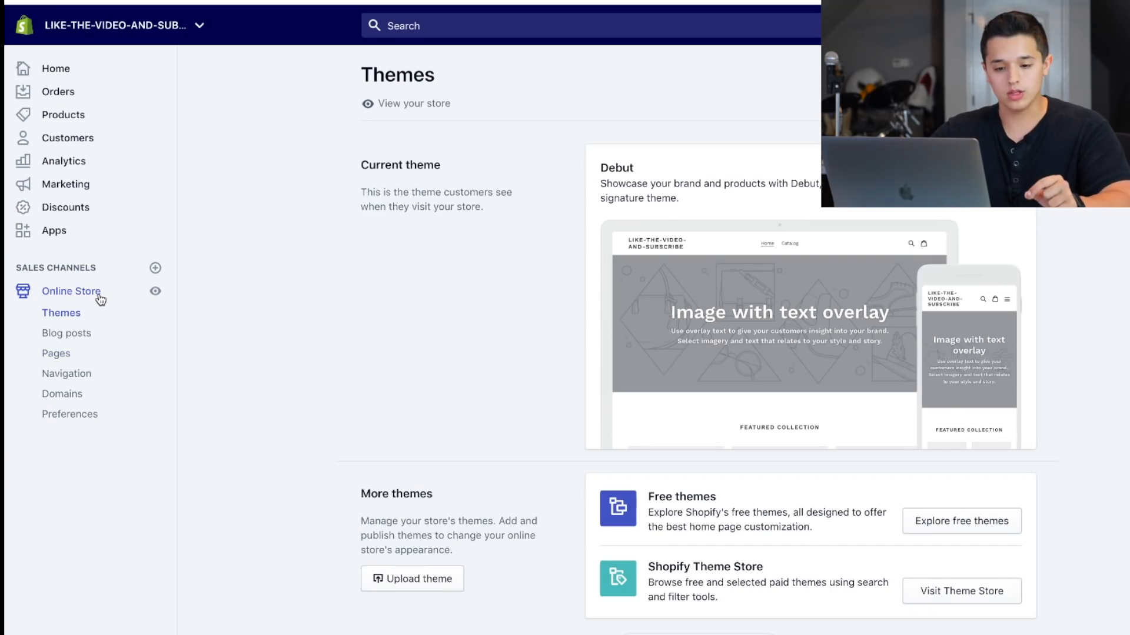
Open the online store preferences and review the Google Analytics, Facebook Pixel and password protection settings.
left_click(87, 417)
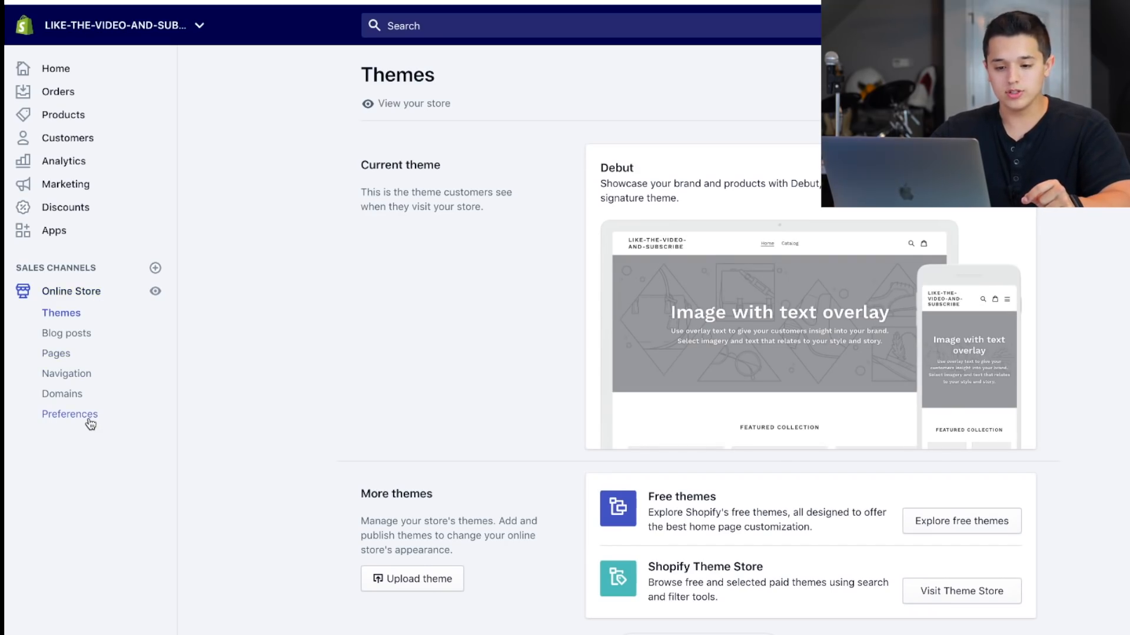
scroll(458, 327, "down", 4)
scroll(547, 471, "down", 1)
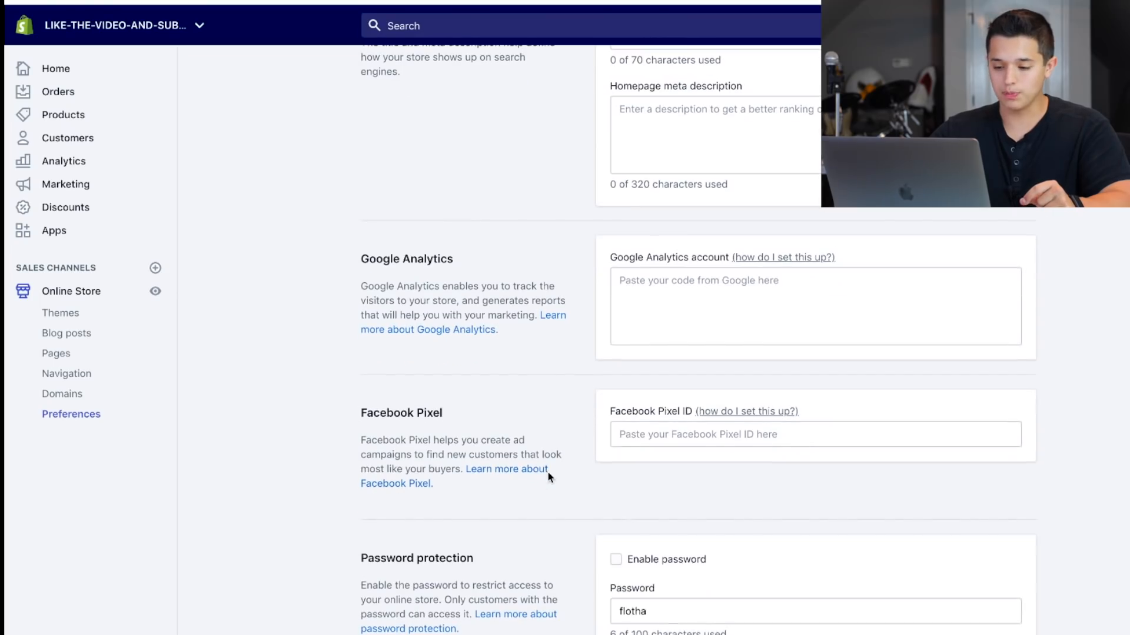
scroll(638, 438, "down", 1)
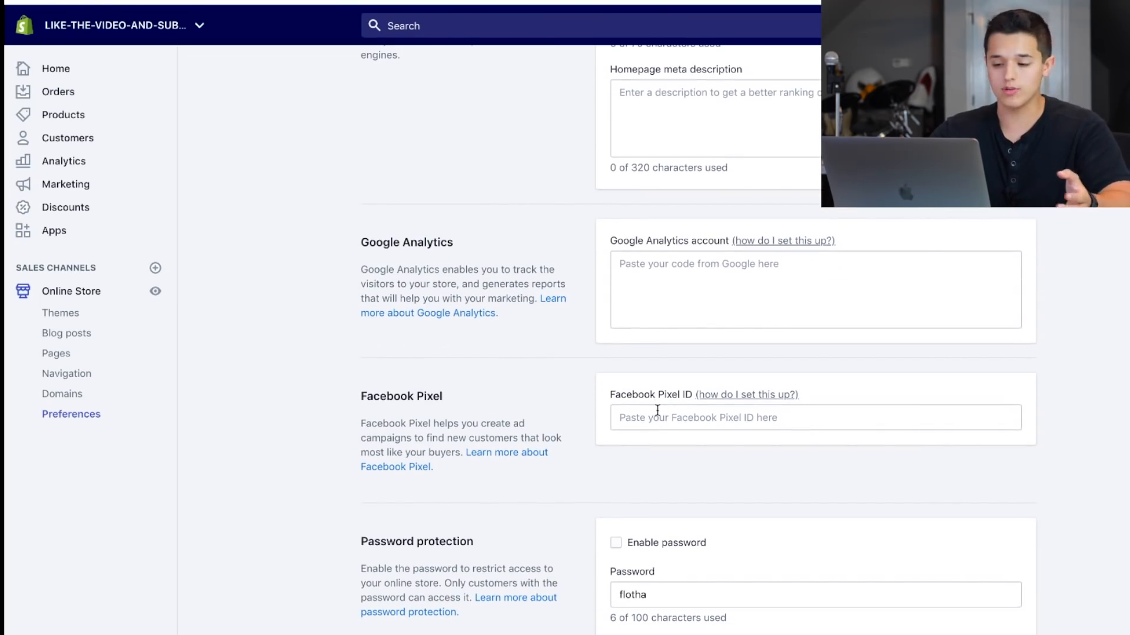
scroll(636, 436, "down", 1)
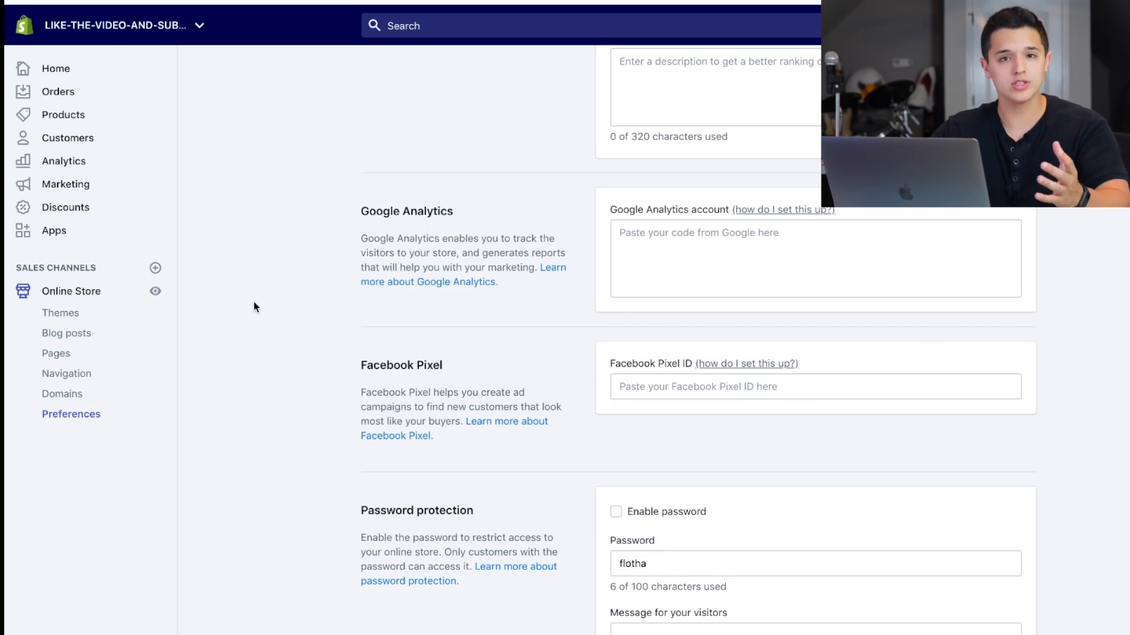
Open the store's legal settings and fill in the refund policy from its template.
left_click(56, 633)
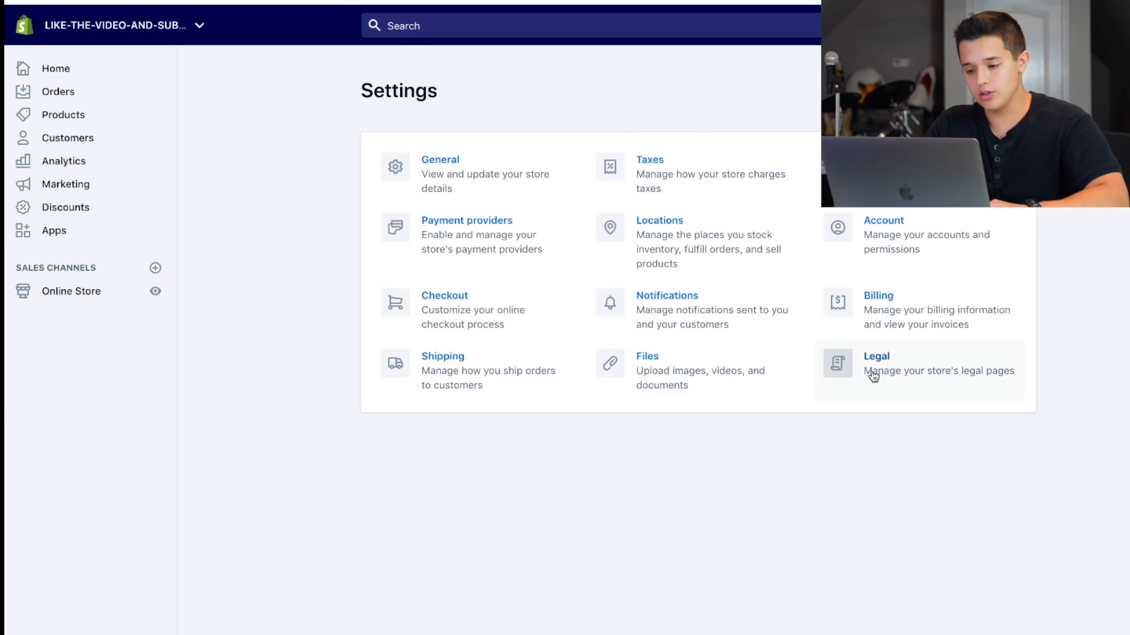
left_click(850, 369)
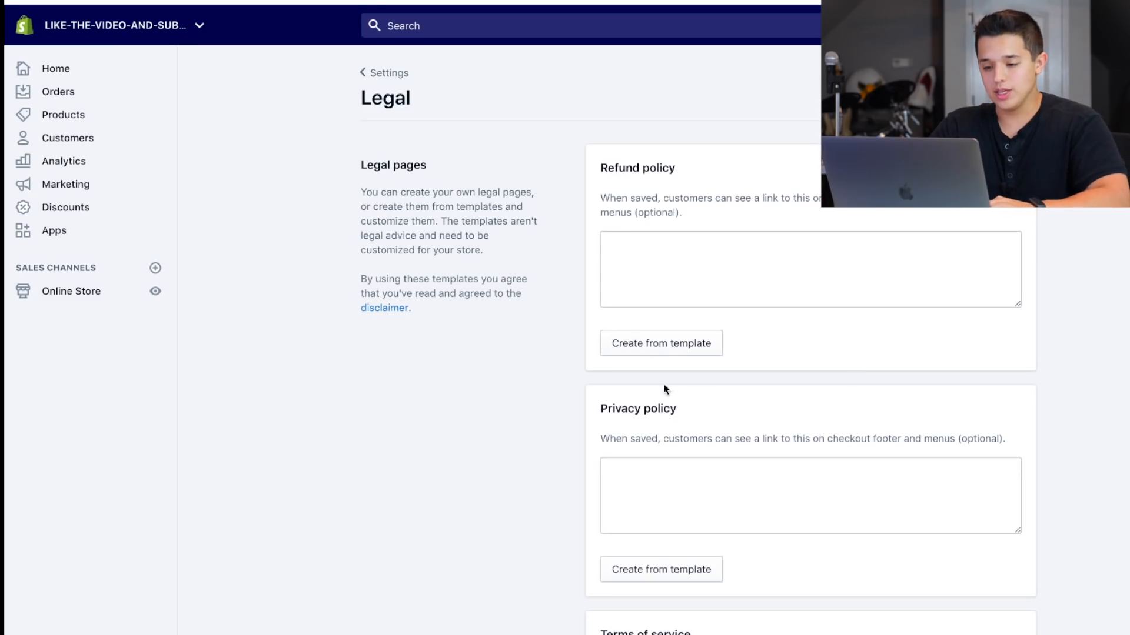
left_click(628, 345)
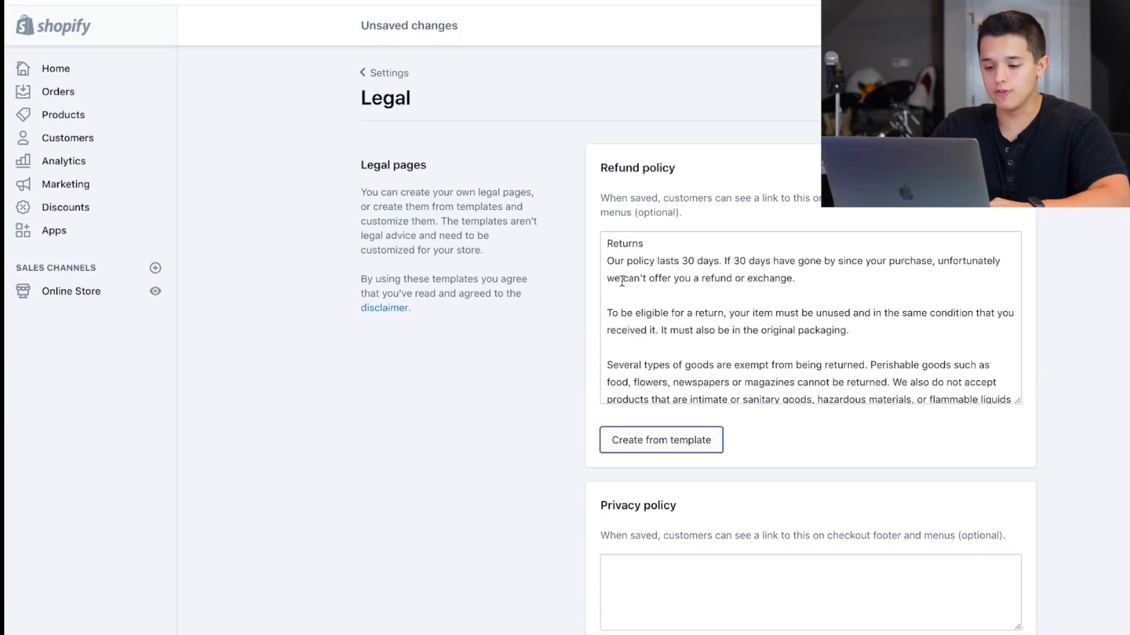
Fill in the privacy policy and the terms of service from their templates.
scroll(588, 334, "down", 4)
left_click(643, 444)
scroll(613, 470, "down", 5)
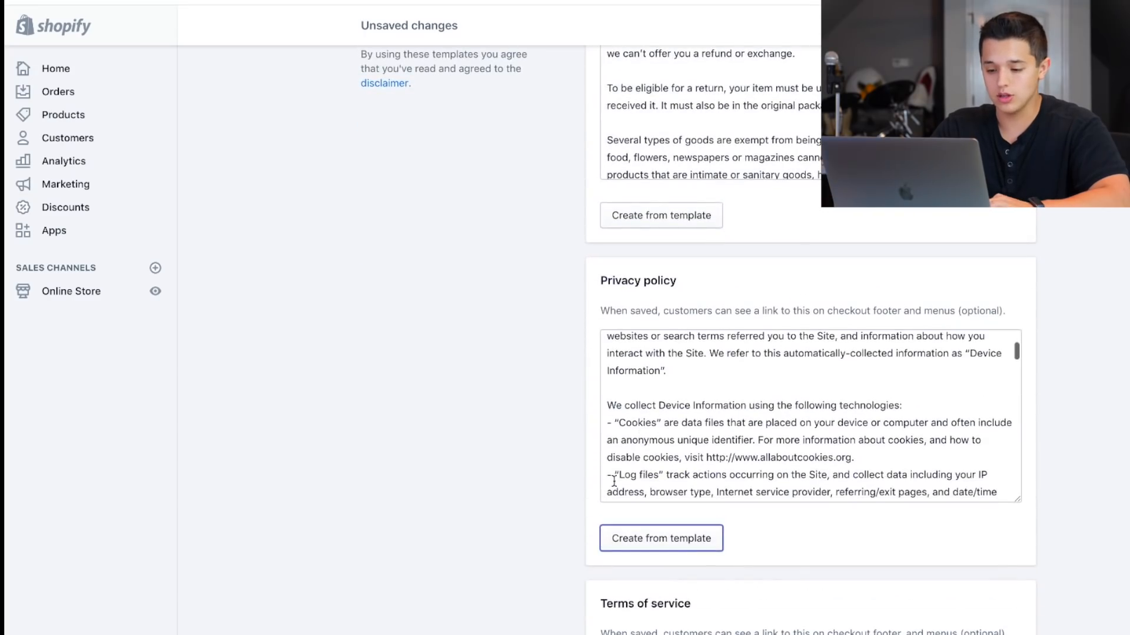
scroll(586, 510, "down", 3)
left_click(643, 610)
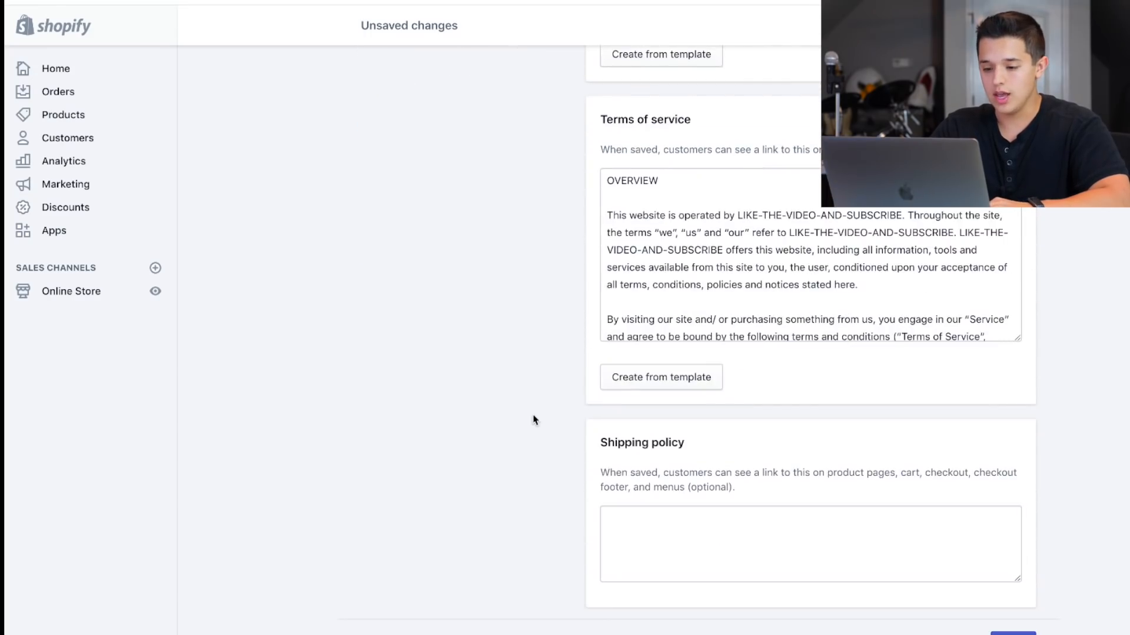
scroll(594, 271, "up", 5)
scroll(551, 288, "up", 6)
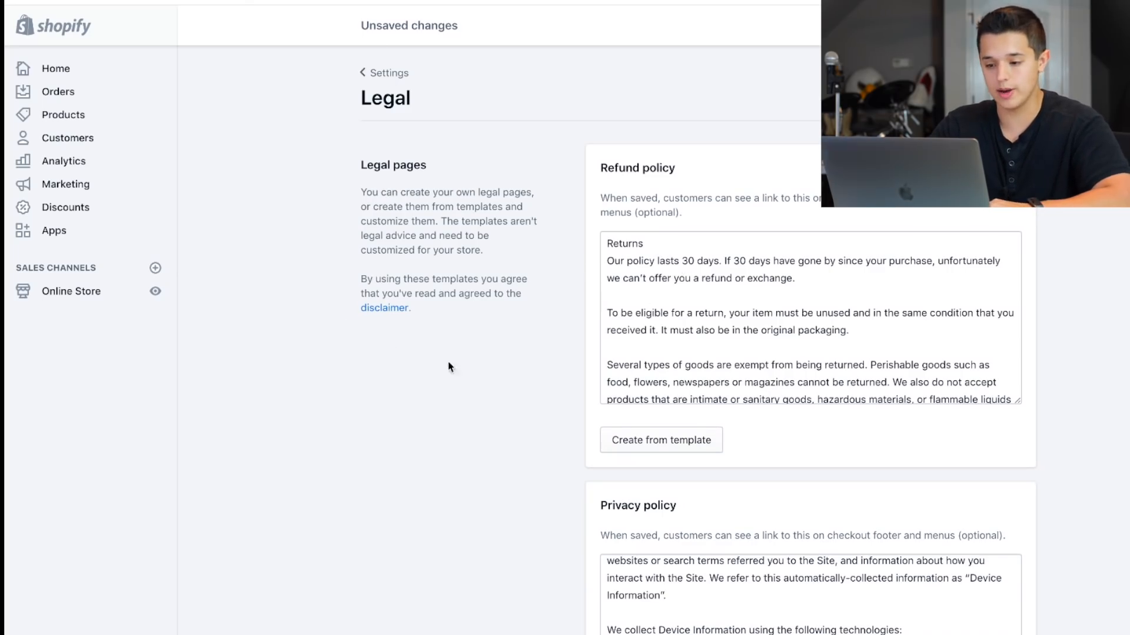
Discard the unsaved legal policies and return to the settings overview.
scroll(680, 314, "down", 3)
scroll(678, 310, "down", 2)
scroll(678, 300, "up", 5)
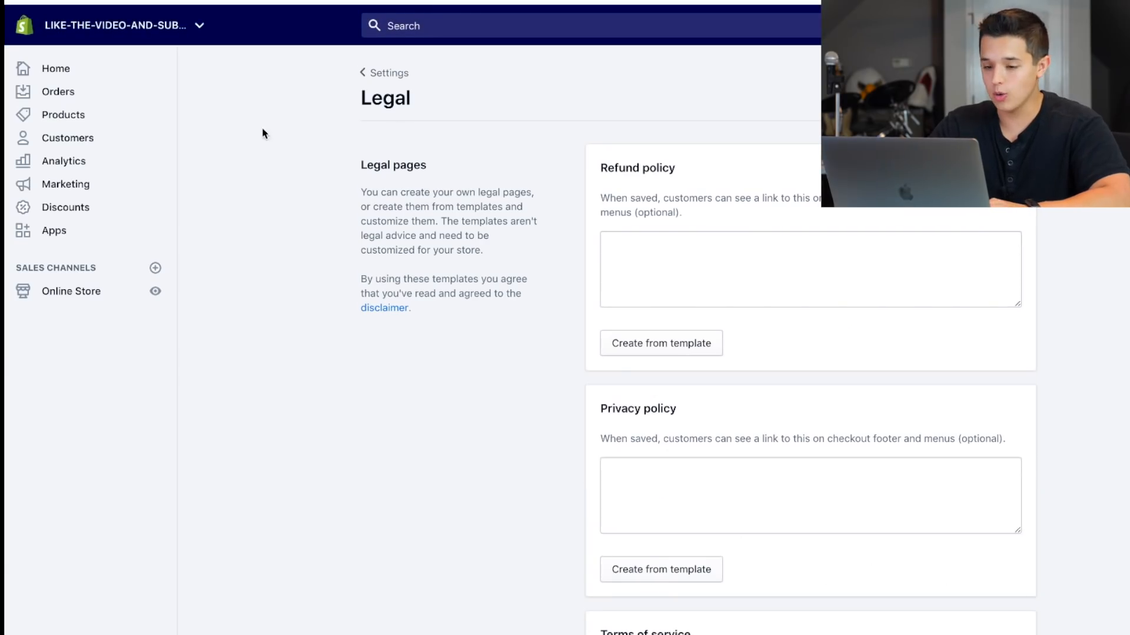
left_click(376, 73)
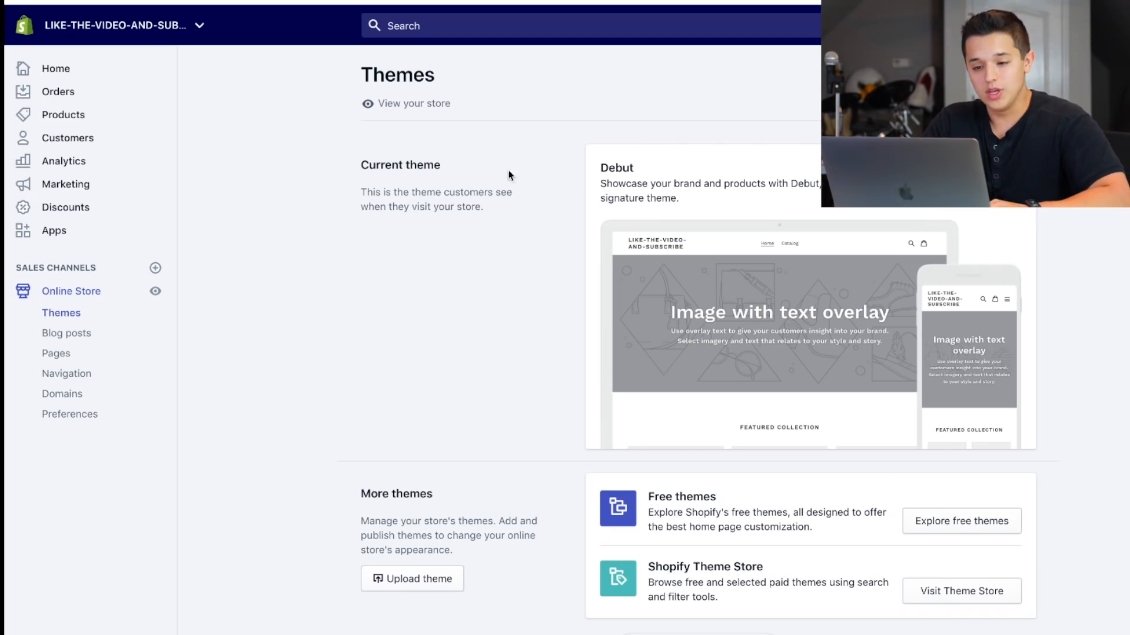
left_click_drag(662, 172, 560, 174)
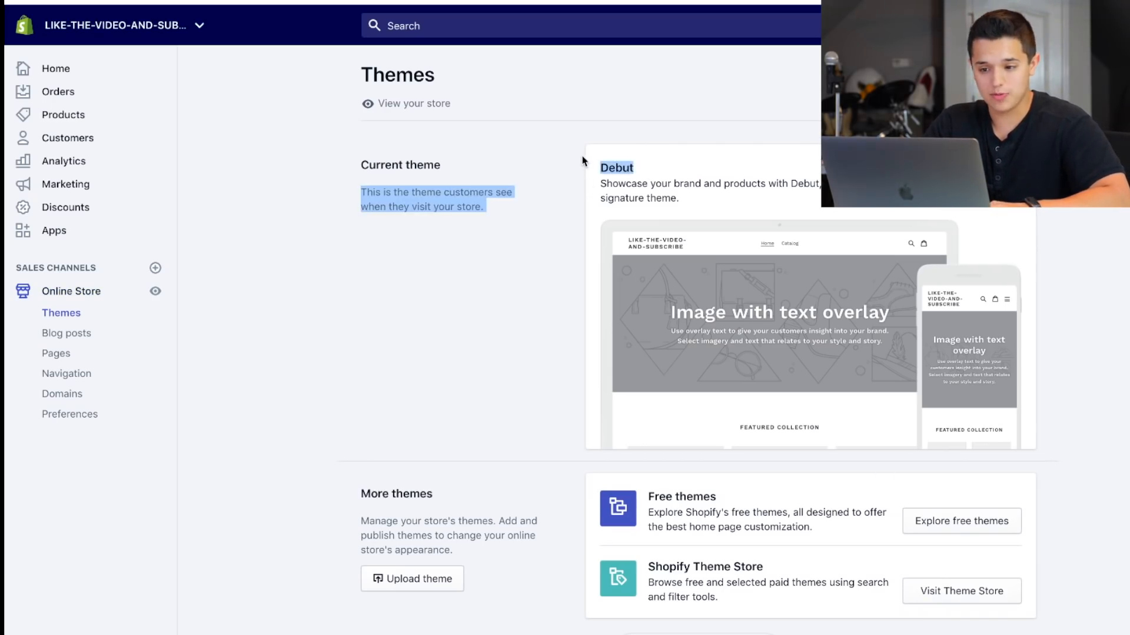
left_click(579, 157)
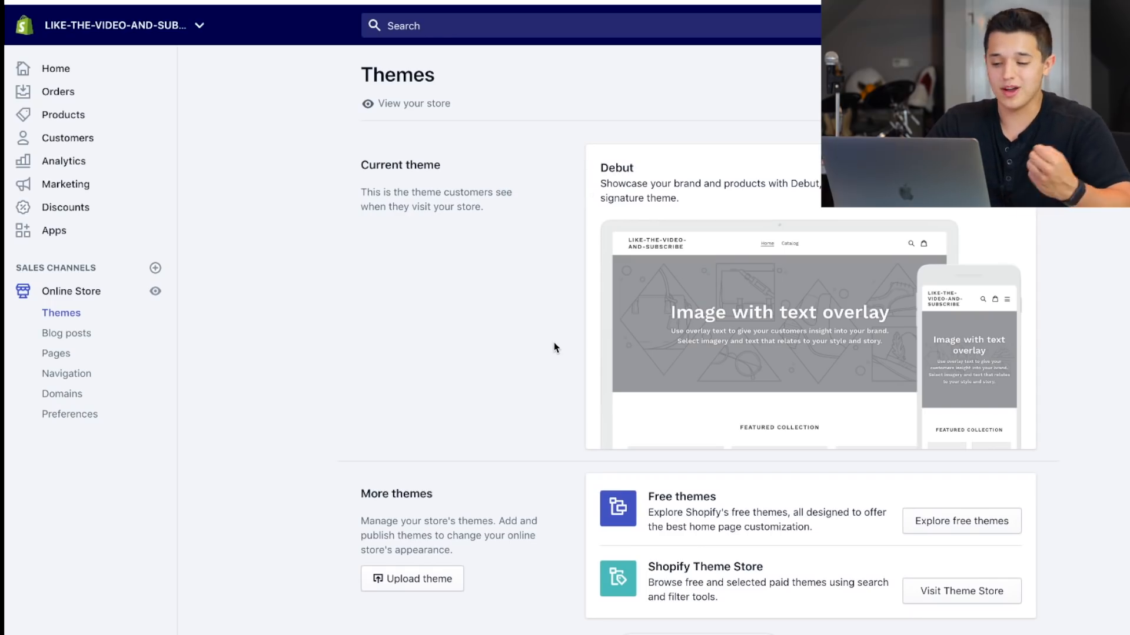
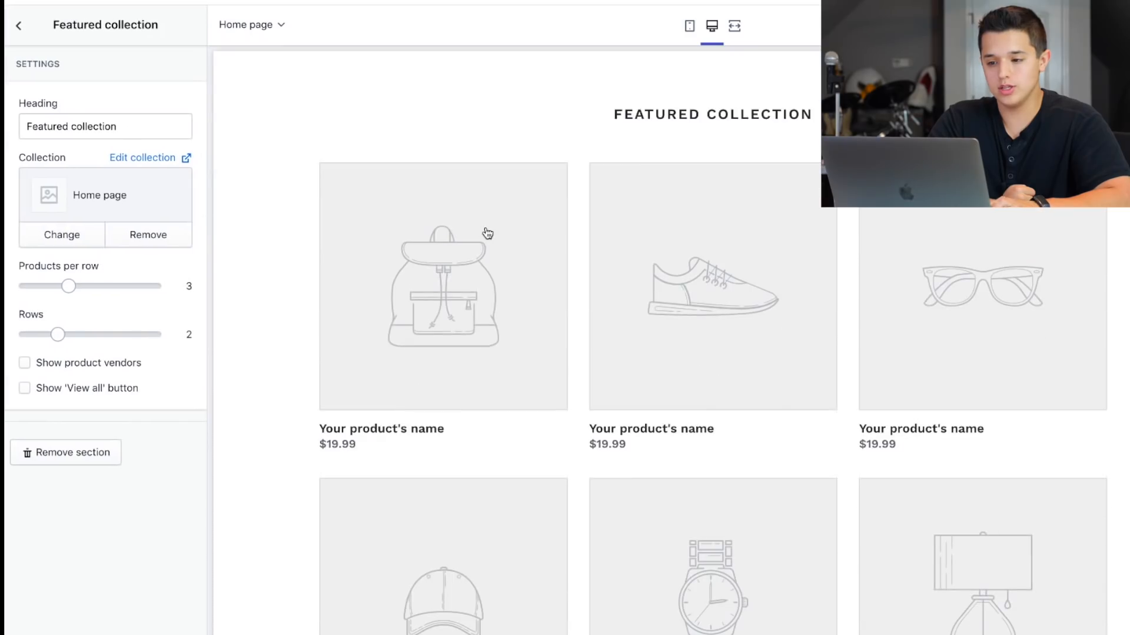
Add a Collection list section to the home page and save the theme changes.
scroll(486, 235, "up", 3)
left_click(16, 30)
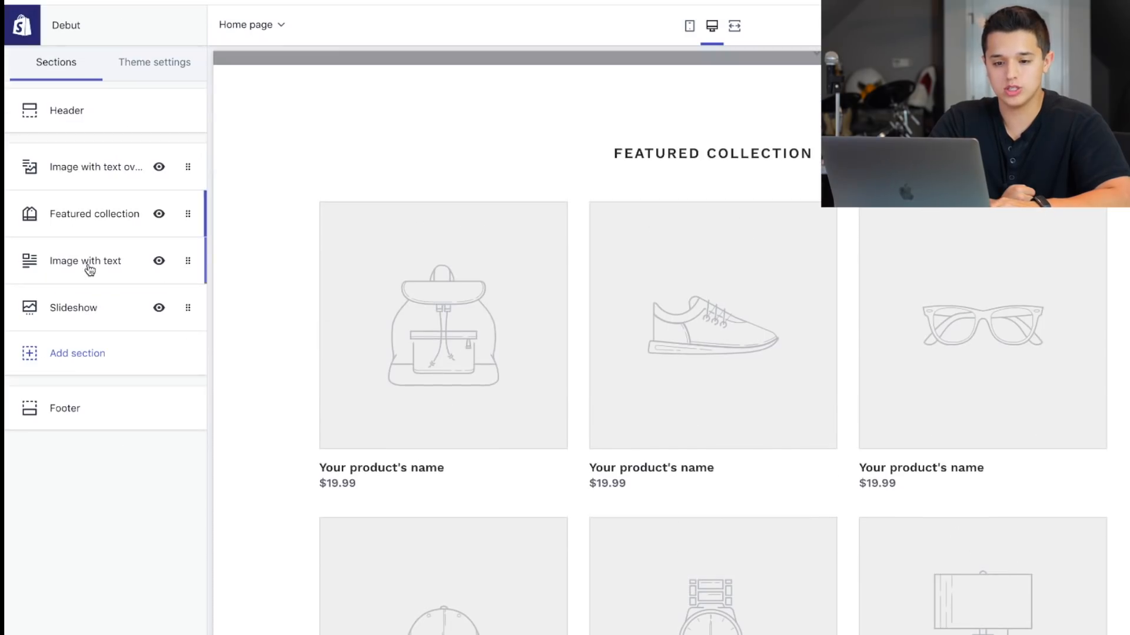
left_click(68, 360)
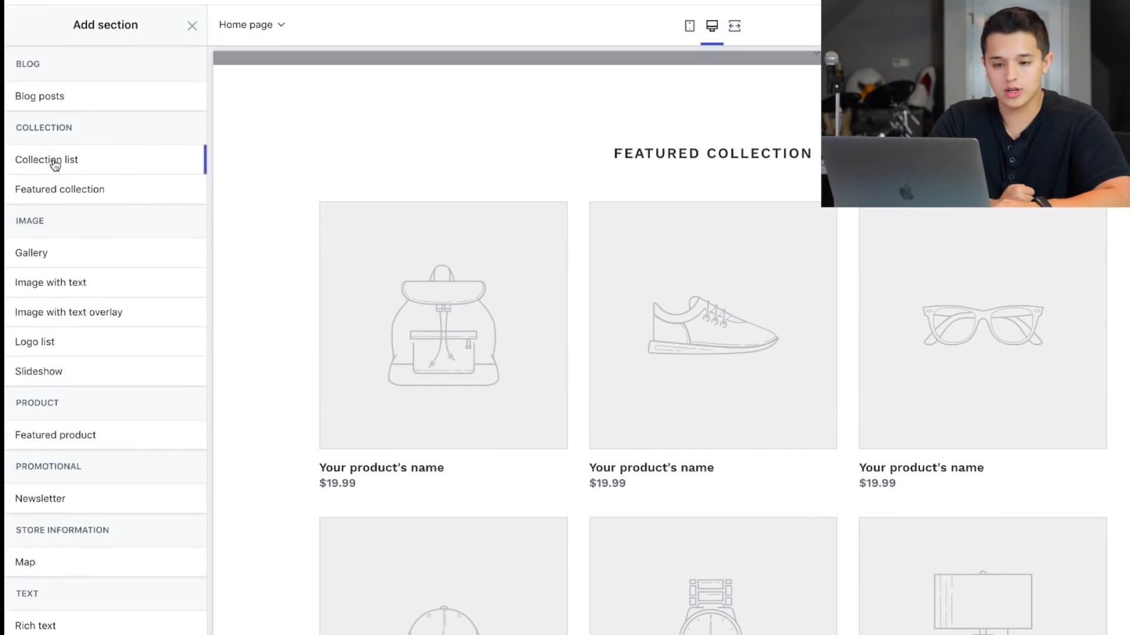
mouse_move(51, 161)
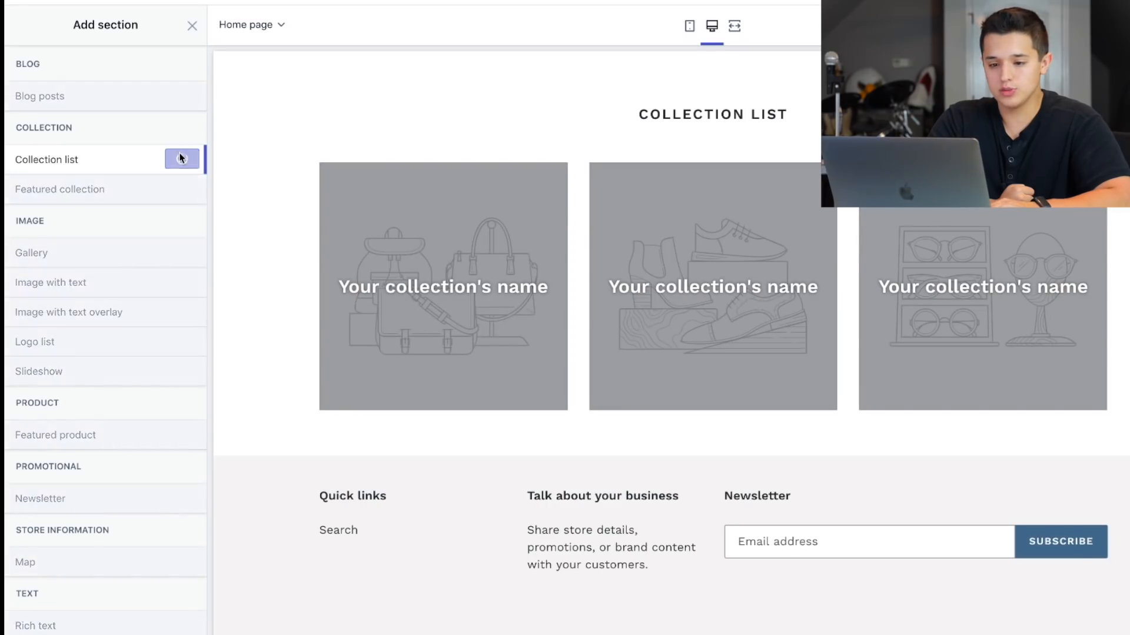
left_click(182, 159)
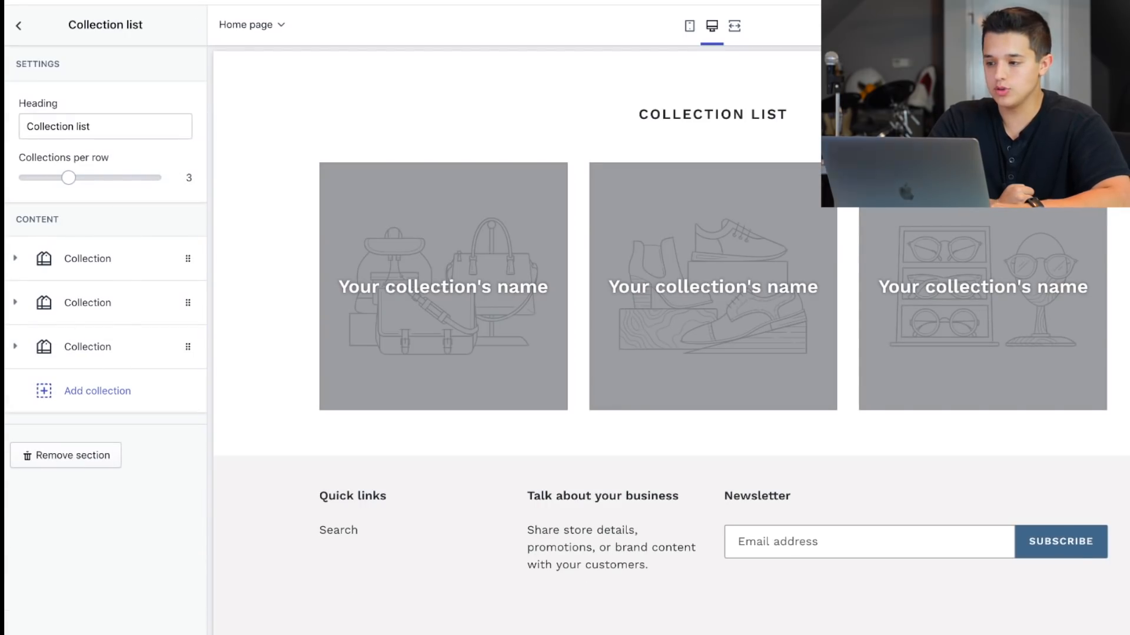
left_click(25, 24)
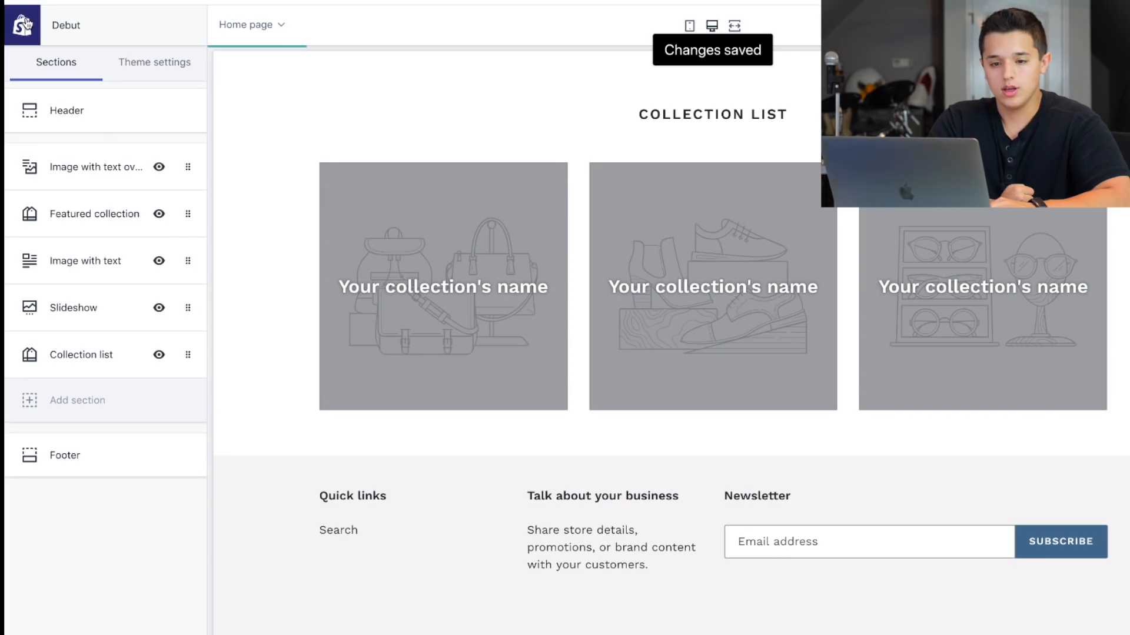
Open the store admin outside the theme editor and go to the product collections.
right_click(32, 14)
left_click(65, 18)
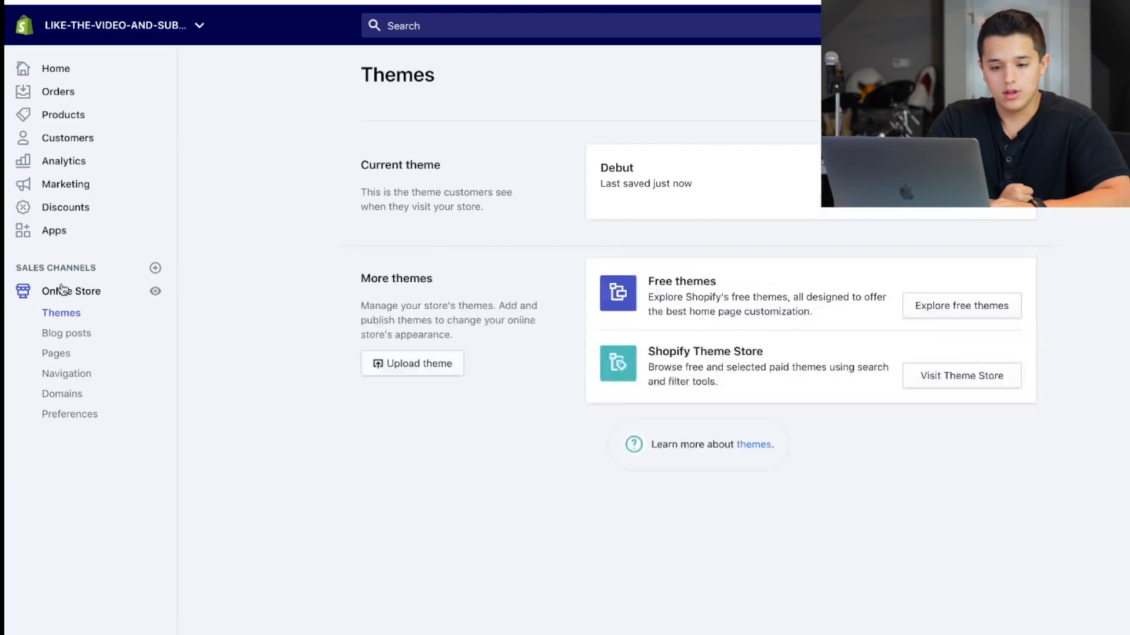
left_click(25, 118)
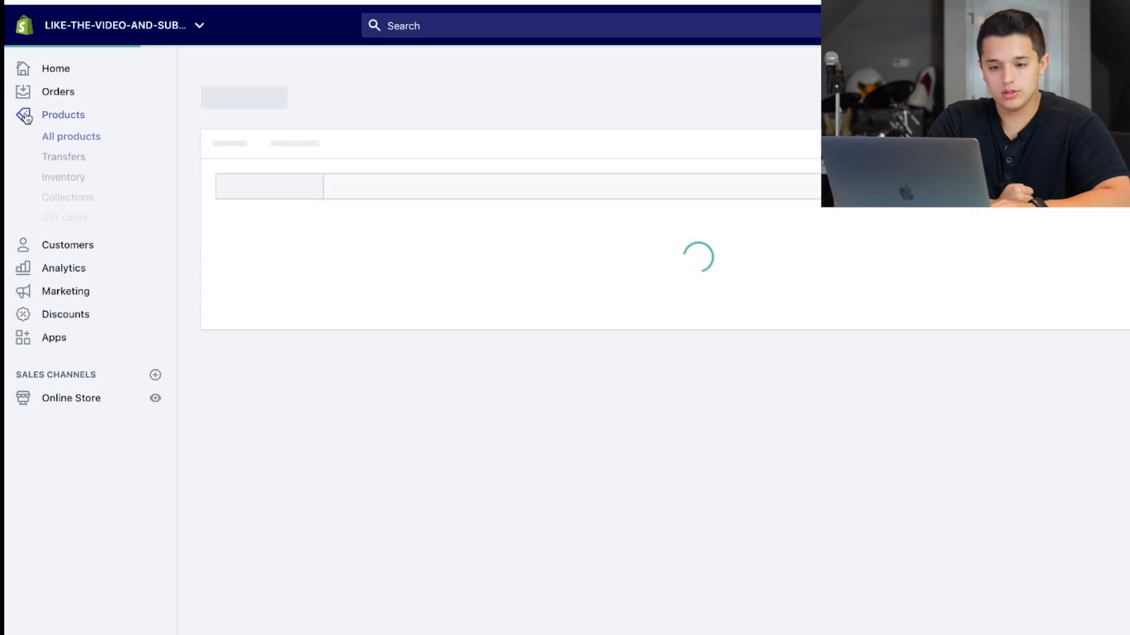
left_click(57, 200)
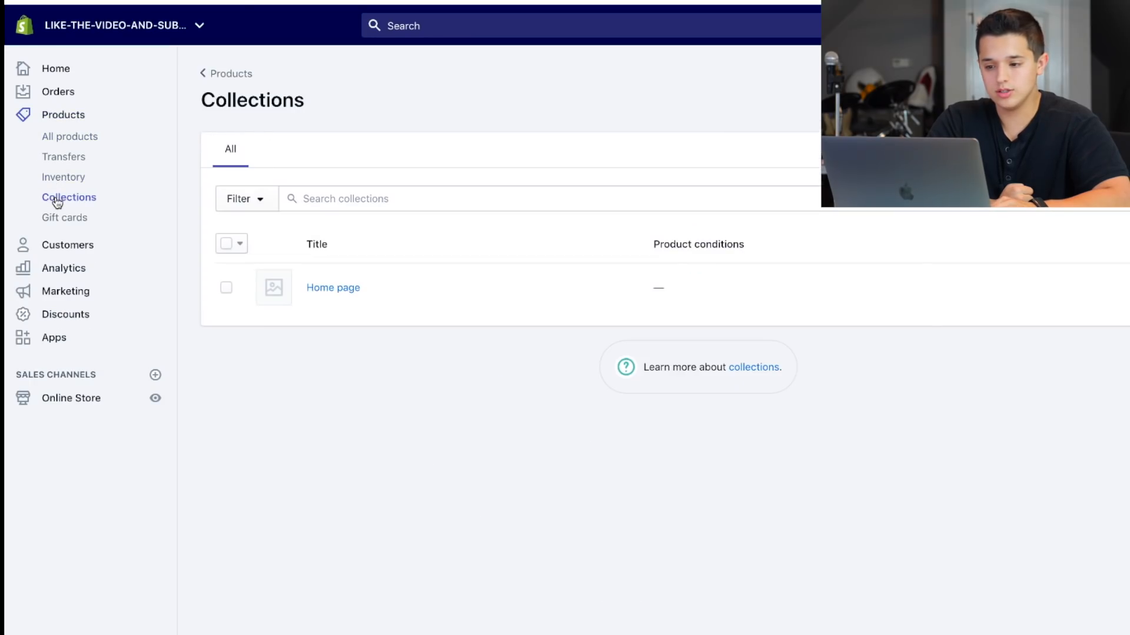
Start a new manual collection titled Technology, leaving its description empty.
left_click(1115, 96)
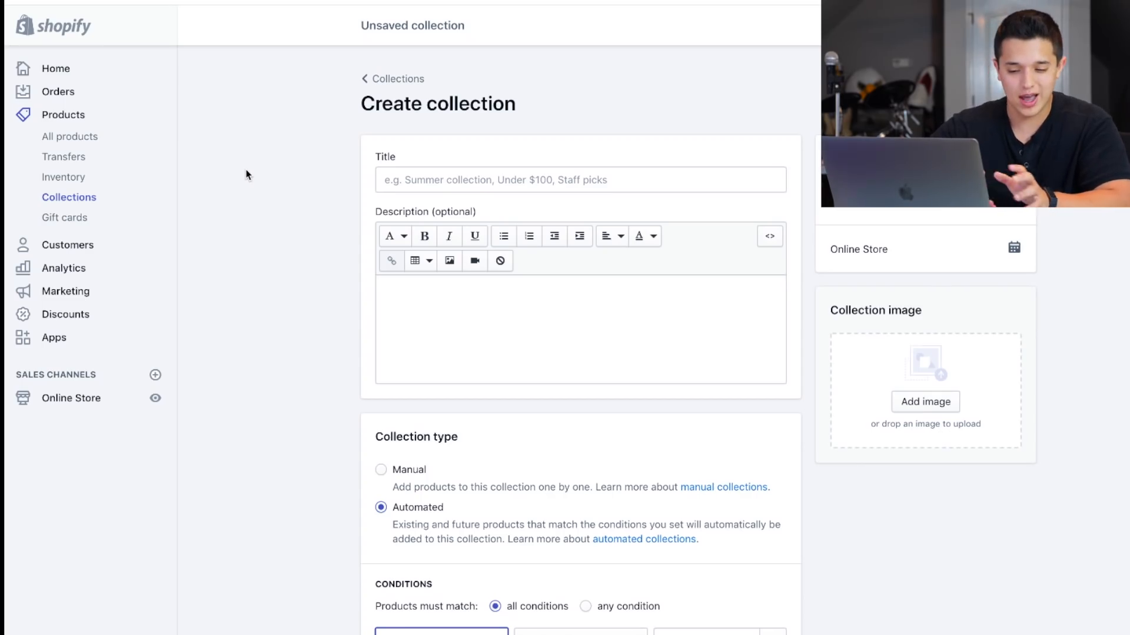
left_click(380, 469)
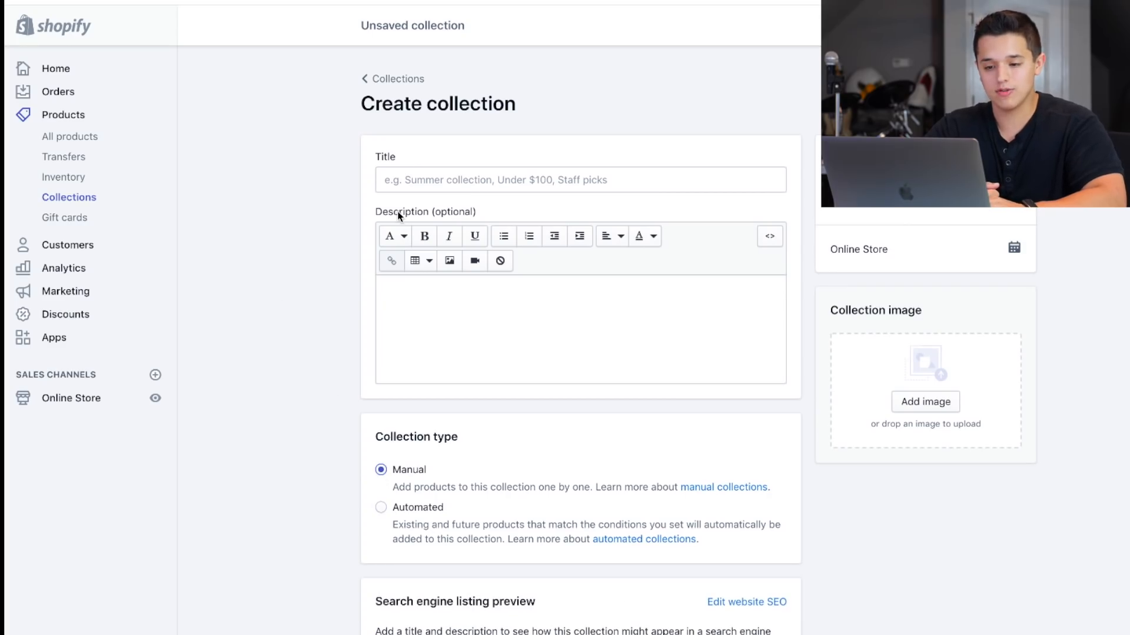
left_click(399, 180)
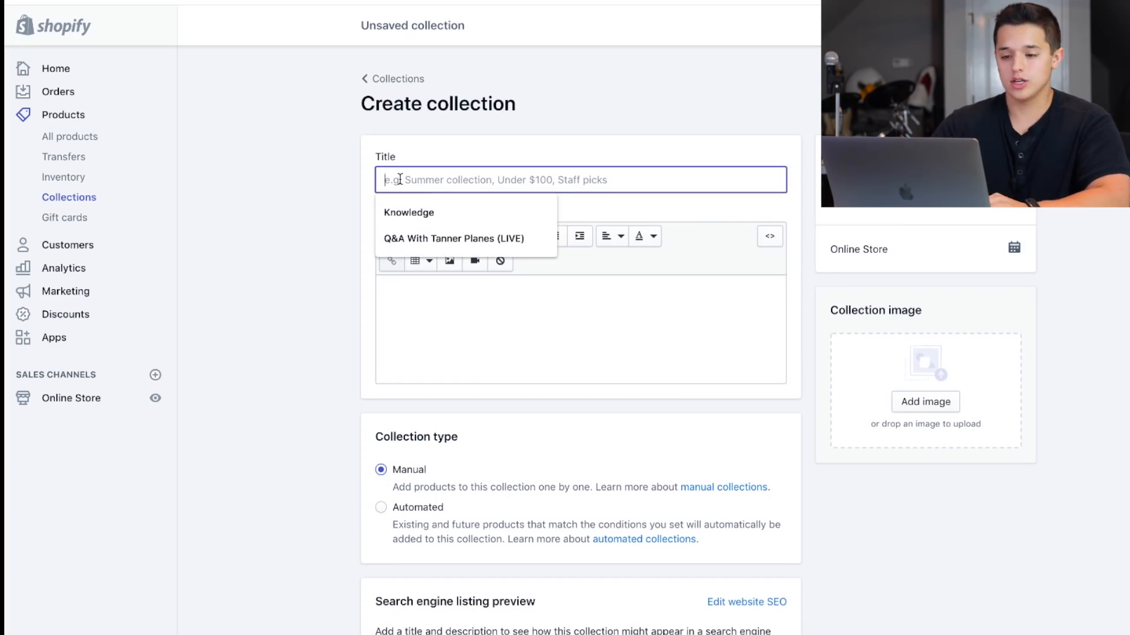
type("Technology")
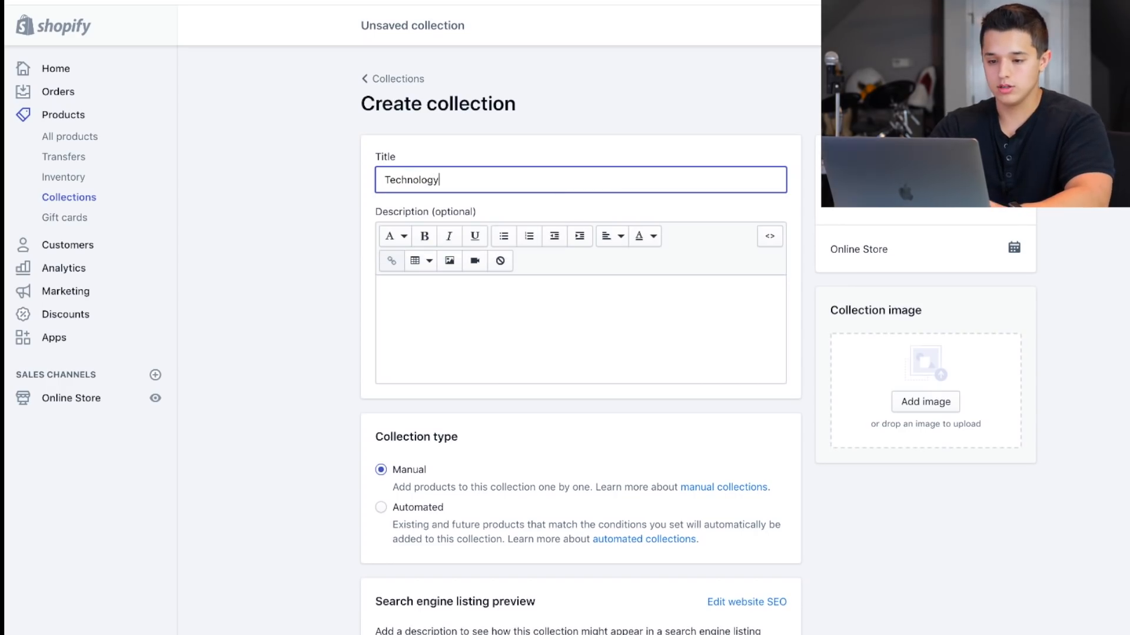
left_click(422, 339)
left_click(347, 332)
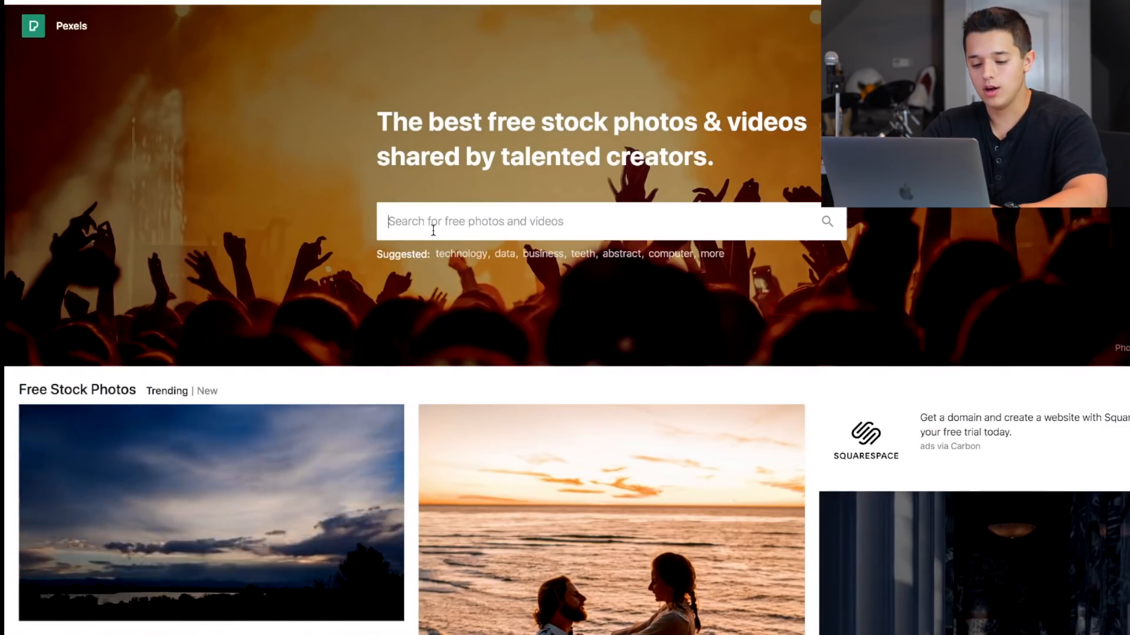
Search Pexels for "tech" photos and download the one of the half-open, colorfully lit laptop on black.
type("tech")
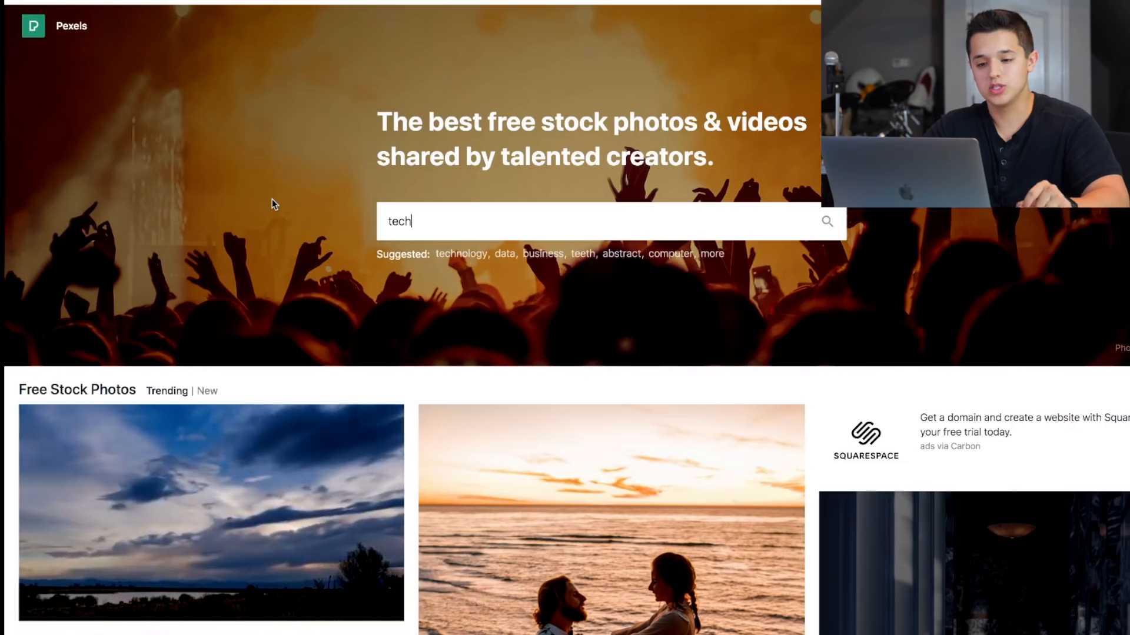
key("Return")
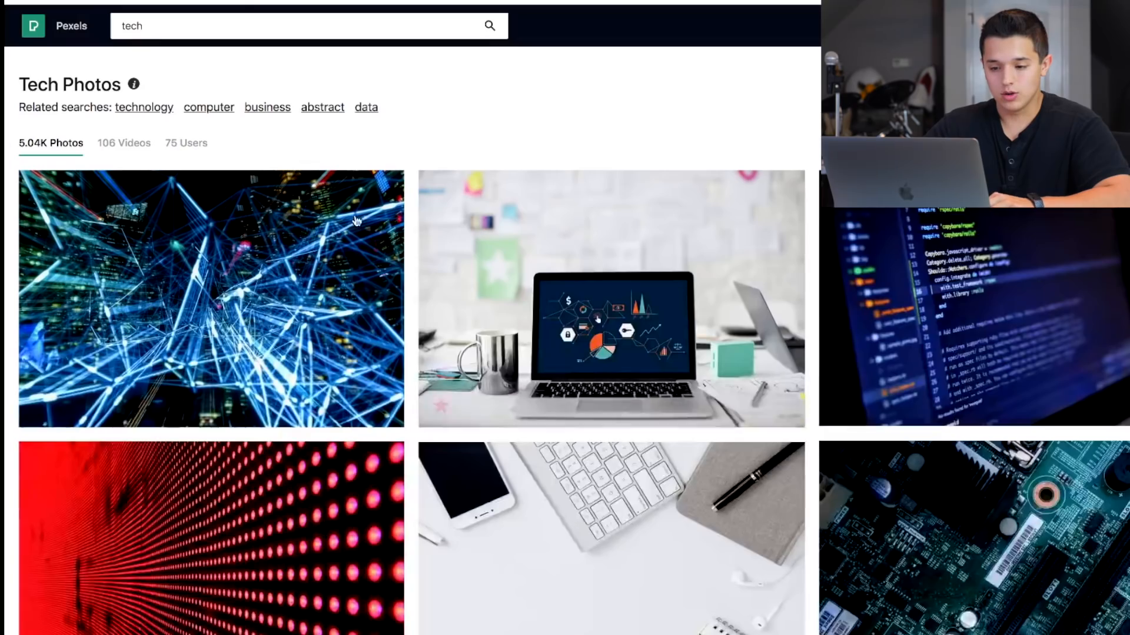
scroll(506, 210, "down", 8)
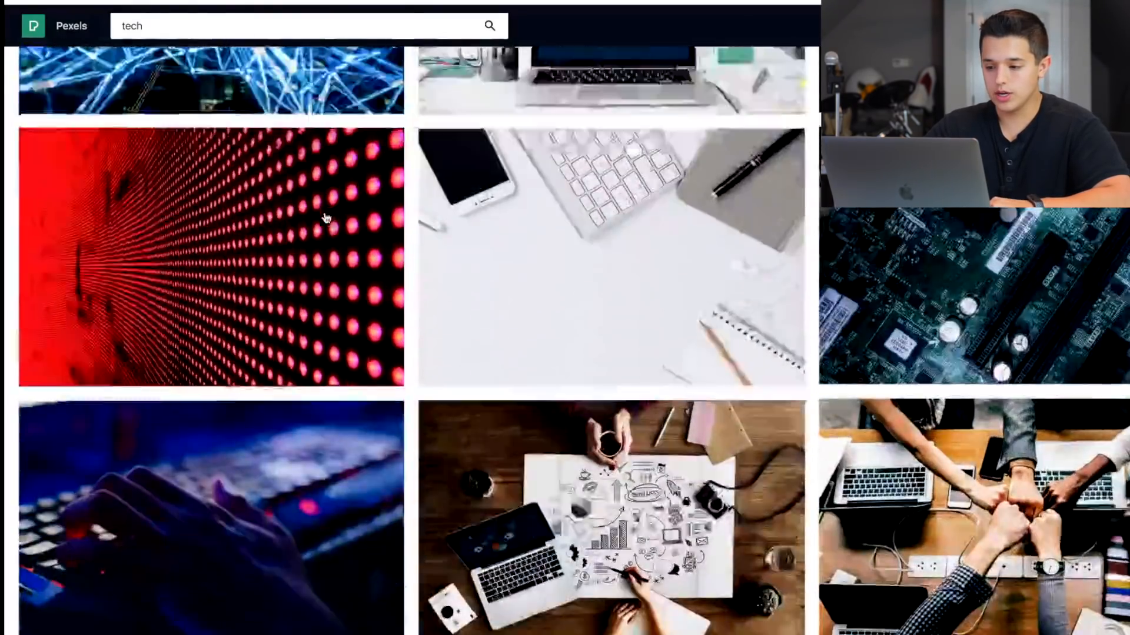
scroll(325, 219, "down", 10)
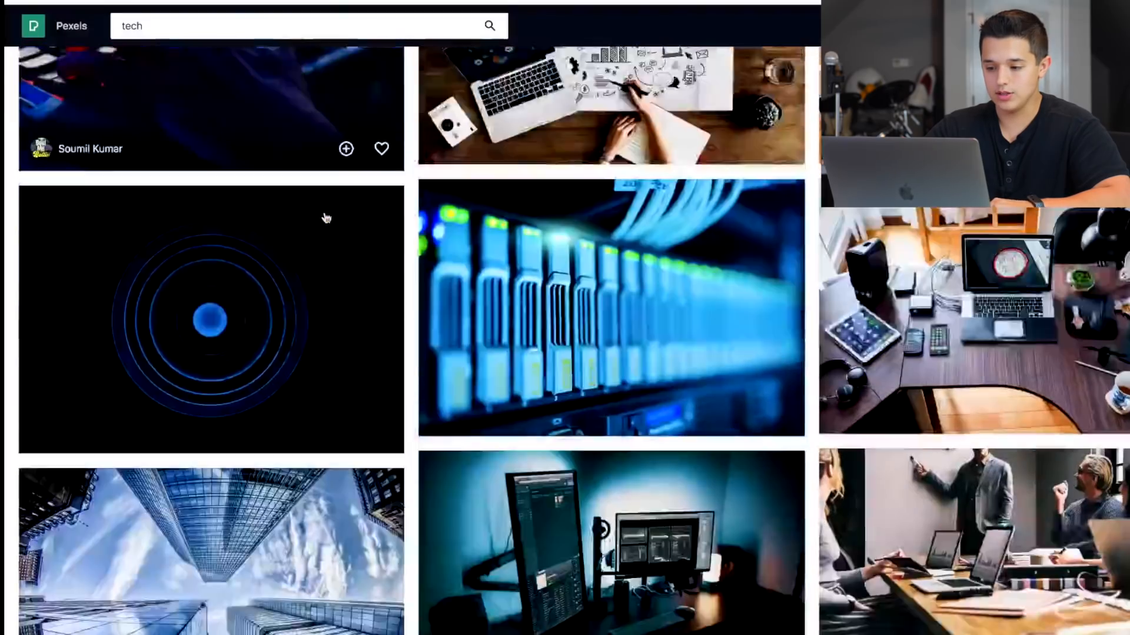
scroll(979, 279, "down", 8)
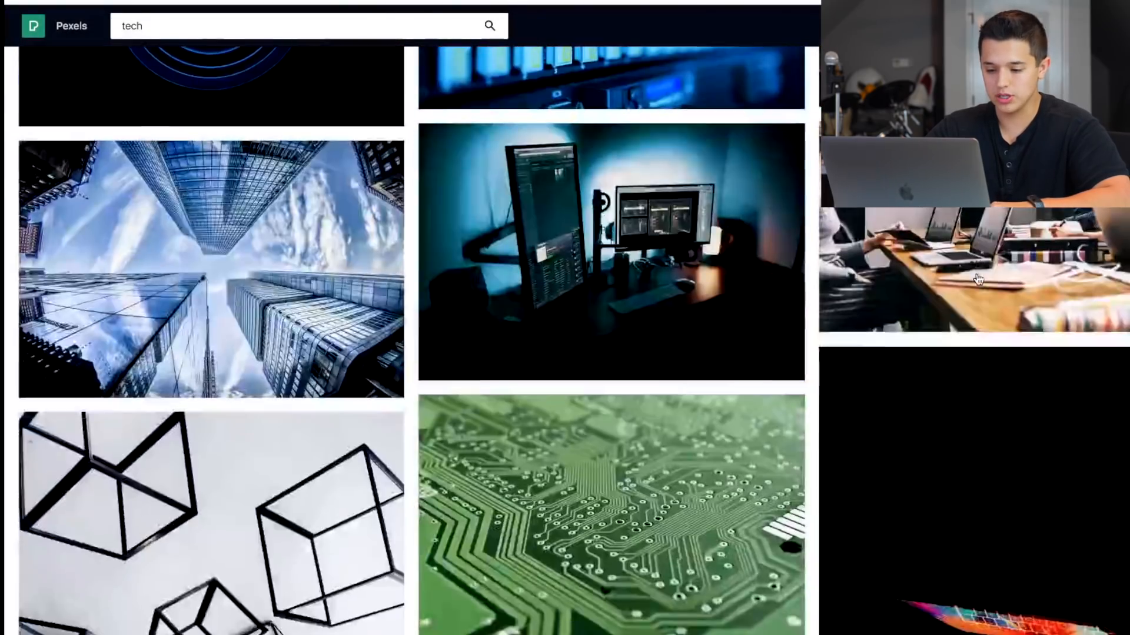
scroll(979, 279, "down", 7)
left_click(978, 276)
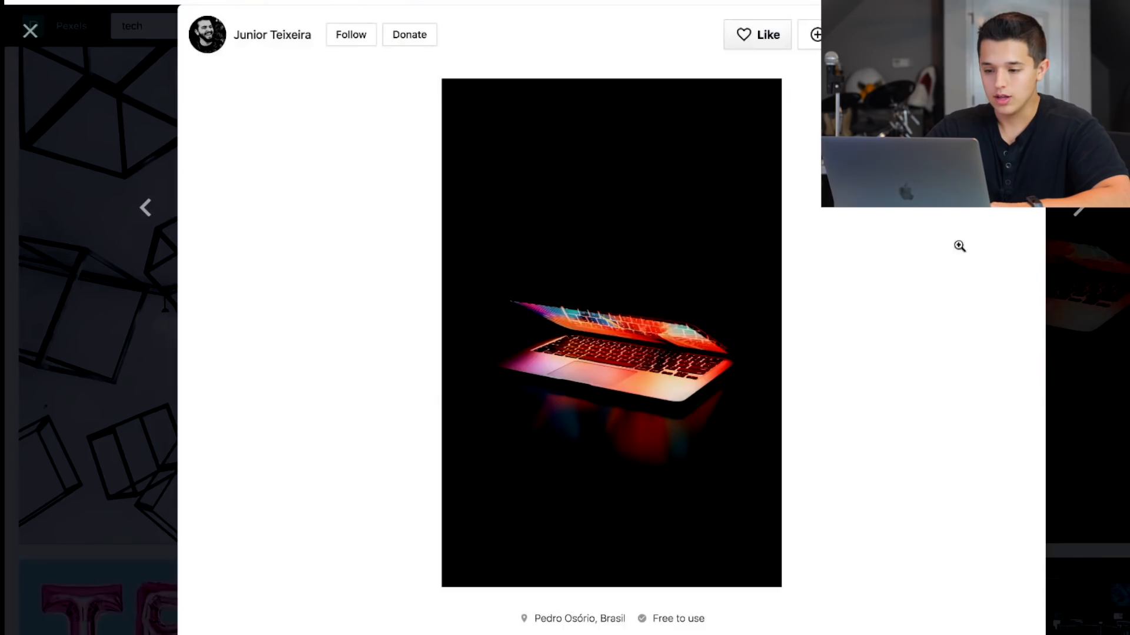
left_click(958, 34)
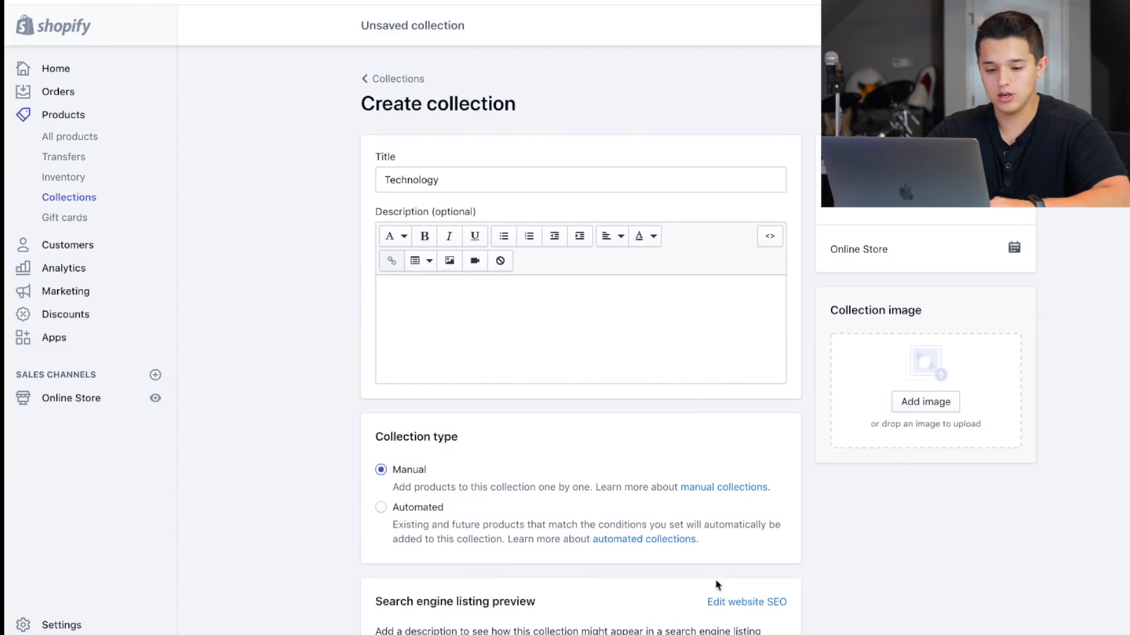
Back in Shopify, add the downloaded laptop photo as the Technology collection's image and save the collection.
left_click_drag(1123, 365, 914, 386)
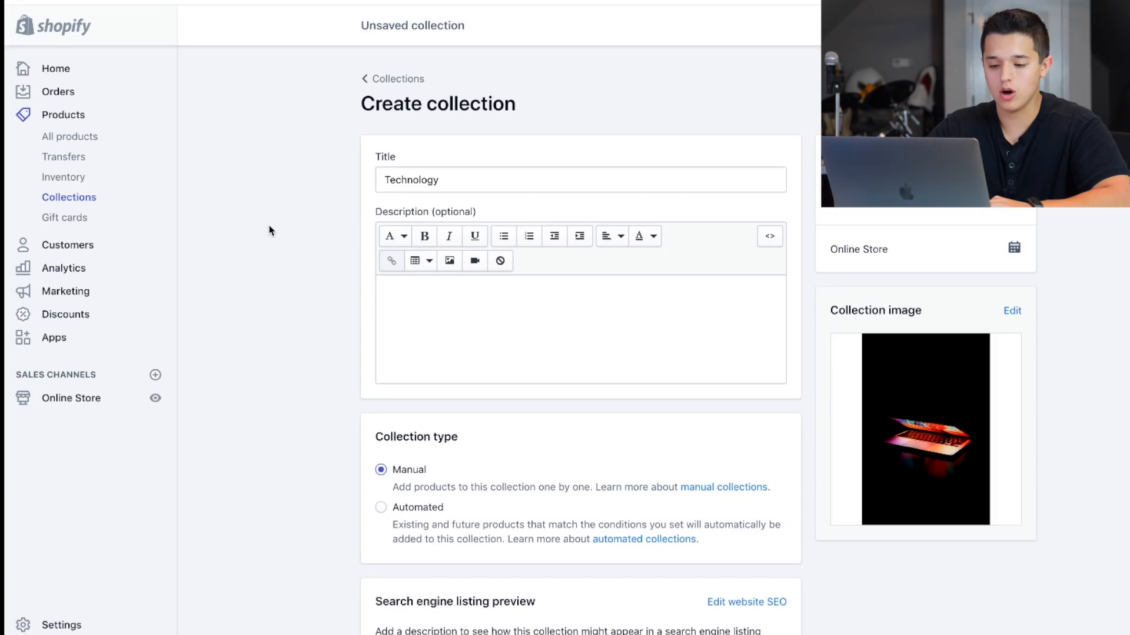
left_click(1014, 25)
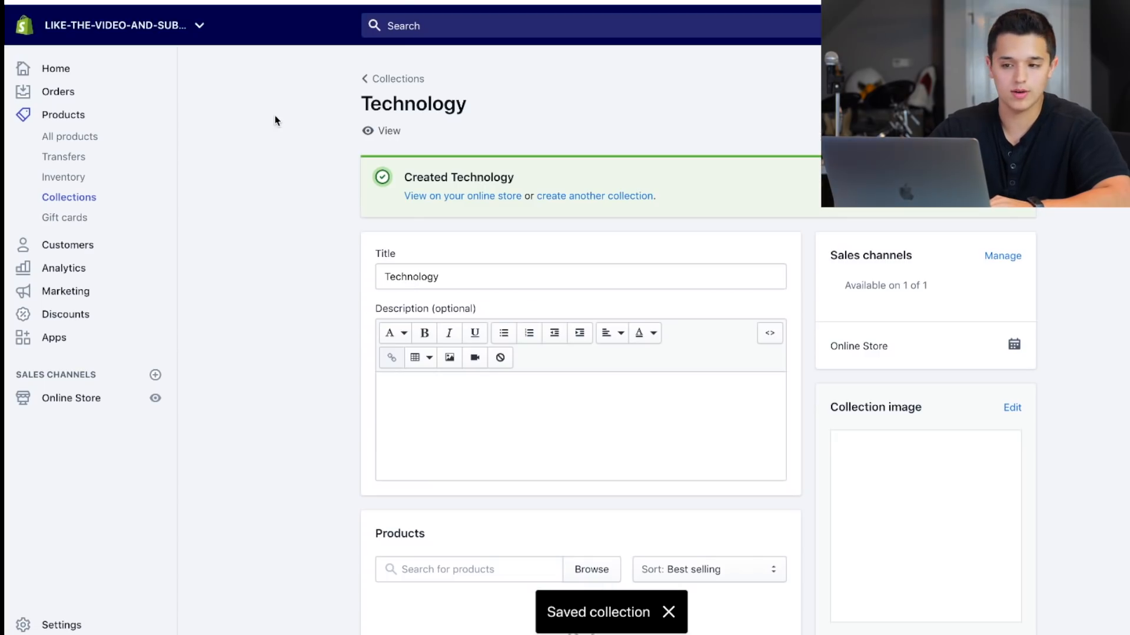
left_click(380, 77)
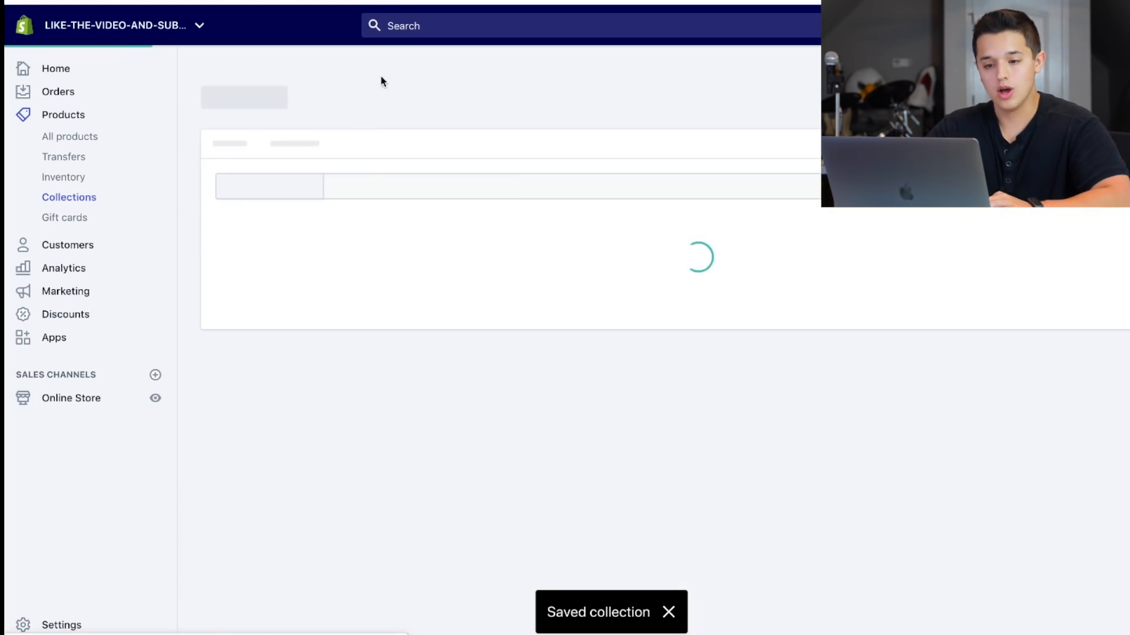
Start another new collection and title it Clothing.
left_click(1068, 99)
left_click(541, 171)
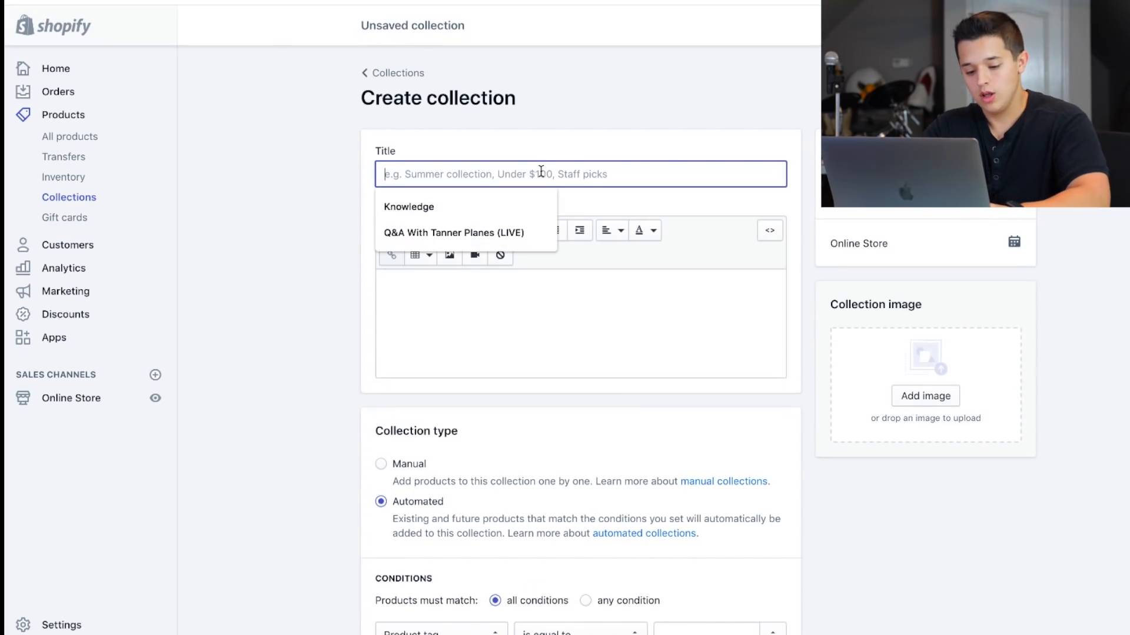
type("Cl")
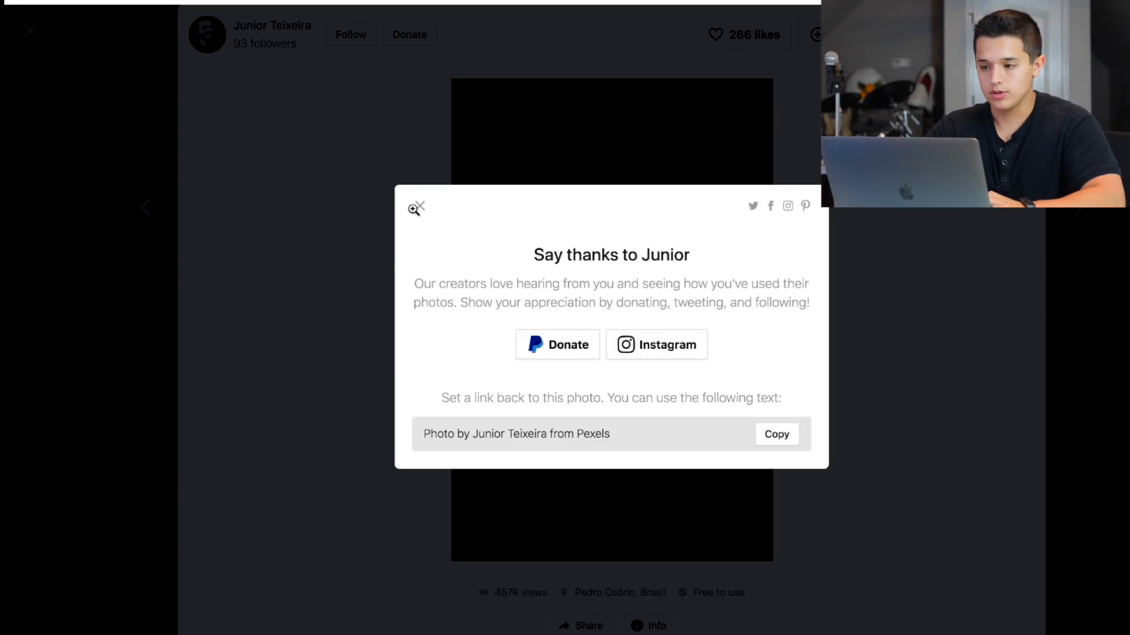
Switch to Pexels, dismiss the thank-you dialog and search for "fashion" photos.
left_click(419, 206)
left_click(115, 97)
double_click(186, 26)
type("fas")
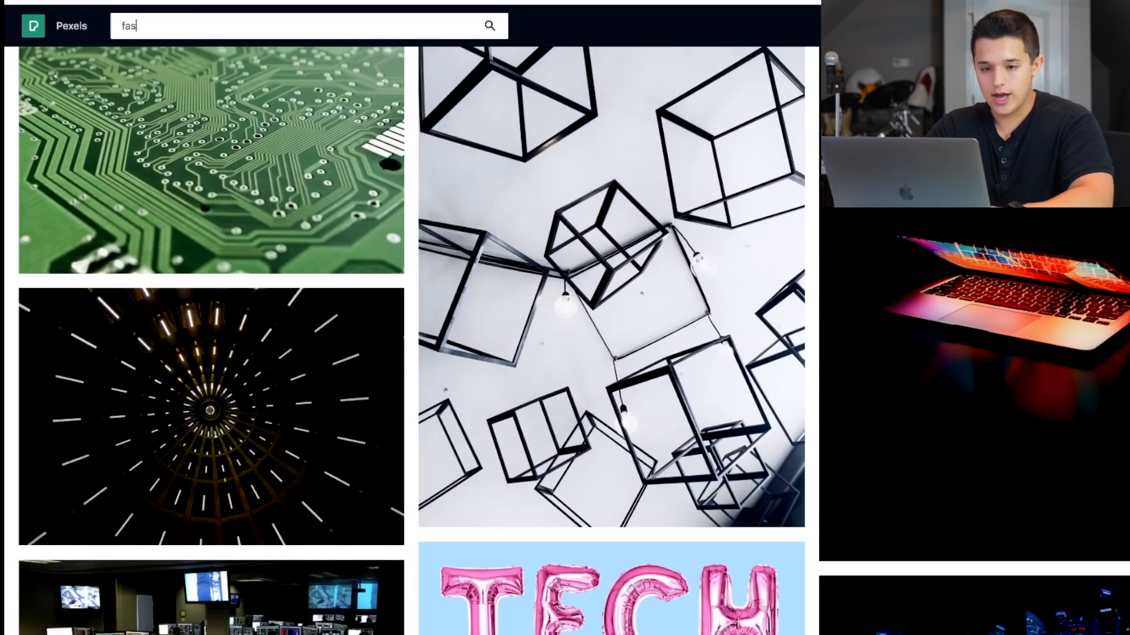
type("hion")
key("Return")
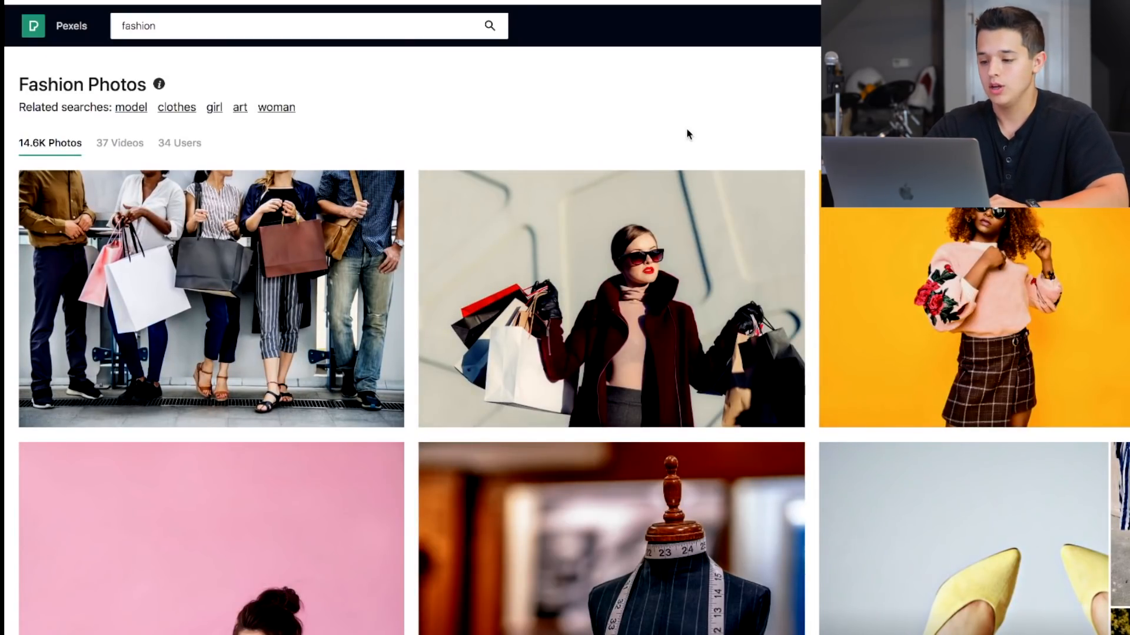
Browse the fashion photos and download the one with legs in pink heels sticking out of a yellow bathtub.
scroll(687, 133, "down", 3)
scroll(612, 297, "down", 15)
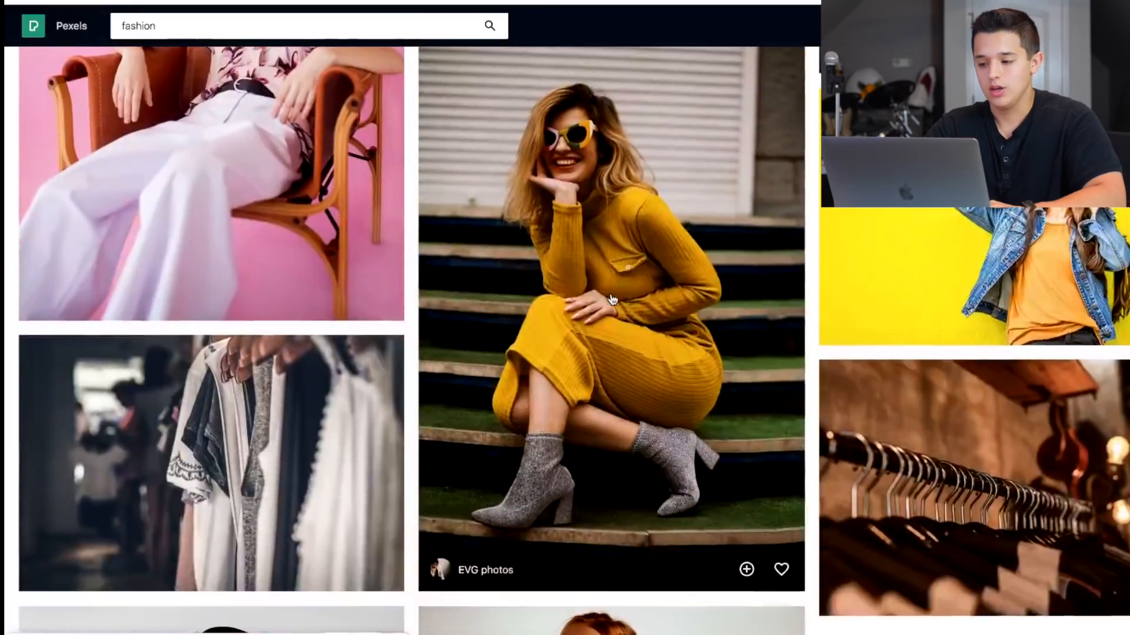
scroll(612, 299, "down", 3)
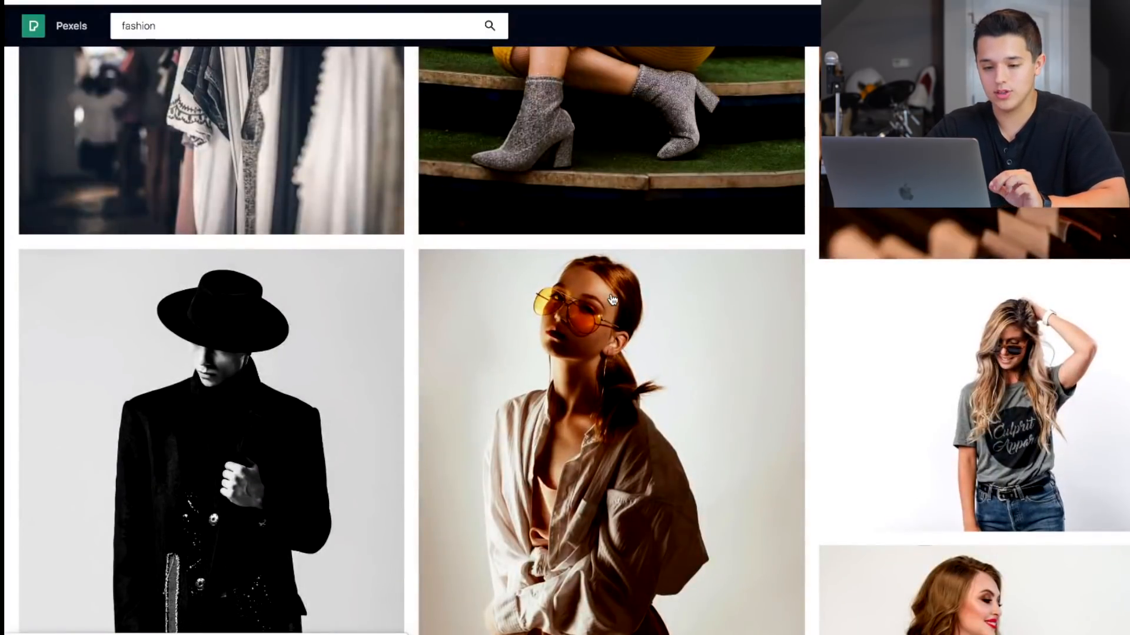
scroll(611, 299, "down", 3)
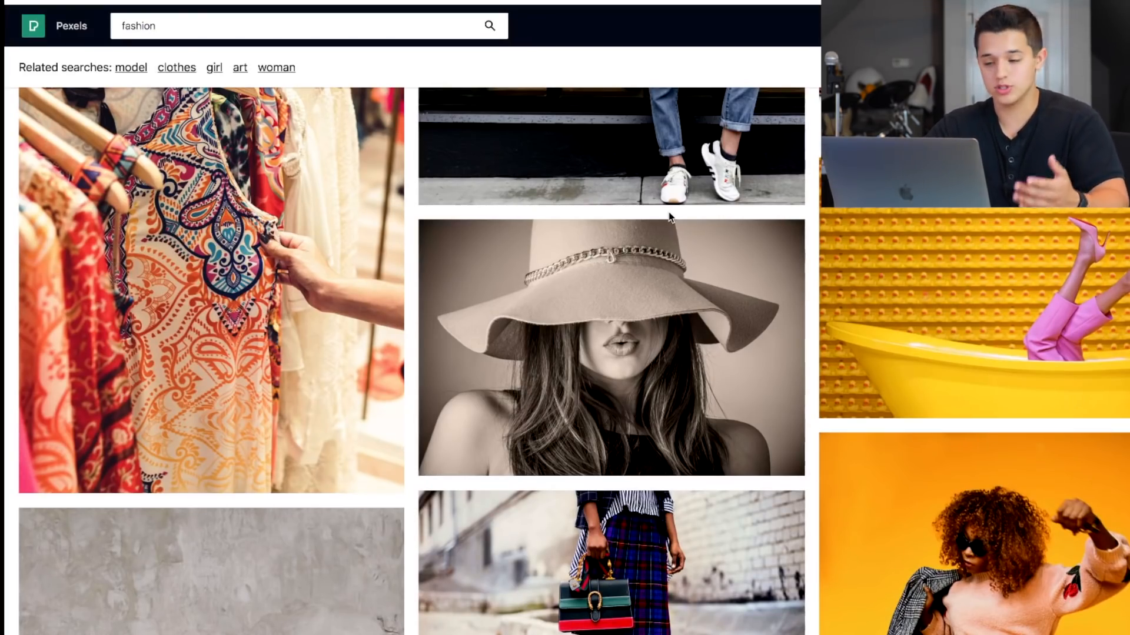
left_click(1024, 206)
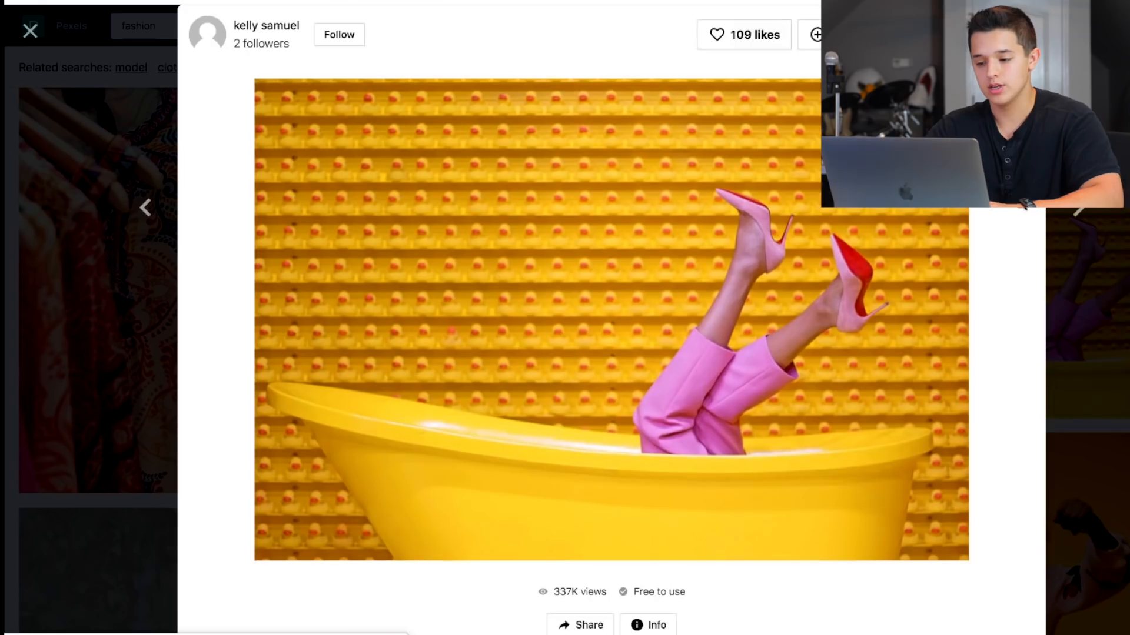
left_click(1019, 35)
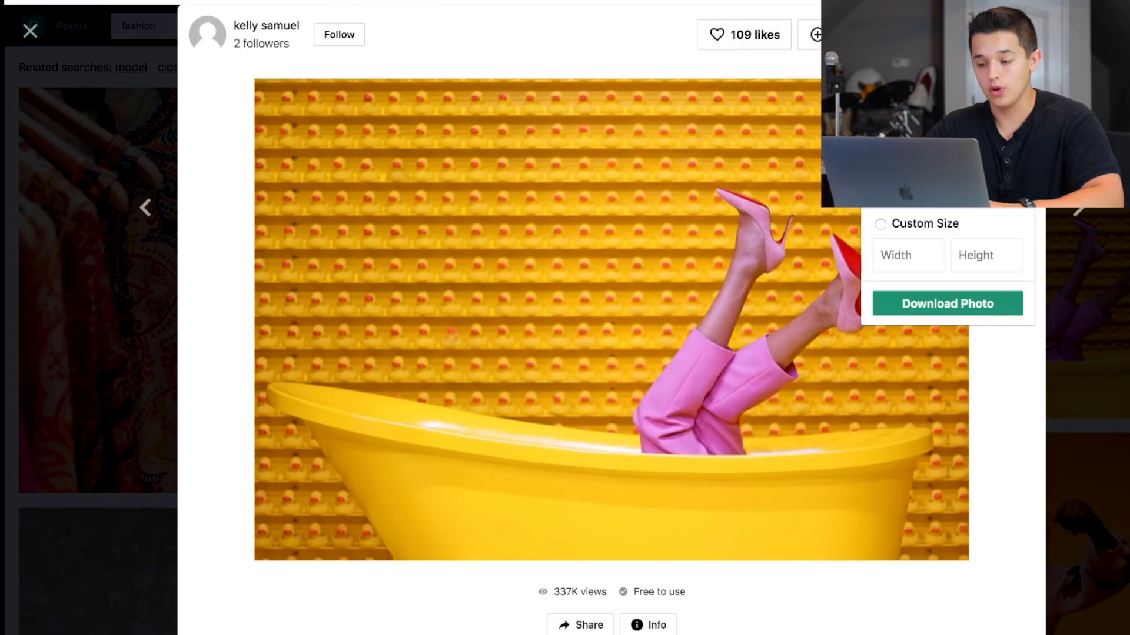
left_click(1019, 34)
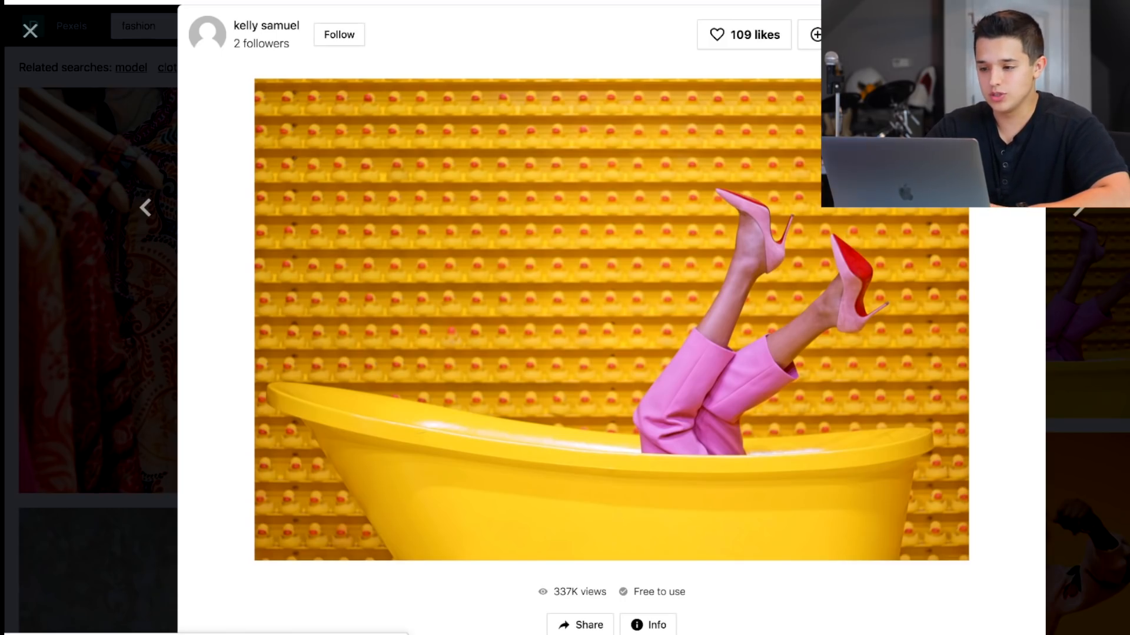
left_click(948, 35)
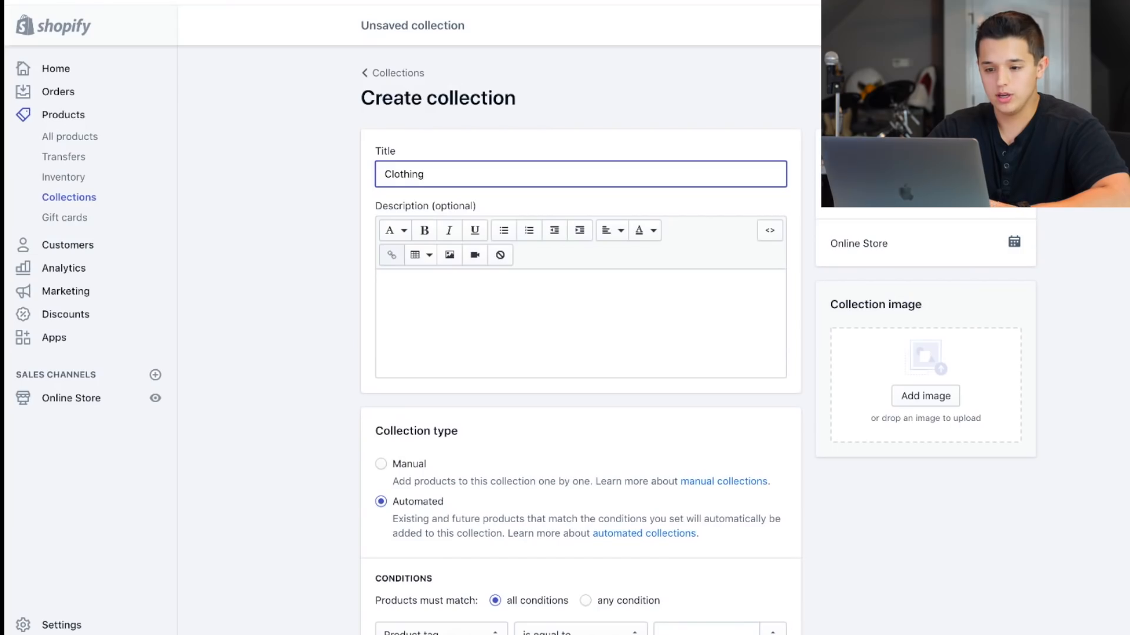
In Shopify, add the downloaded bathtub photo as the Clothing collection's image, set the type to Manual and save.
left_click_drag(24, 630, 918, 406)
left_click(377, 465)
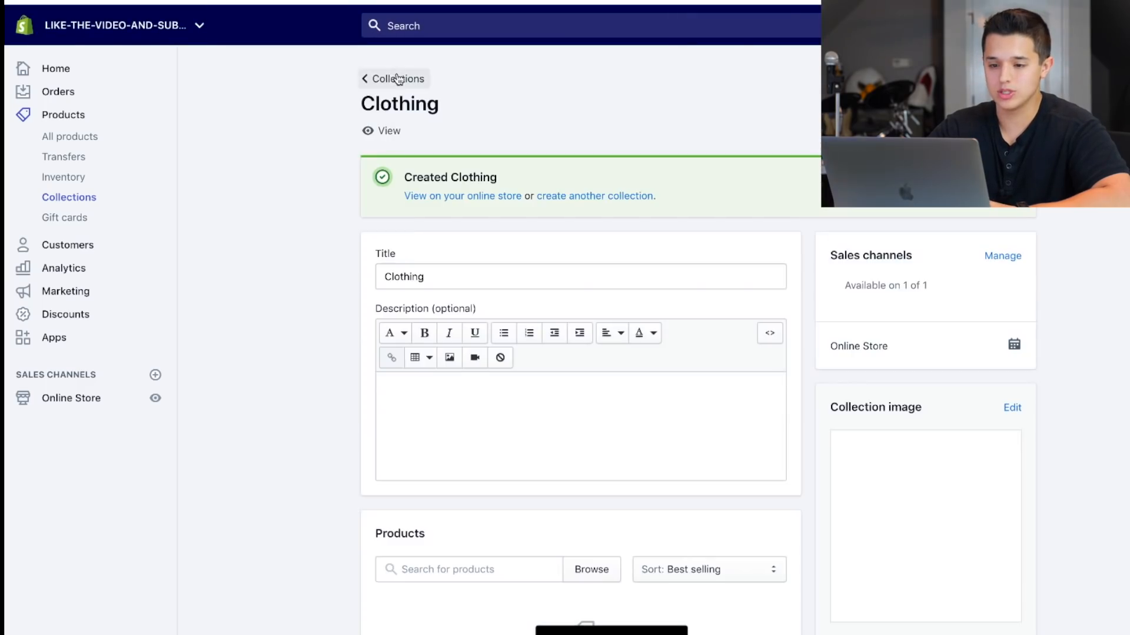
Return to the theme editor and assign the Clothing collection to the first block of the Collection list section.
left_click(392, 78)
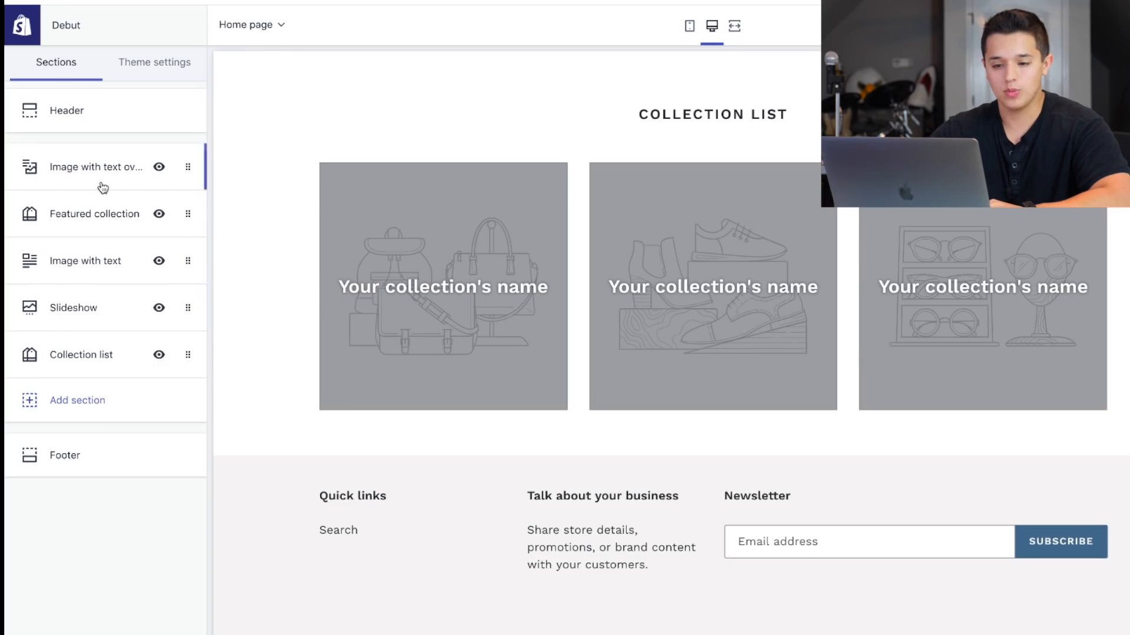
left_click(38, 347)
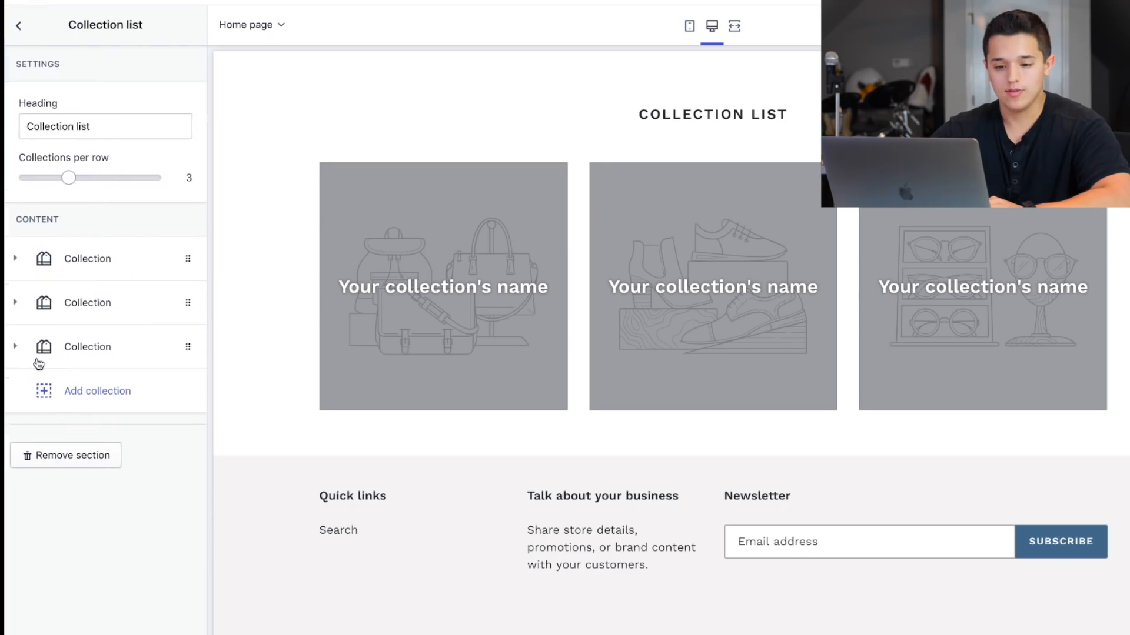
left_click(29, 260)
left_click(94, 346)
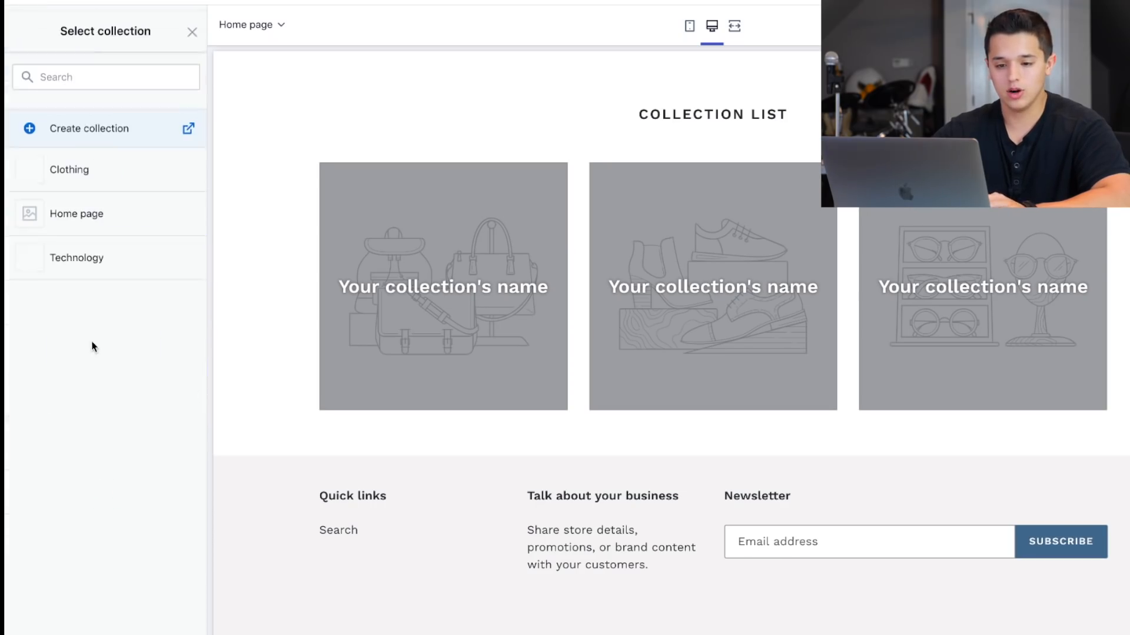
left_click(91, 173)
left_click(105, 634)
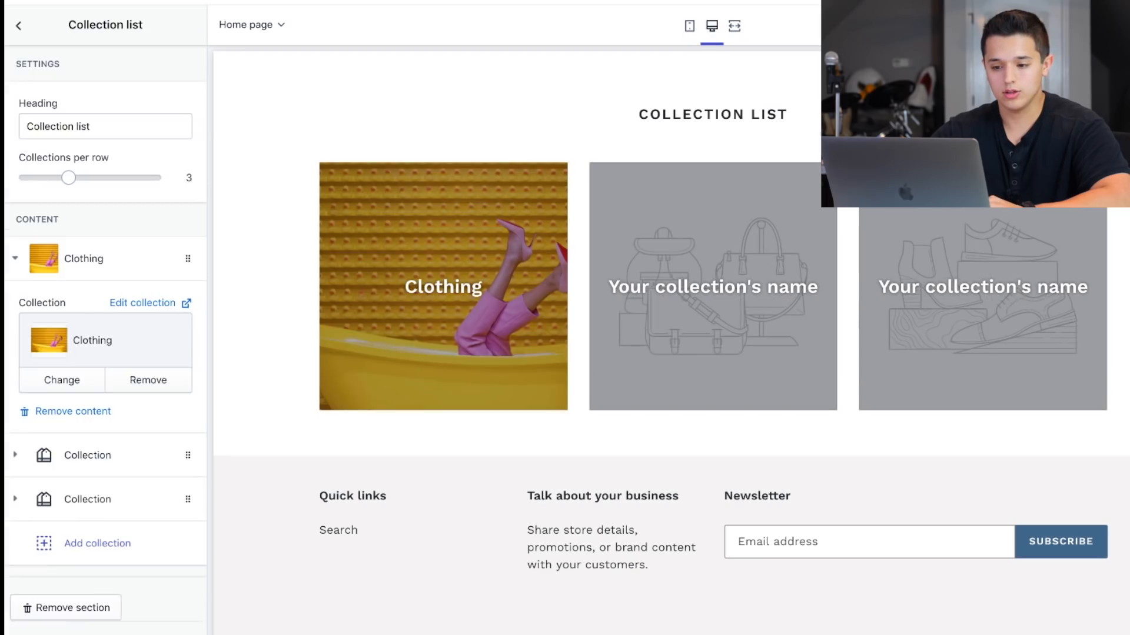
Assign the Technology collection to the second block of the Collection list section.
left_click(93, 462)
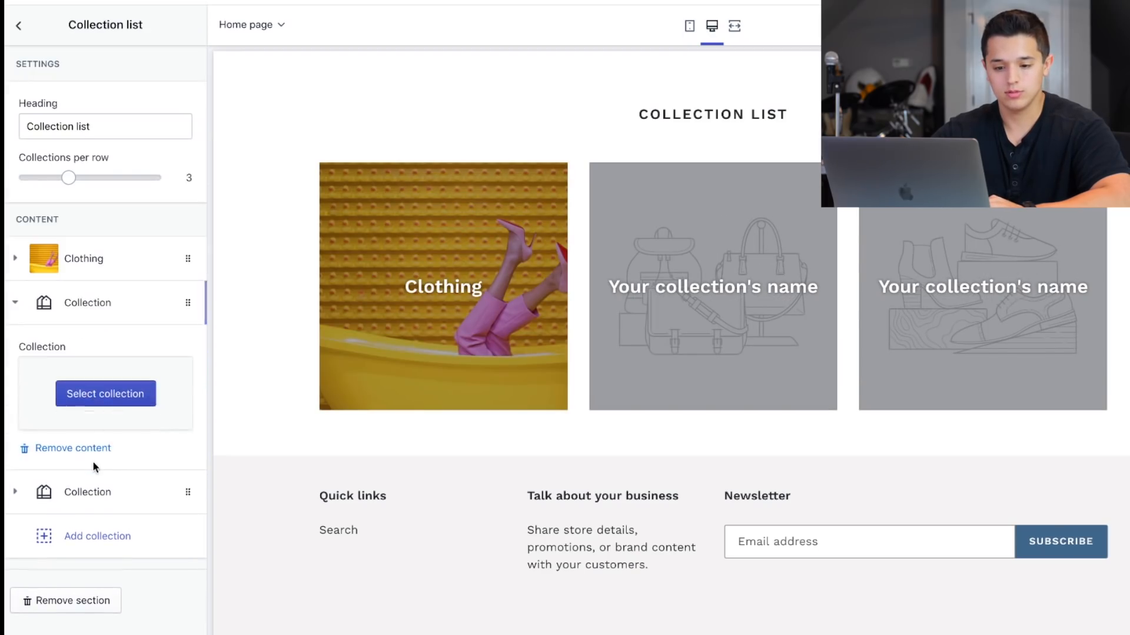
left_click(108, 394)
left_click(99, 259)
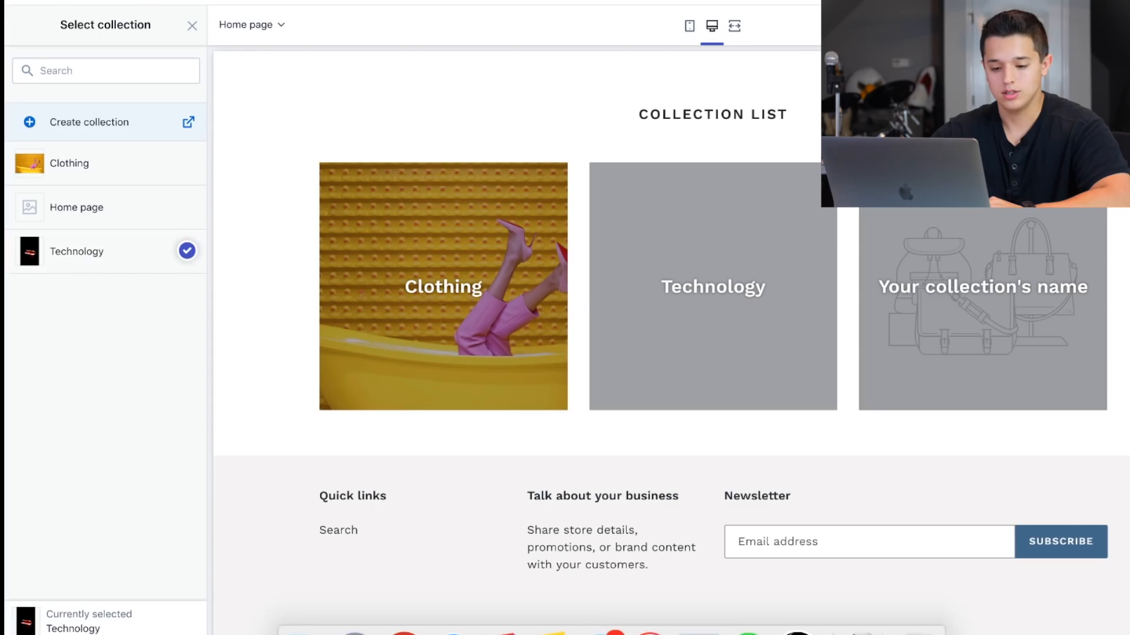
left_click(106, 633)
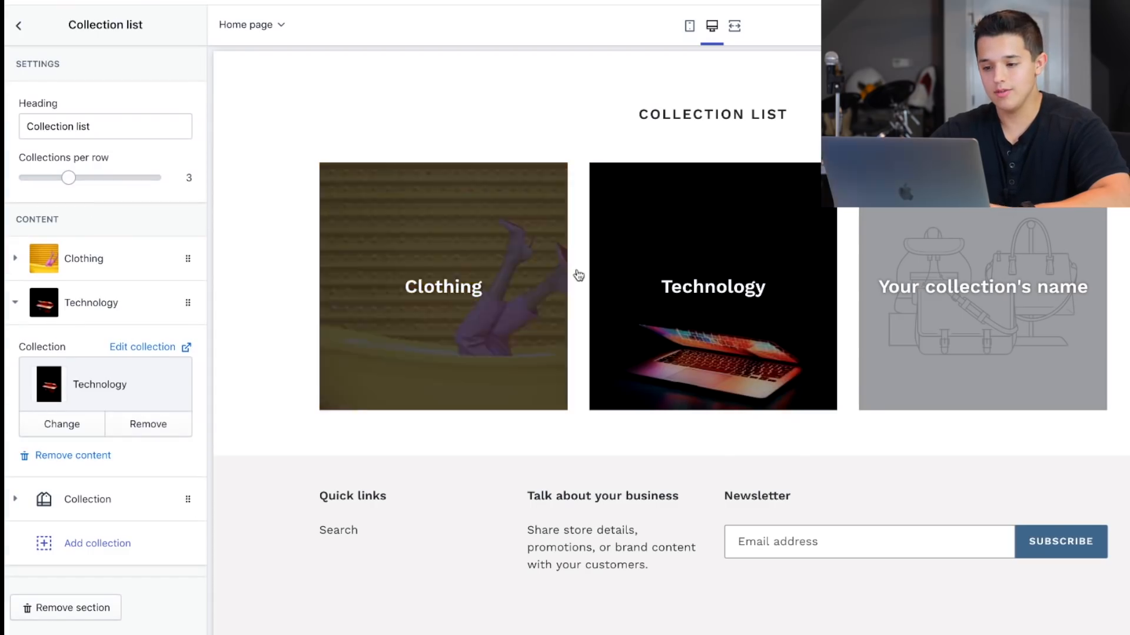
Set the collection list to 2 collections per row, remove the empty third collection block and save.
left_click_drag(68, 178, 47, 177)
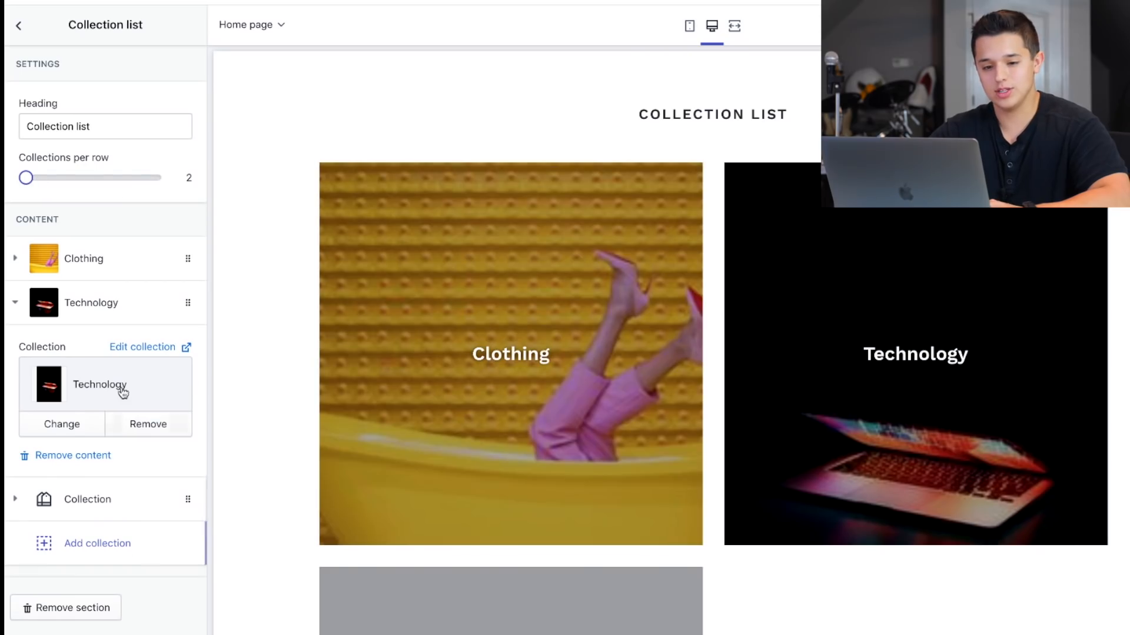
left_click(15, 302)
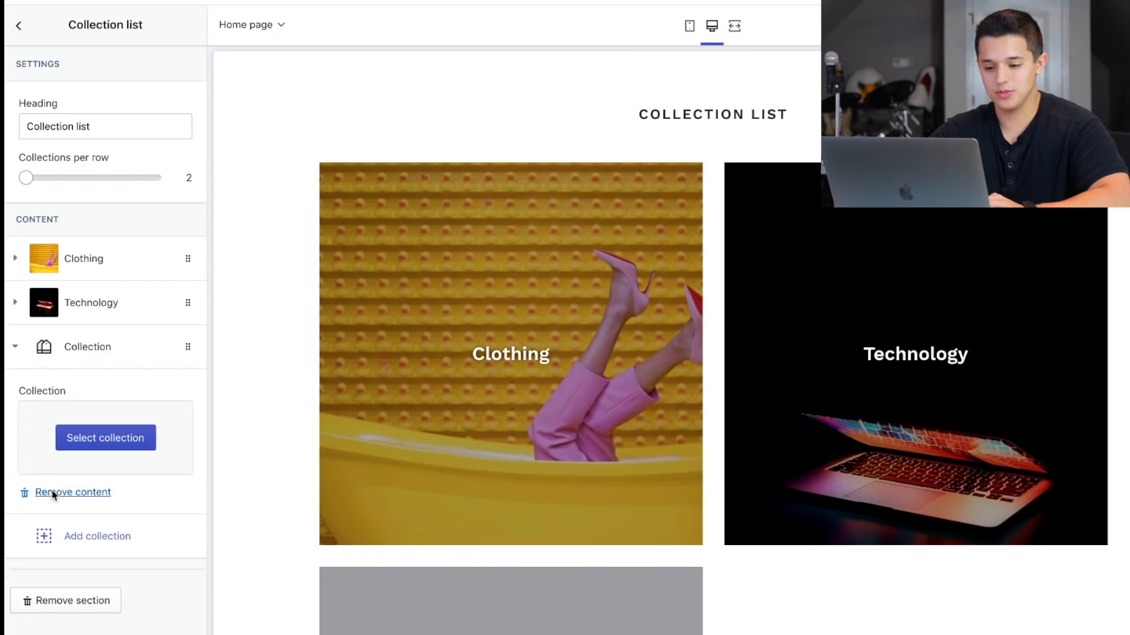
left_click(52, 494)
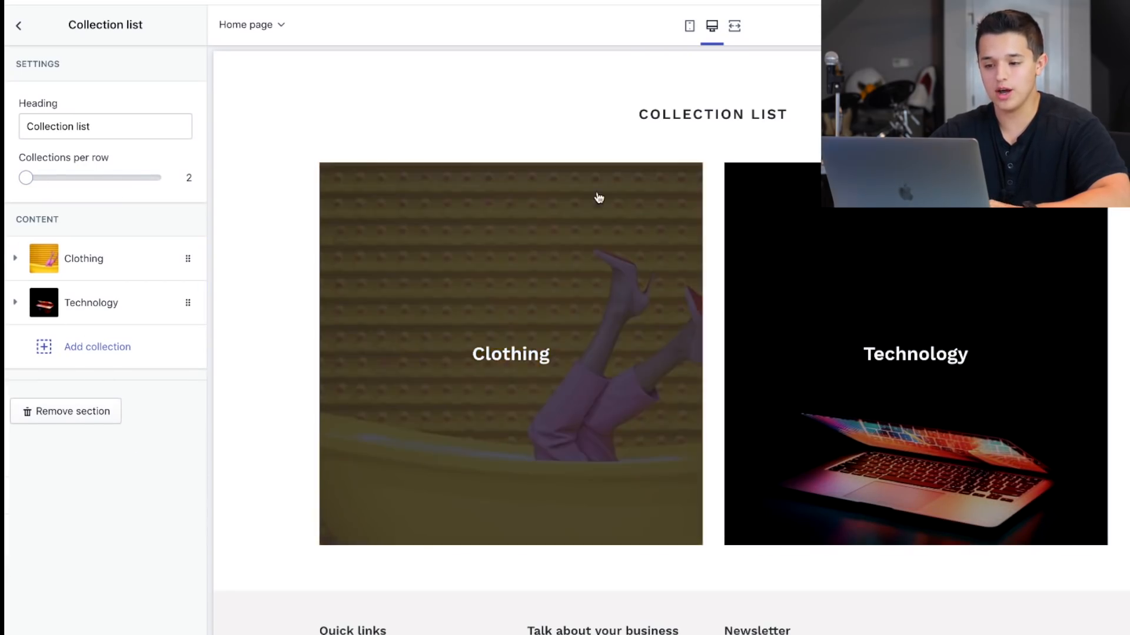
left_click(18, 26)
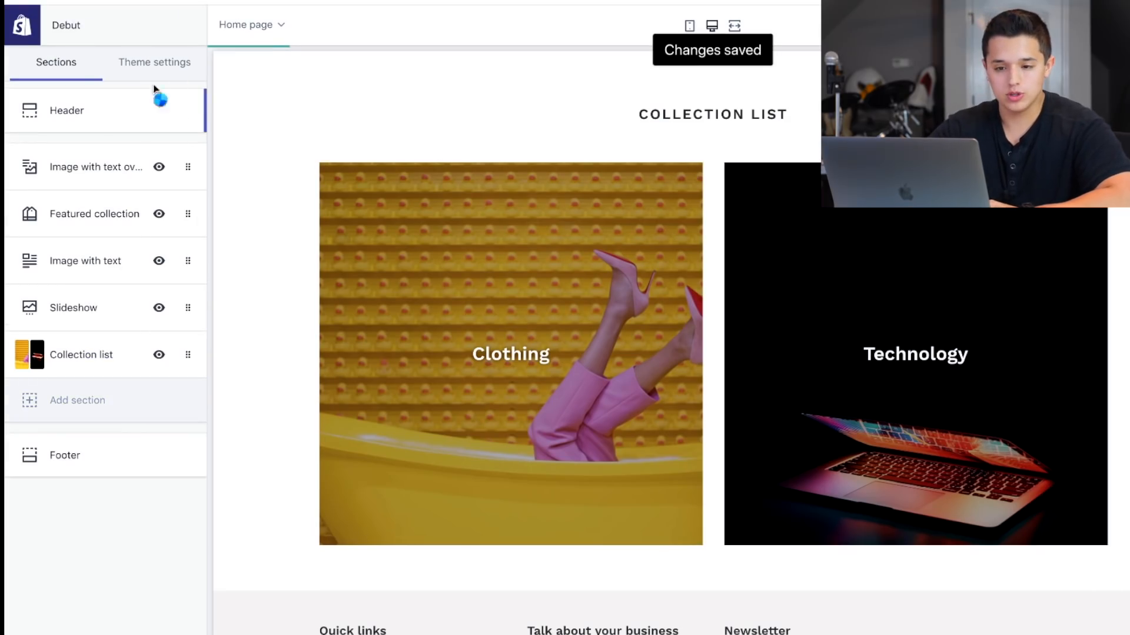
In the theme's Typography settings, change the headings and buttons font to Akko.
left_click(150, 65)
left_click(35, 154)
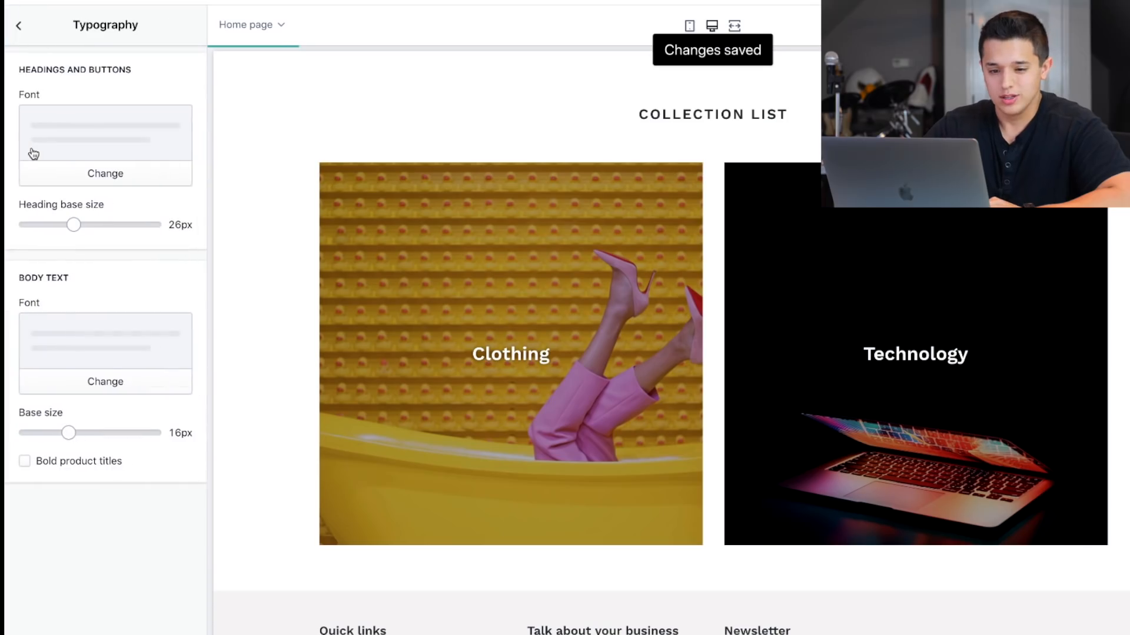
left_click(62, 107)
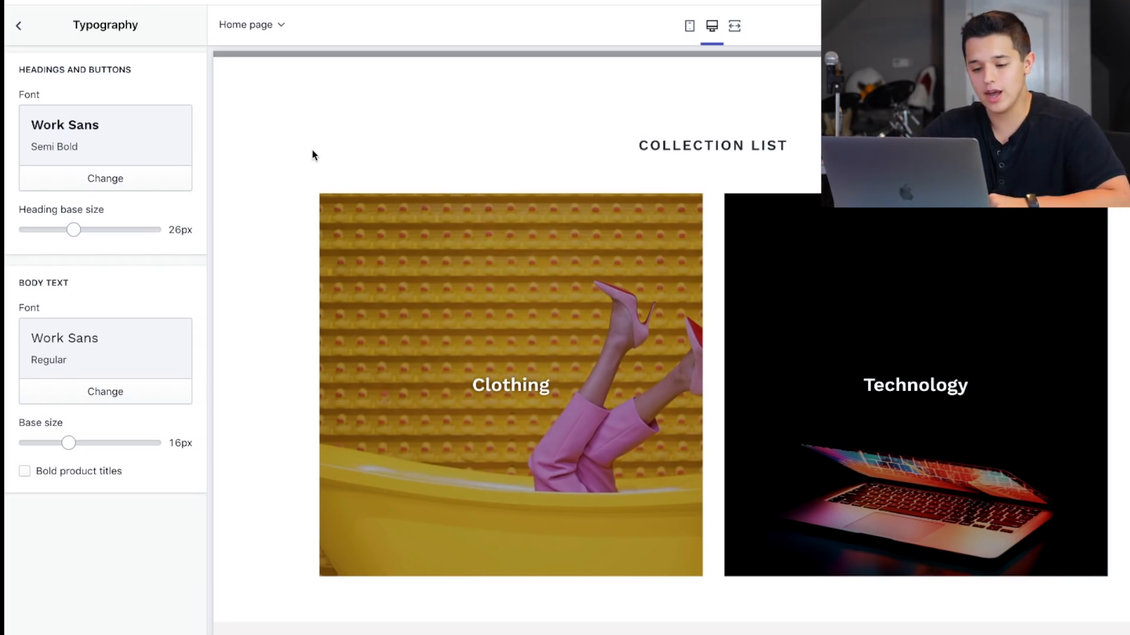
left_click(123, 188)
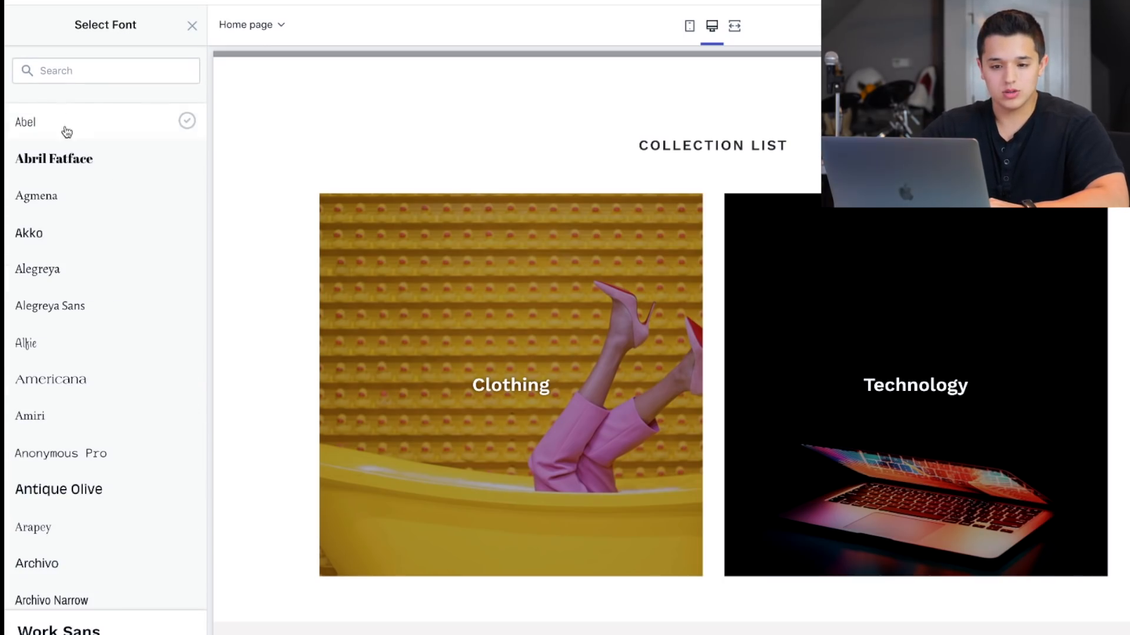
left_click(79, 236)
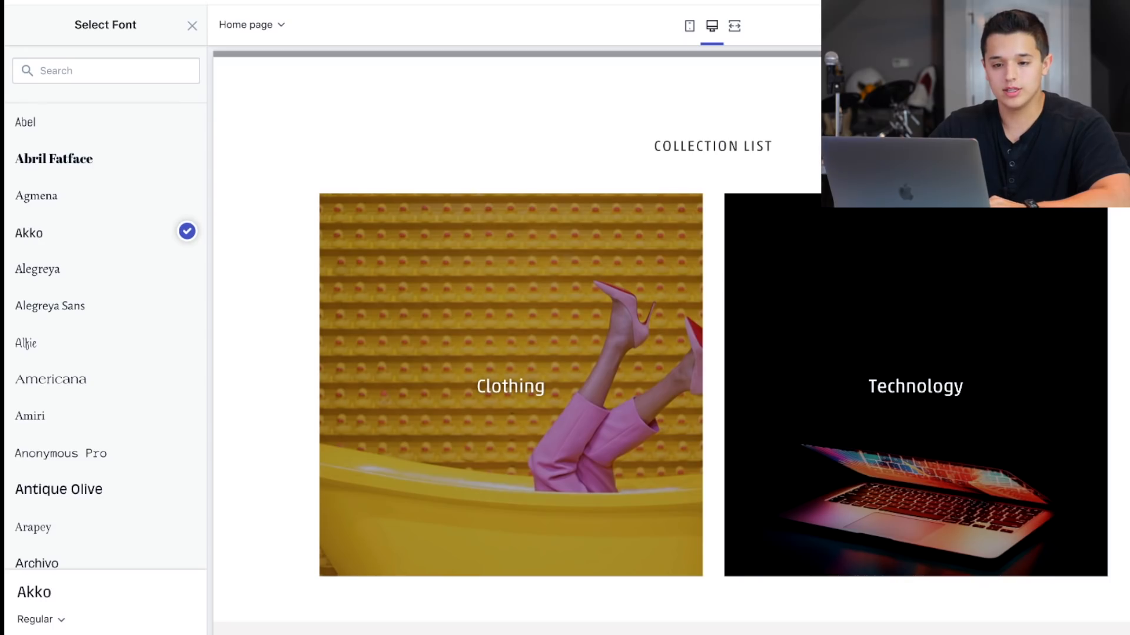
left_click(112, 634)
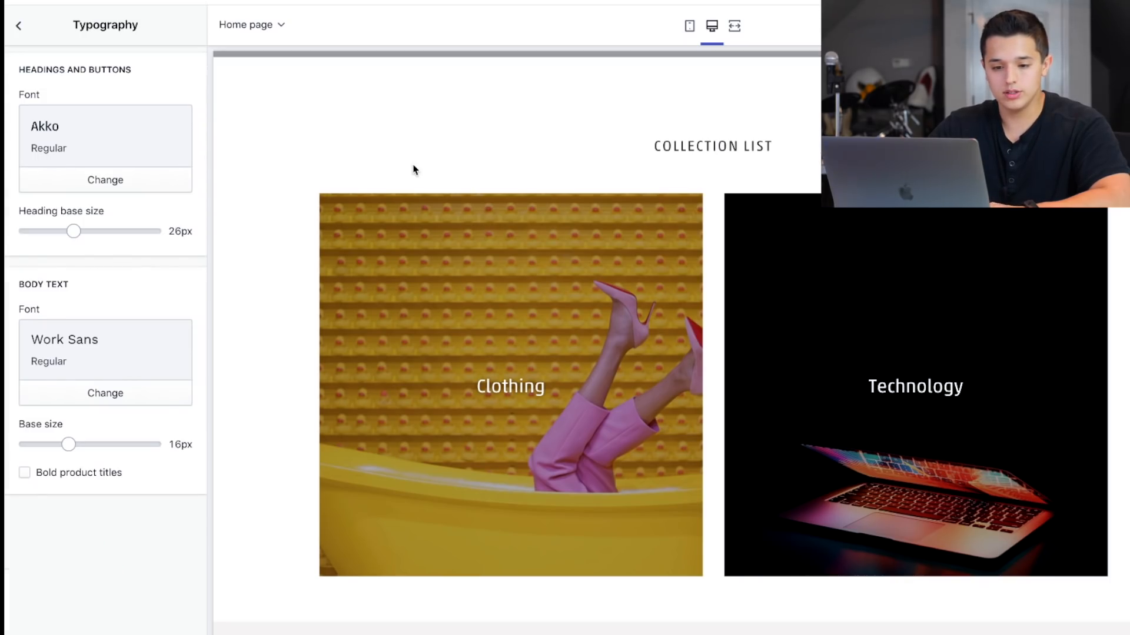
Change the body text font to Akko as well.
left_click(94, 392)
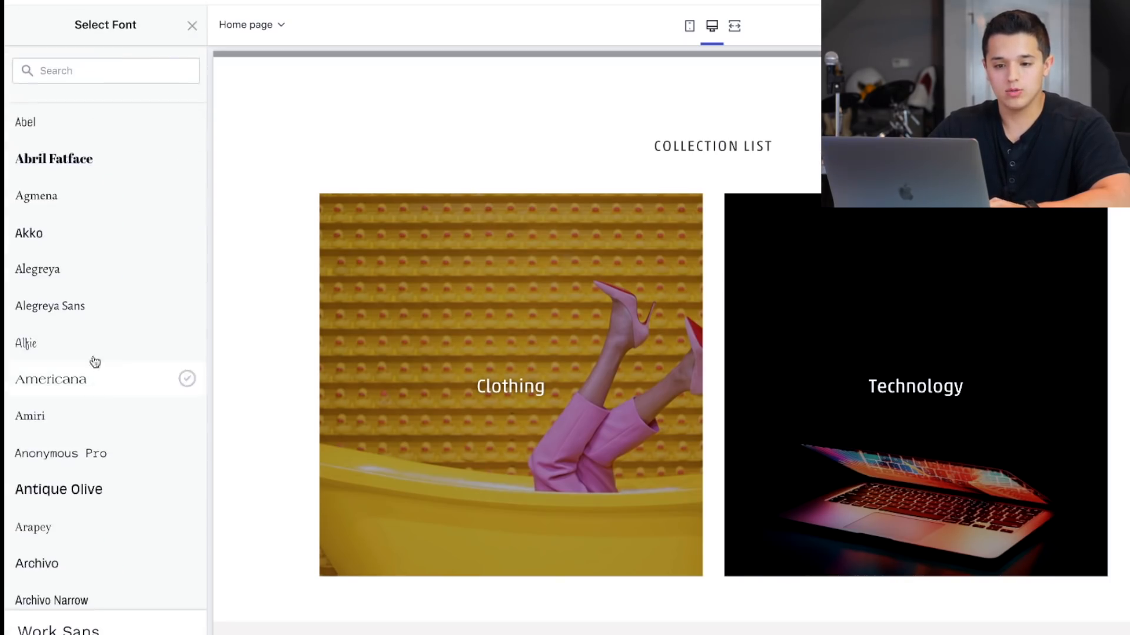
left_click(85, 247)
left_click(153, 631)
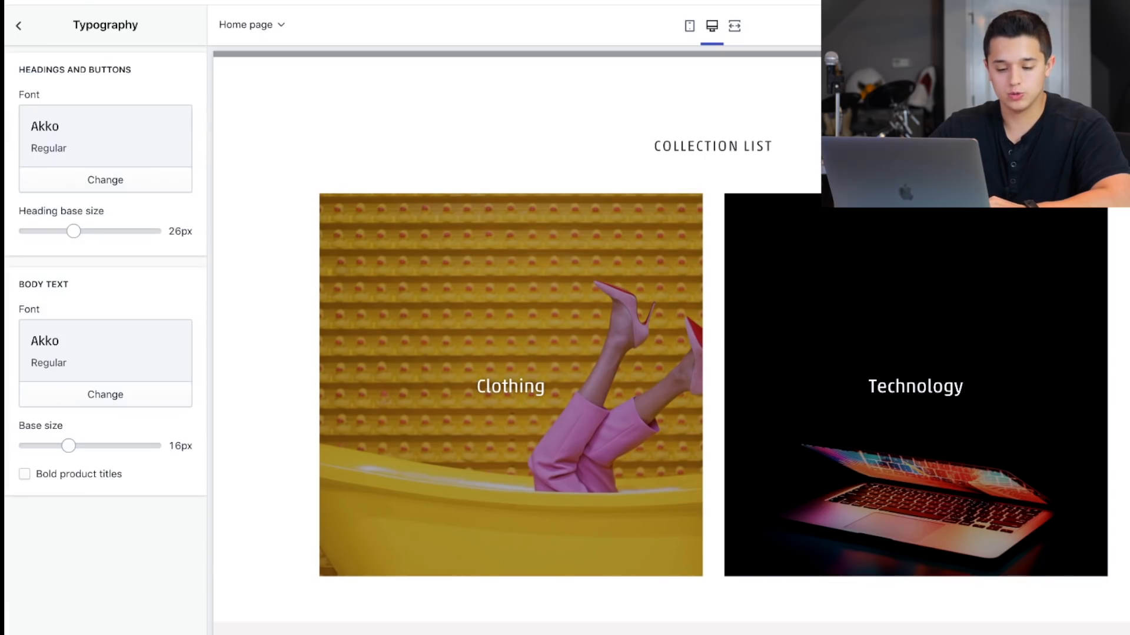
Set the headings and buttons font style to Akko Bold, save and check the home page preview.
left_click(89, 180)
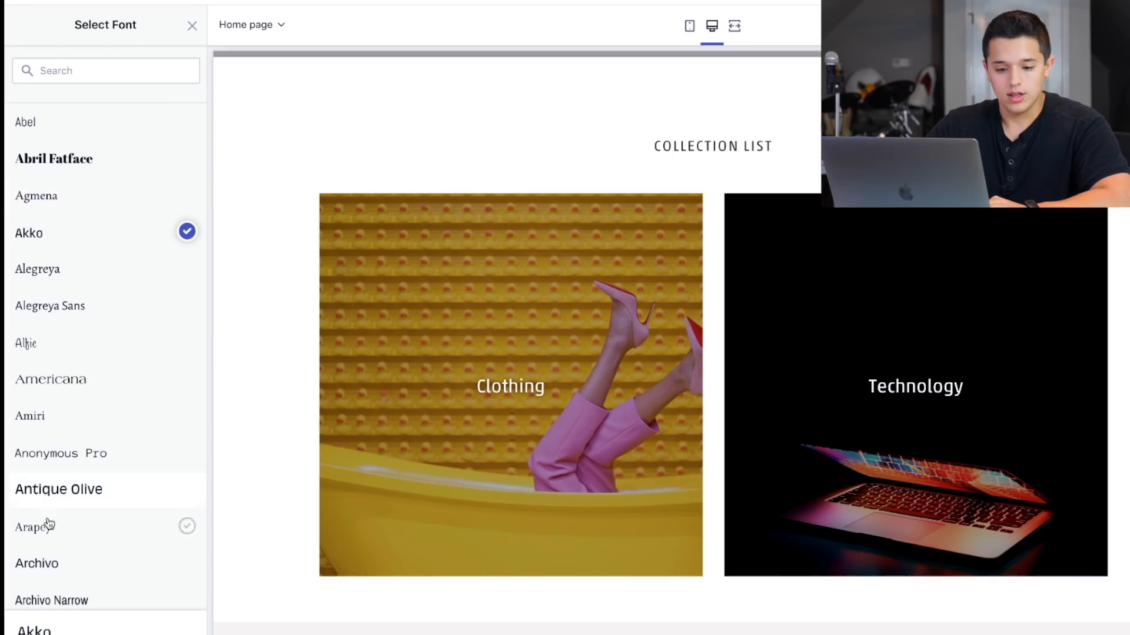
left_click(46, 632)
scroll(45, 606, "up", 1)
scroll(46, 584, "down", 2)
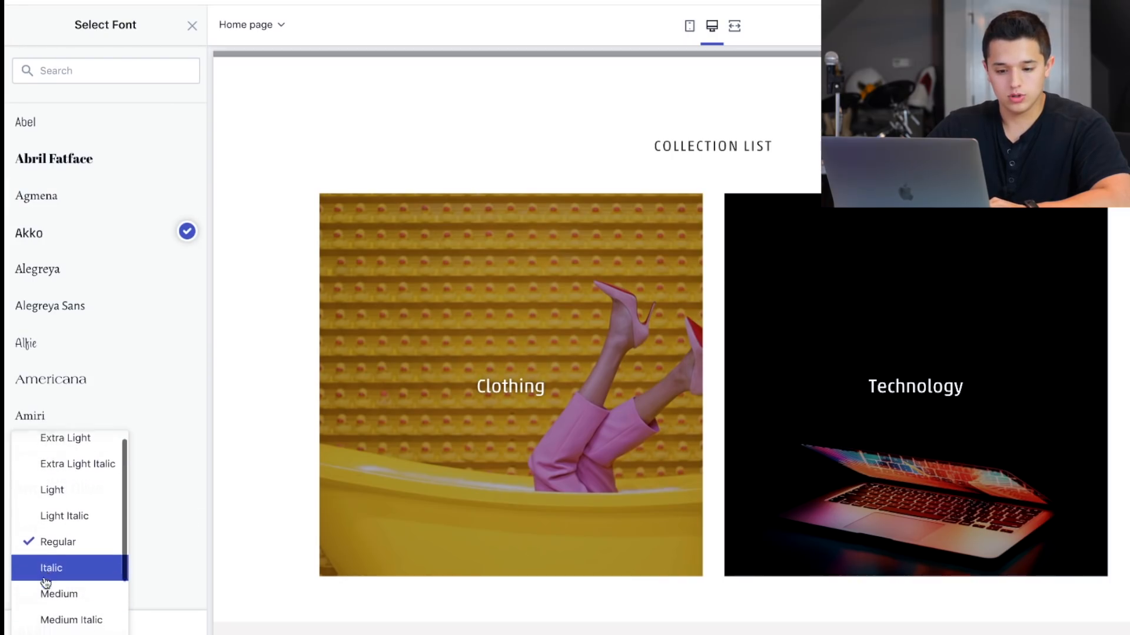
left_click(43, 594)
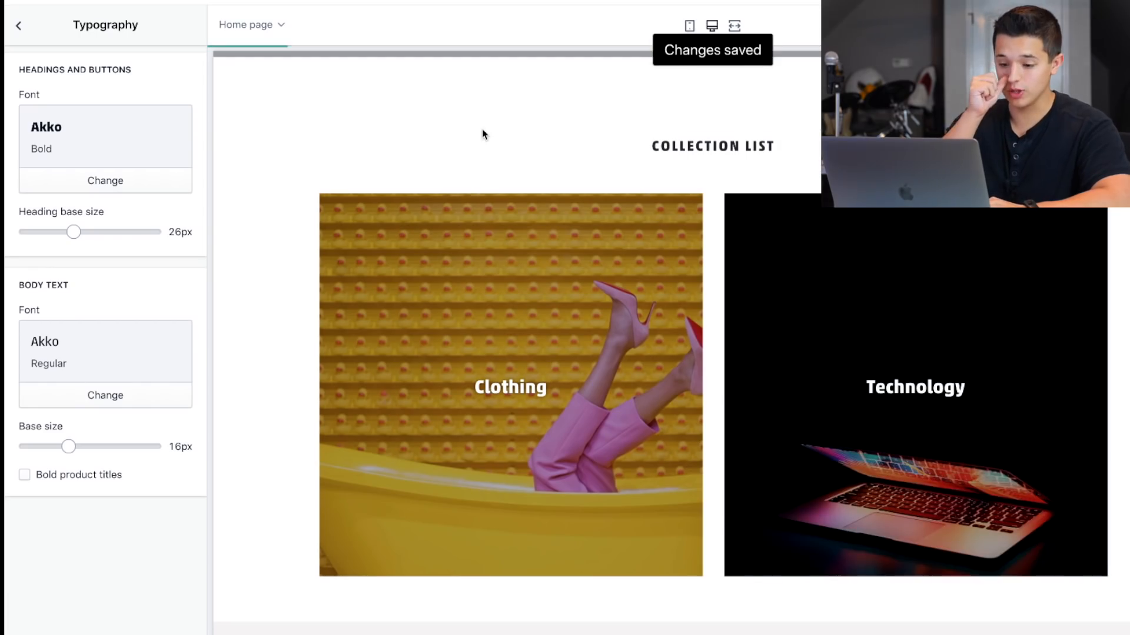
scroll(482, 130, "down", 3)
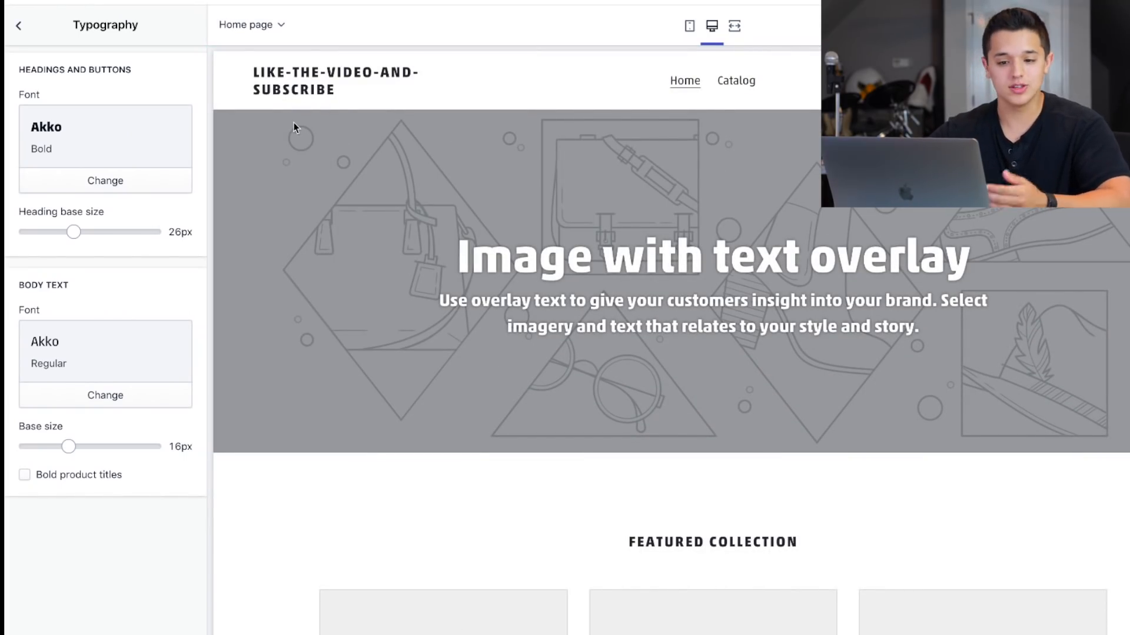
Open the theme's Colors settings and look through the available color options.
left_click(20, 27)
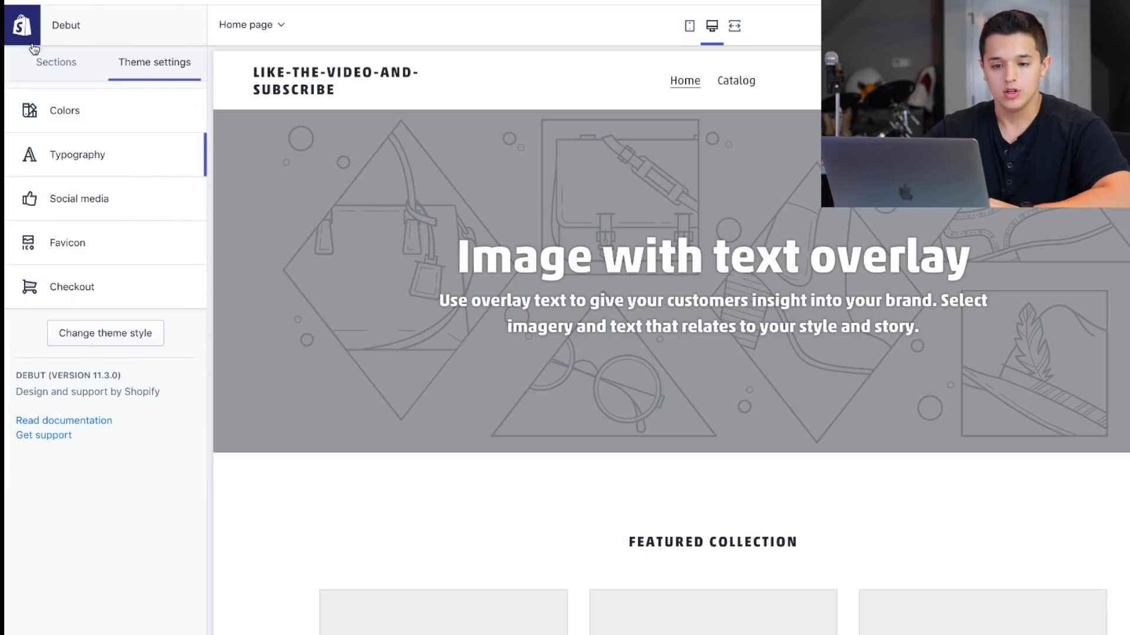
left_click(55, 129)
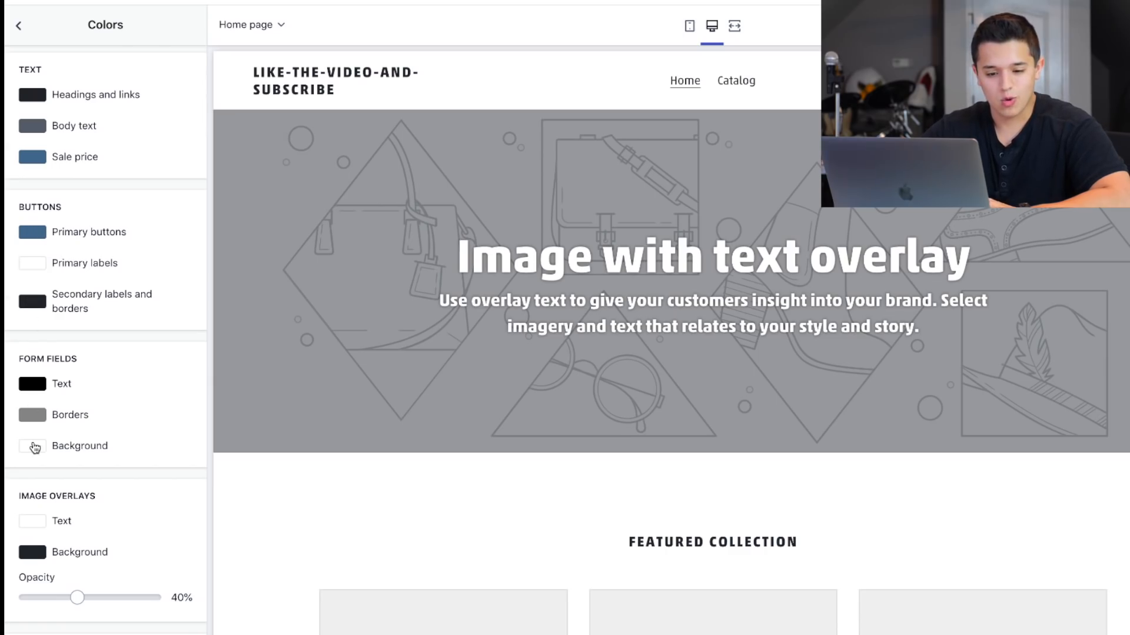
scroll(34, 445, "down", 2)
scroll(35, 445, "up", 2)
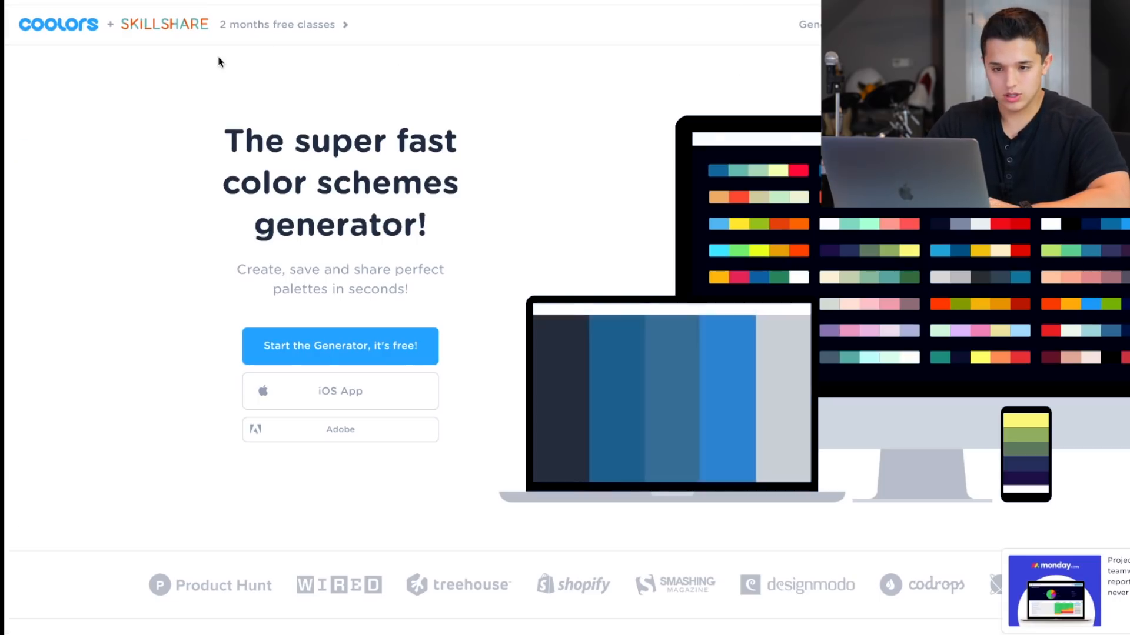
Switch to Coolors, start the color scheme generator and cycle through several random palettes.
left_click(298, 346)
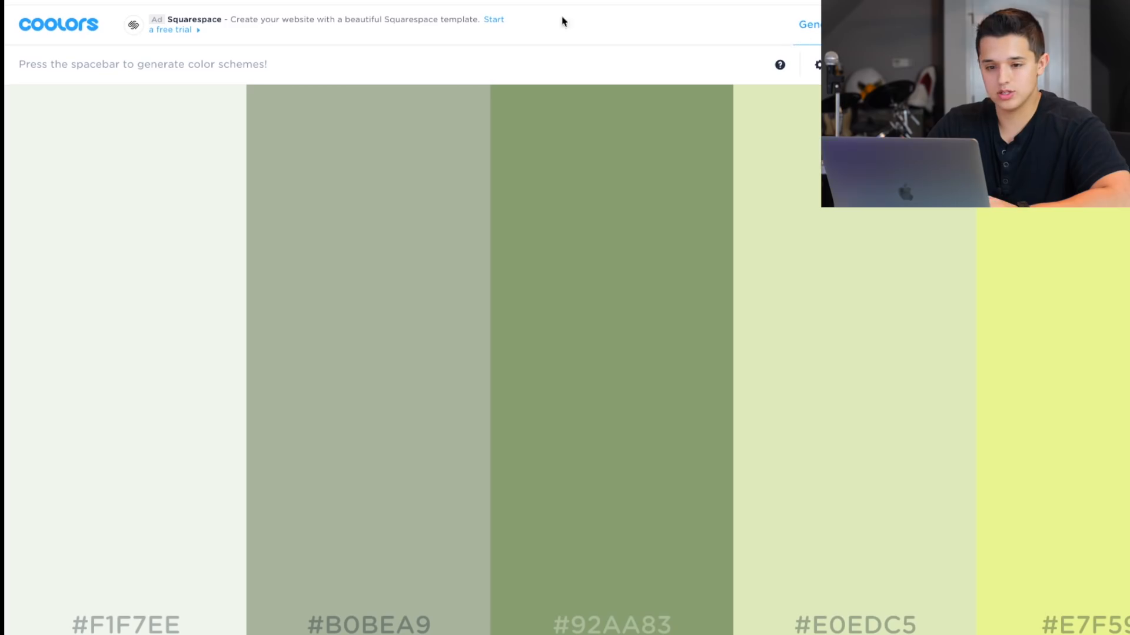
key("space")
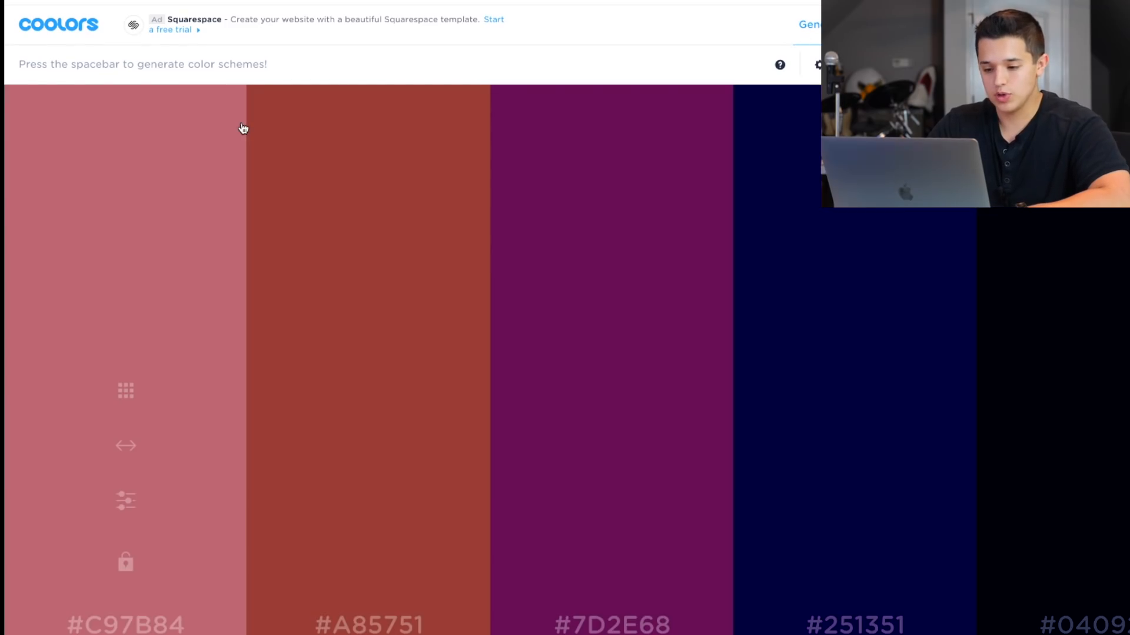
key("space")
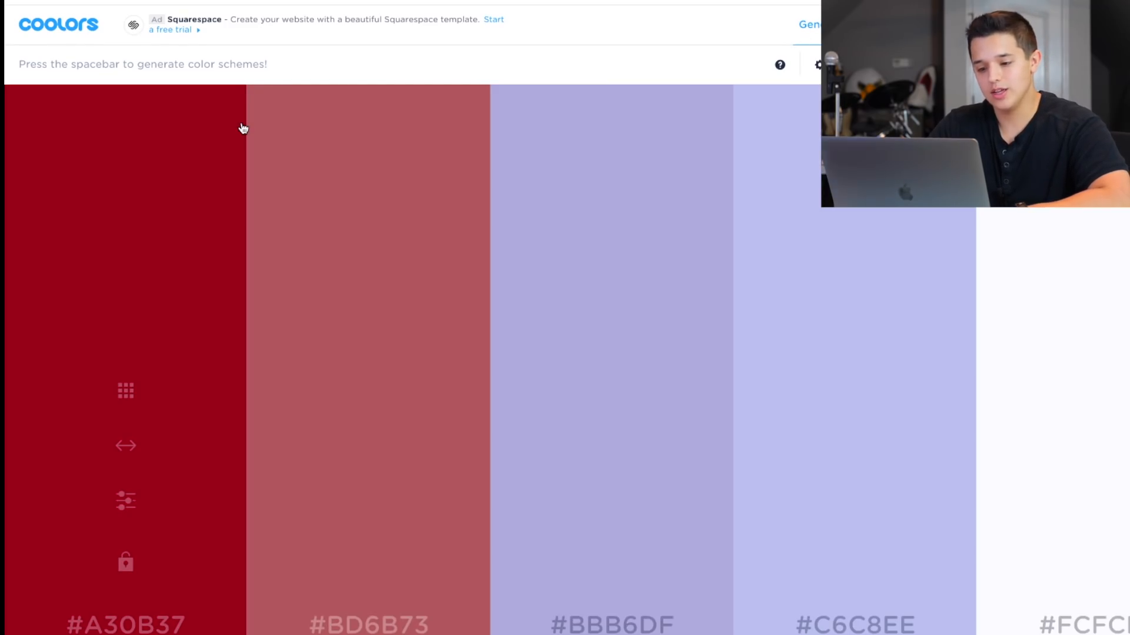
key("space")
key("space")
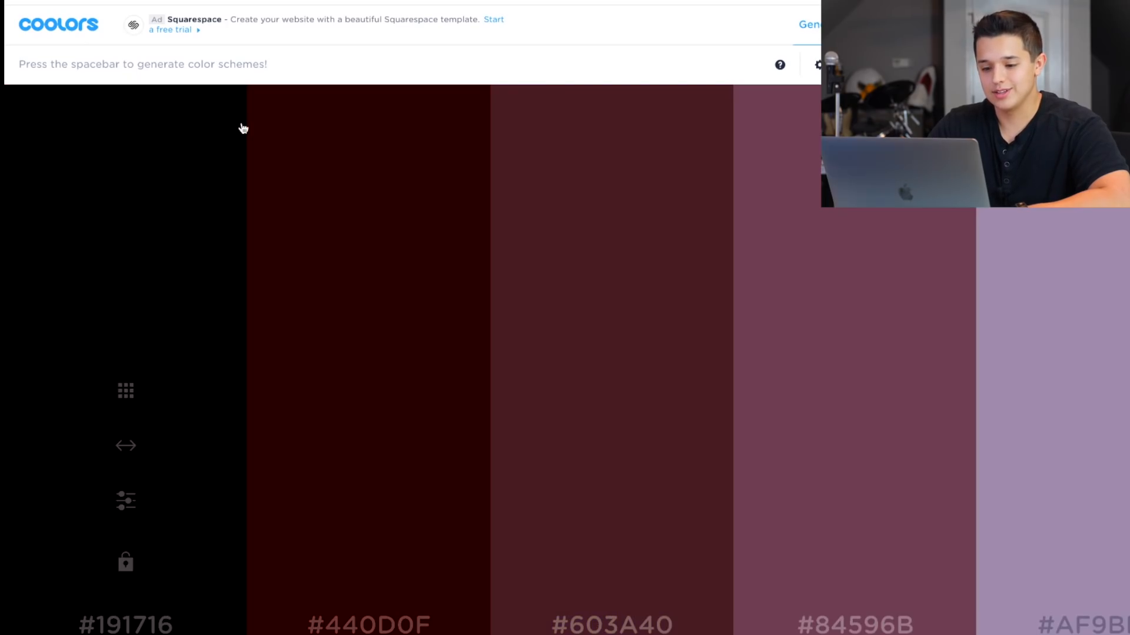
key("space")
key("space")
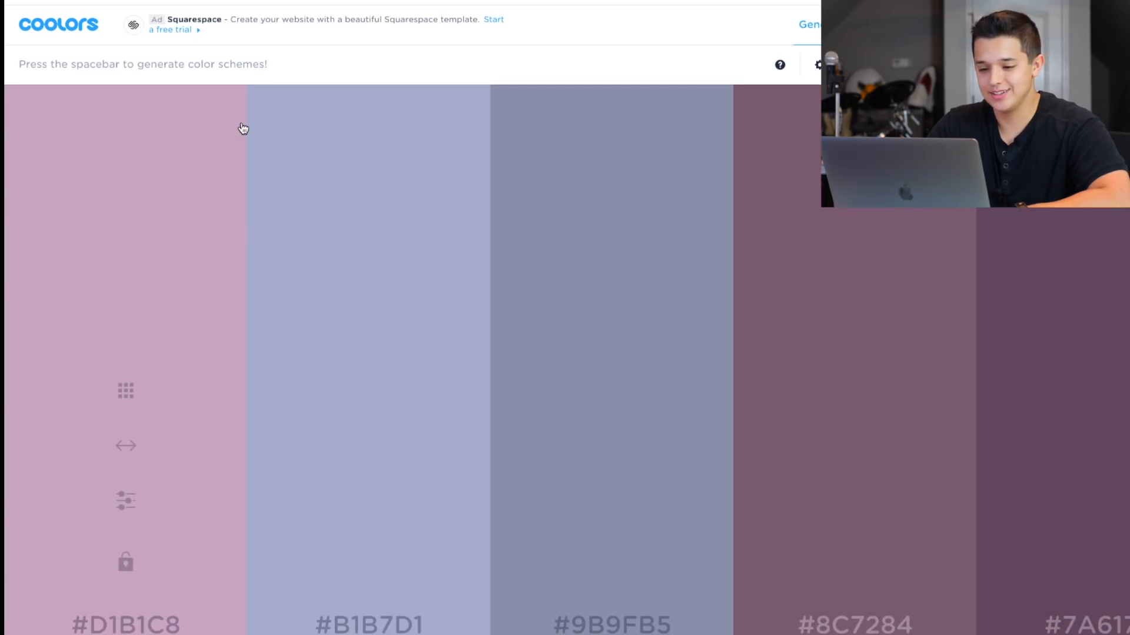
key("space")
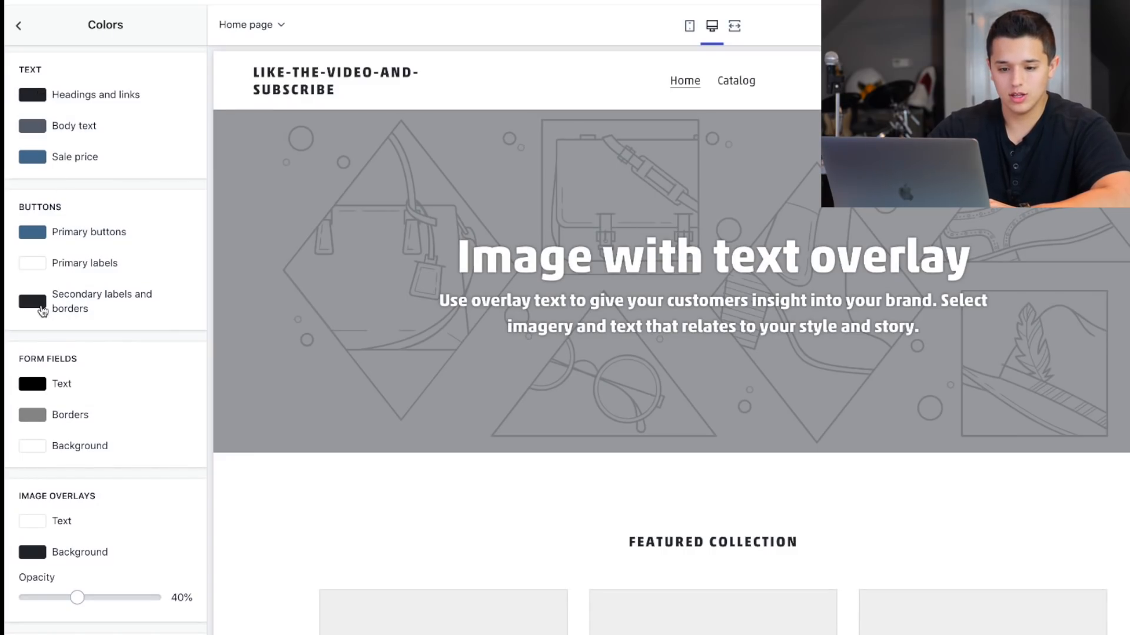
Back in the Shopify theme editor, set the Headings and links text color to #5B616A.
scroll(426, 278, "down", 8)
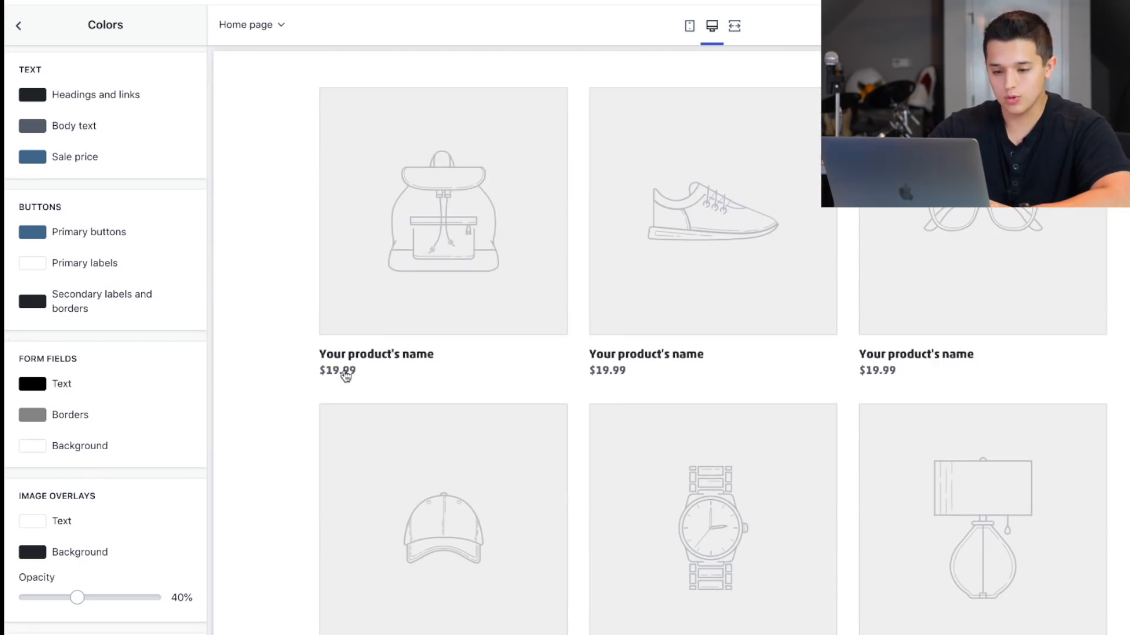
scroll(310, 179, "up", 8)
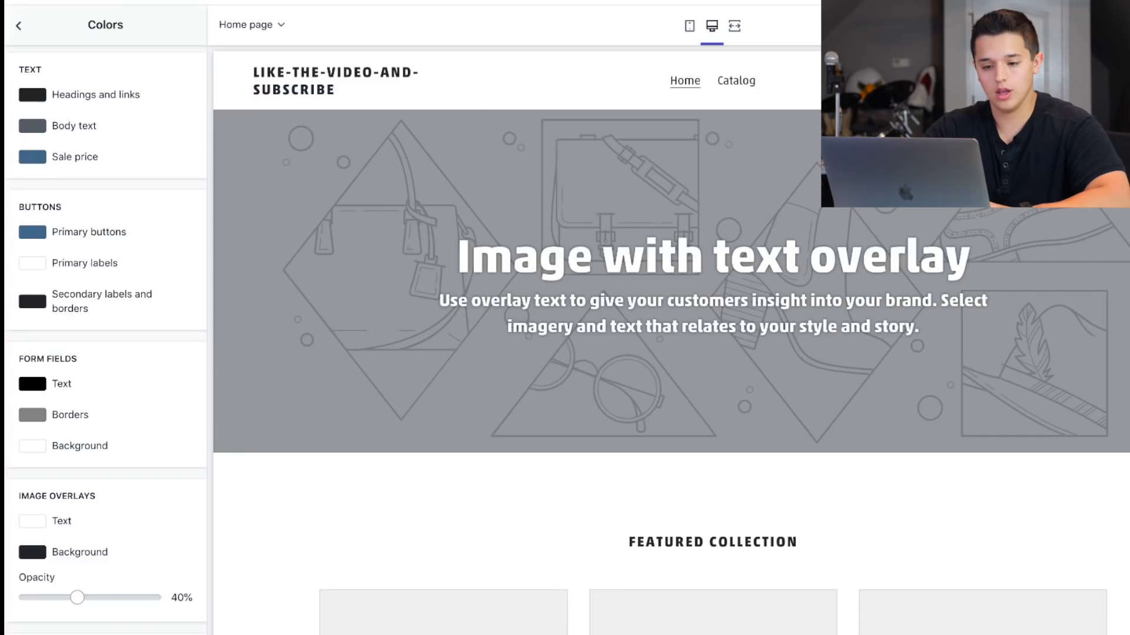
left_click(35, 95)
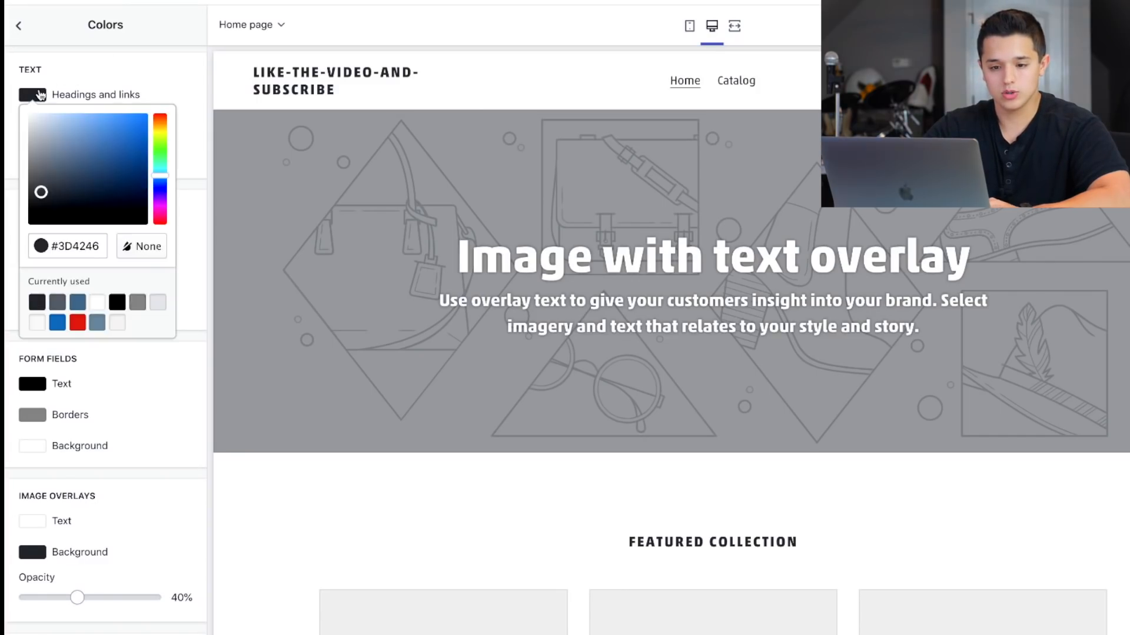
double_click(69, 248)
type("5B616A")
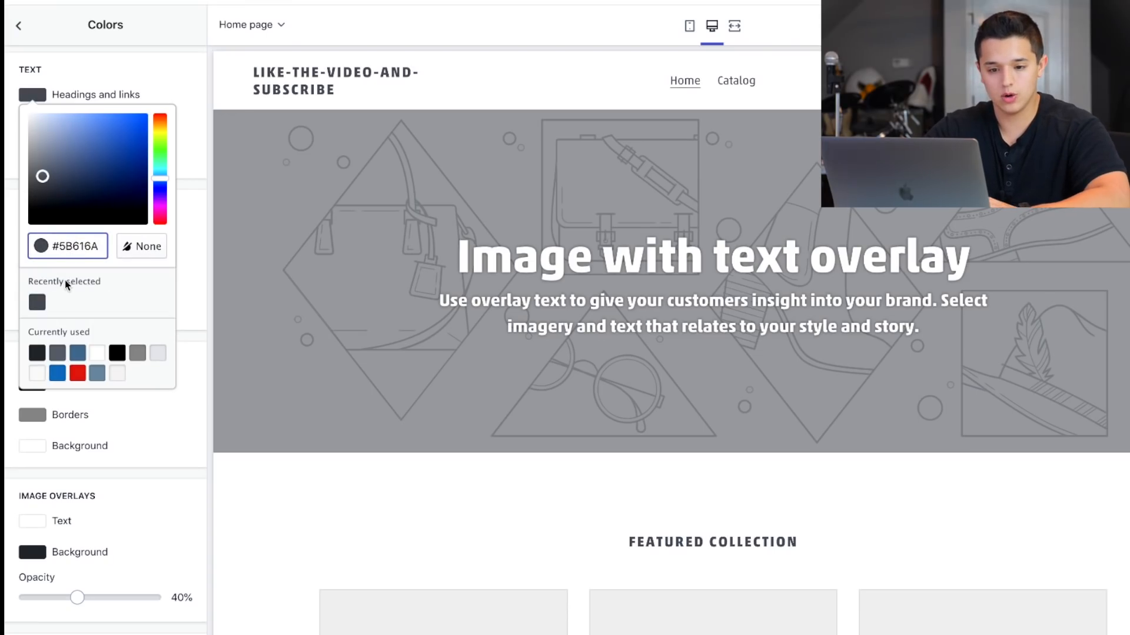
Set the Secondary labels and borders button color to #5B616A.
left_click(37, 302)
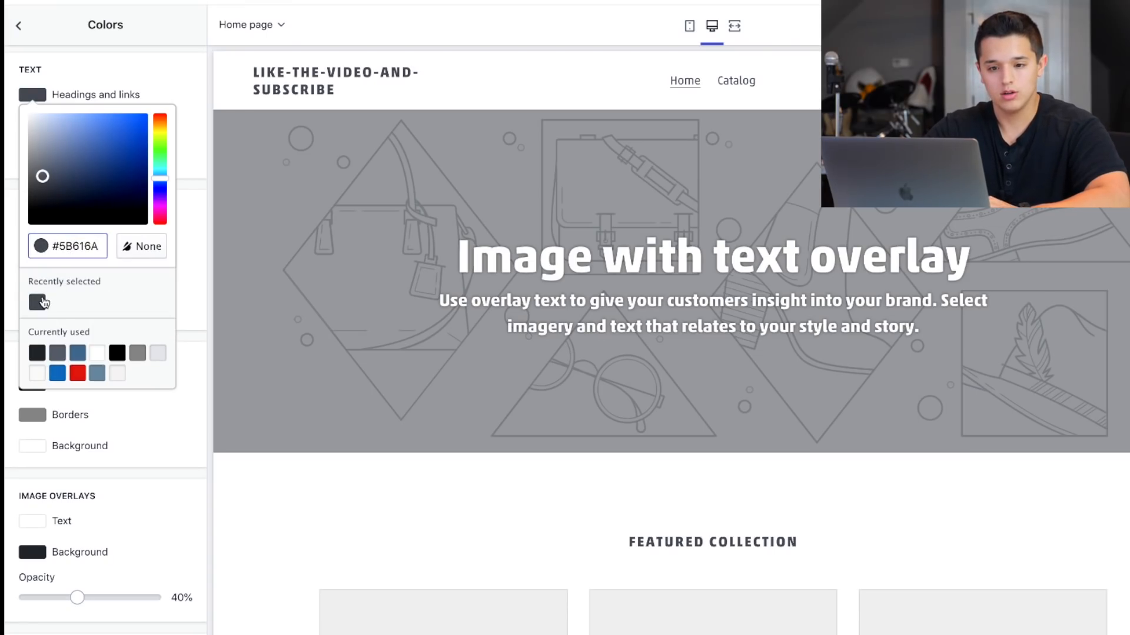
left_click(175, 294)
left_click(106, 194)
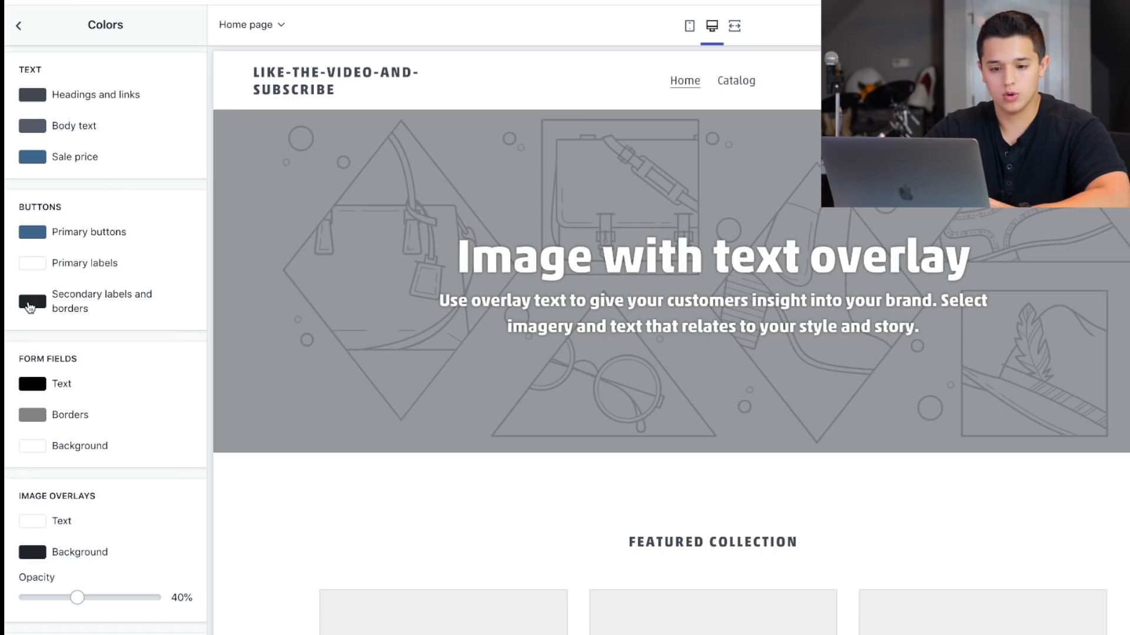
left_click(30, 304)
double_click(76, 445)
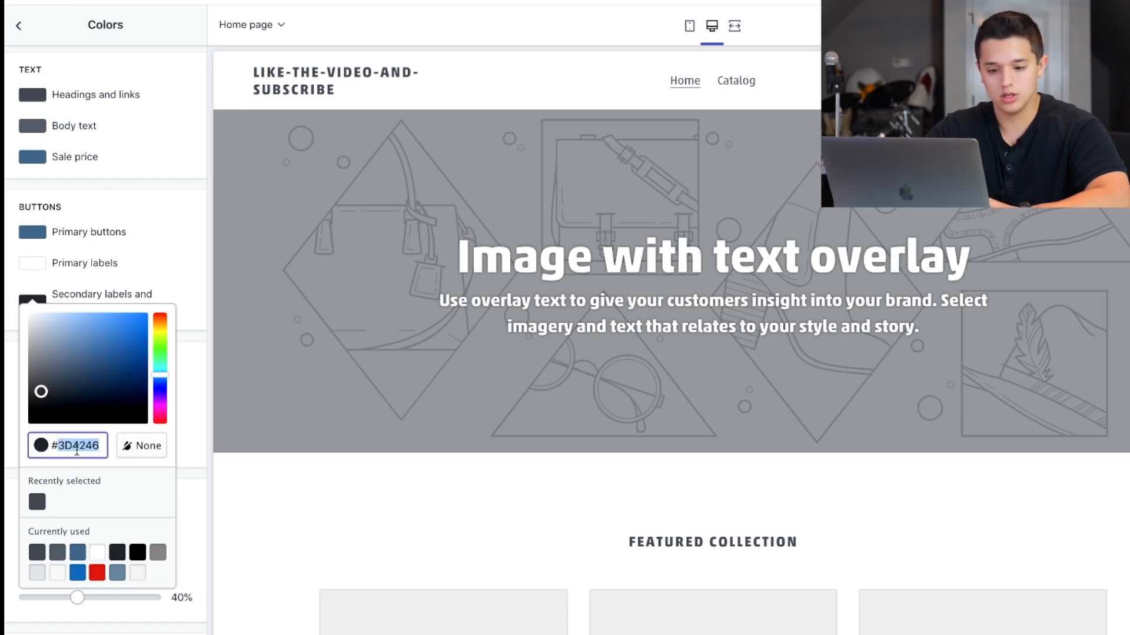
left_click(76, 451)
left_click(194, 442)
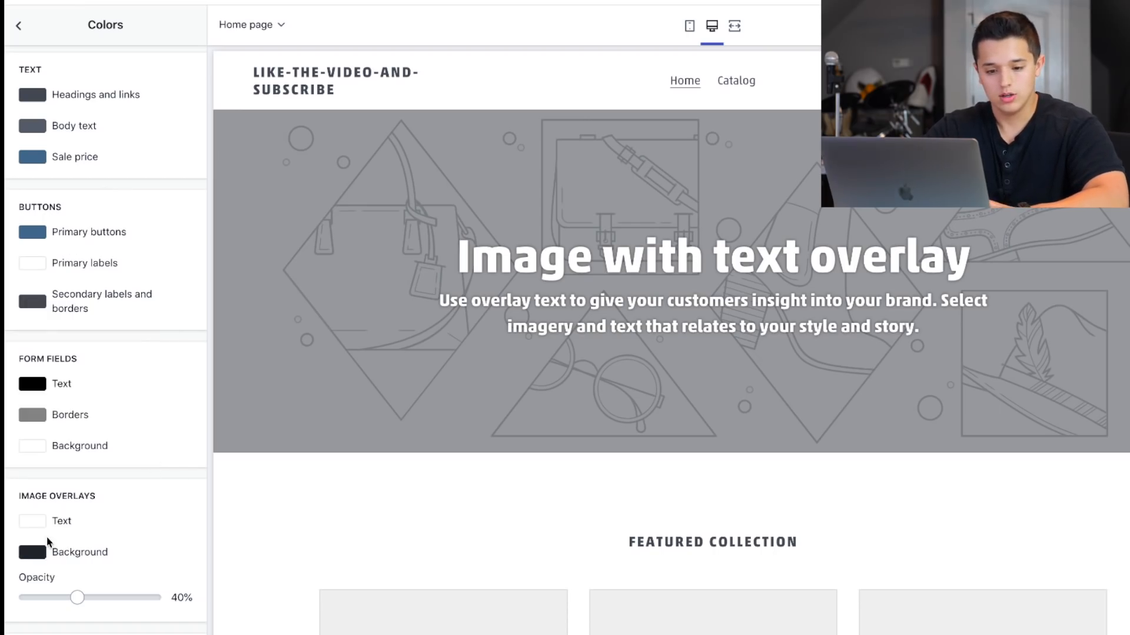
Set the Image overlays background color to #5B616A.
left_click(43, 553)
scroll(81, 536, "down", 3)
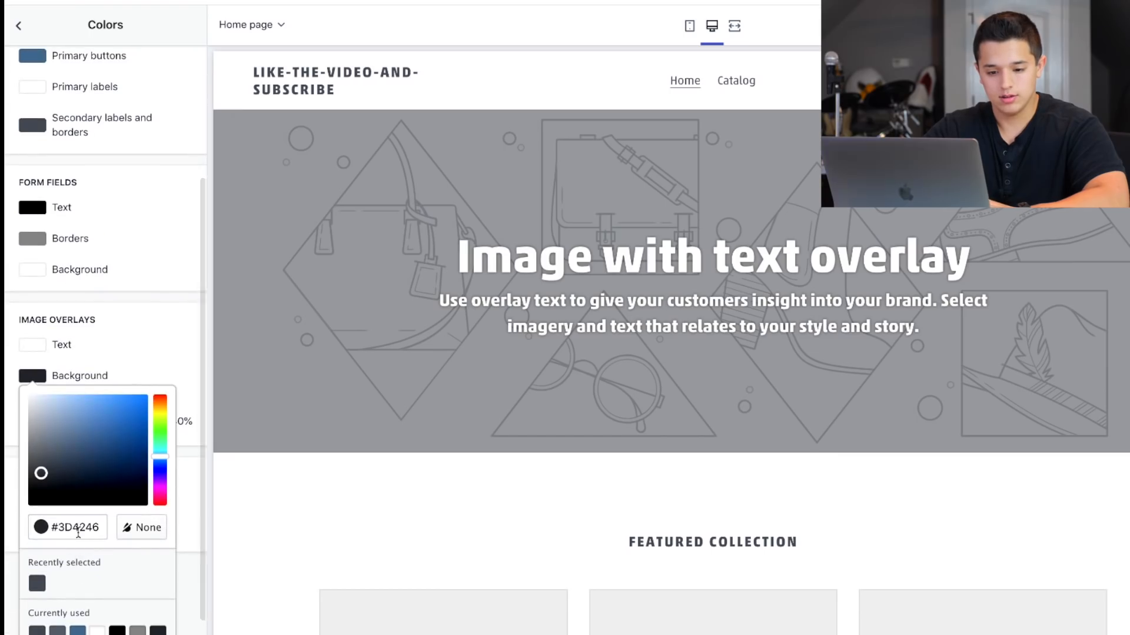
double_click(78, 528)
type("5D5F6A")
left_click(174, 348)
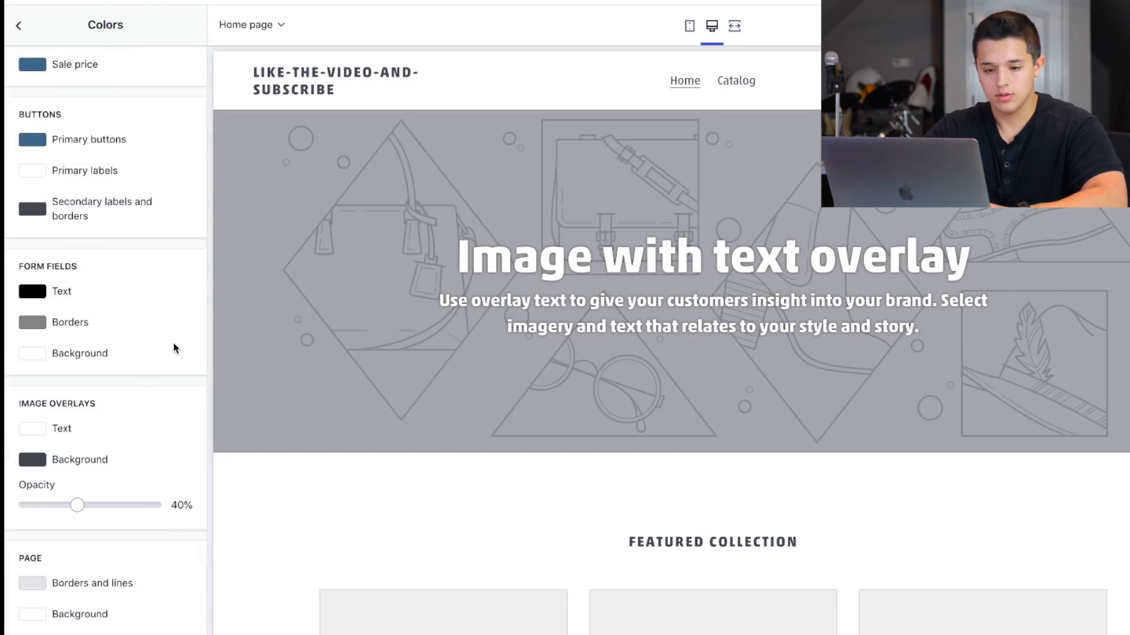
scroll(175, 347, "up", 1)
scroll(175, 347, "down", 1)
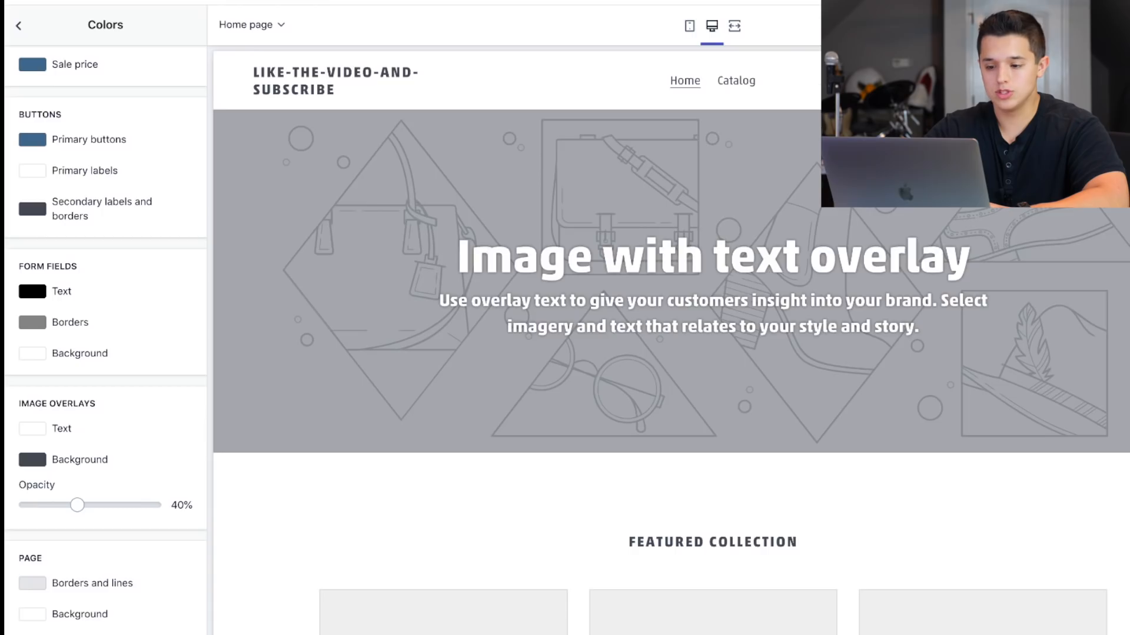
Copy the blue #275DAD from the Coolors palette and apply it to the Sale price text color in the theme editor.
left_click(330, 2)
double_click(842, 628)
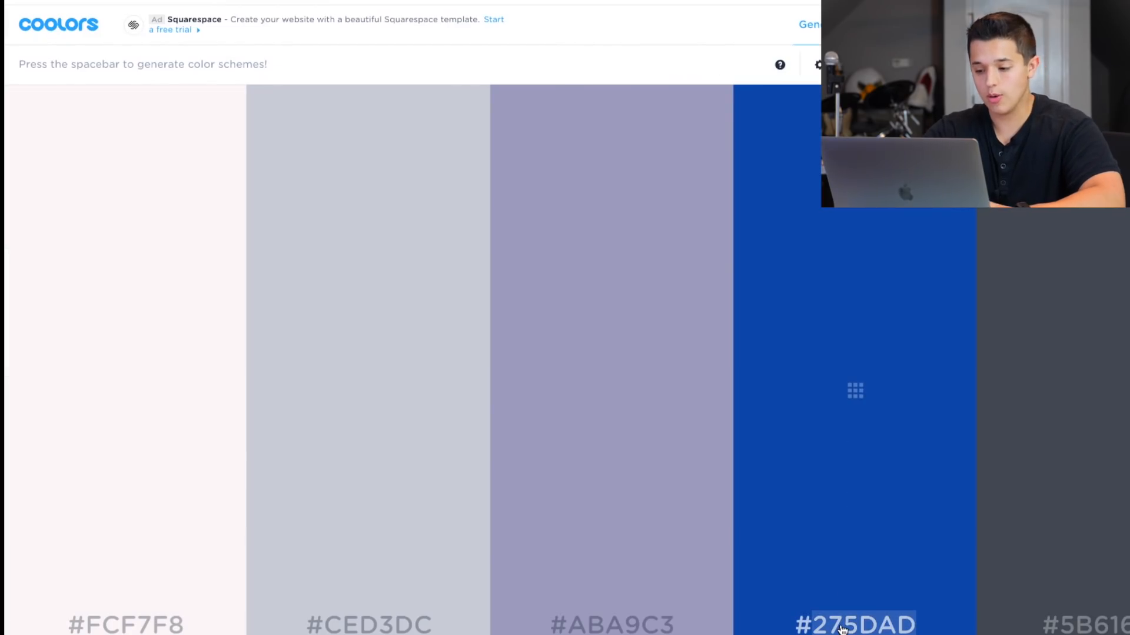
left_click(282, 2)
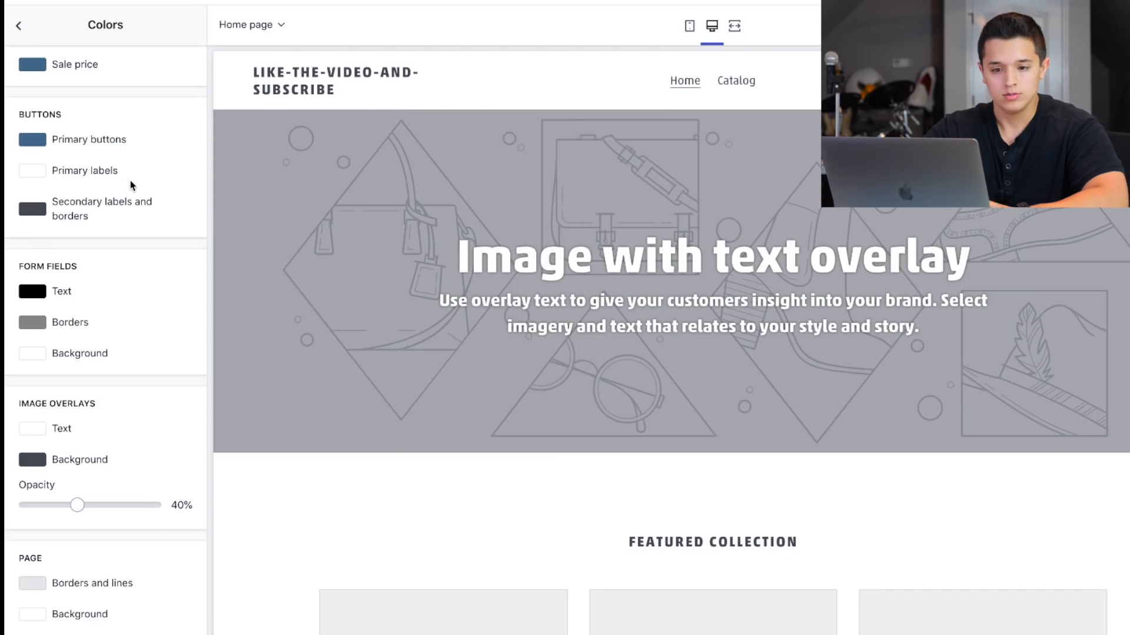
scroll(130, 184, "up", 3)
left_click(36, 161)
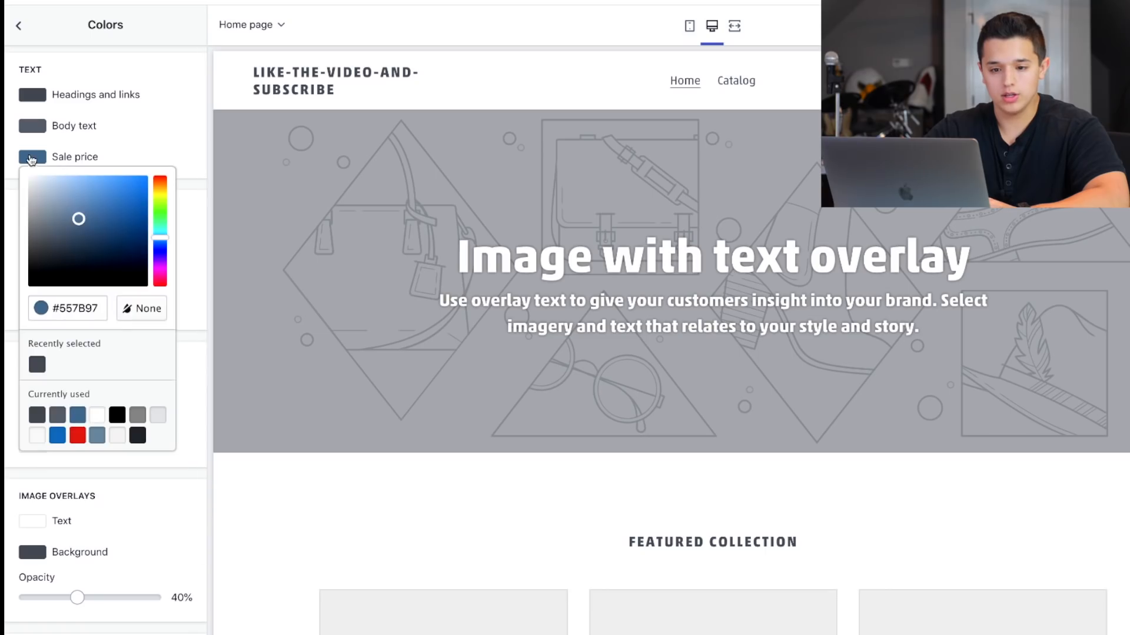
left_click(85, 309)
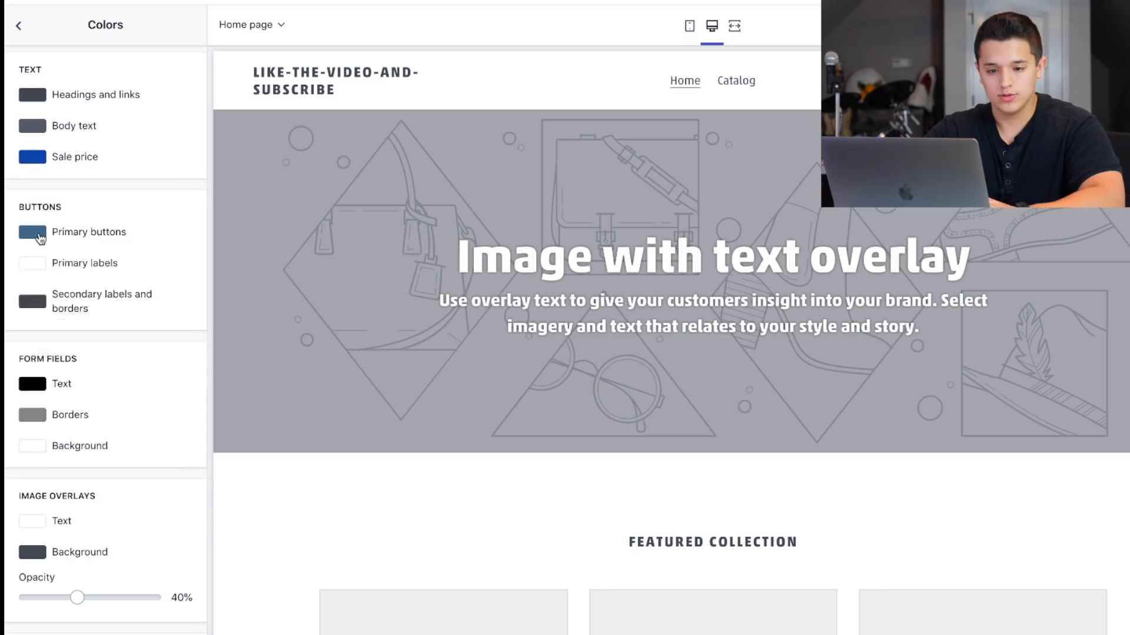
Set the Primary buttons color to #275DAD and check the Primary labels color.
left_click(39, 238)
double_click(76, 385)
type("2753AD")
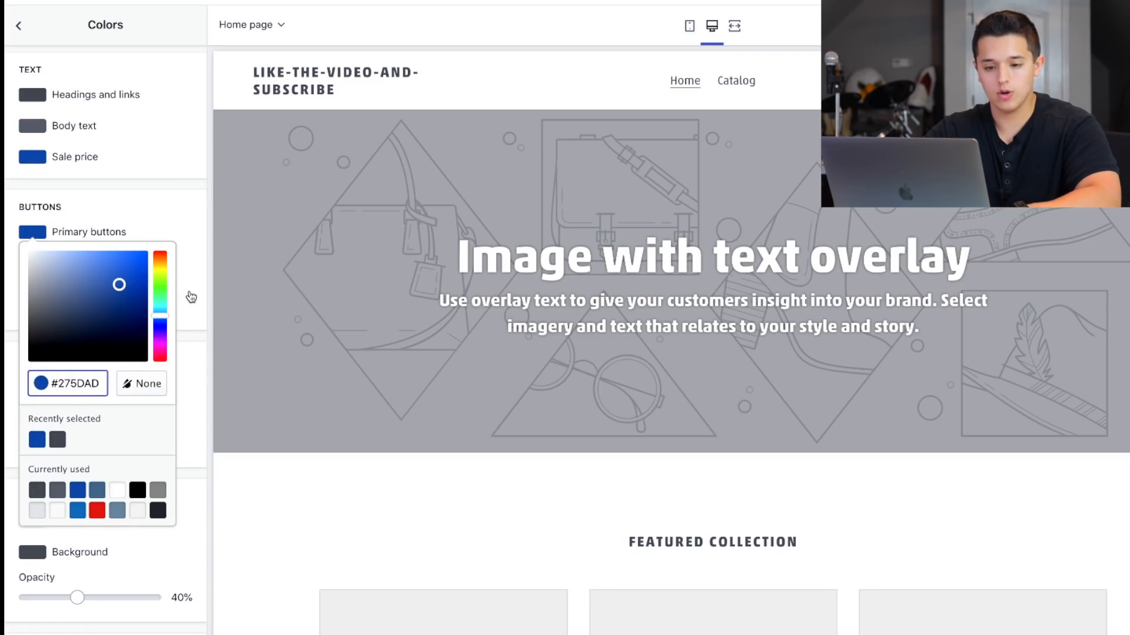
left_click(190, 297)
scroll(190, 272, "down", 3)
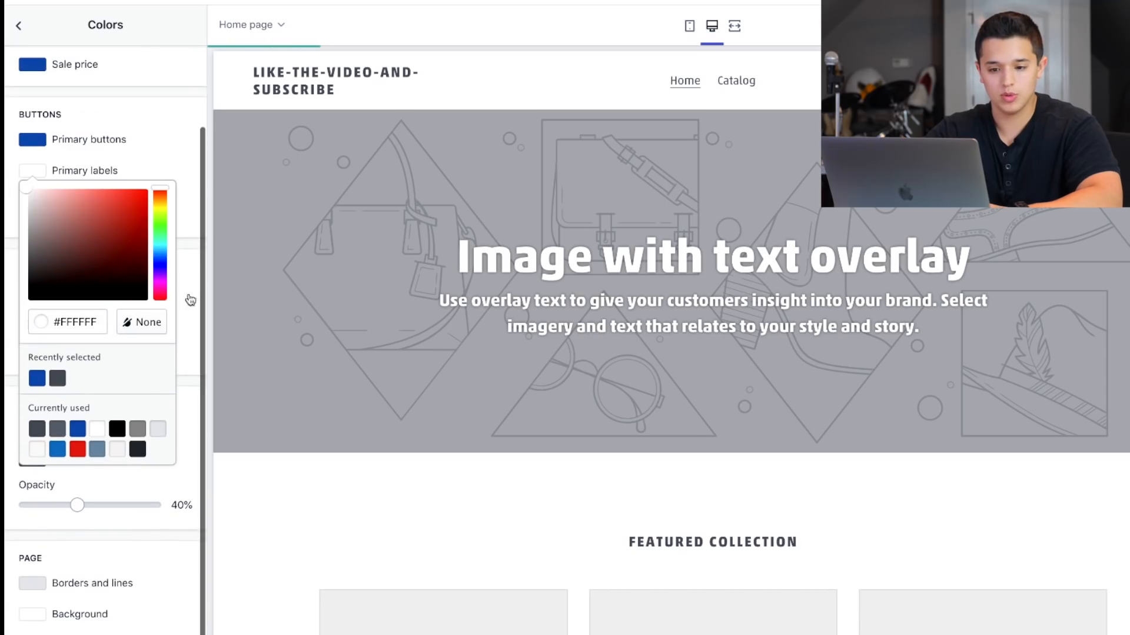
left_click(189, 344)
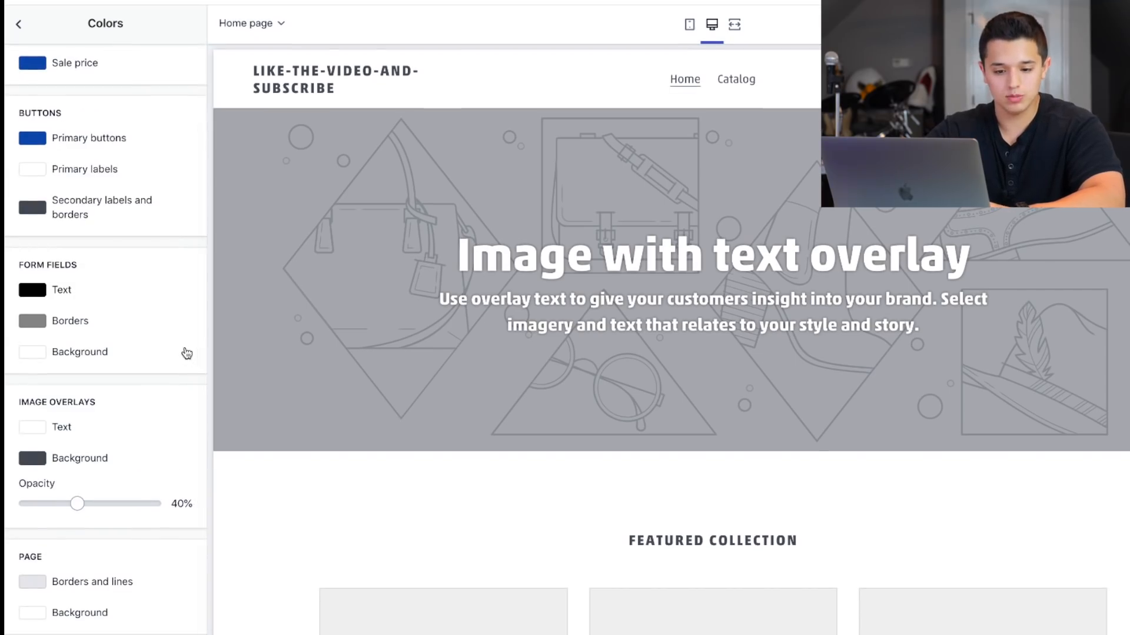
scroll(110, 366, "up", 3)
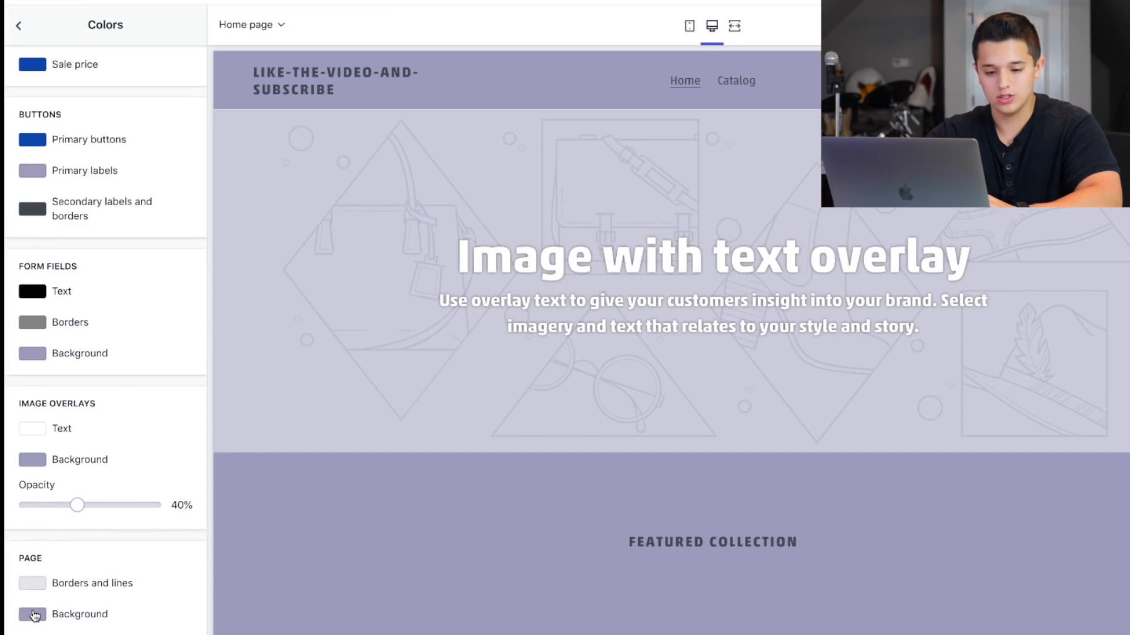
Set the Page background color to #FCF7F8 from the Coolors palette.
left_click(33, 614)
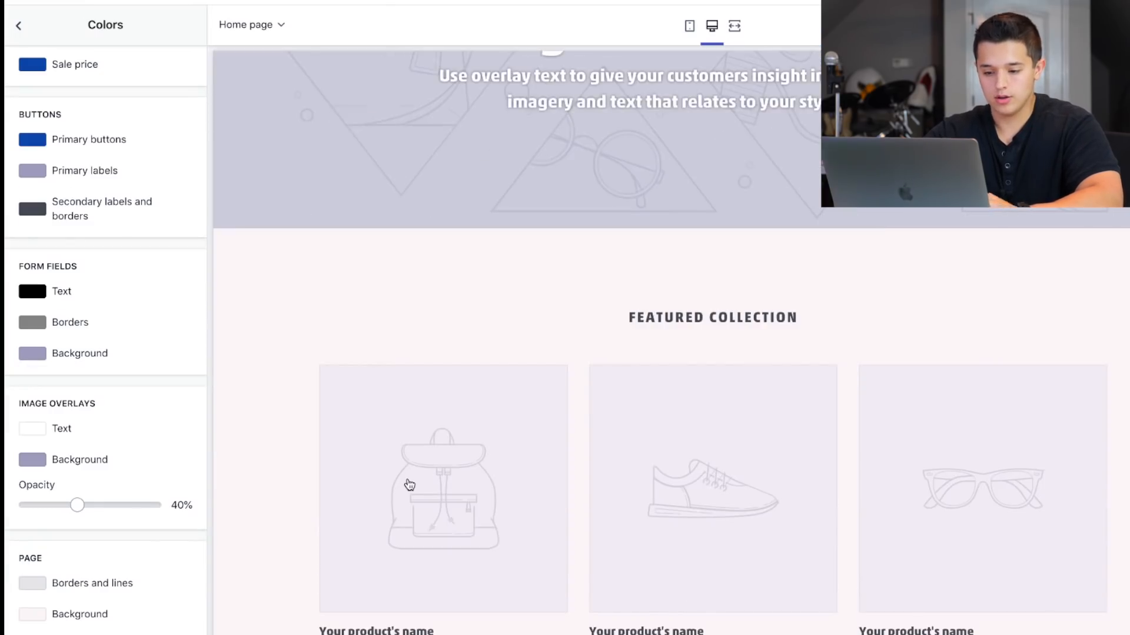
scroll(446, 337, "down", 5)
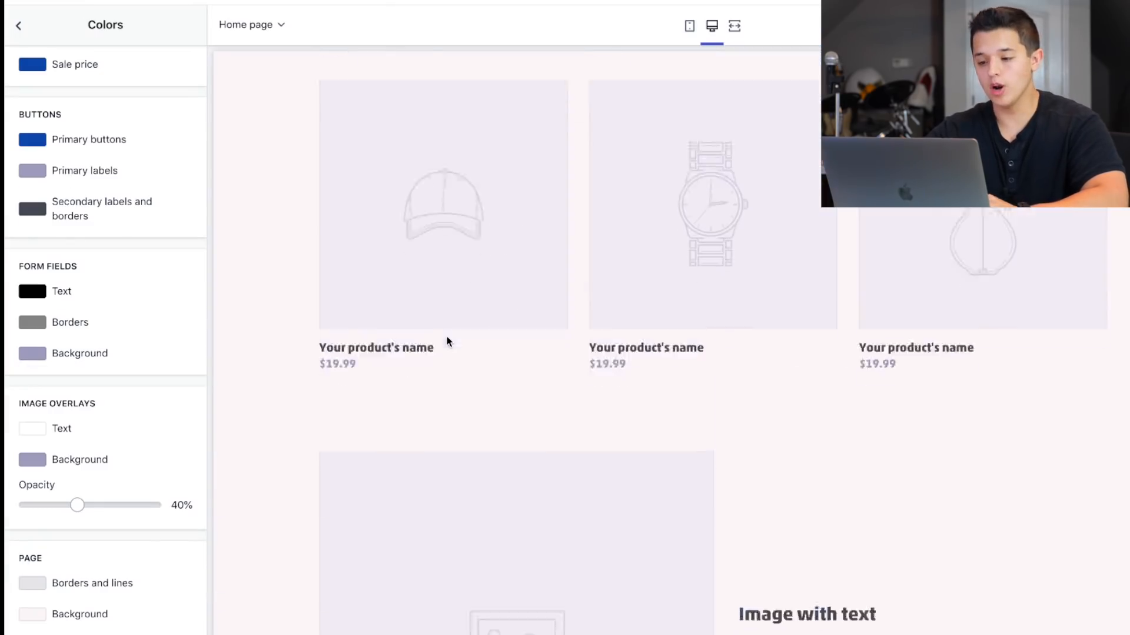
Review the new colors across the home page preview, including the newsletter form, the product prices and the image with text section.
scroll(447, 337, "down", 15)
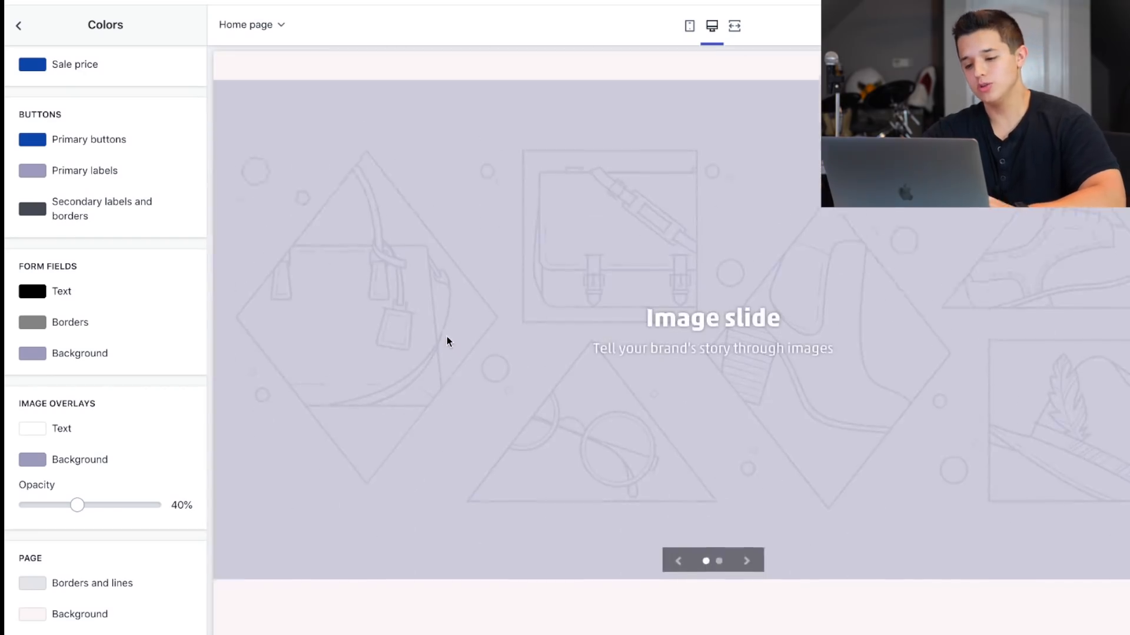
scroll(446, 336, "down", 10)
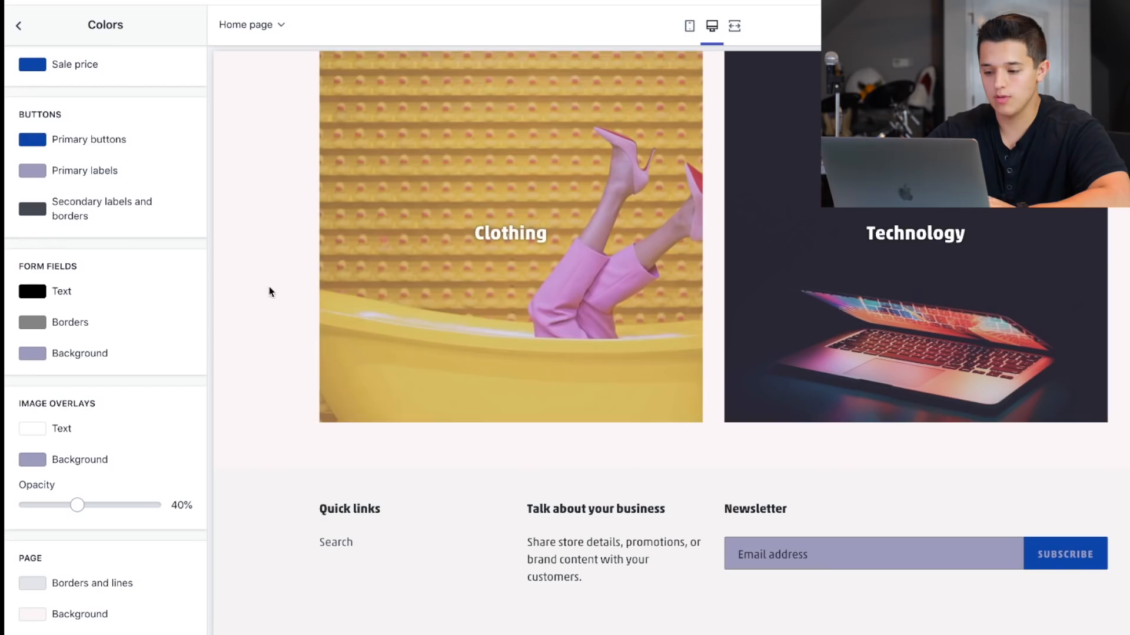
left_click(817, 561)
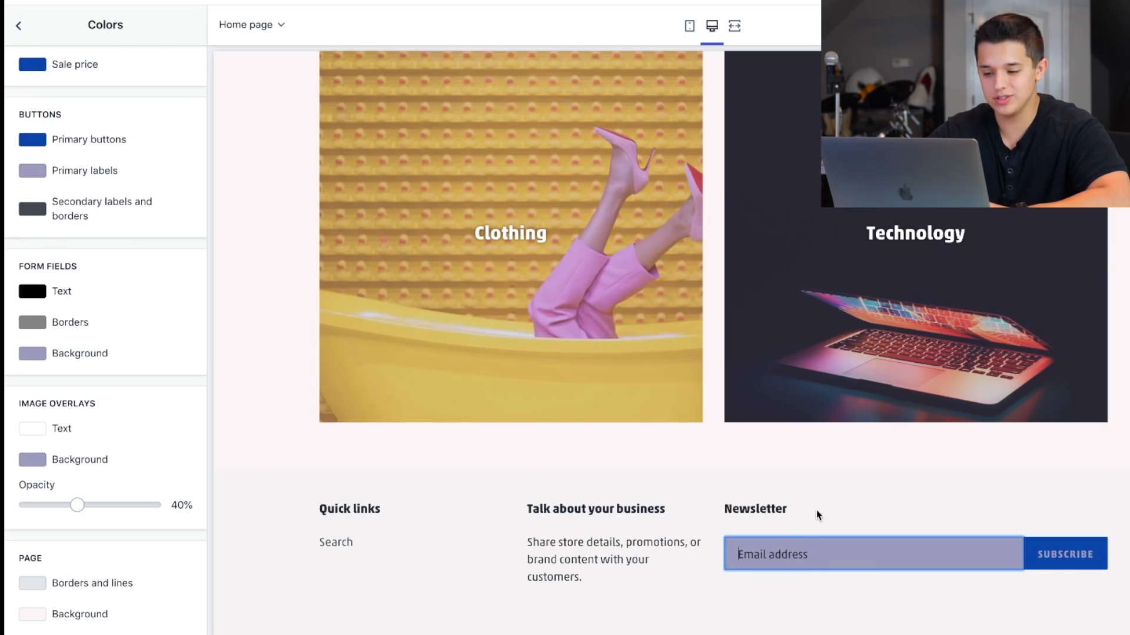
scroll(818, 512, "up", 10)
scroll(617, 513, "down", 10)
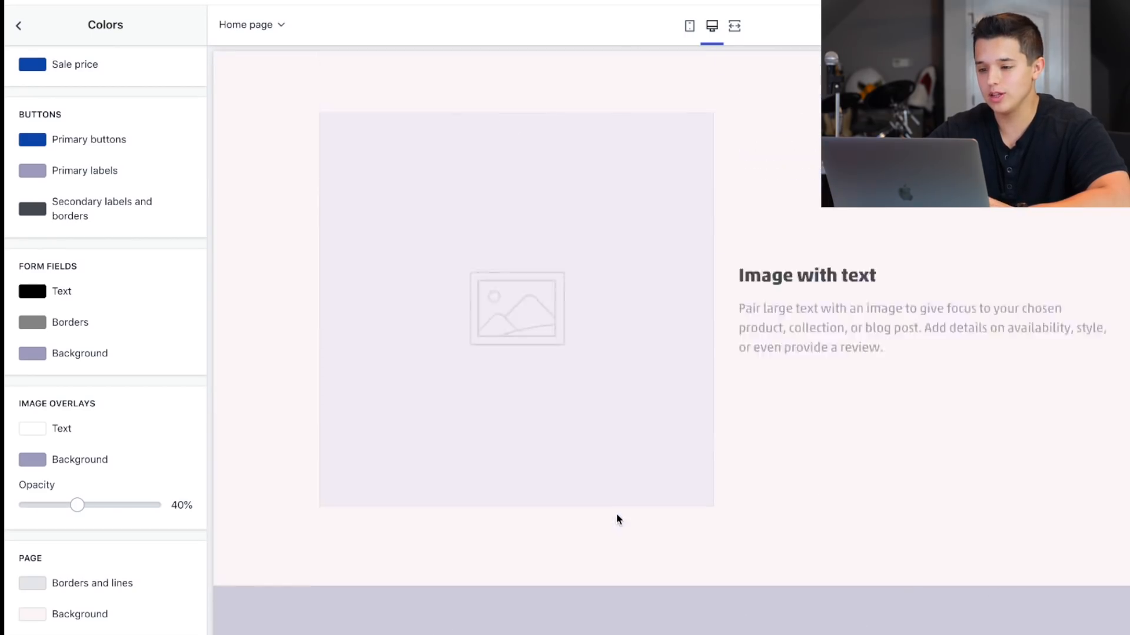
left_click_drag(739, 522, 899, 564)
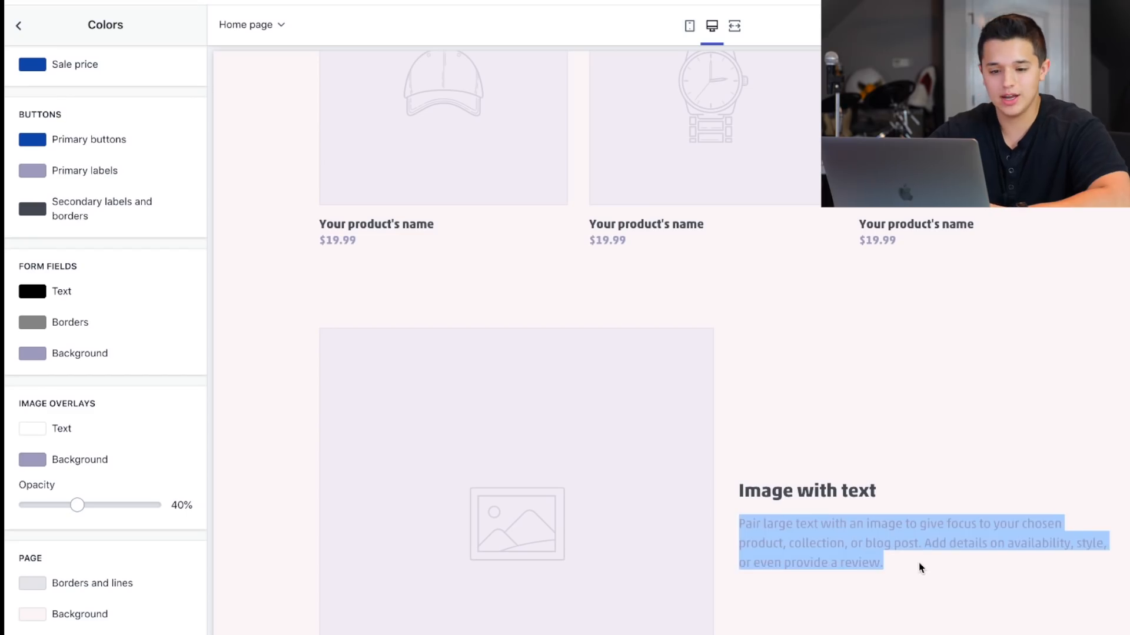
left_click(920, 567)
scroll(273, 263, "up", 4)
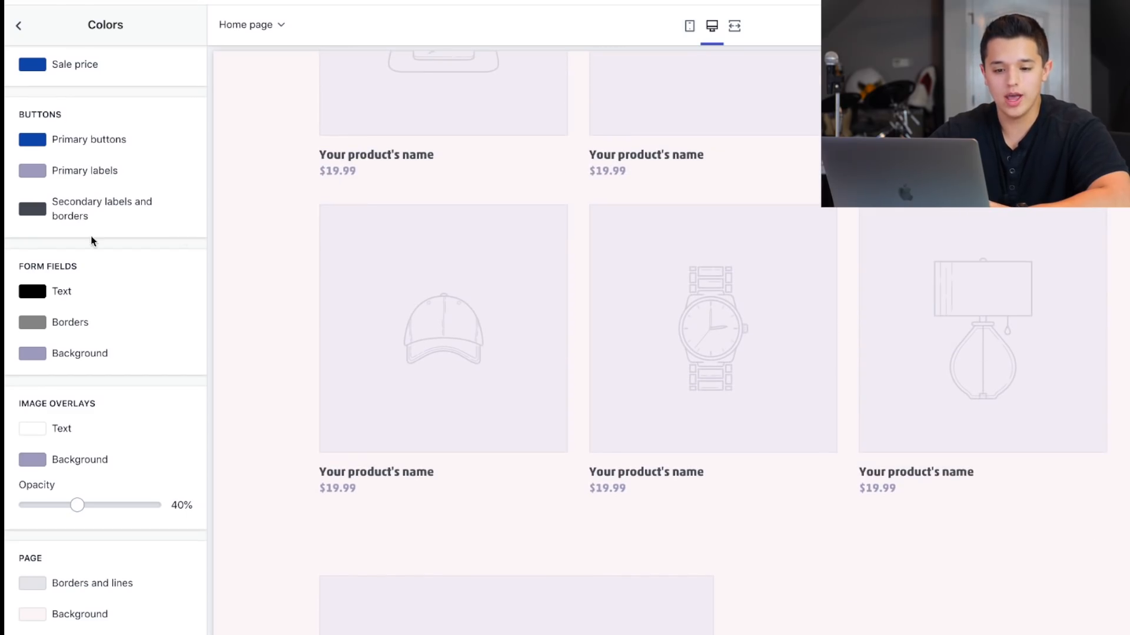
Change the Body text color to the dark gray #5B616A already used in the theme.
scroll(90, 238, "up", 1)
scroll(85, 283, "down", 1)
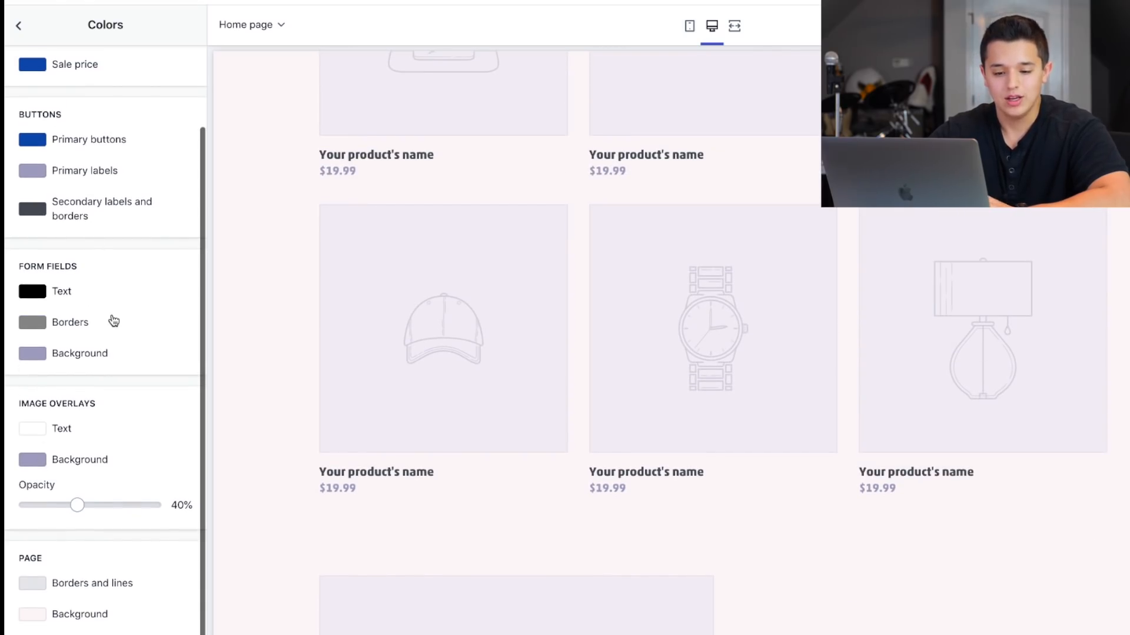
scroll(111, 320, "up", 2)
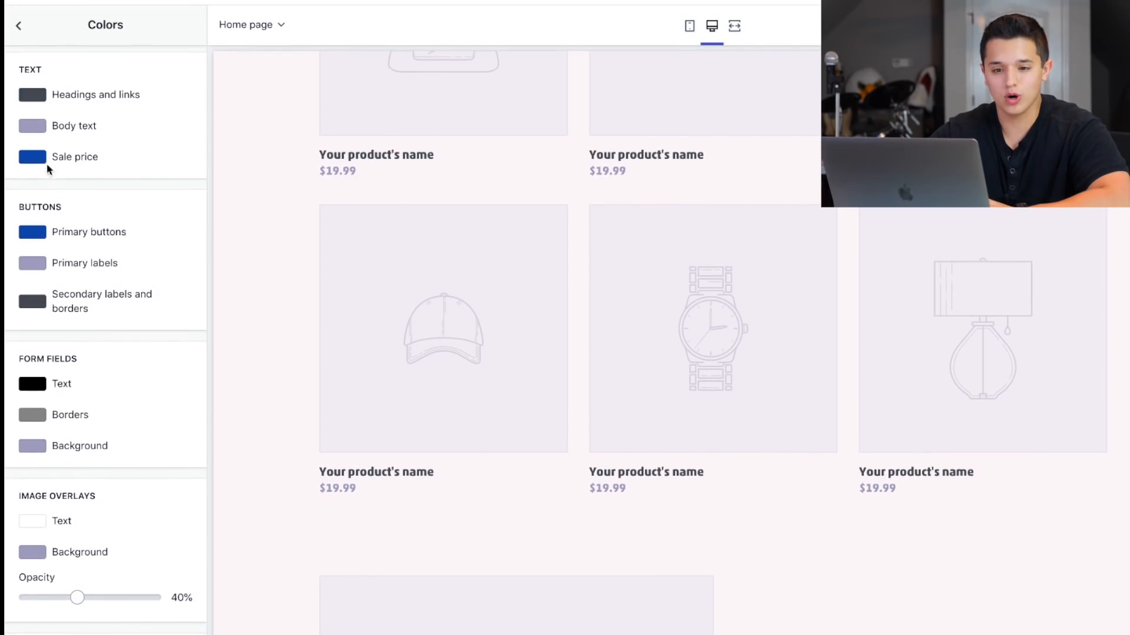
left_click(32, 125)
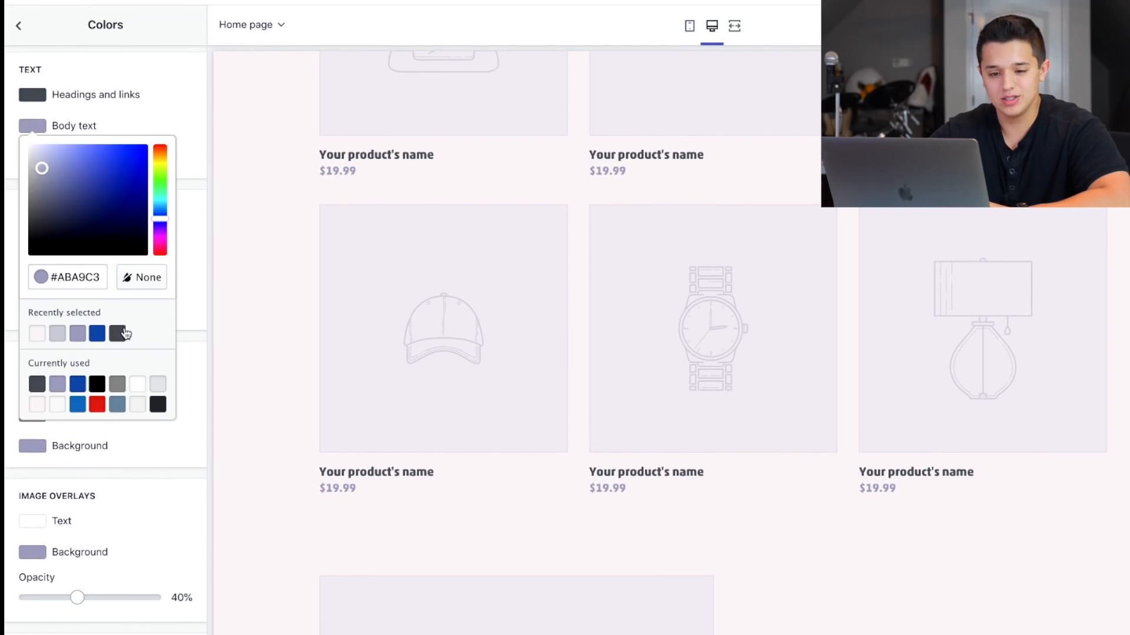
left_click(38, 386)
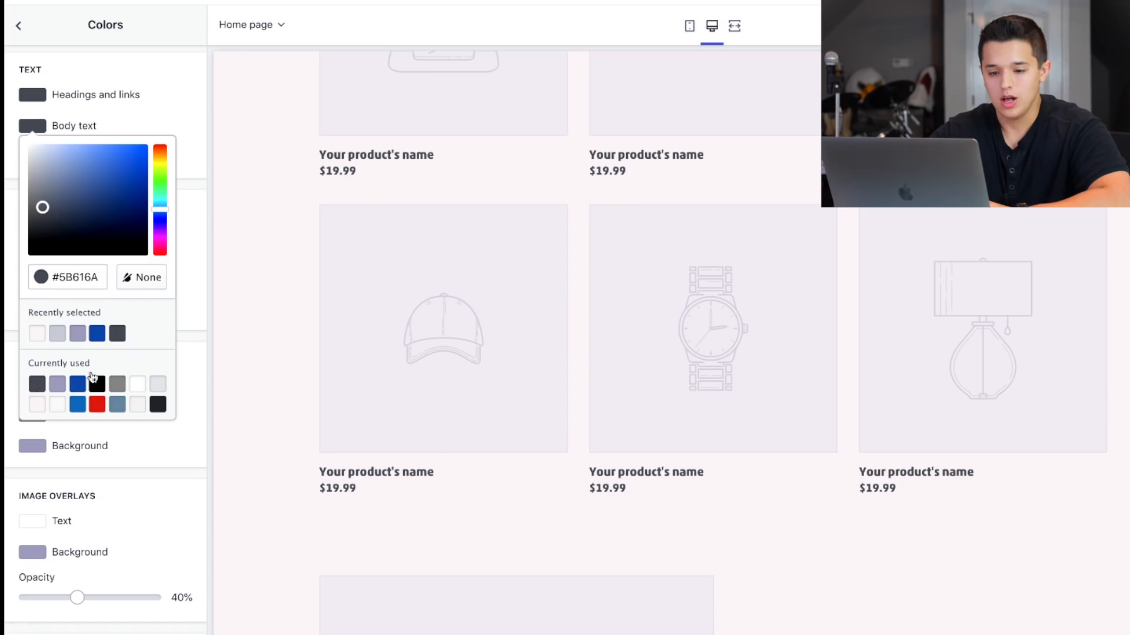
left_click(192, 341)
Check how the home page looks on desktop and in the mobile preview, and return to the desktop preview.
scroll(366, 263, "up", 12)
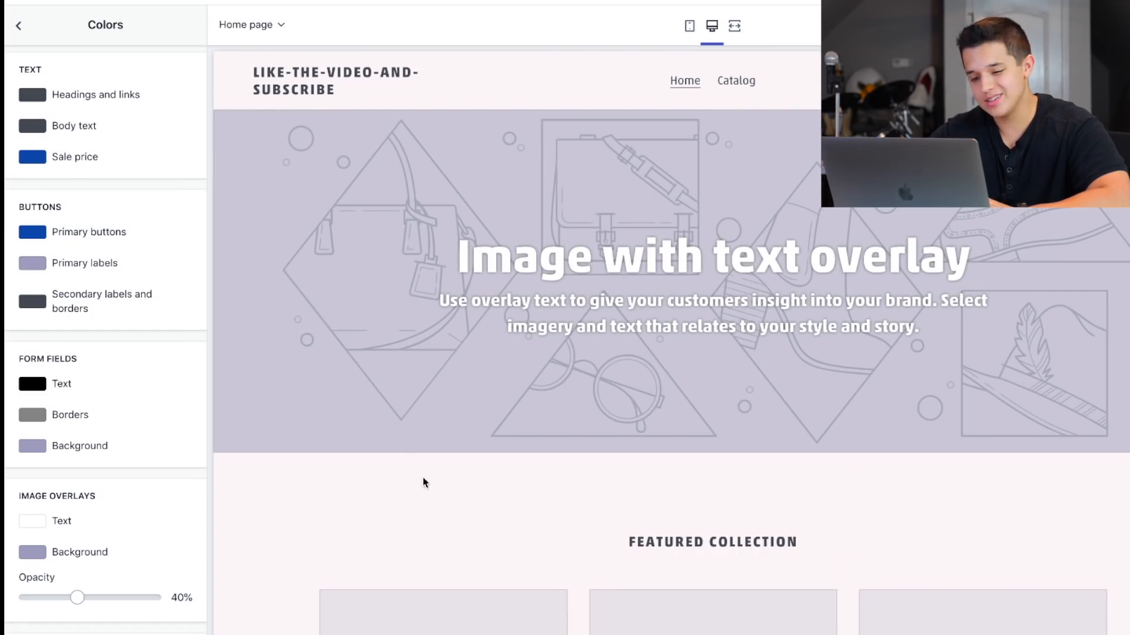
scroll(353, 388, "down", 5)
scroll(320, 400, "up", 5)
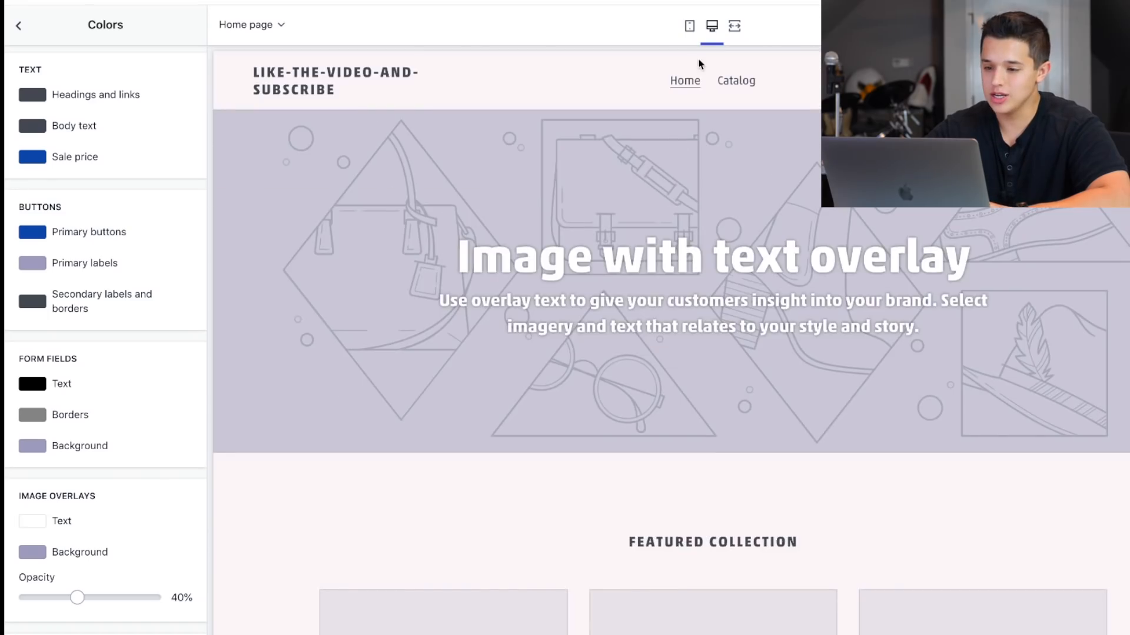
left_click(690, 27)
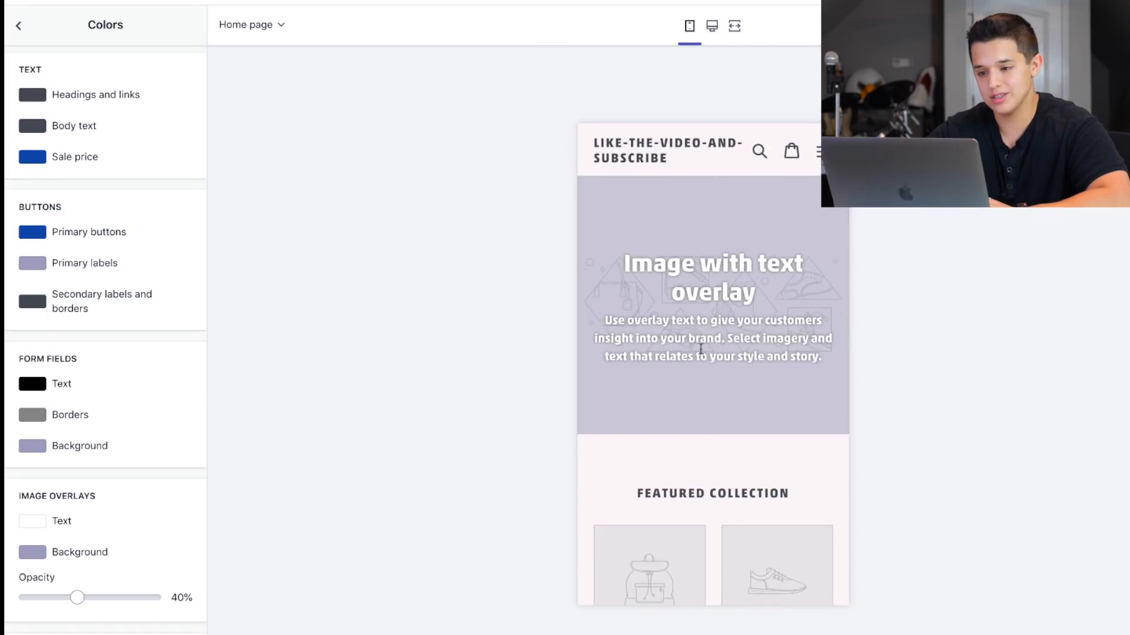
scroll(700, 349, "down", 10)
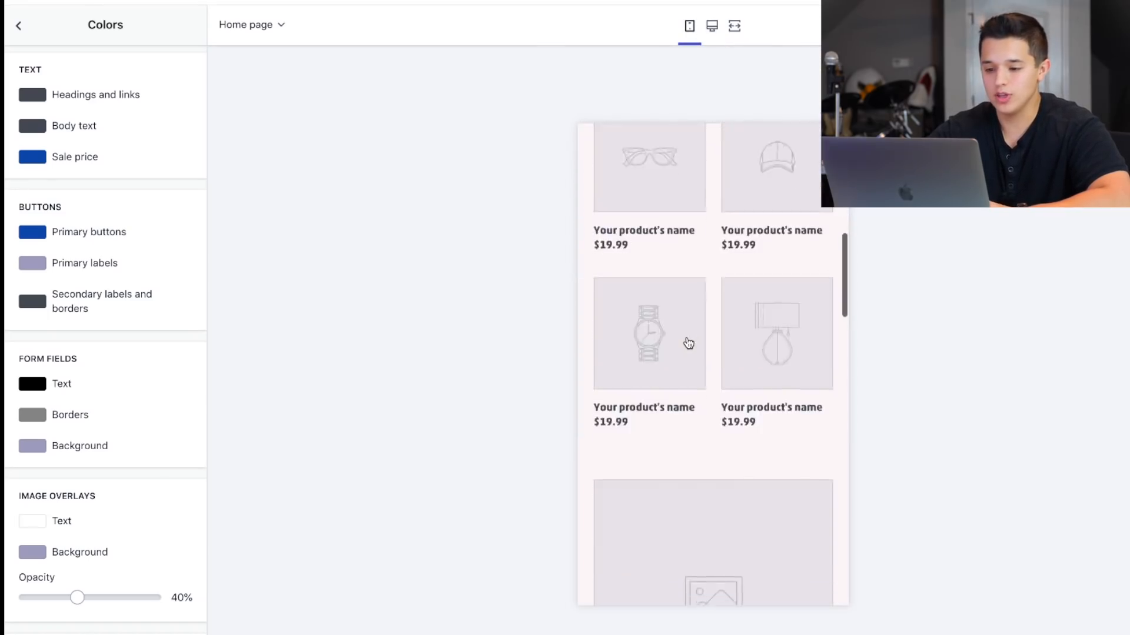
scroll(689, 343, "up", 5)
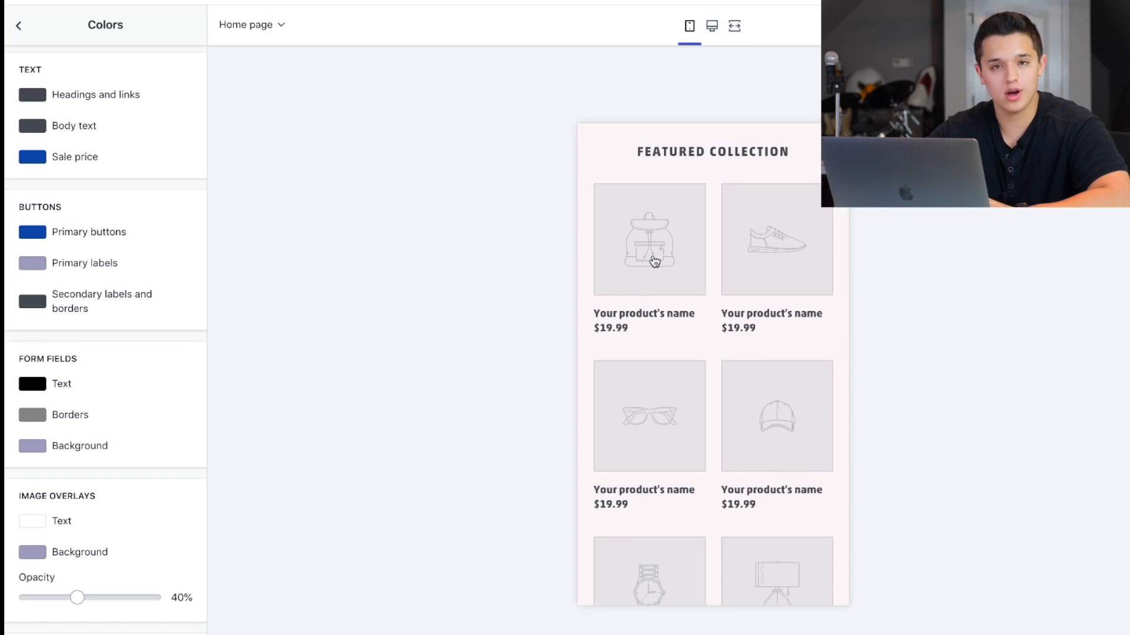
scroll(654, 260, "down", 15)
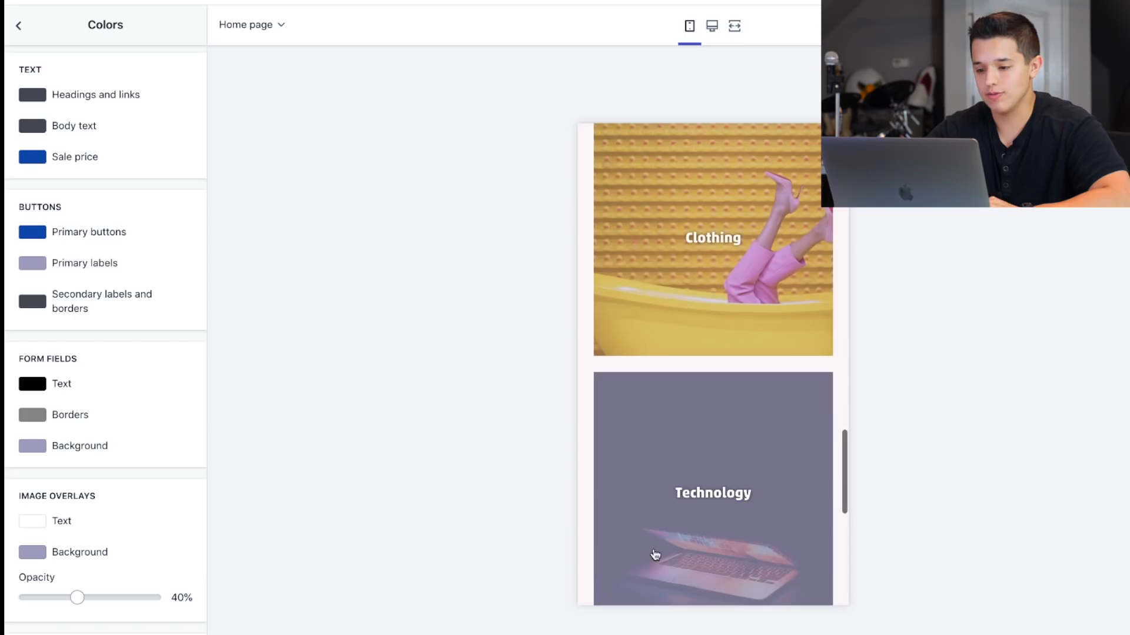
scroll(594, 394, "down", 3)
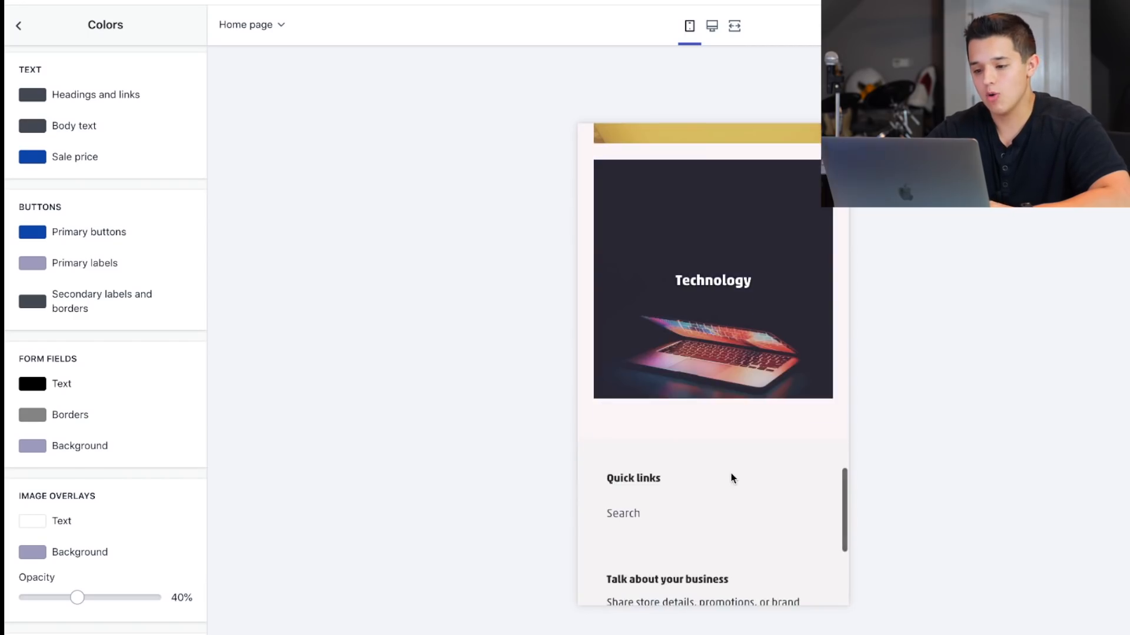
scroll(730, 473, "up", 5)
scroll(718, 571, "down", 3)
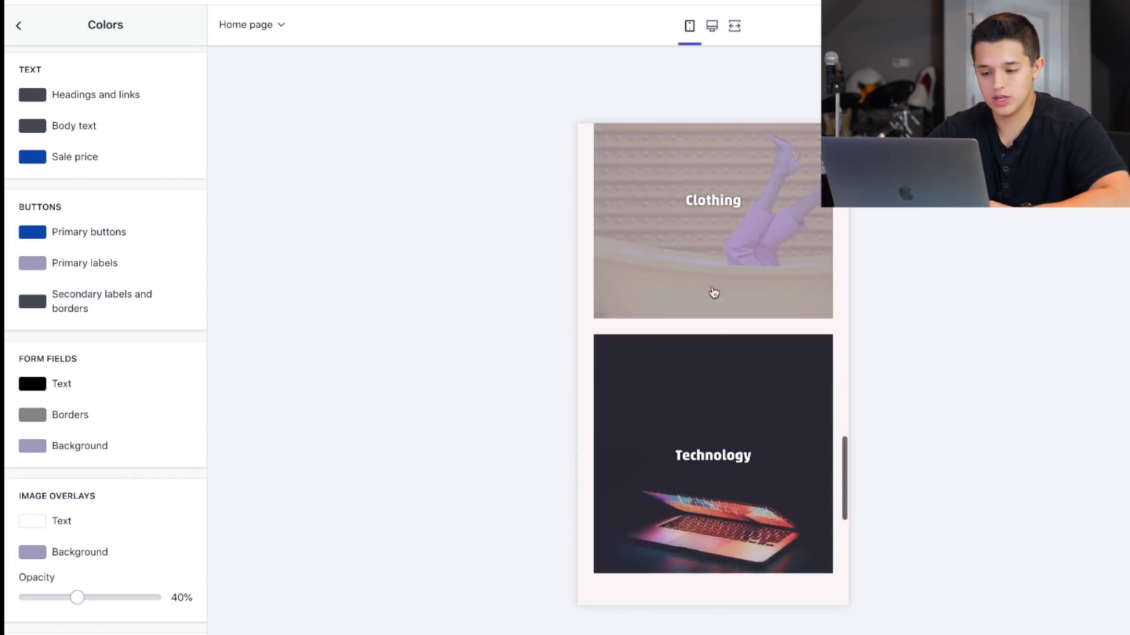
scroll(713, 297, "up", 15)
left_click(711, 26)
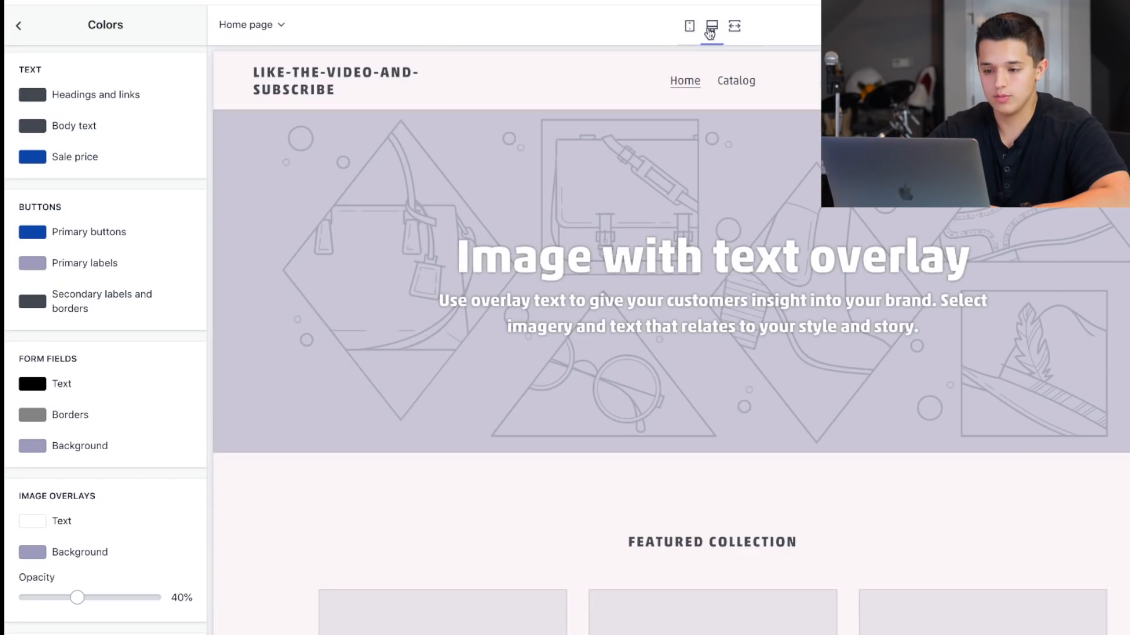
Move the Collection list section directly below the Image with text overlay section on the home page.
left_click(18, 26)
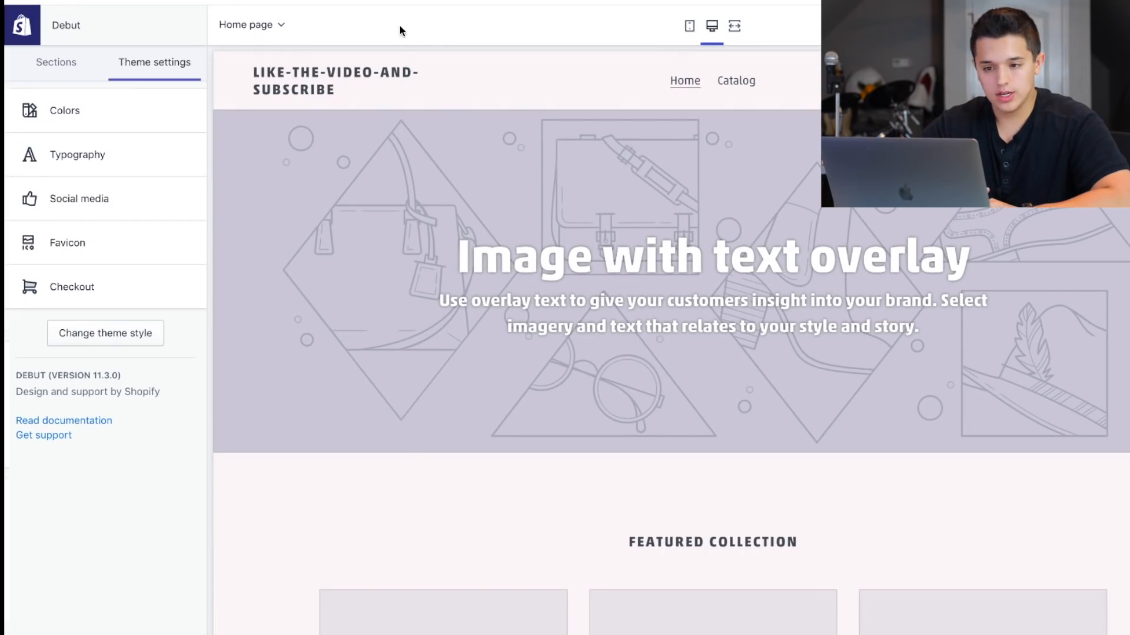
left_click(44, 62)
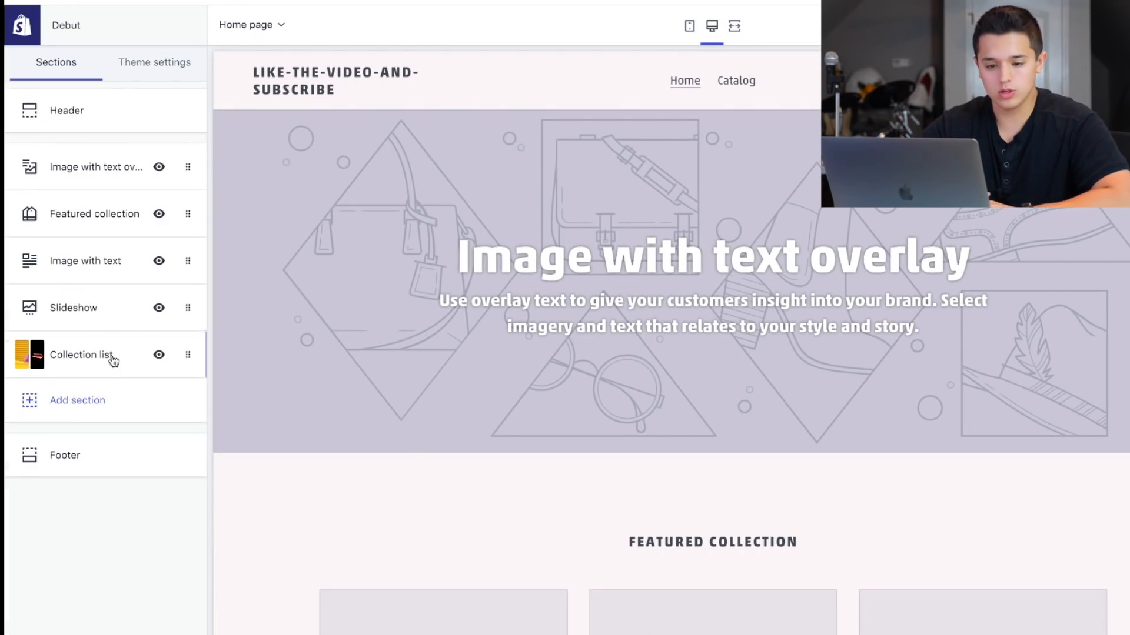
left_click_drag(179, 357, 182, 207)
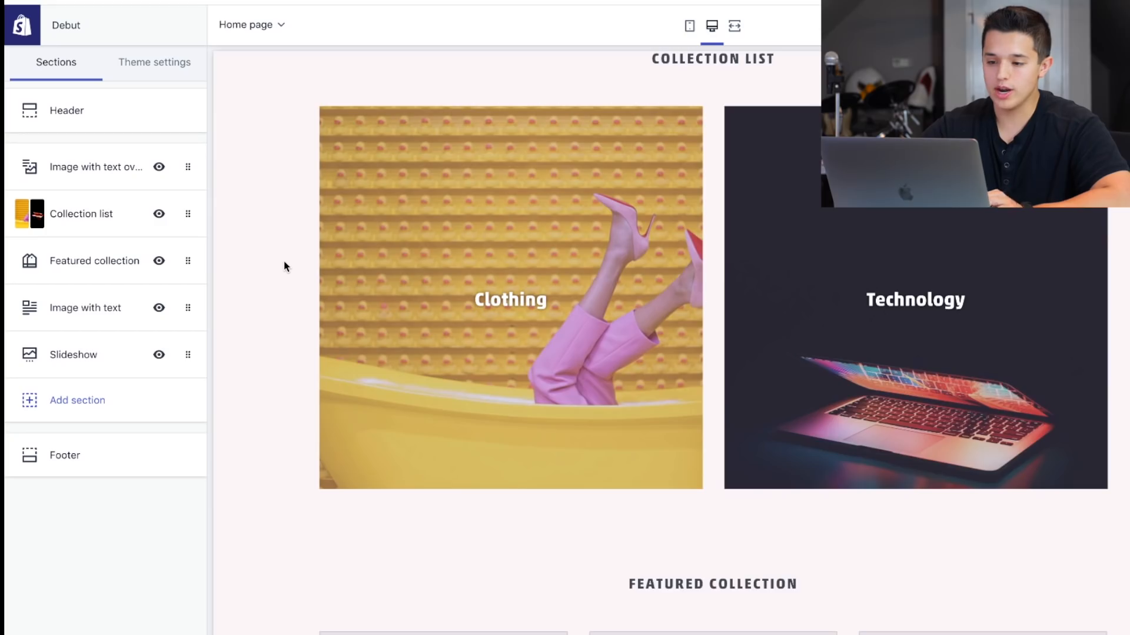
scroll(285, 266, "up", 4)
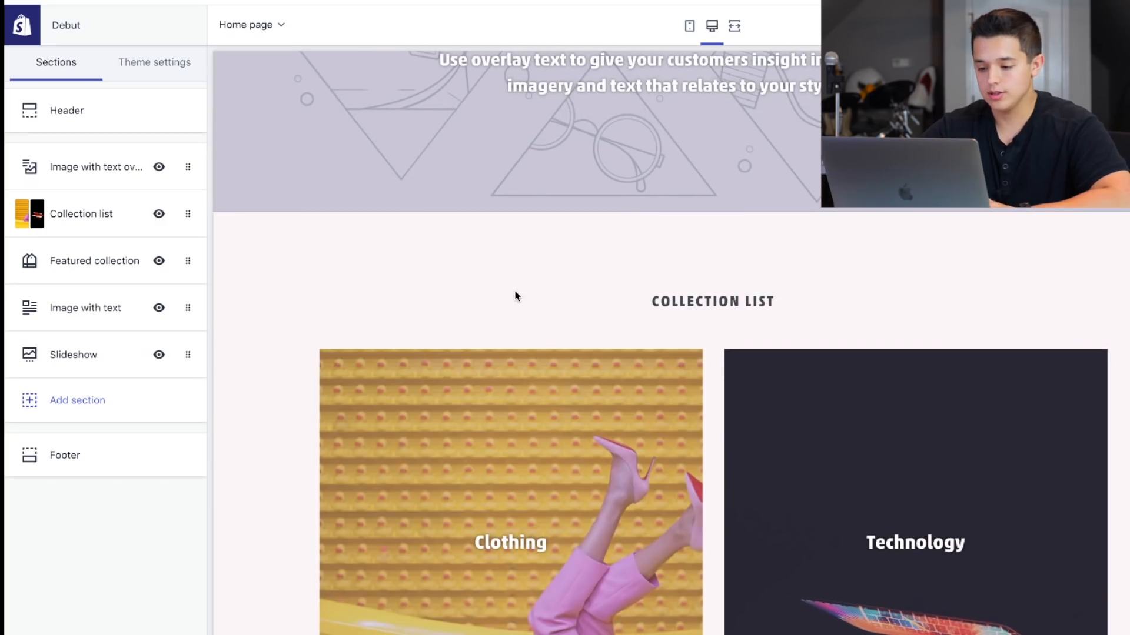
scroll(515, 295, "up", 4)
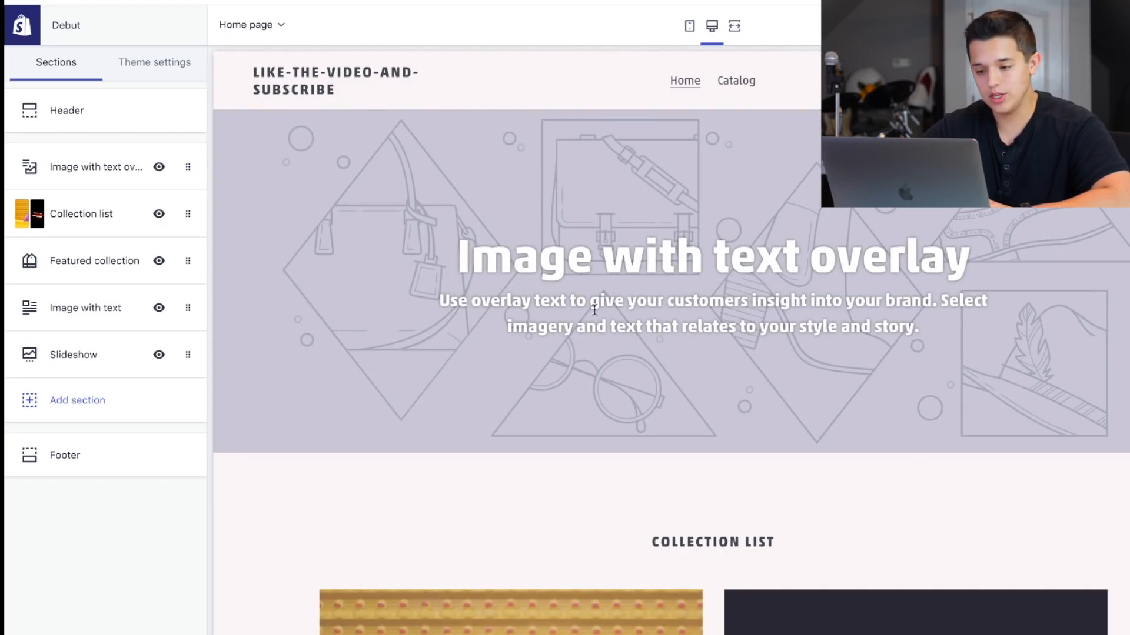
Switch to Pexels, dismiss the Adobe Stock offer and download the black-and-white photo of people walking from the fashion results.
left_click_drag(411, 202, 867, 329)
left_click(962, 324)
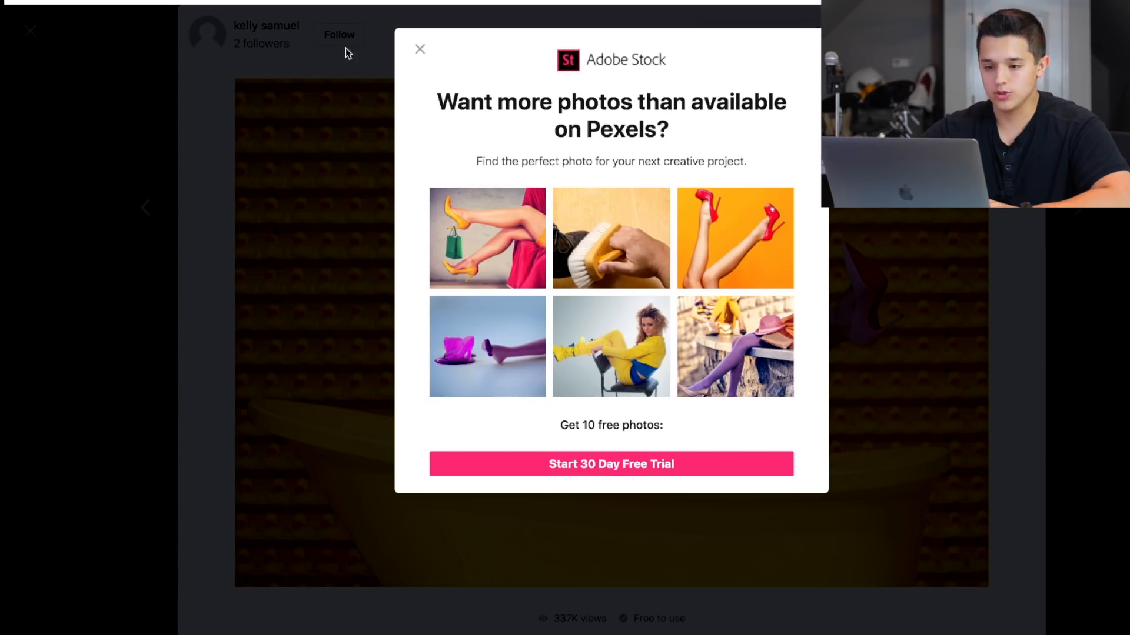
left_click(419, 49)
left_click(144, 76)
scroll(168, 336, "down", 4)
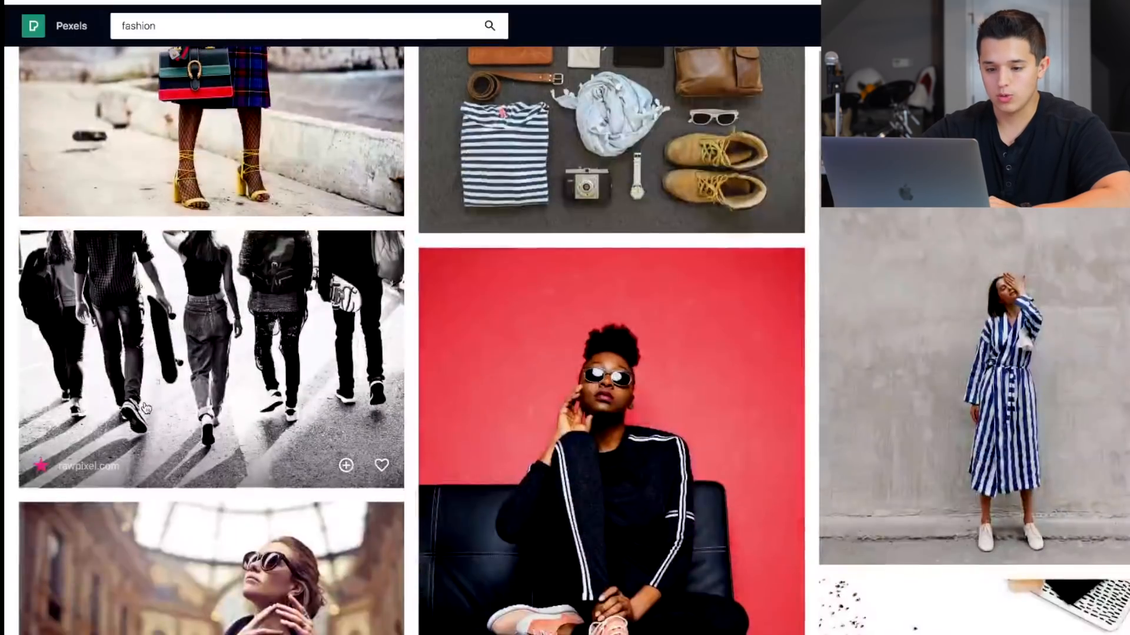
scroll(168, 337, "down", 3)
left_click(168, 248)
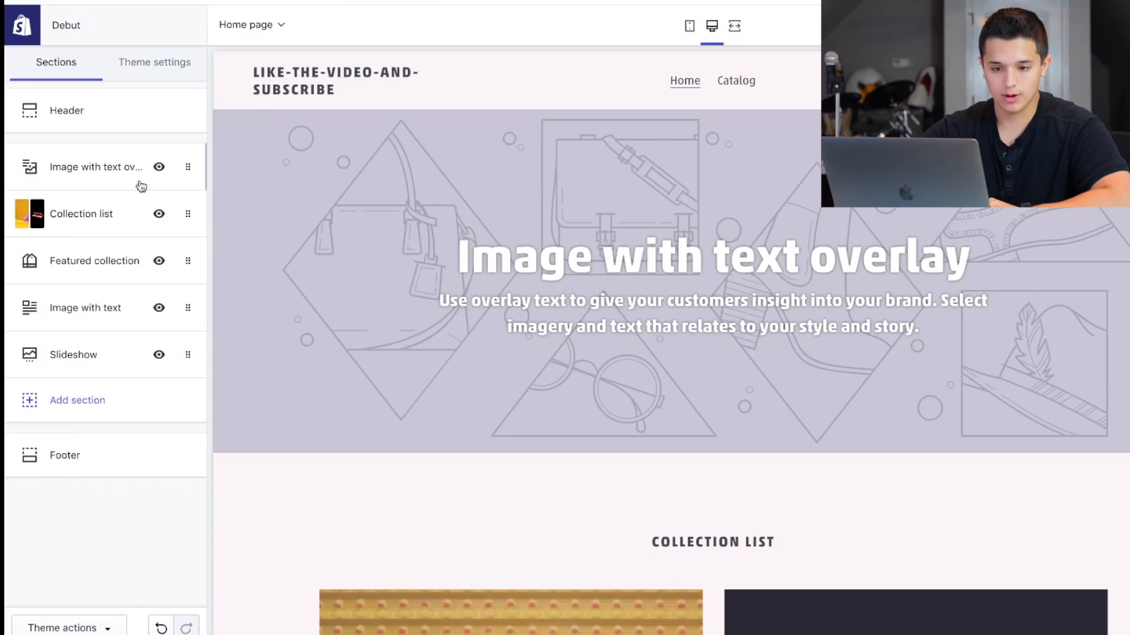
Use the downloaded black-and-white walking photo as the image of the Image with text overlay section.
left_click(142, 187)
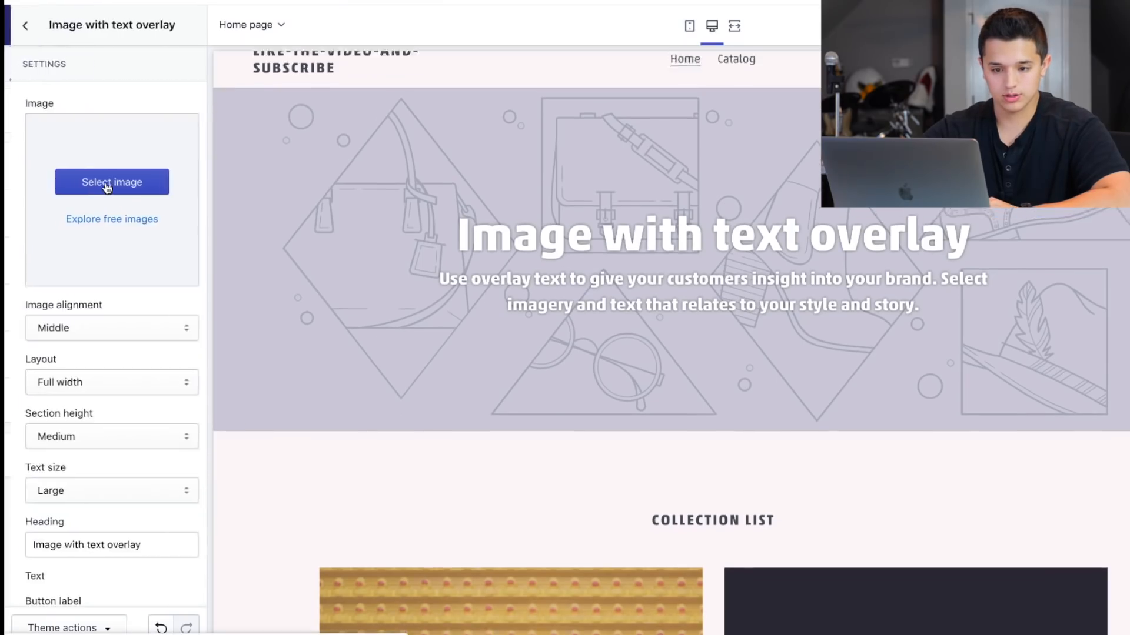
left_click(107, 182)
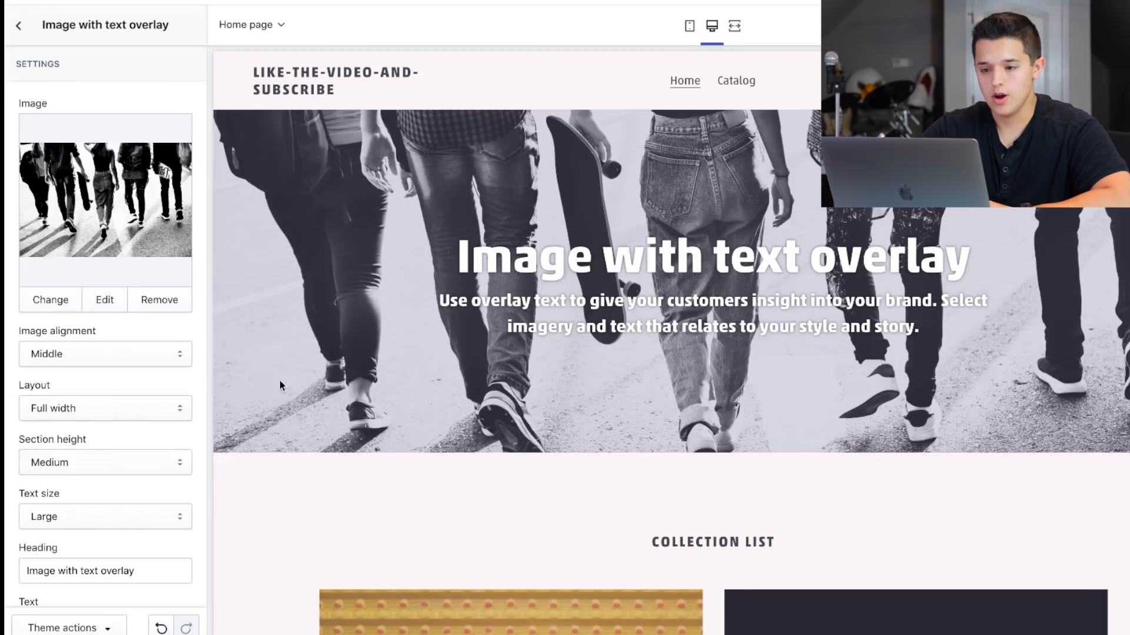
left_click(21, 27)
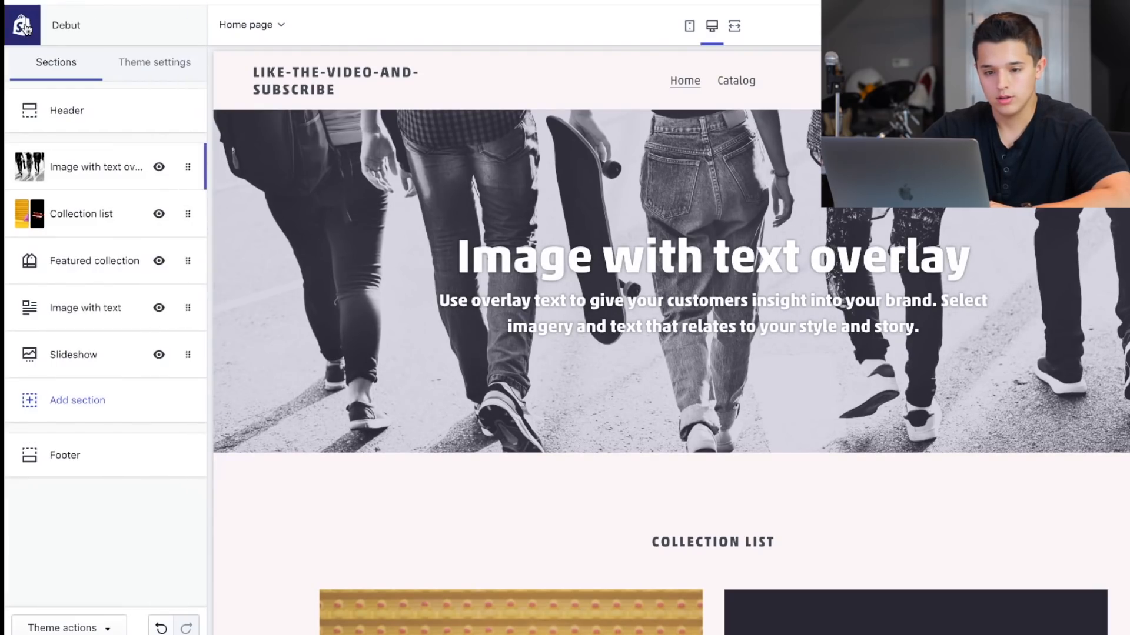
Replace the heading of the Image with text overlay section with "Like The Video".
left_click(95, 166)
scroll(98, 365, "down", 1)
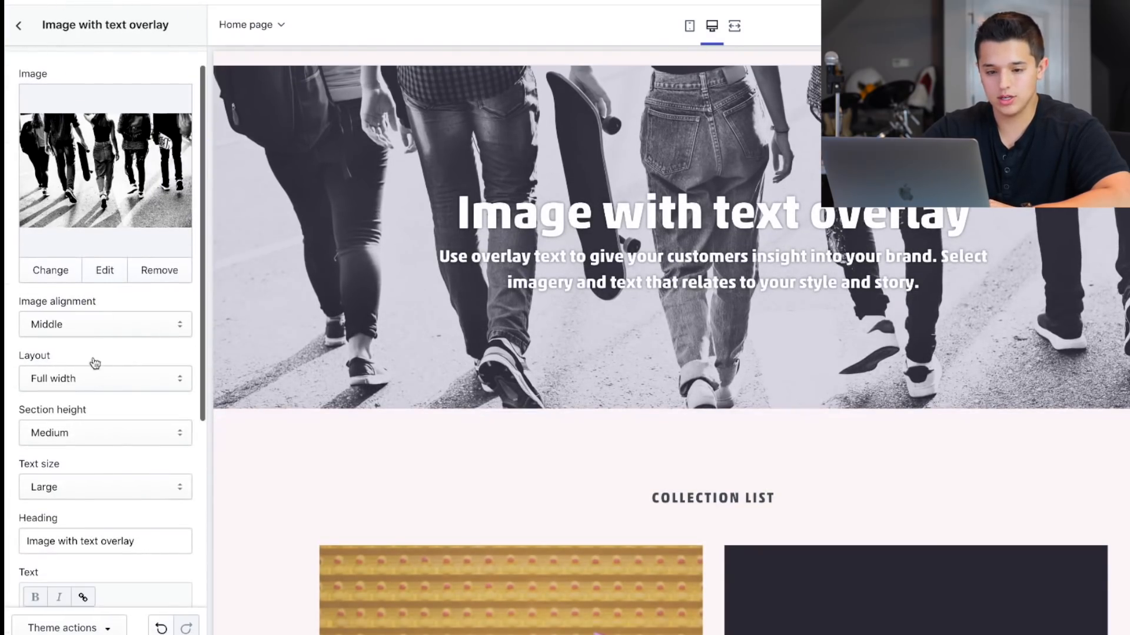
scroll(92, 330, "down", 5)
left_click(87, 324)
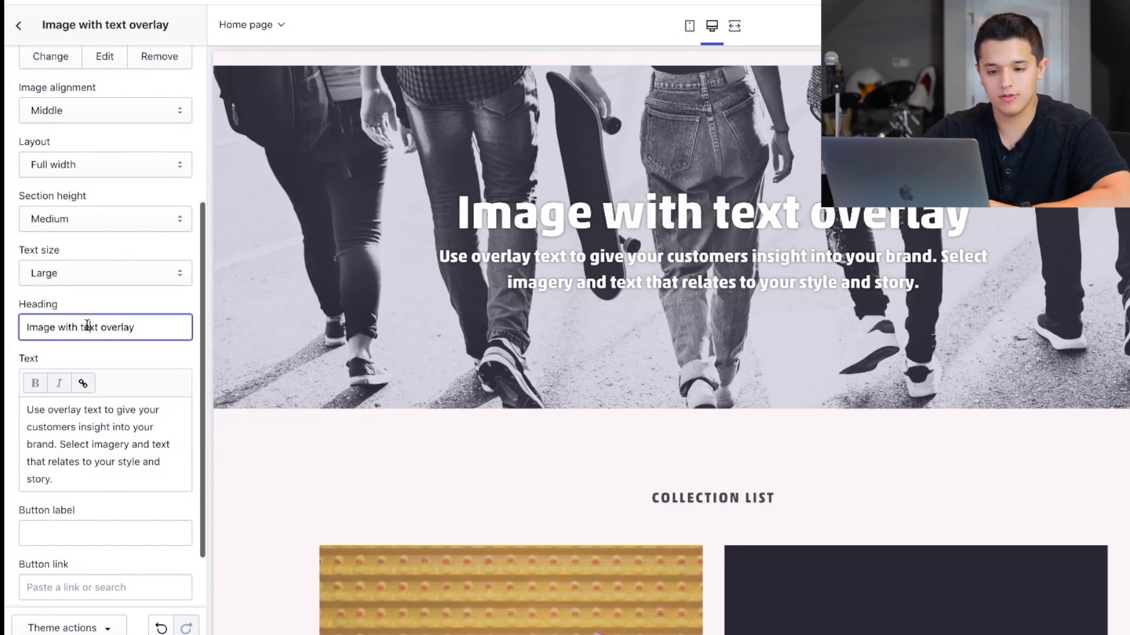
key("super+a")
type("Likwe")
key("BackSpace")
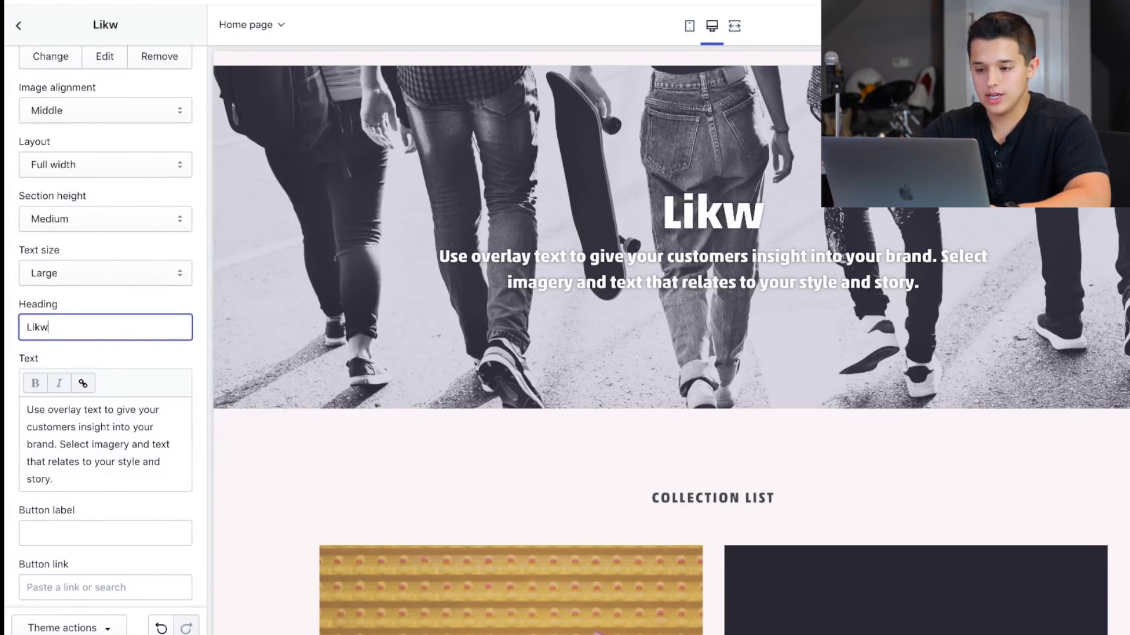
key("BackSpace")
type("e The Video")
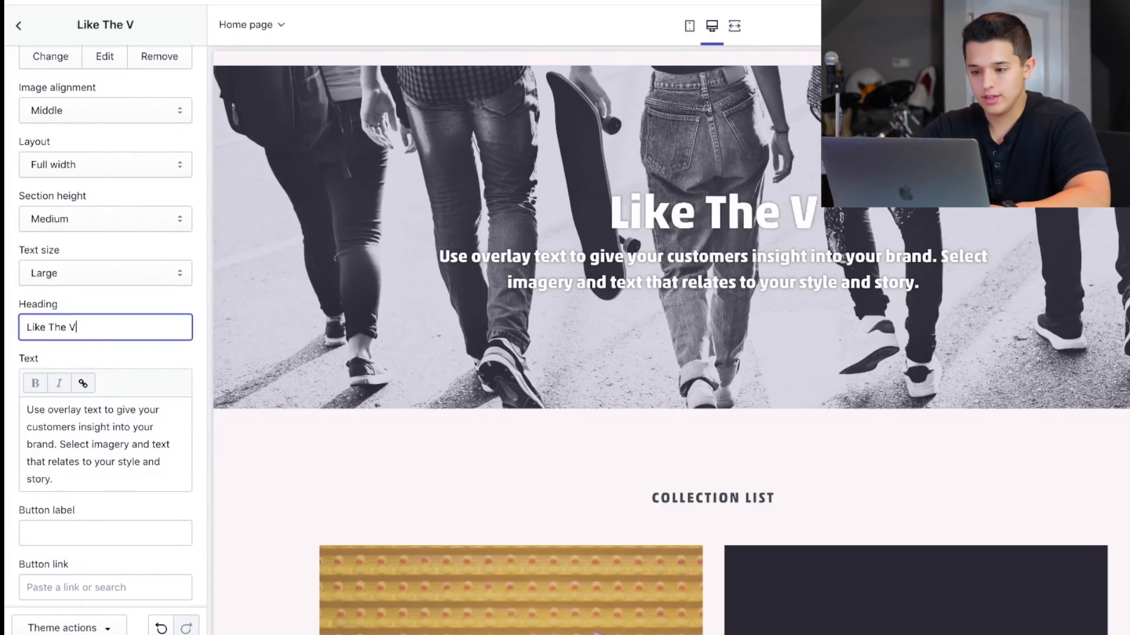
Replace the banner's overlay text with "I'm Making This Video For You For Free, So Please Like & Subscribe".
left_click(73, 431)
key("super+a")
type("I'm Mak")
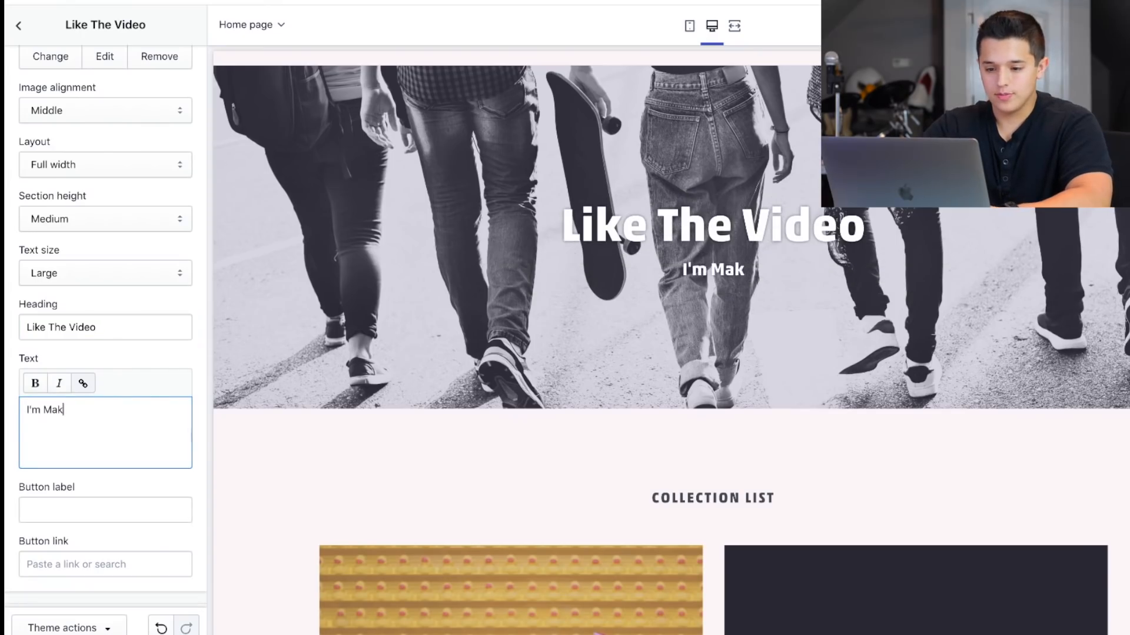
type("ing This Video ")
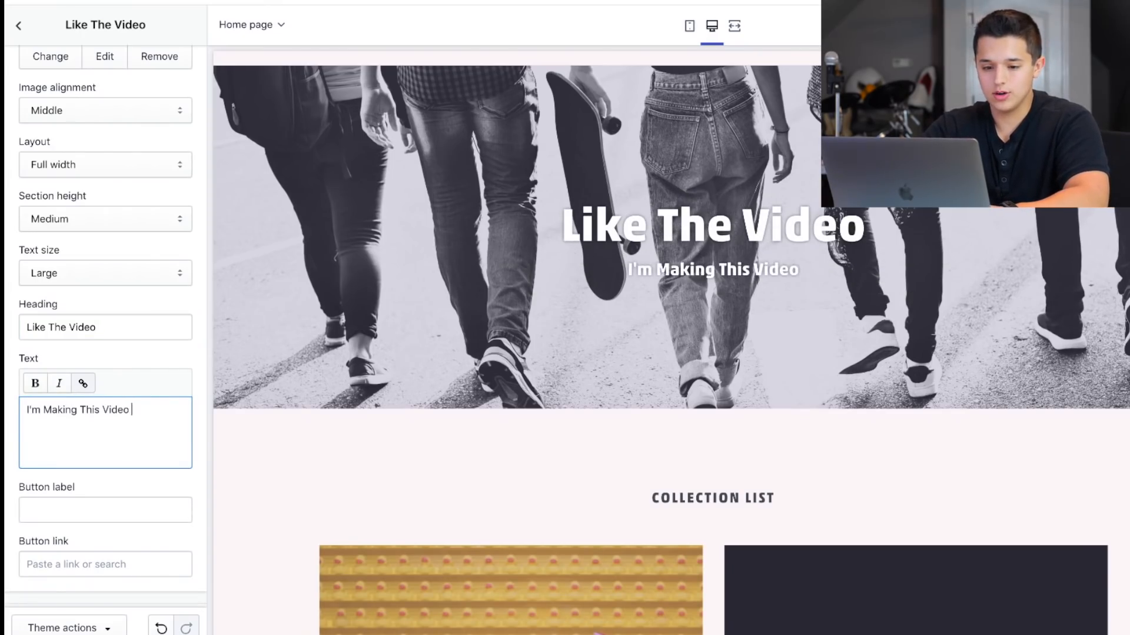
type("For You For ")
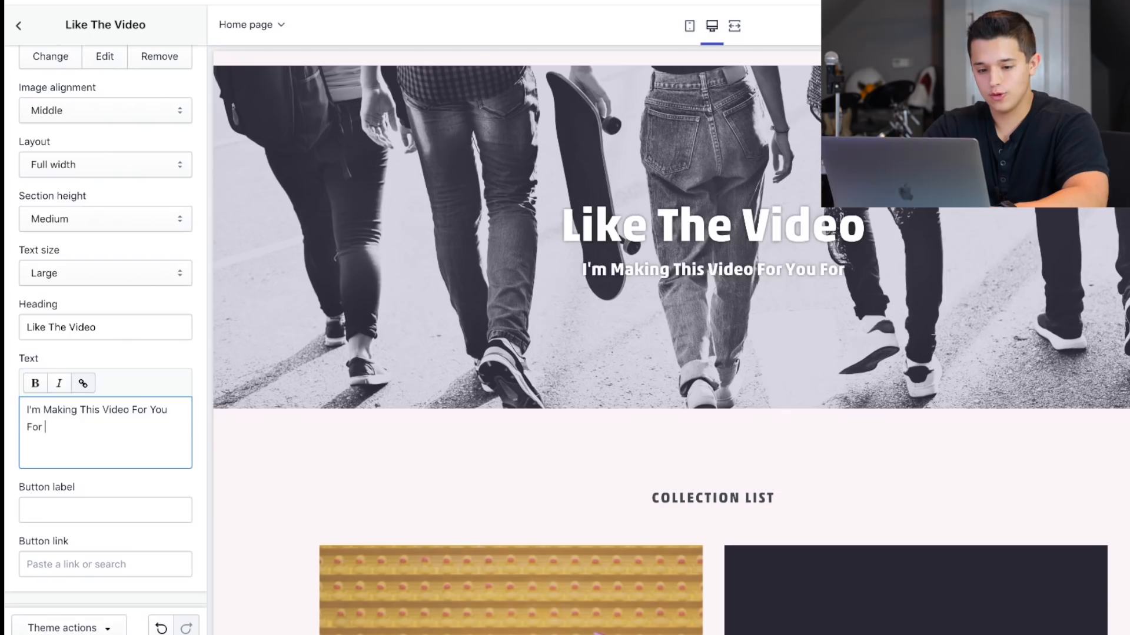
type("Free, So Please L")
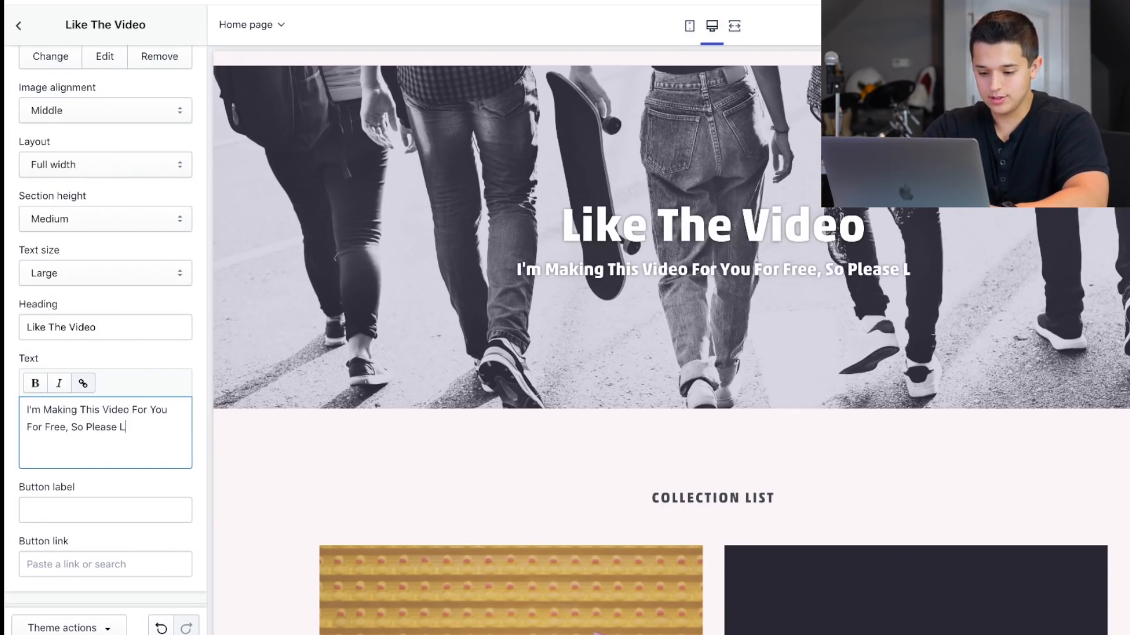
type("ike & Subscribe")
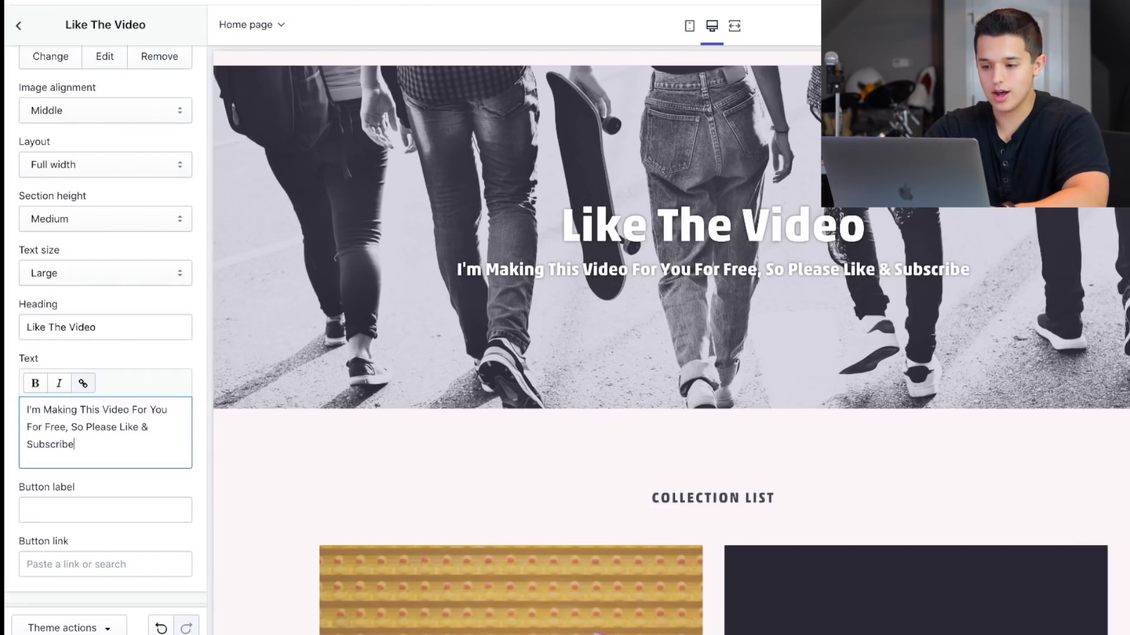
Try the Small section height for the banner and set it back to Medium.
scroll(200, 359, "up", 5)
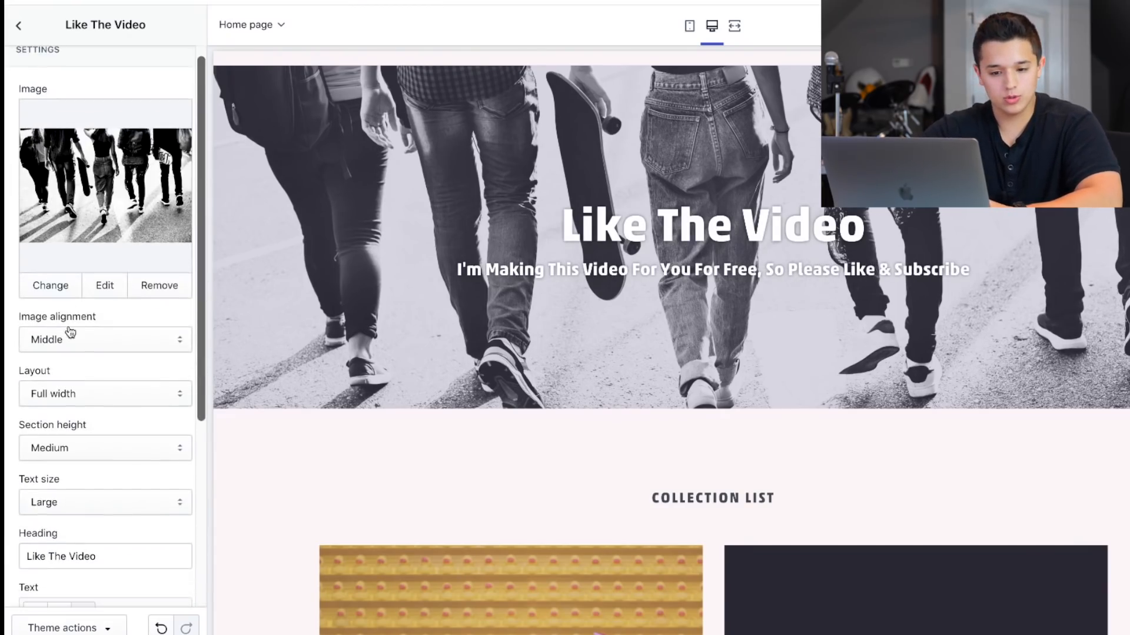
left_click(66, 445)
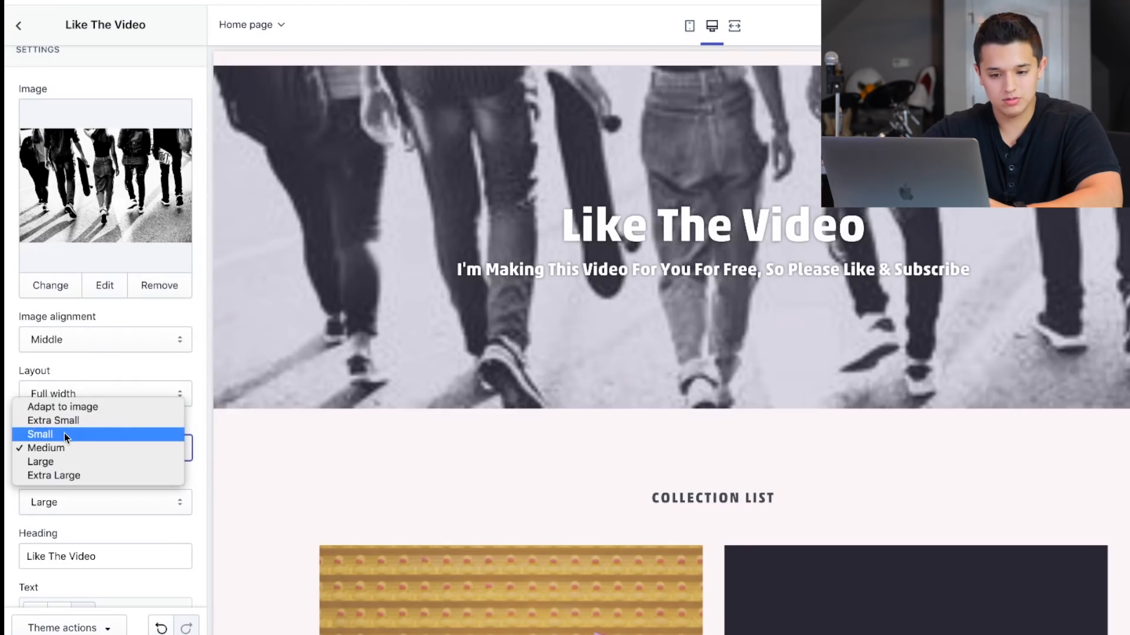
left_click(65, 433)
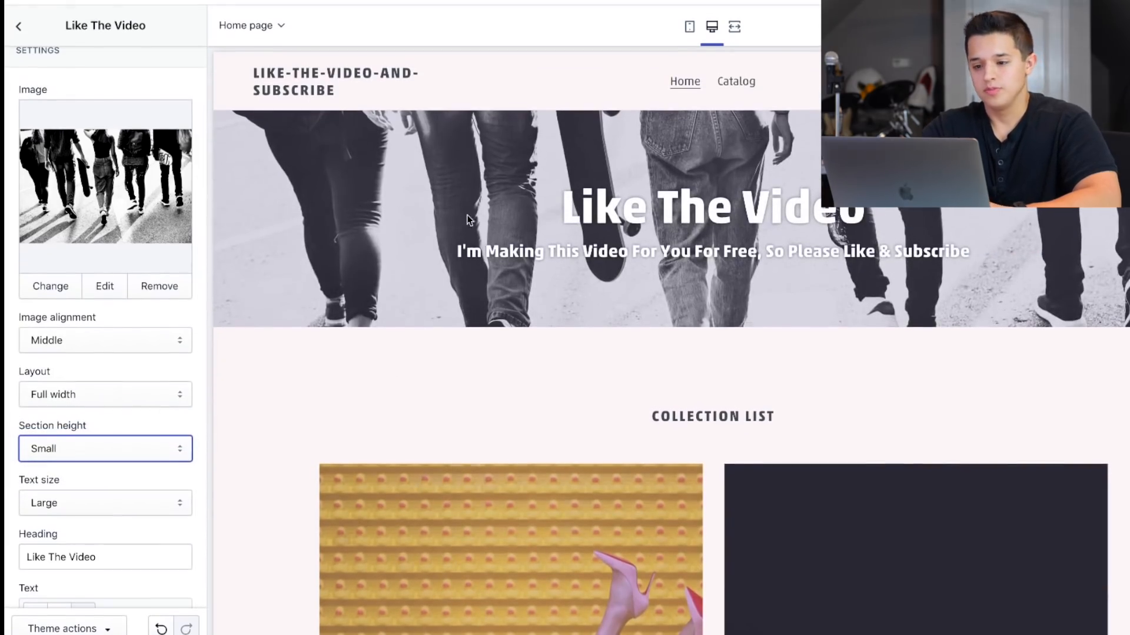
left_click(106, 441)
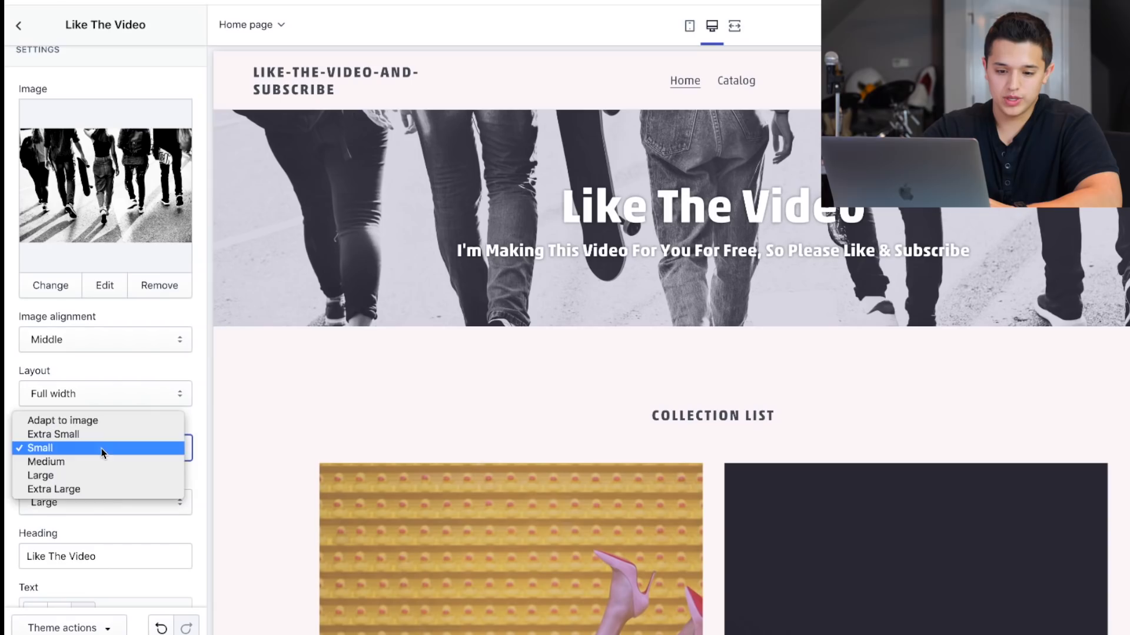
left_click(101, 460)
Check the banner and the collection list in the mobile preview of the home page.
left_click(690, 26)
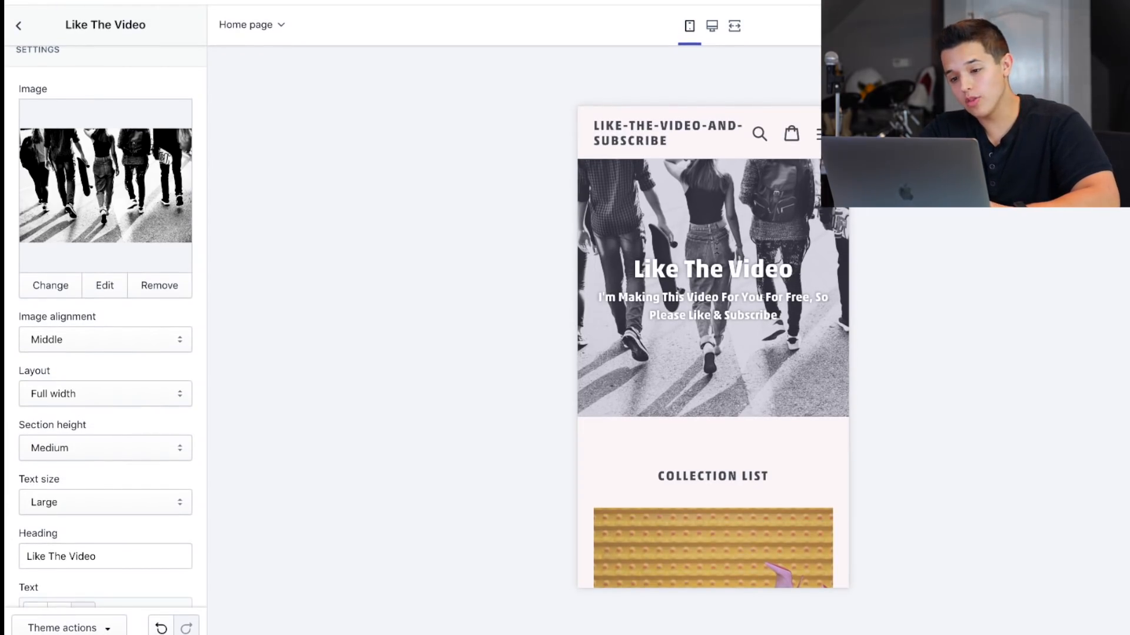
scroll(648, 398, "down", 2)
scroll(646, 402, "up", 2)
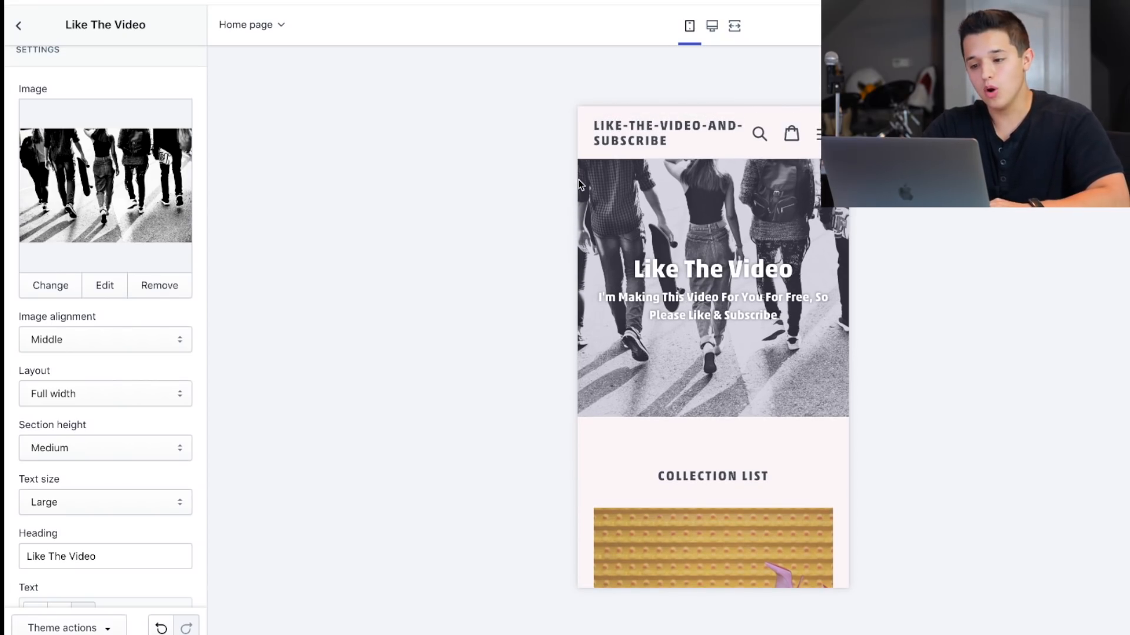
scroll(655, 442, "down", 5)
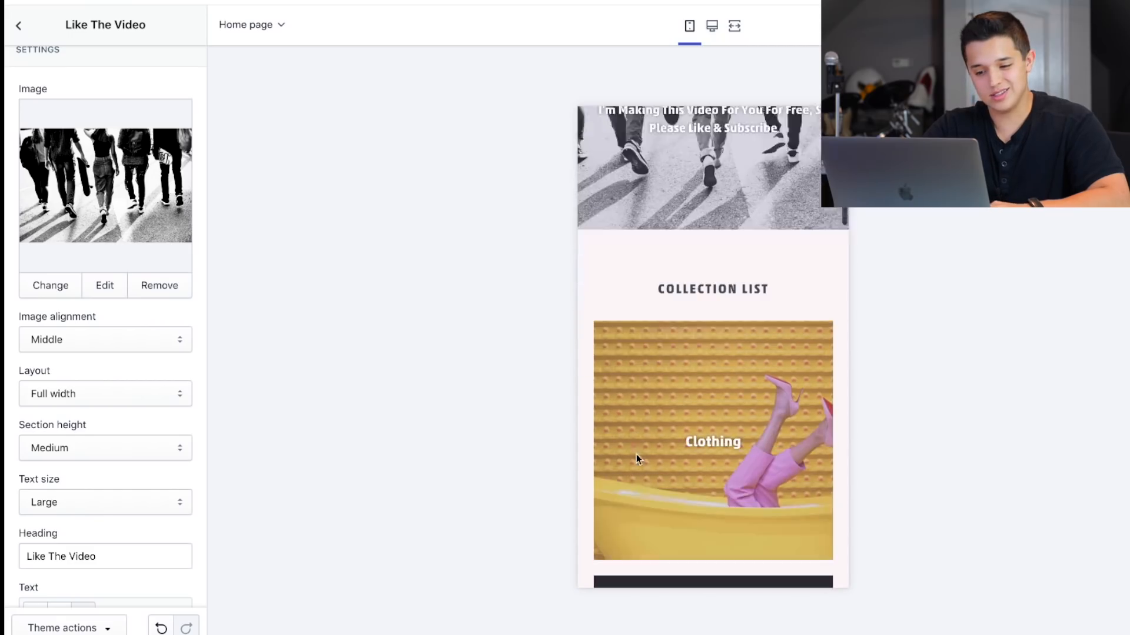
Reopen the theme's color settings and try the purple #ABA9C3 as the Page background color.
left_click(18, 25)
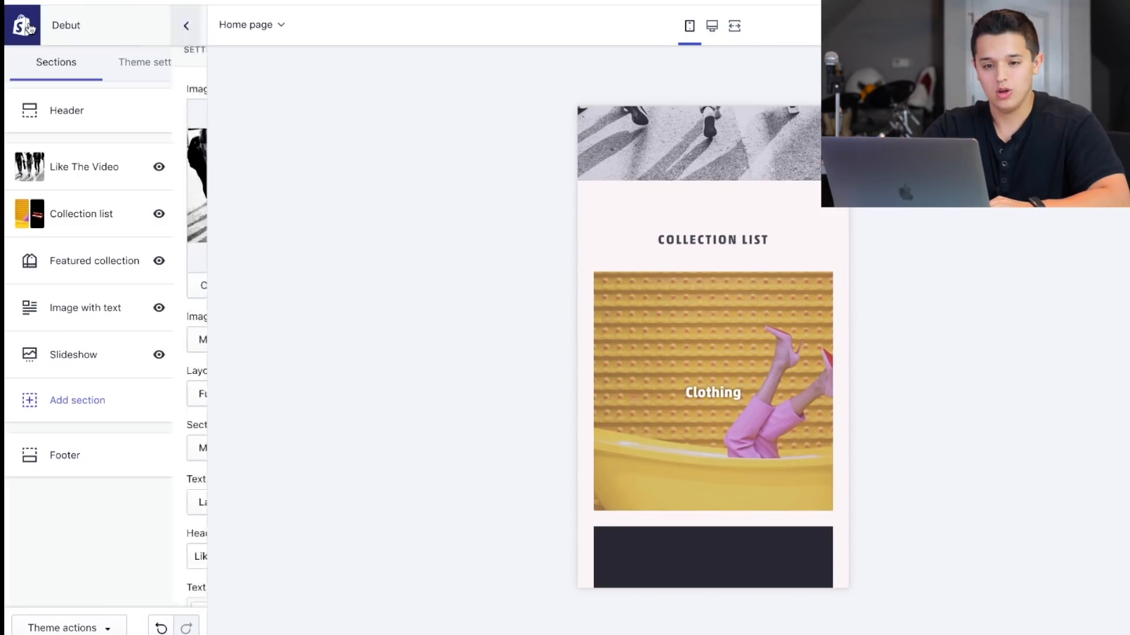
left_click(126, 63)
left_click(68, 112)
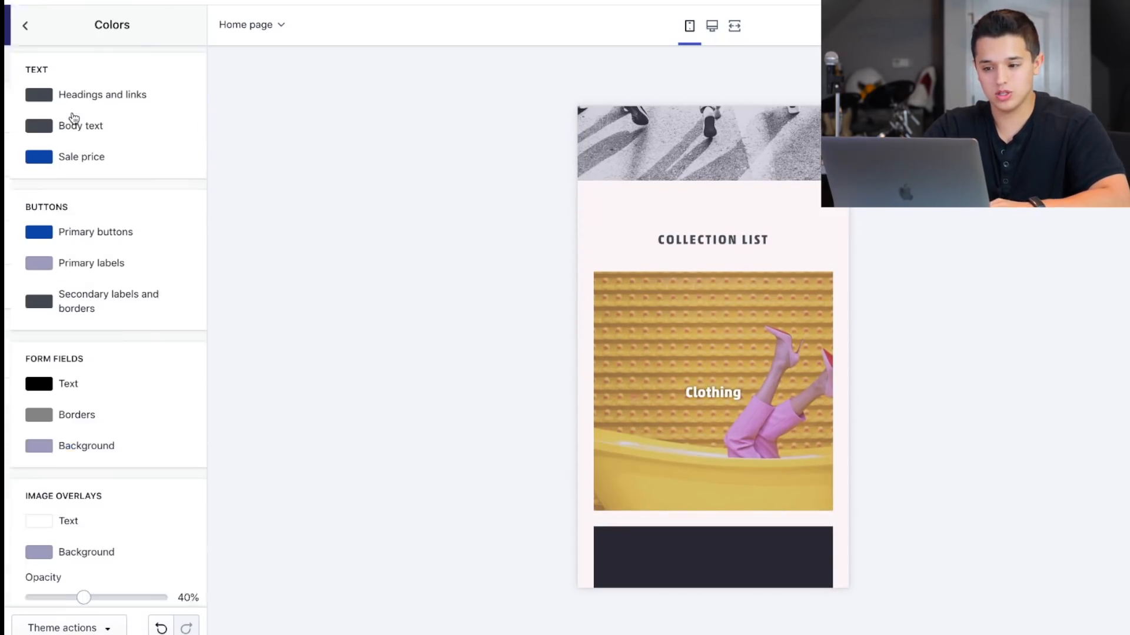
scroll(53, 302, "down", 2)
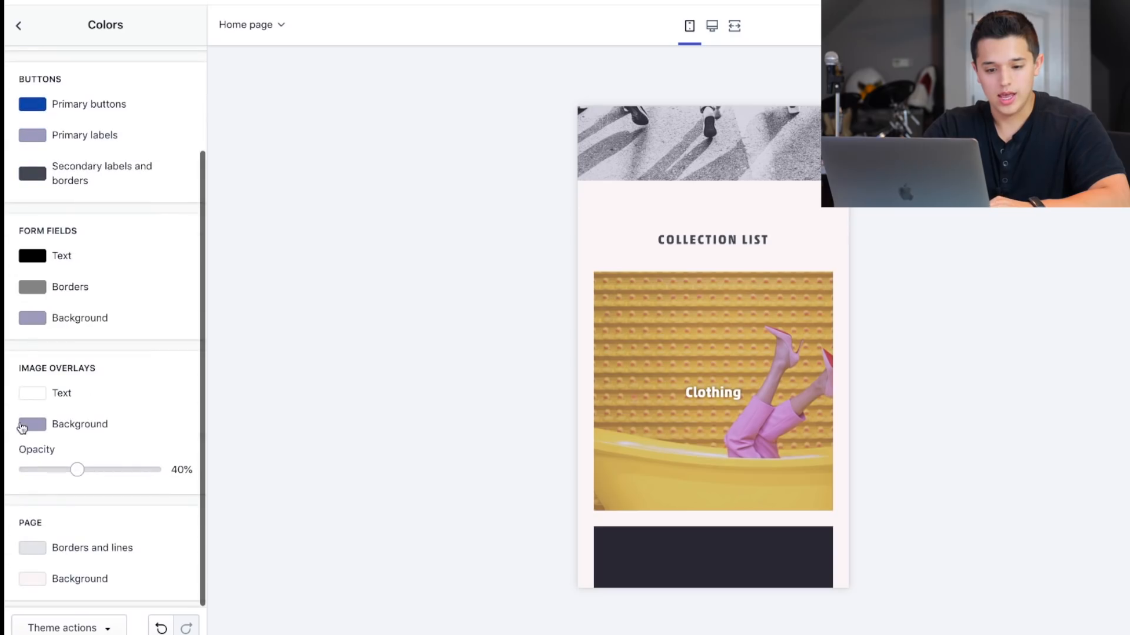
left_click(33, 579)
scroll(53, 565, "down", 4)
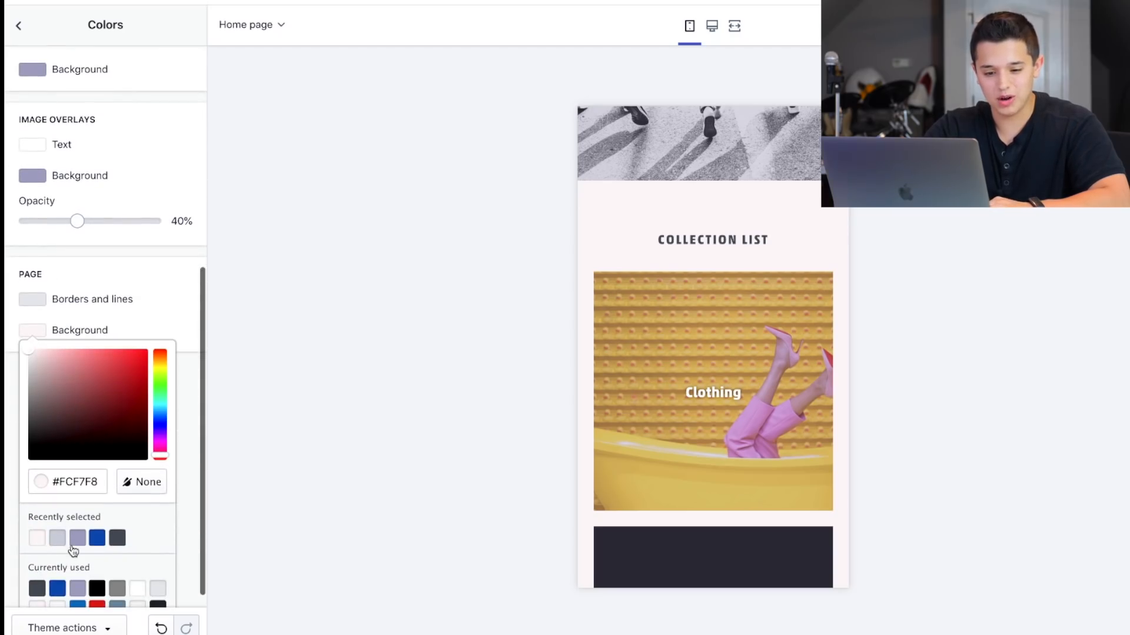
left_click(60, 545)
left_click(79, 544)
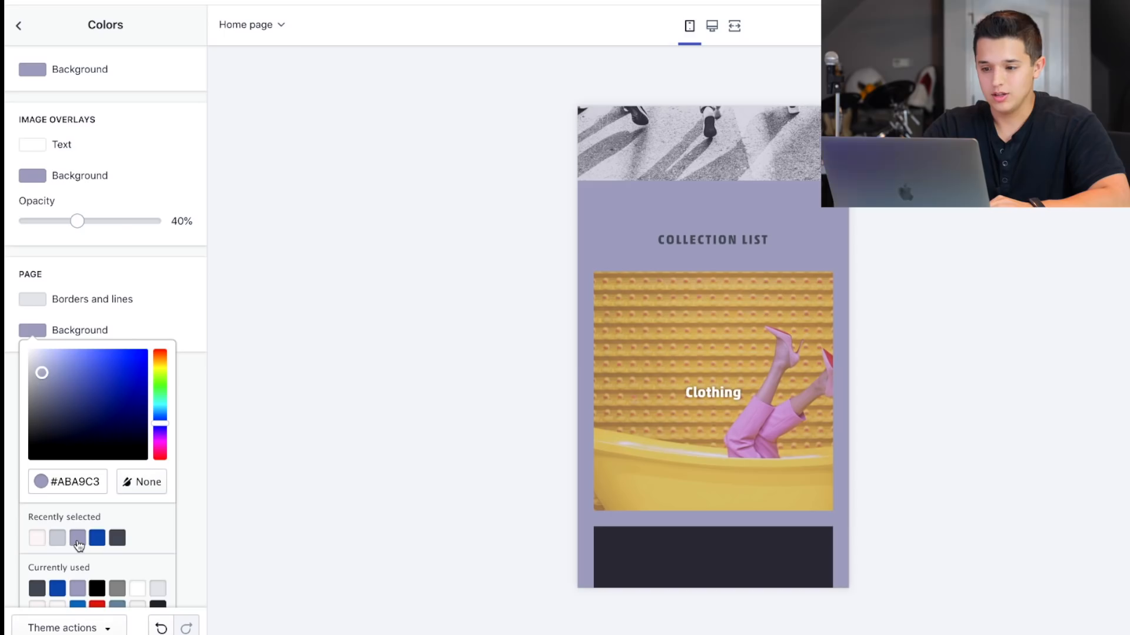
Try the grey #E8E9EB and the blue #275DAD as the Page background color, and set it to white #FFFFFF.
scroll(76, 544, "down", 1)
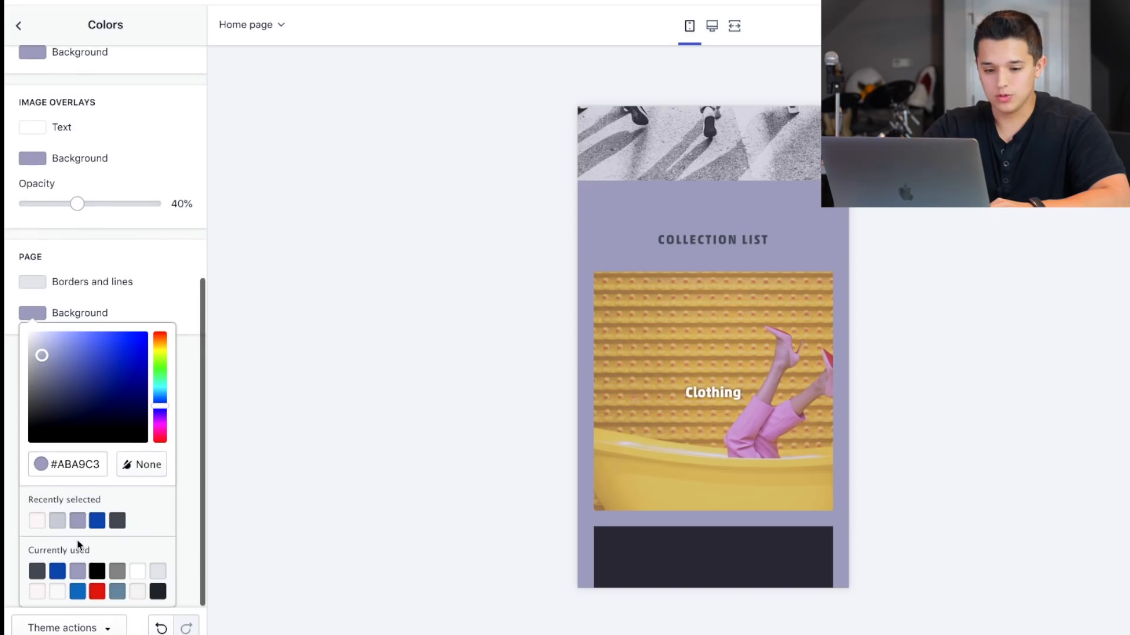
left_click(138, 571)
left_click(157, 573)
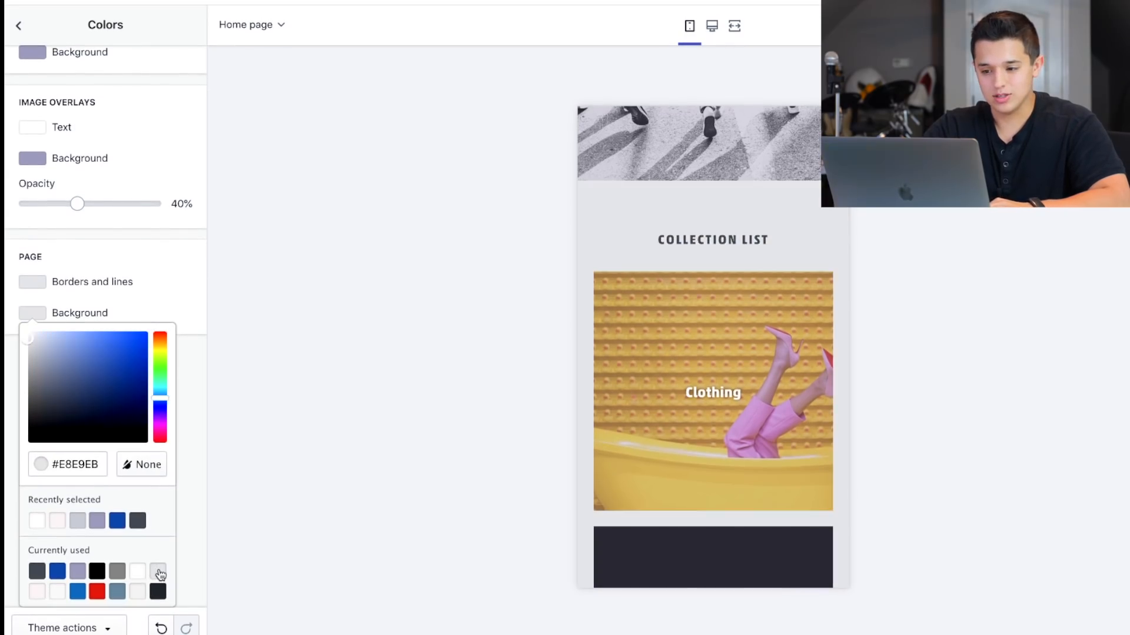
left_click(144, 576)
left_click(57, 572)
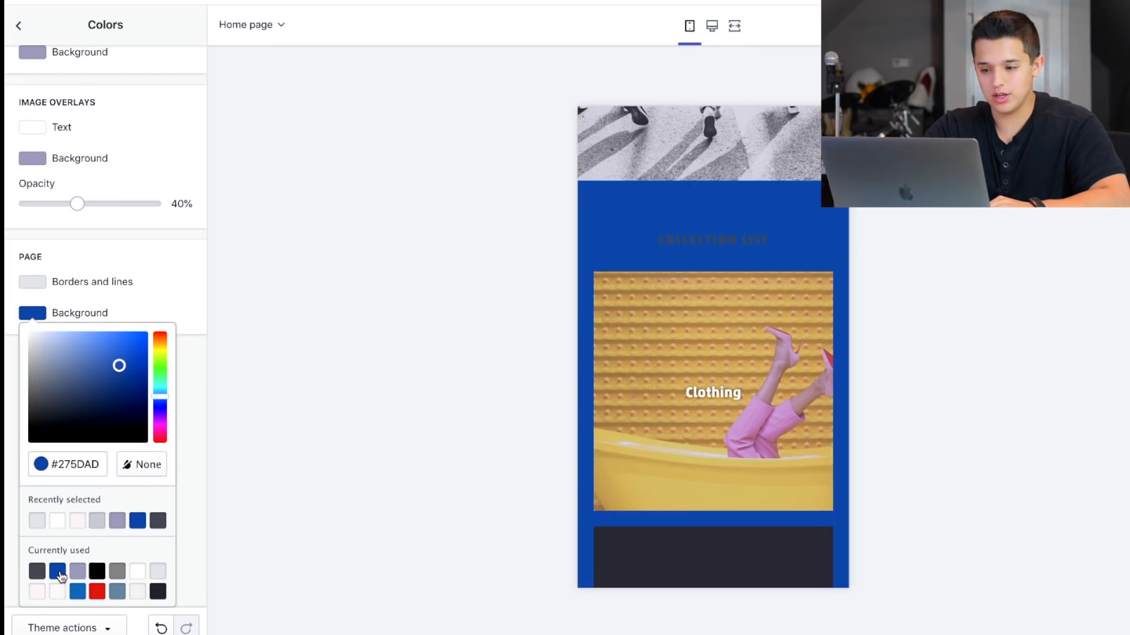
left_click(135, 574)
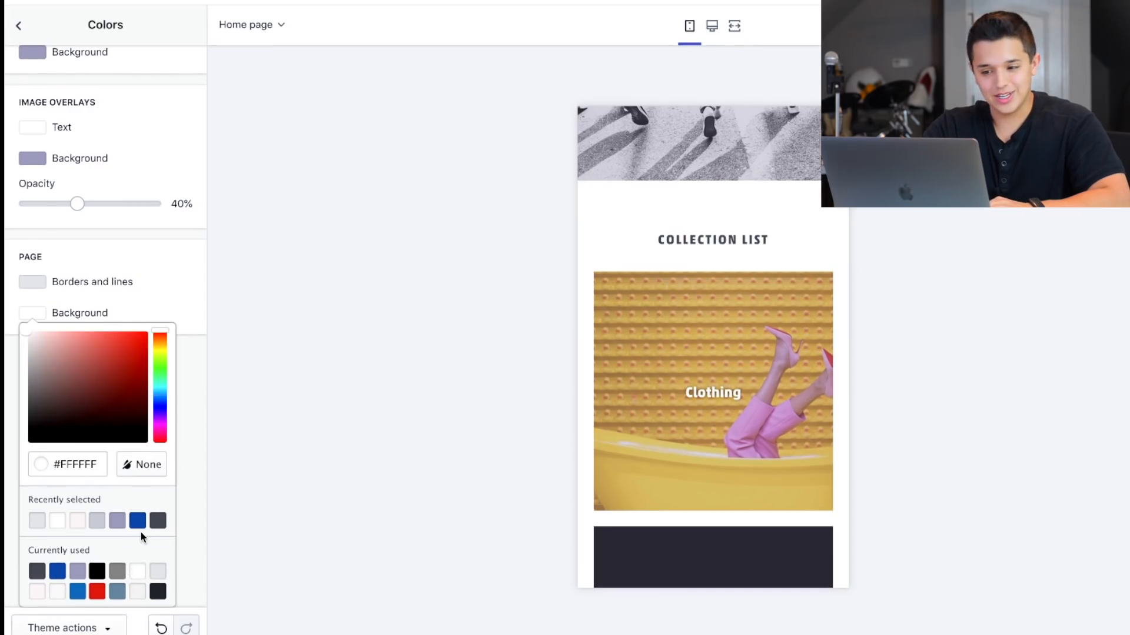
left_click(151, 319)
Set the Image overlays background color to the blue #275DAD.
scroll(153, 294, "up", 5)
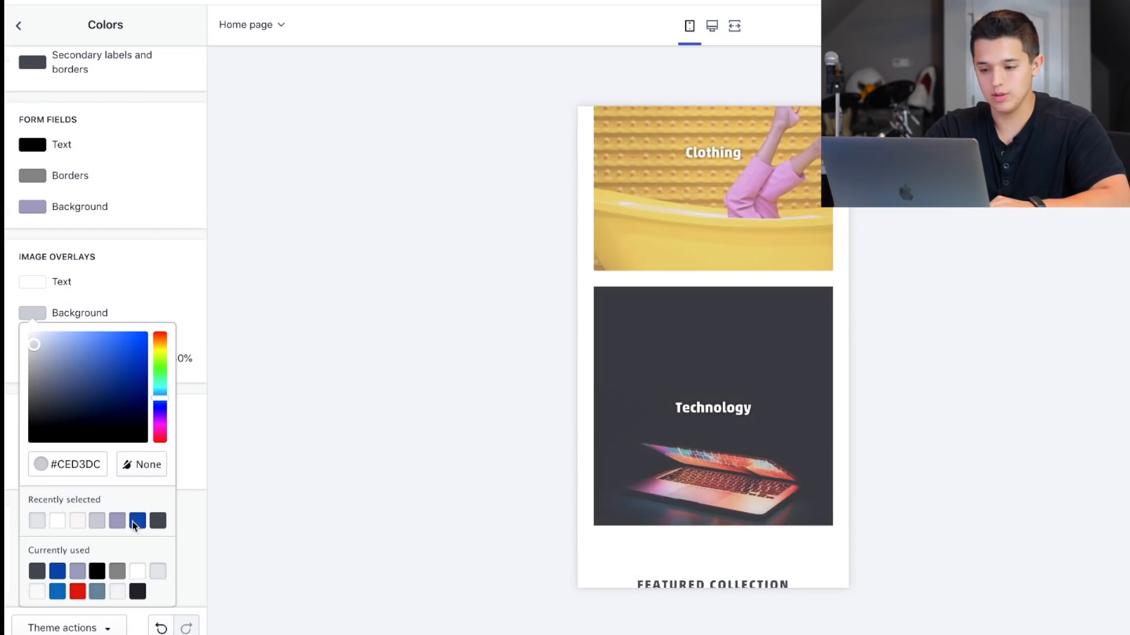
left_click(137, 521)
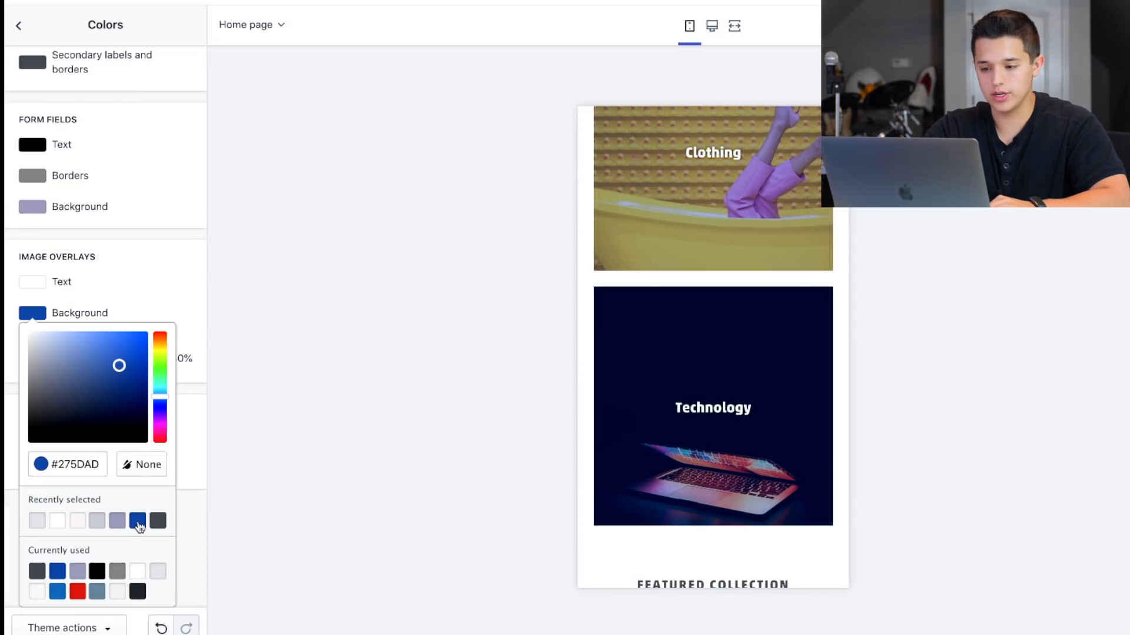
left_click(140, 254)
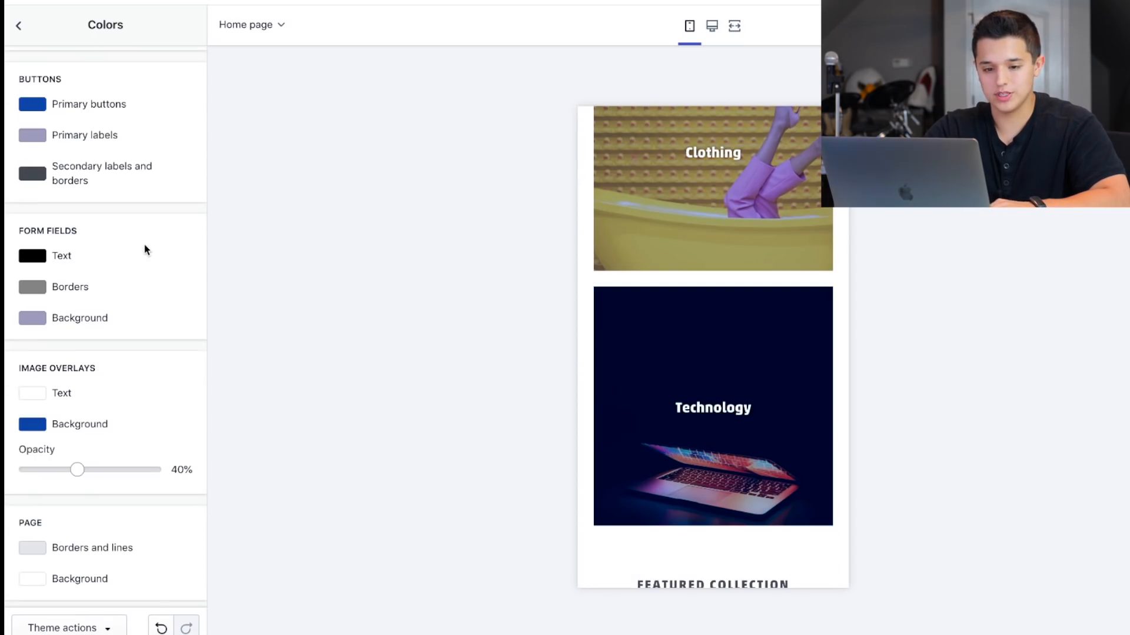
Examine how the blue overlay looks on the banner and the collection images in the mobile preview.
scroll(688, 225, "up", 1)
scroll(688, 225, "up", 3)
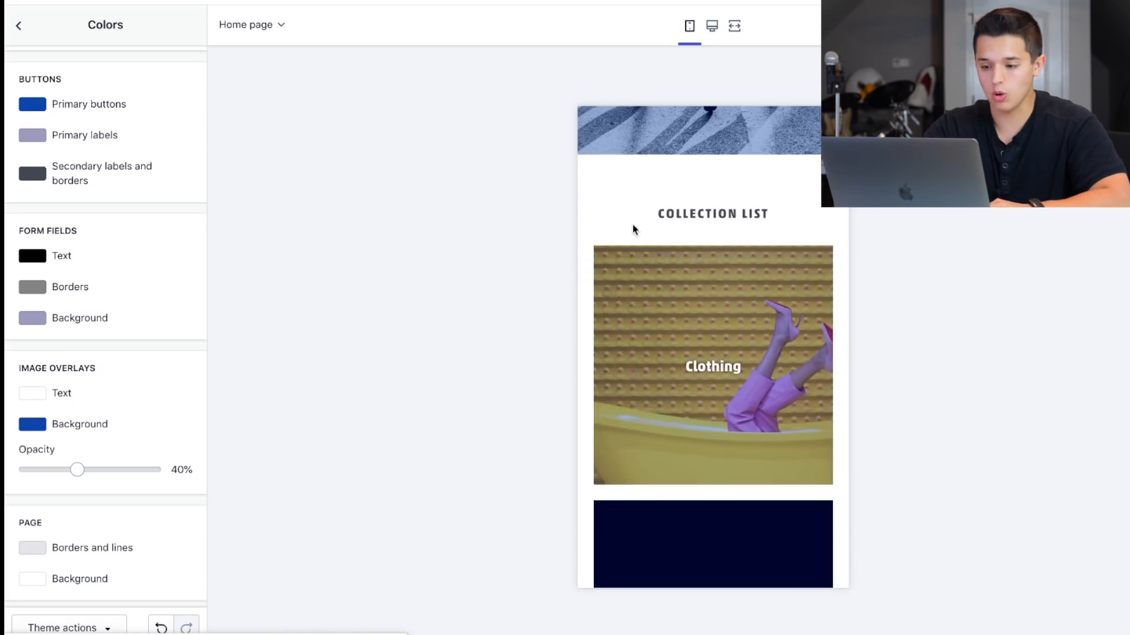
scroll(631, 246, "up", 1)
scroll(630, 246, "up", 1)
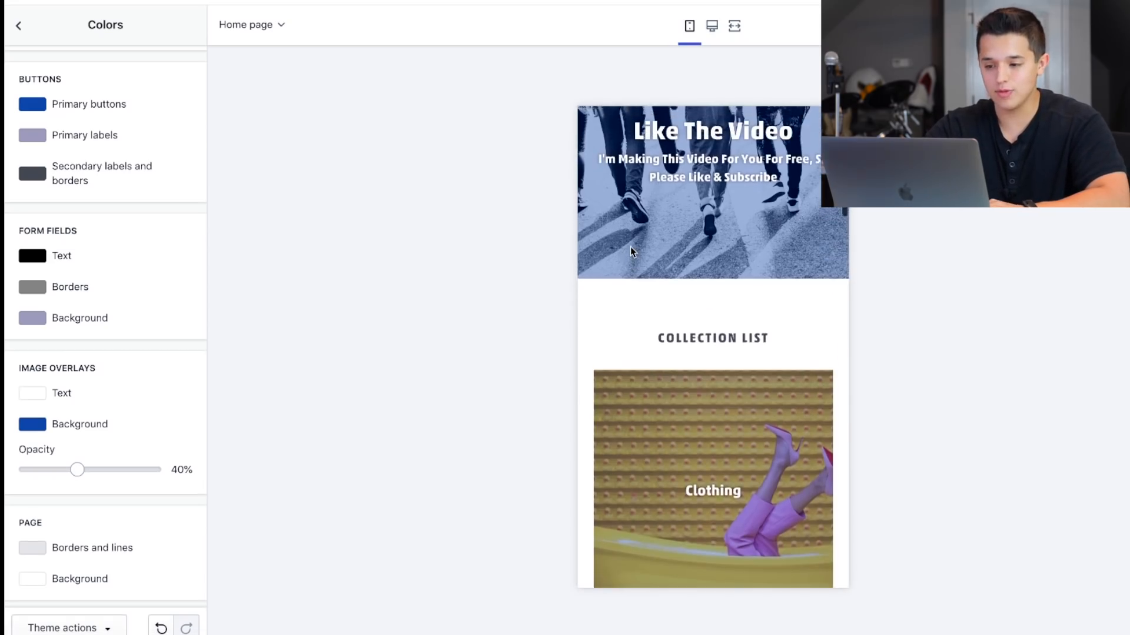
scroll(630, 246, "up", 2)
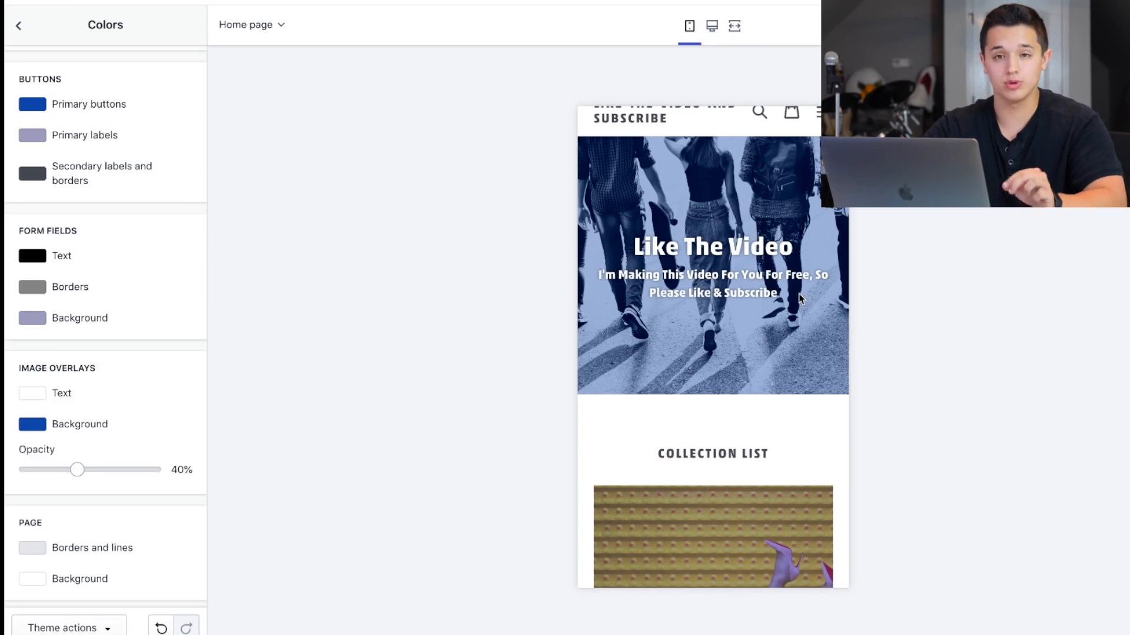
scroll(799, 295, "down", 1)
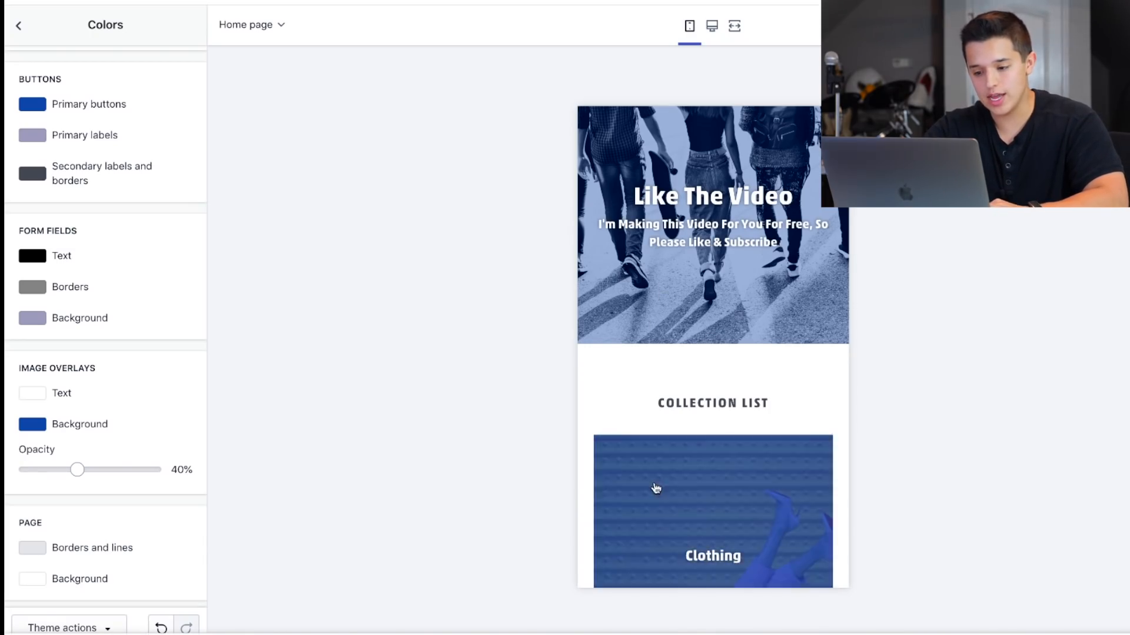
scroll(649, 370, "up", 2)
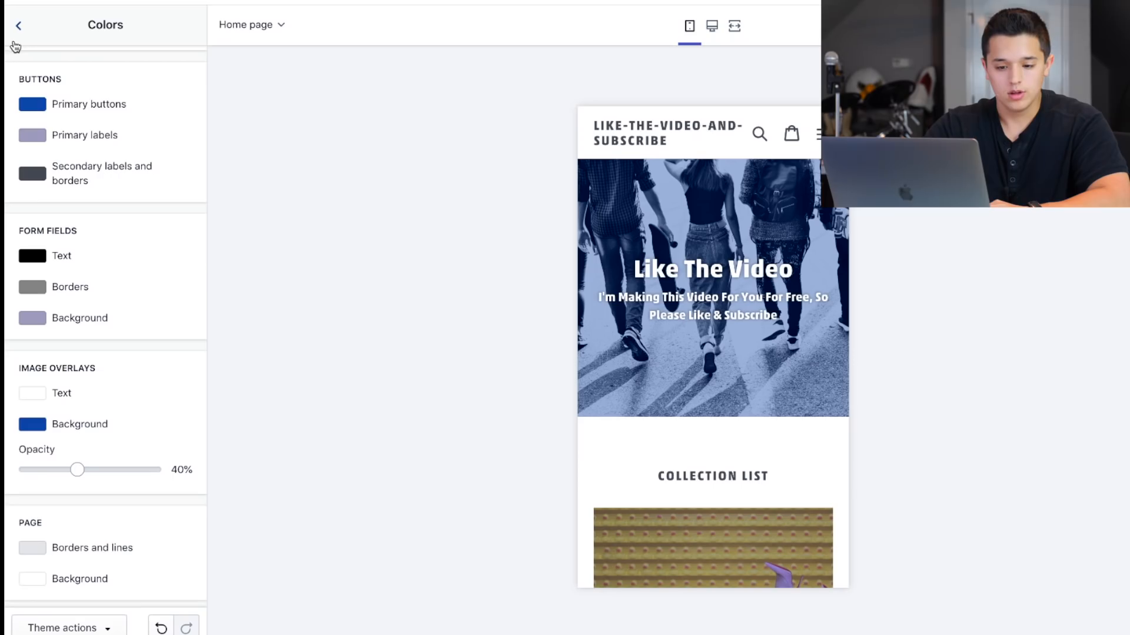
Reopen the banner's section settings and look at its Text size options, keeping Large.
left_click(19, 26)
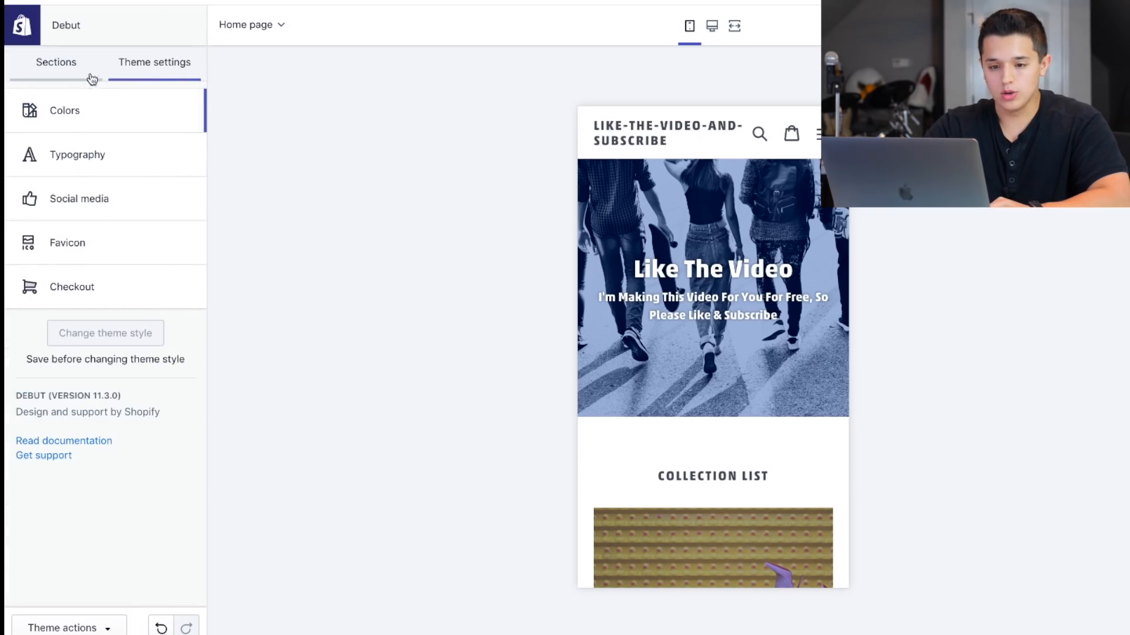
left_click(85, 70)
left_click(112, 164)
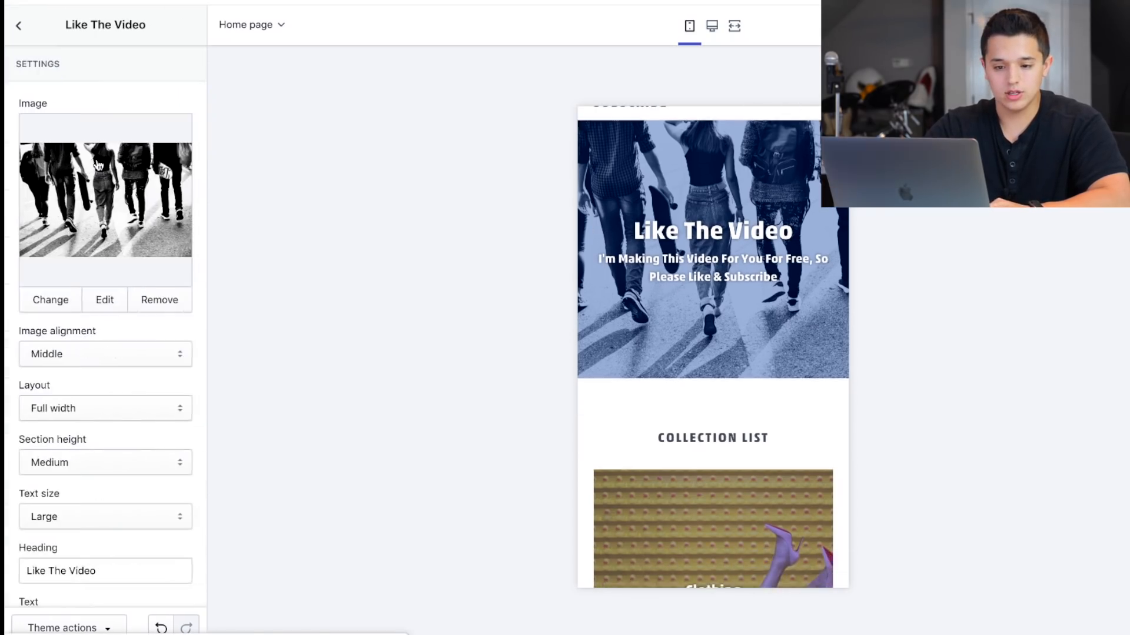
scroll(81, 333, "down", 1)
scroll(82, 333, "down", 2)
left_click(83, 402)
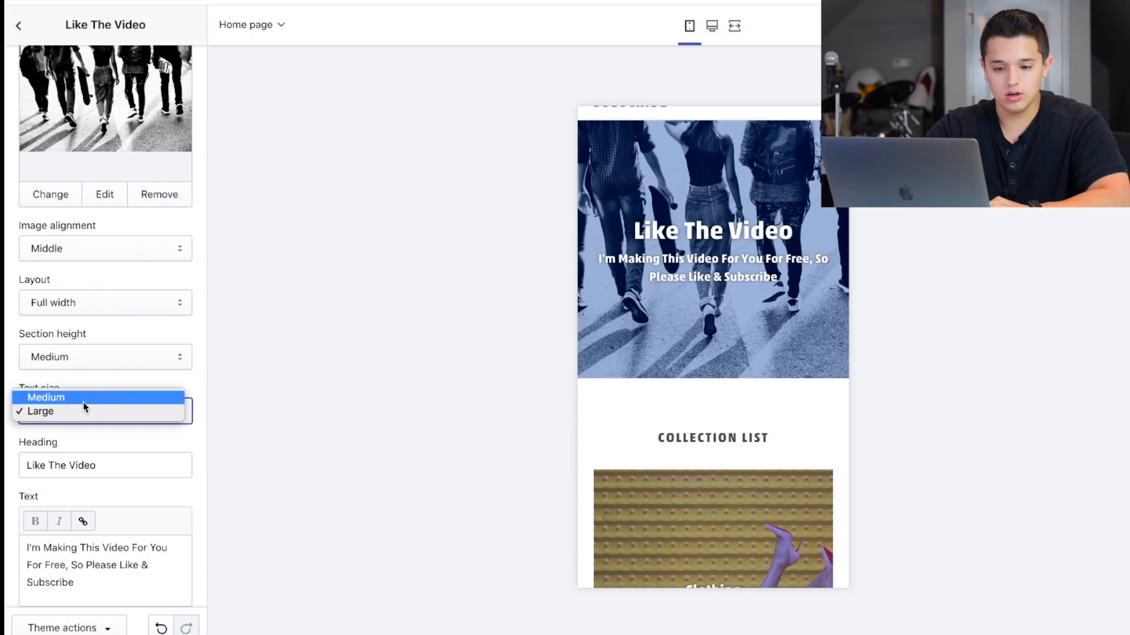
left_click(83, 413)
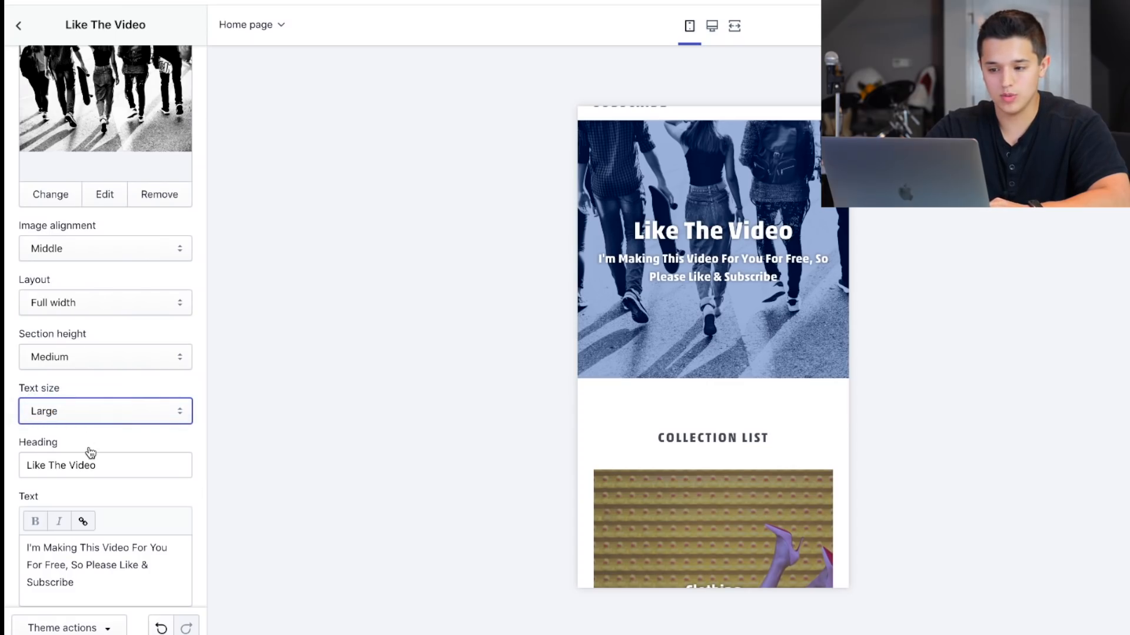
In the theme's Typography settings, set the Heading base size to 30px and try another body text base size, returning it to 16px.
left_click(16, 26)
left_click(142, 63)
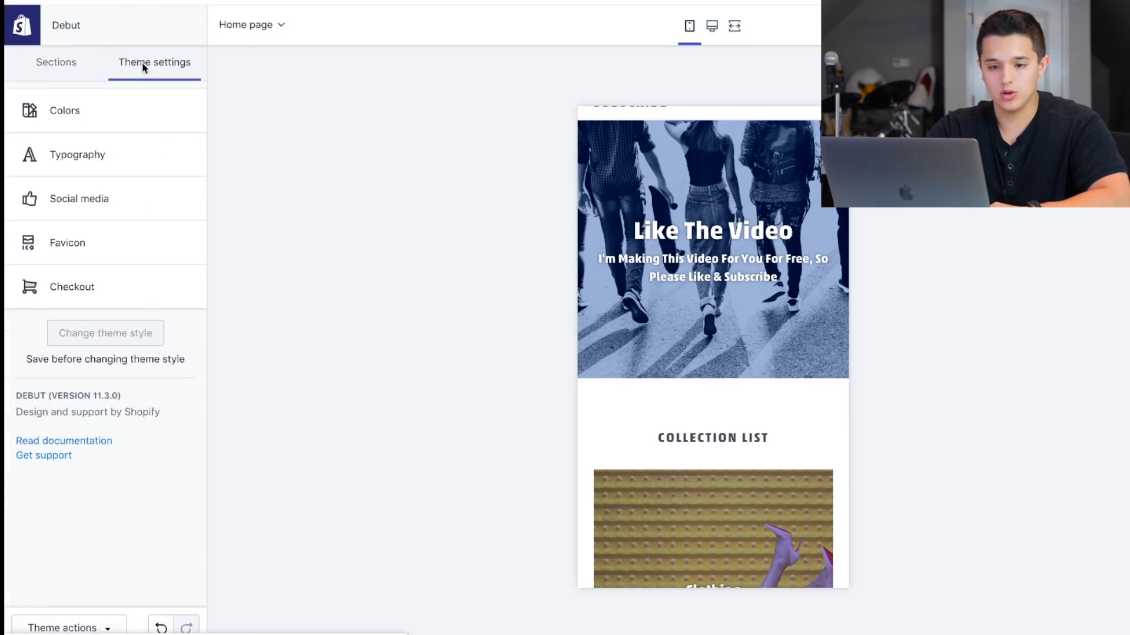
left_click(96, 155)
left_click_drag(73, 230, 106, 232)
left_click_drag(69, 447, 80, 452)
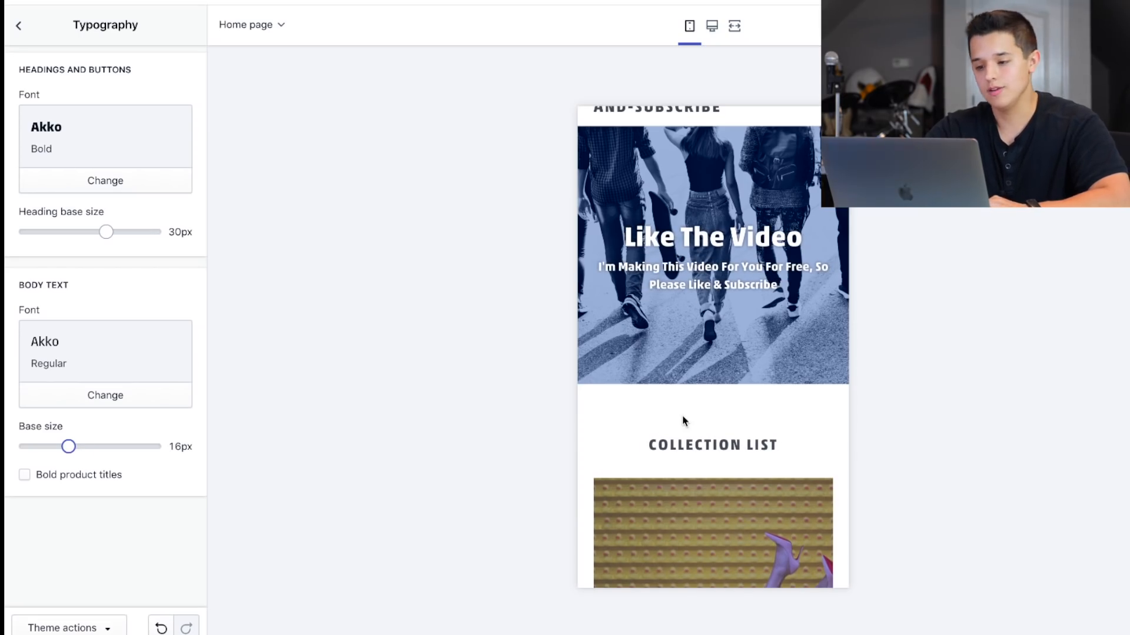
Enable bold product titles, check them in the featured collection, and save the theme changes.
left_click(46, 479)
scroll(726, 461, "down", 10)
scroll(728, 461, "down", 2)
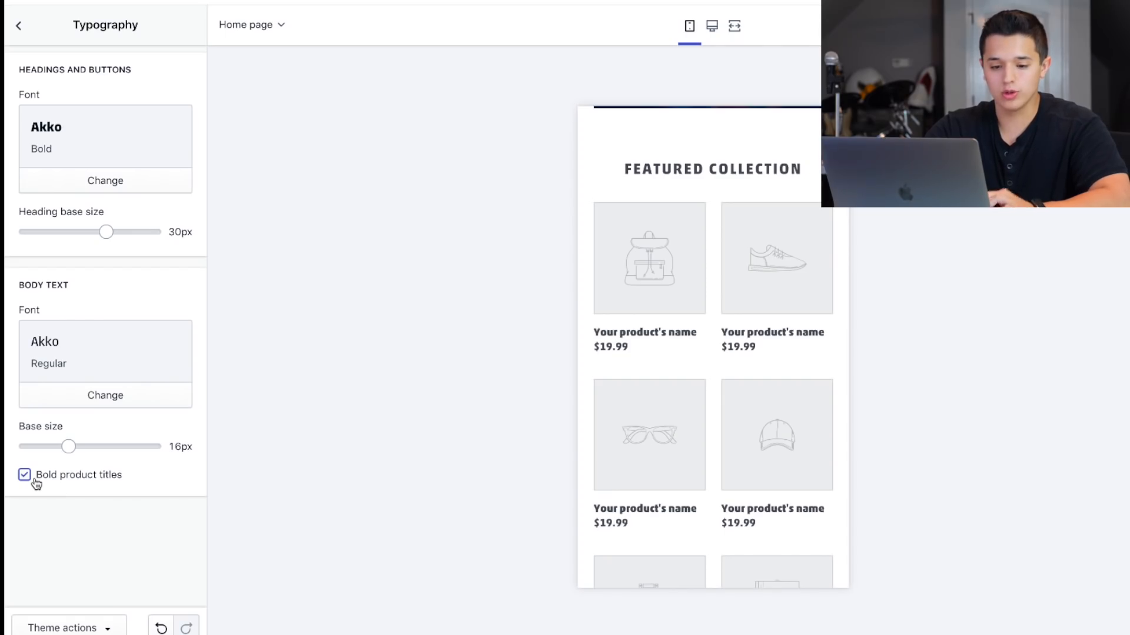
left_click(18, 25)
left_click(1113, 25)
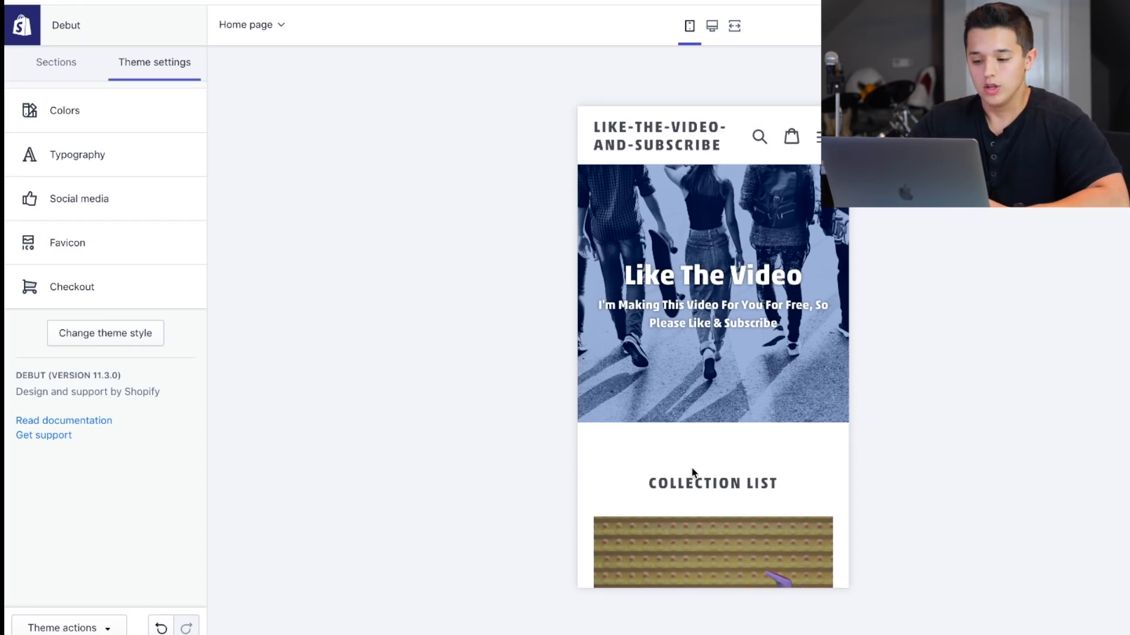
Open the store's navigation menu in the mobile preview to check its links, and close it again.
scroll(693, 473, "down", 9)
scroll(672, 296, "up", 9)
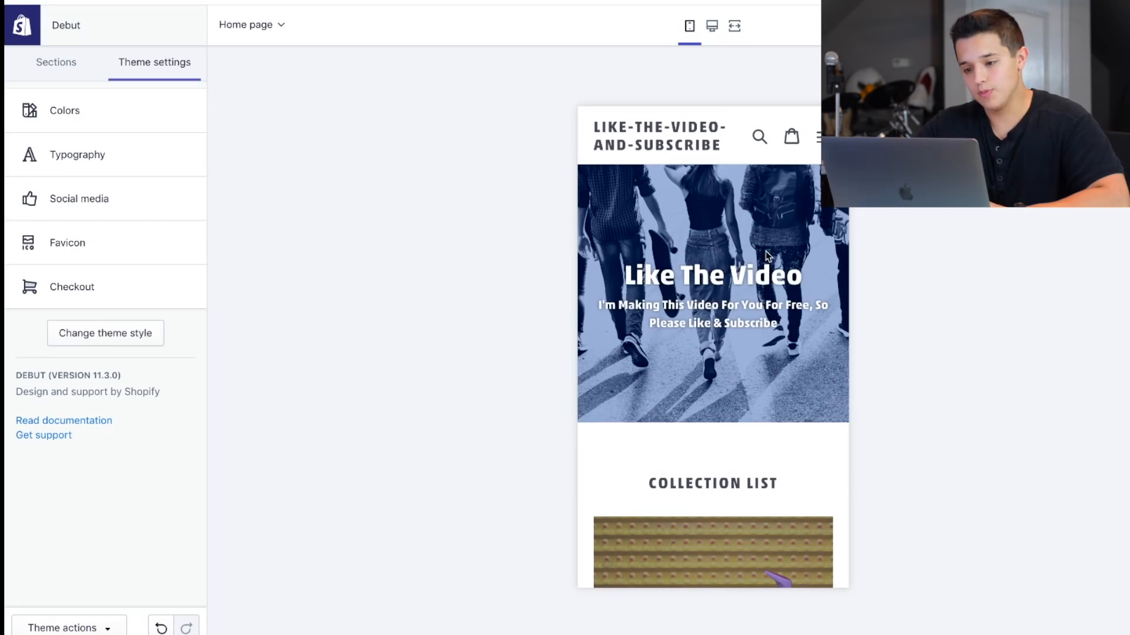
left_click(818, 136)
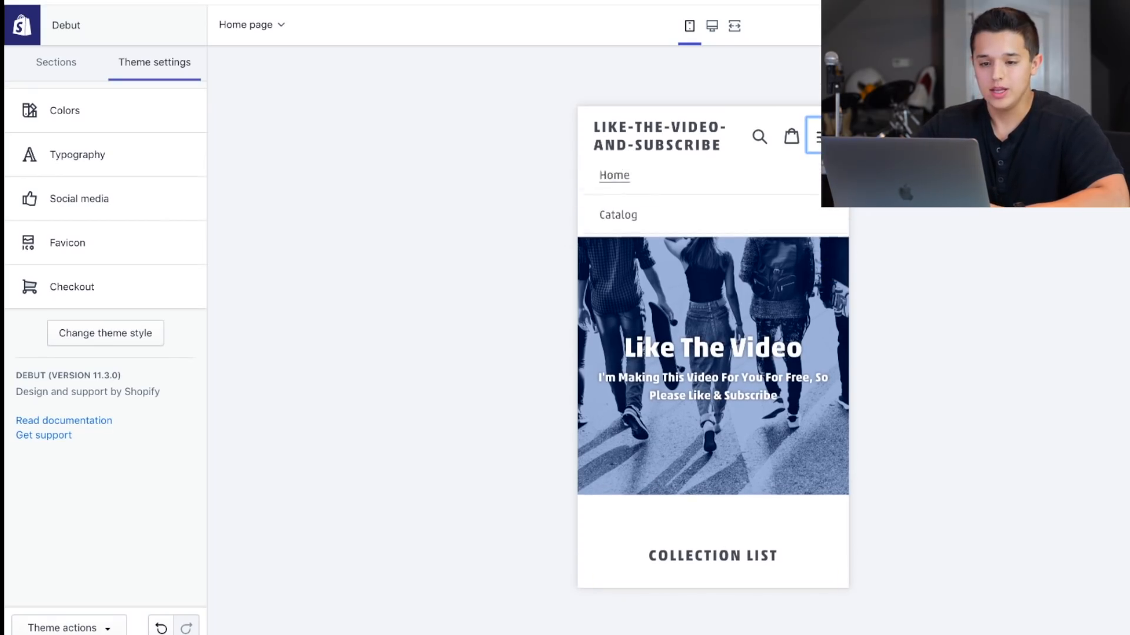
left_click(817, 138)
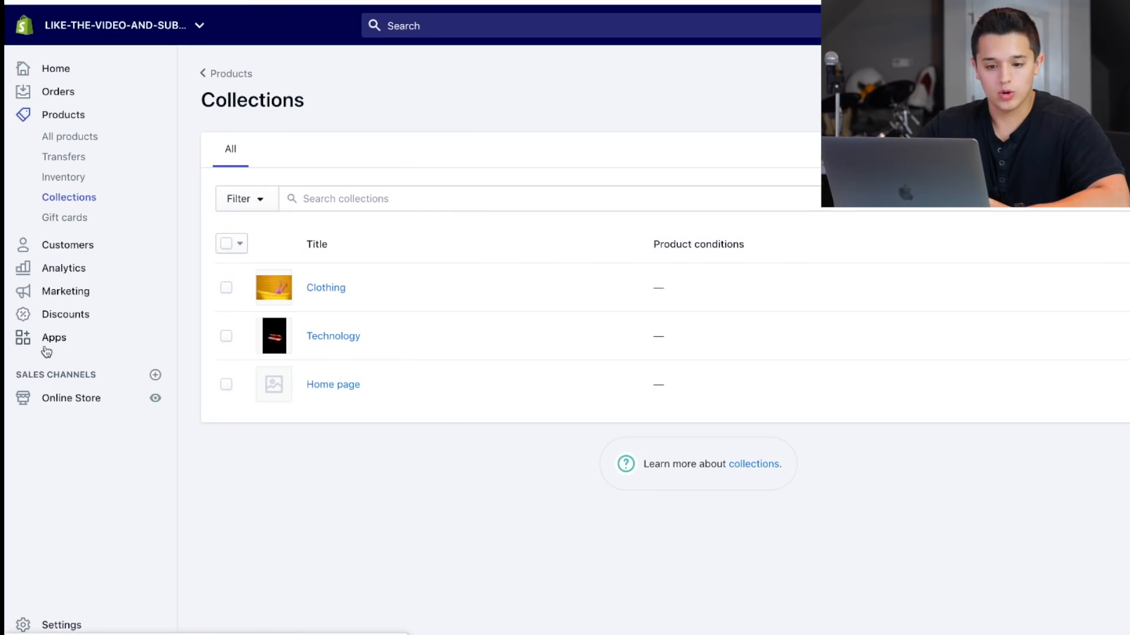
Open the Online Store's Main menu for editing from the store admin's navigation settings.
left_click(48, 401)
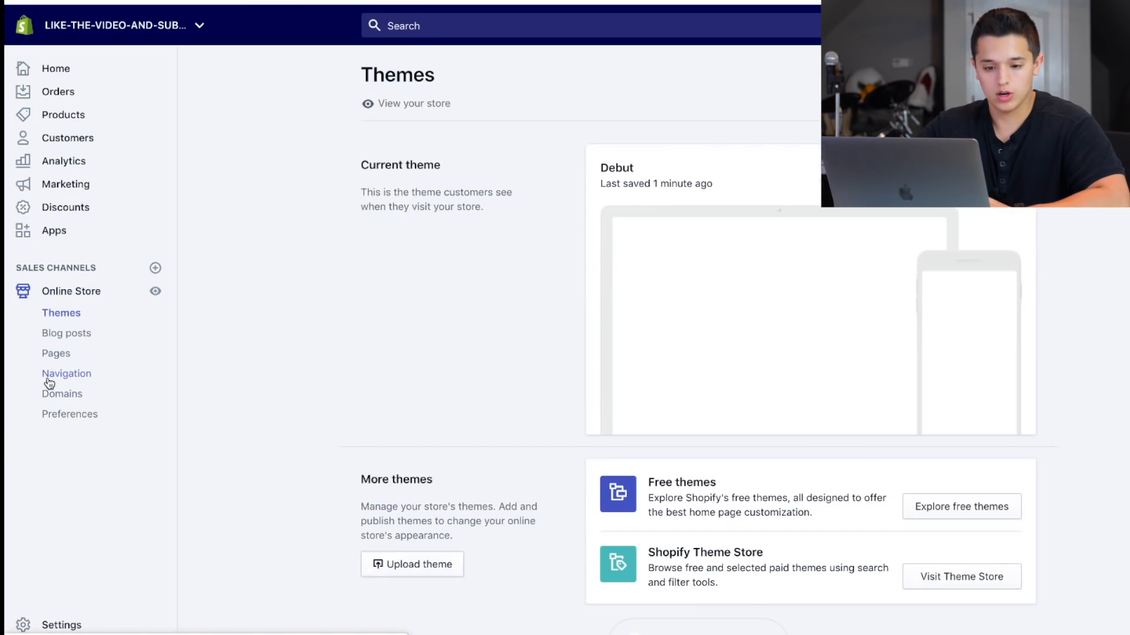
left_click(48, 379)
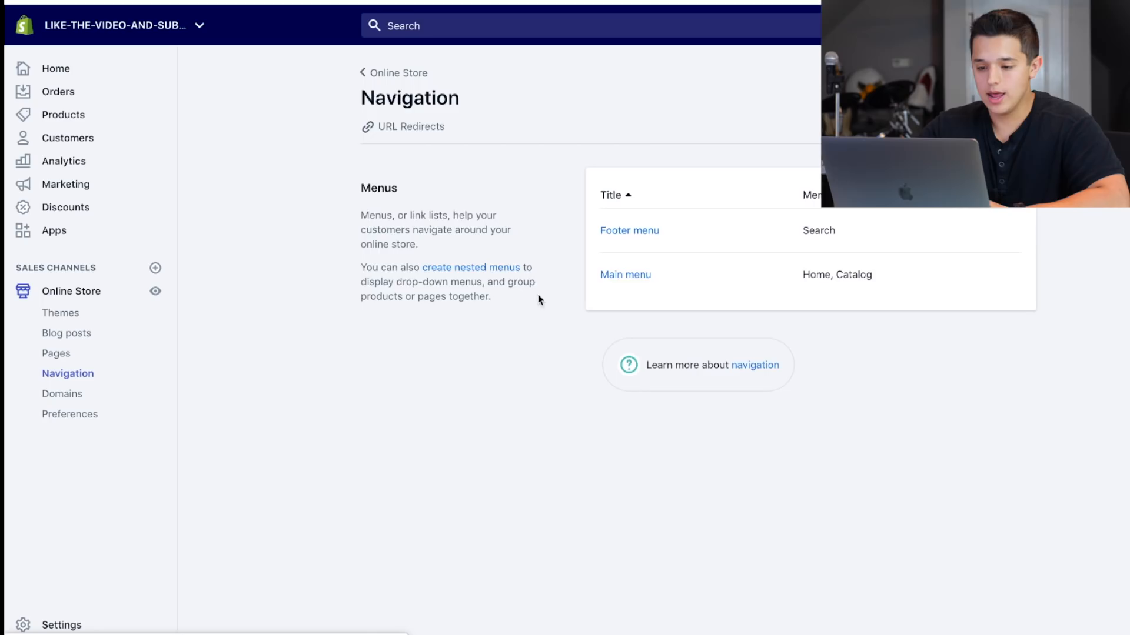
left_click(626, 274)
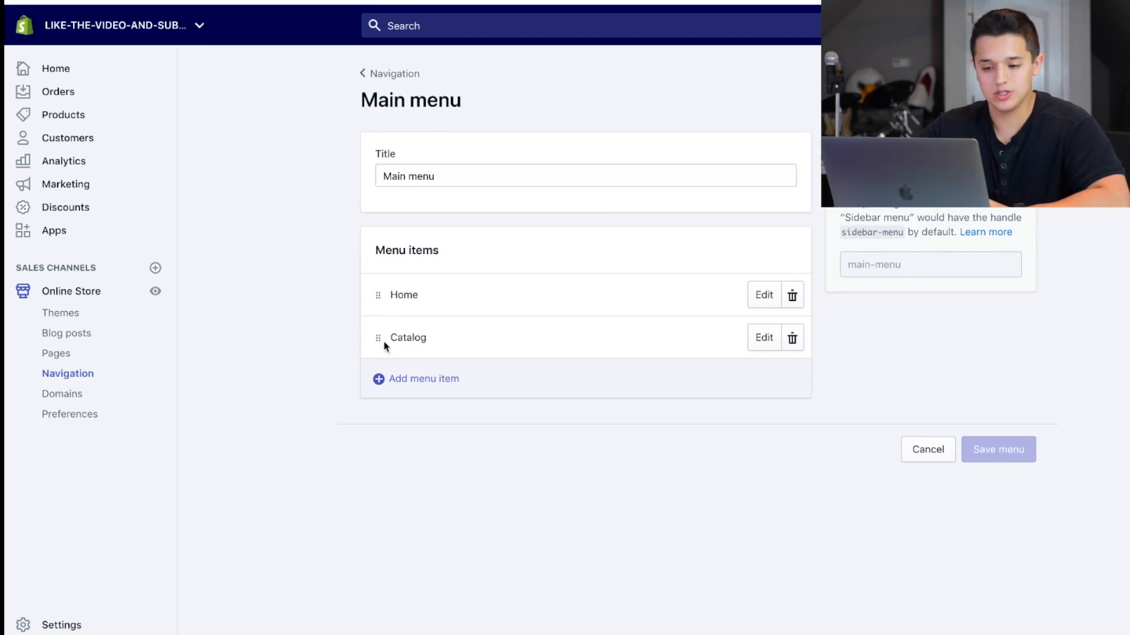
Add a menu item named "All Products" linked to All Products and move it directly below Home.
left_click(380, 377)
left_click(419, 336)
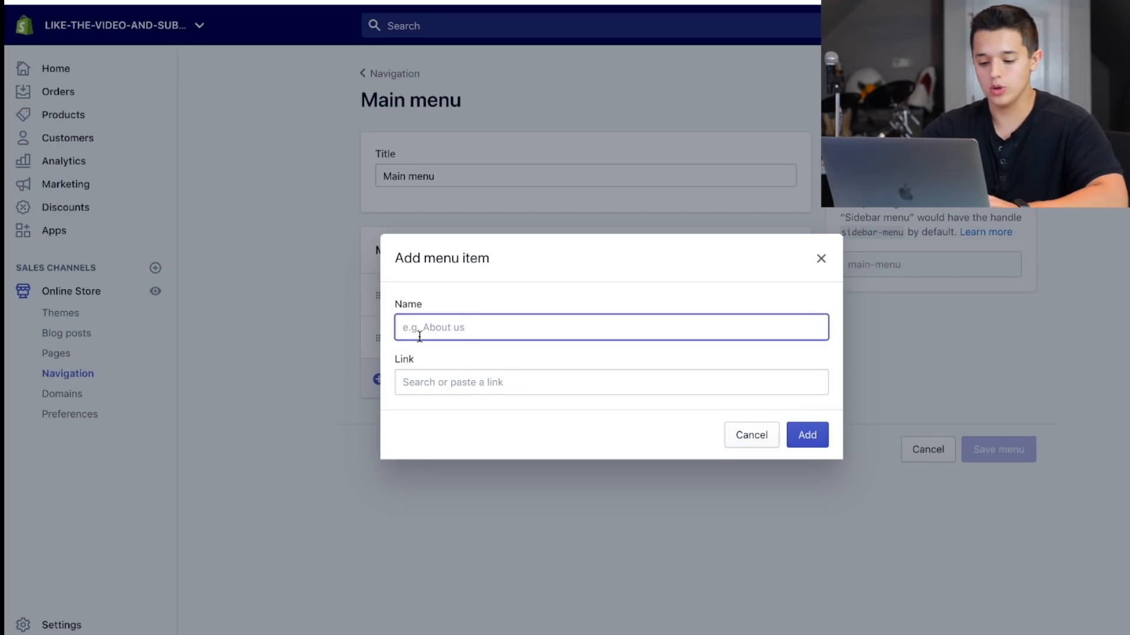
type("All Products")
left_click(440, 382)
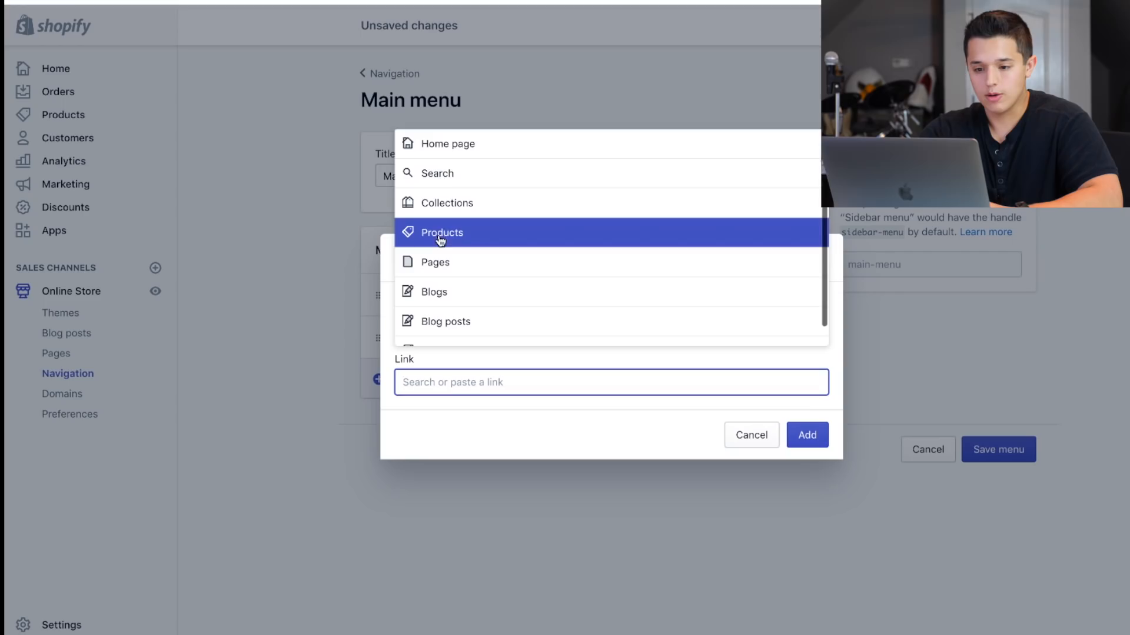
left_click(441, 232)
left_click(446, 327)
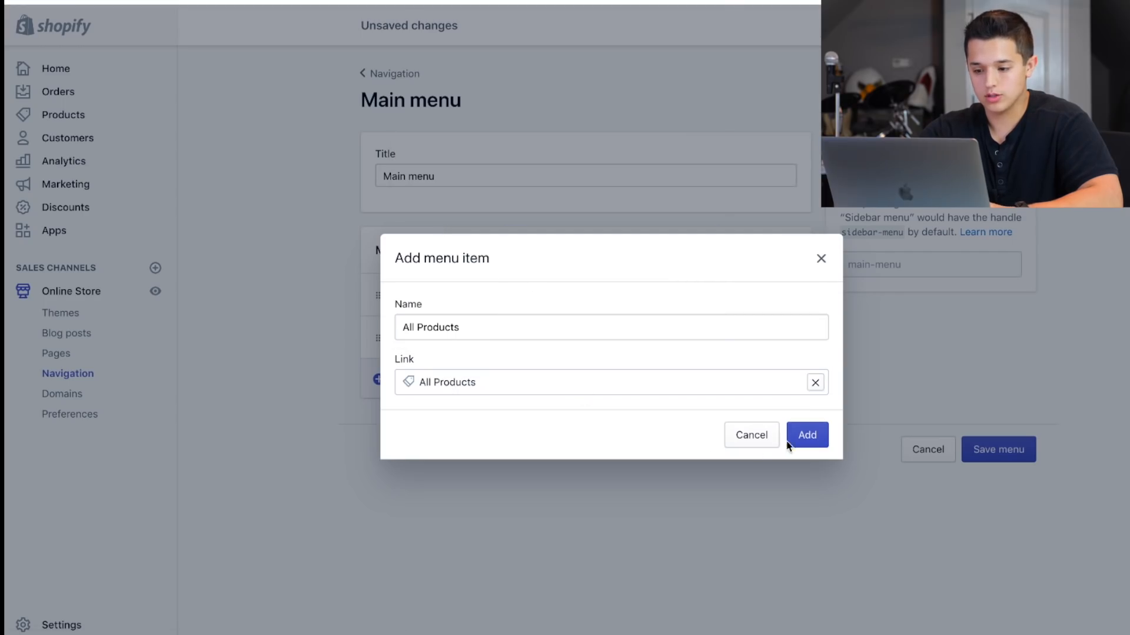
left_click(789, 440)
left_click_drag(376, 383, 376, 322)
Add a menu item named "Daily Deals" linked to the Home page collection and move it above Clothing.
left_click(378, 434)
left_click(433, 323)
type("Daily Deals")
left_click(812, 436)
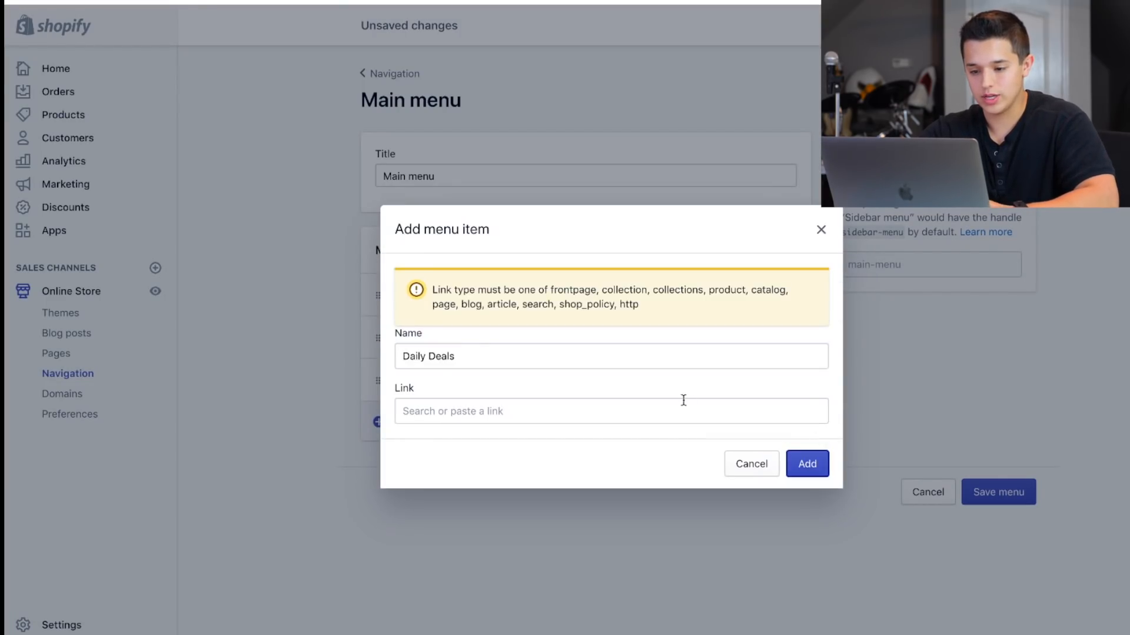
left_click(676, 406)
left_click(531, 236)
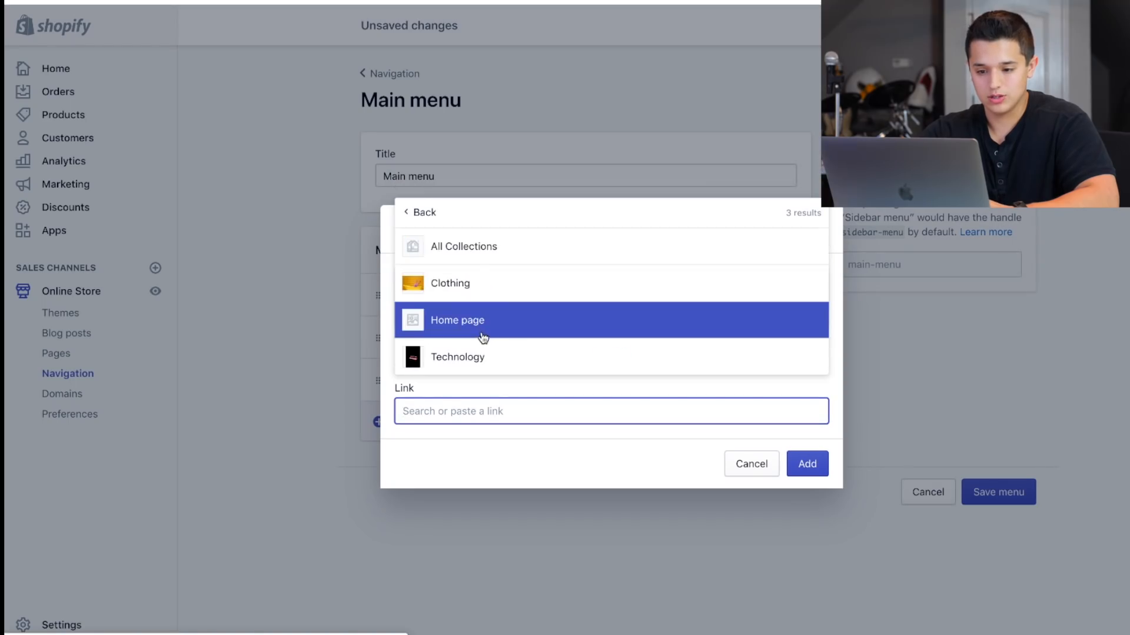
left_click(483, 330)
left_click(791, 493)
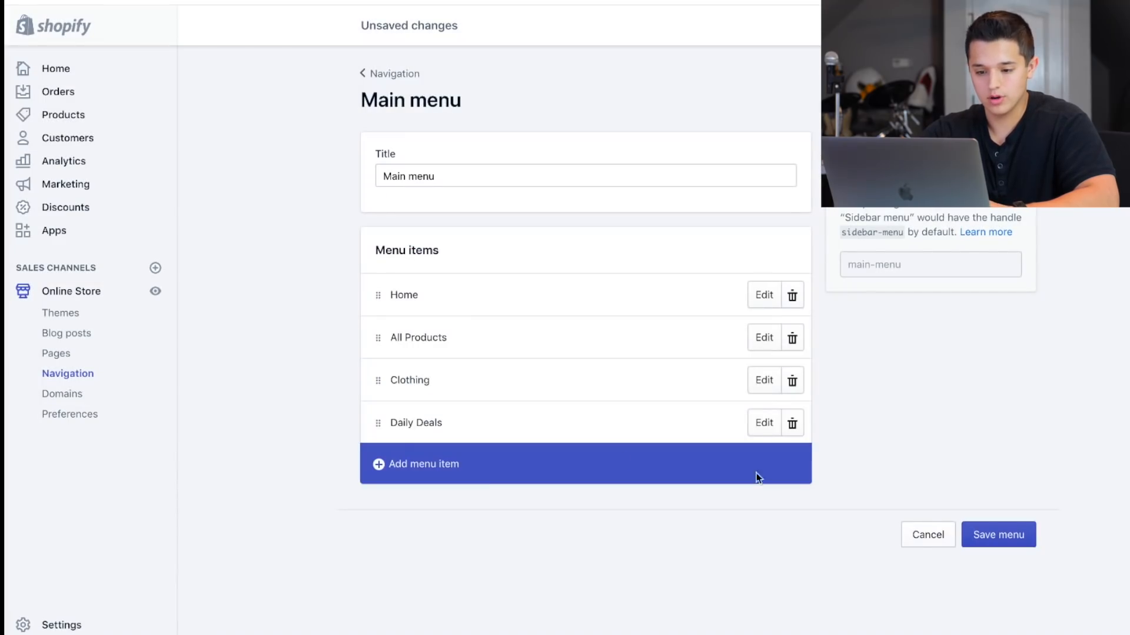
left_click_drag(387, 436, 378, 355)
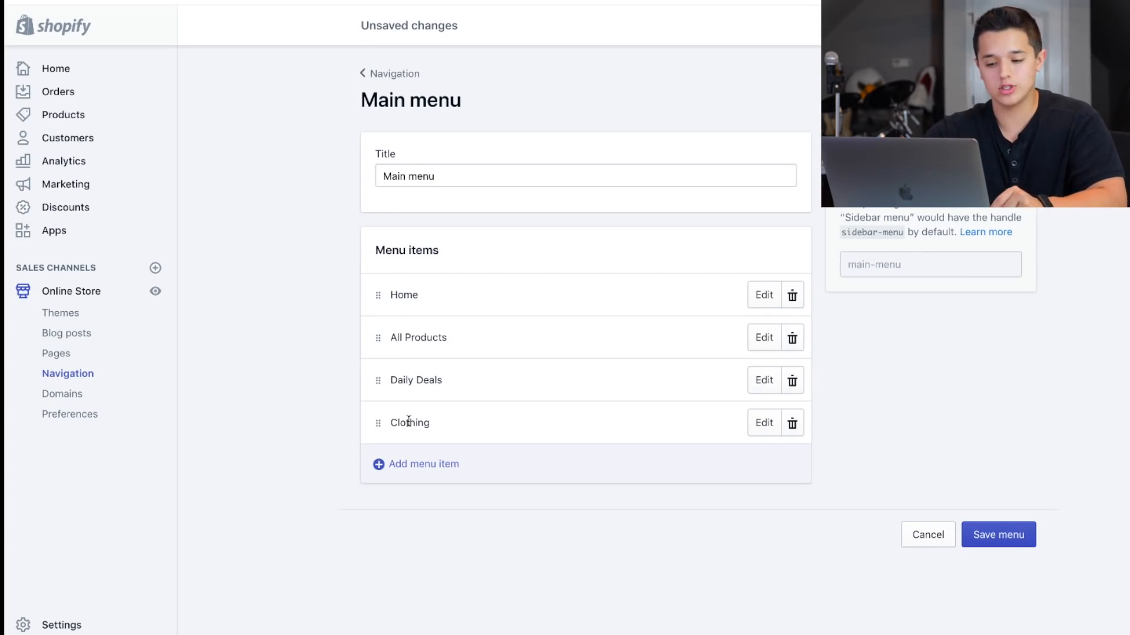
Remove the Clothing item from the Main menu and confirm the removal.
mouse_move(424, 634)
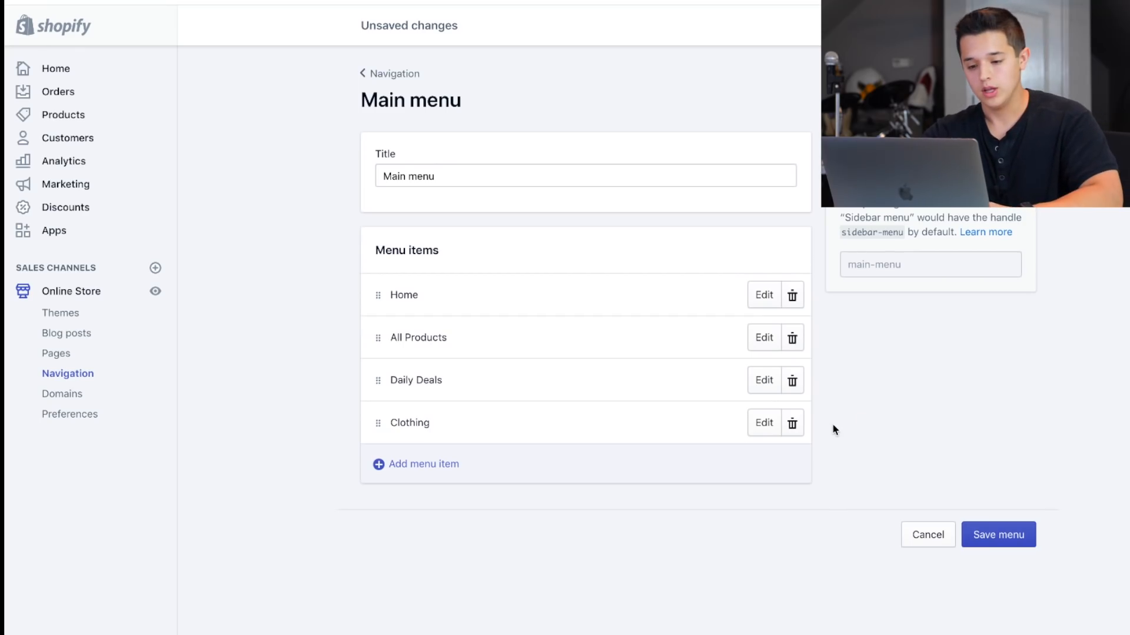
left_click(791, 422)
left_click(789, 193)
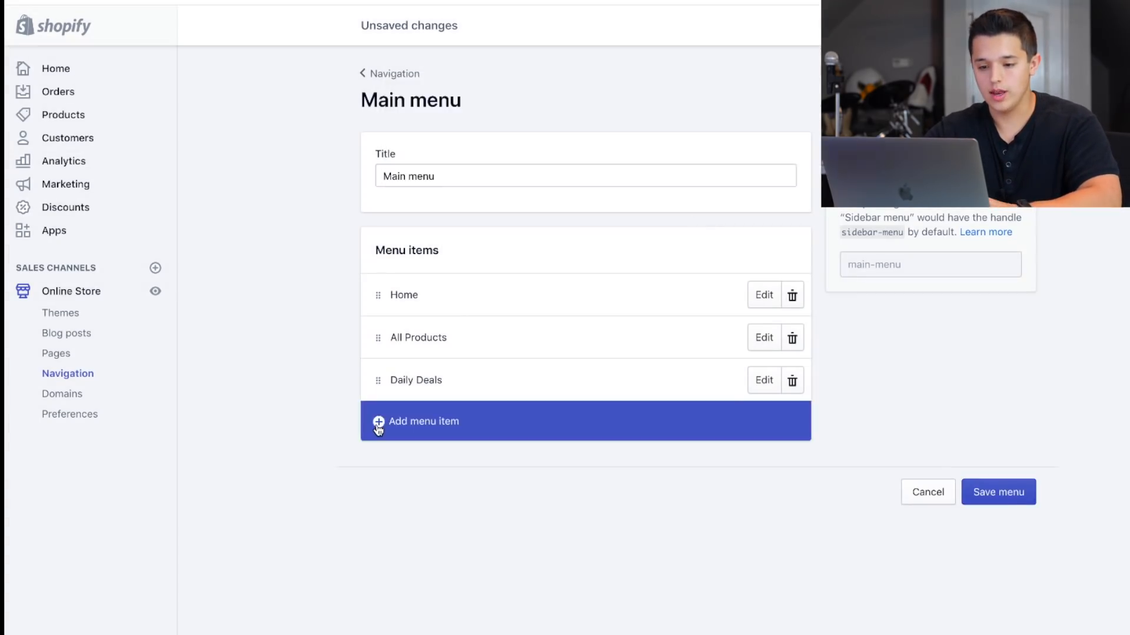
Add a menu item named "Contact Us" linked to the All Products products link and save the Main menu.
left_click(412, 422)
left_click(416, 349)
type("Contact Us")
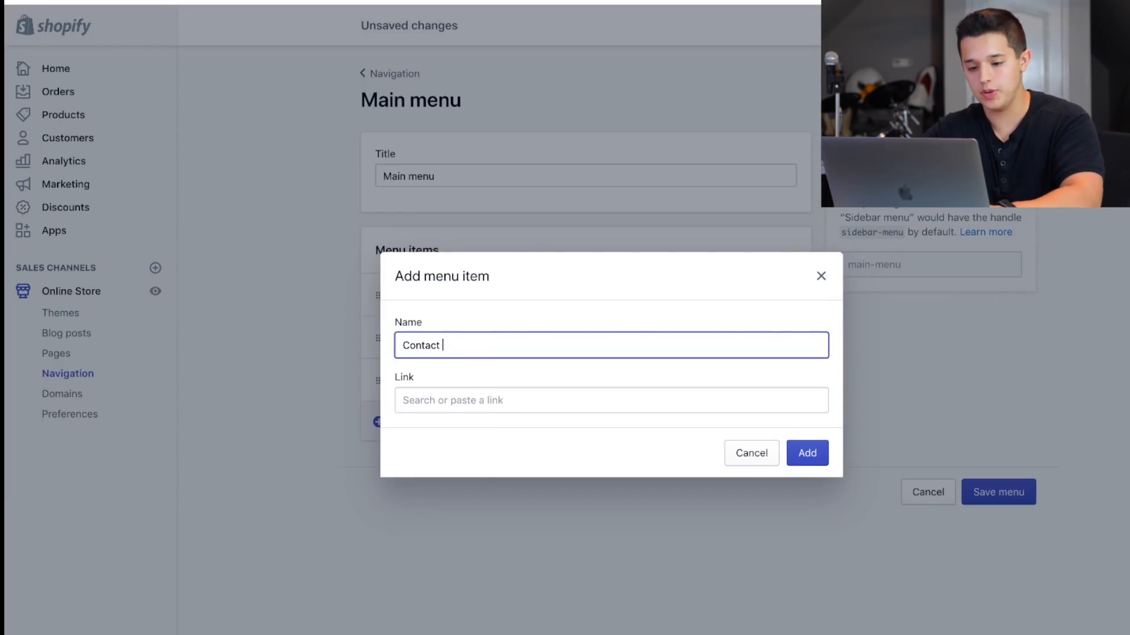
left_click(434, 398)
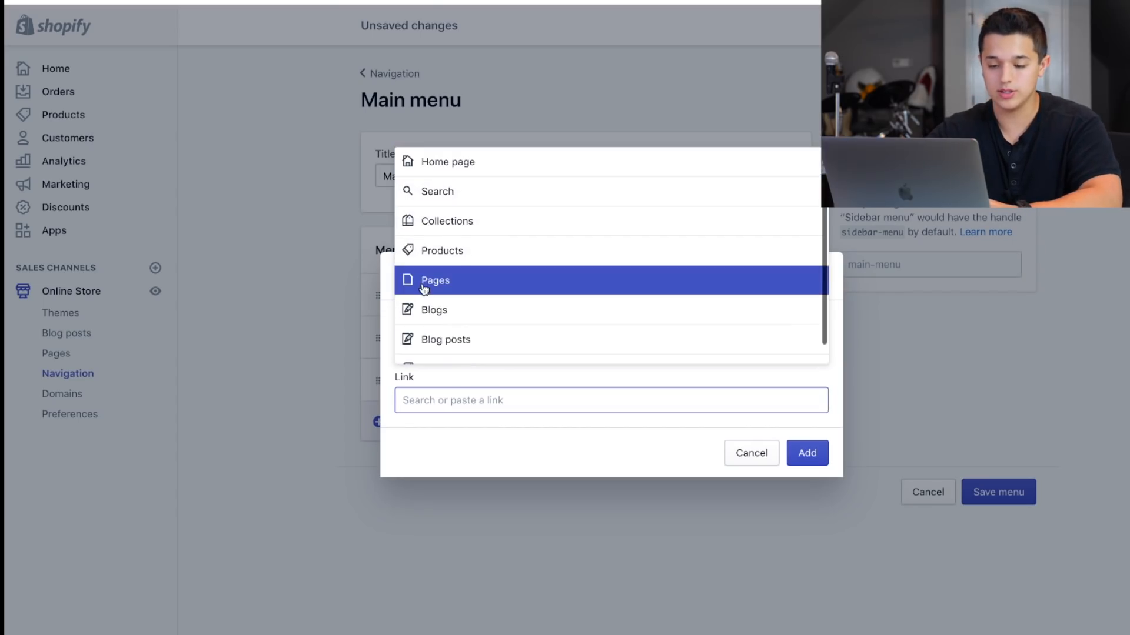
left_click(422, 286)
left_click(427, 356)
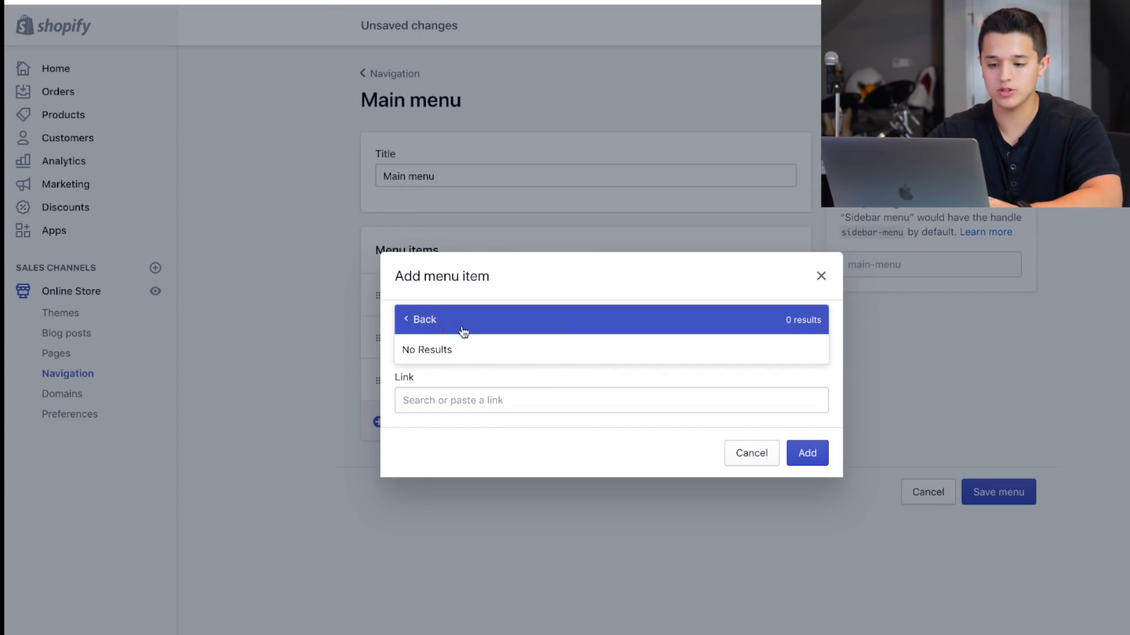
left_click(411, 321)
left_click(456, 254)
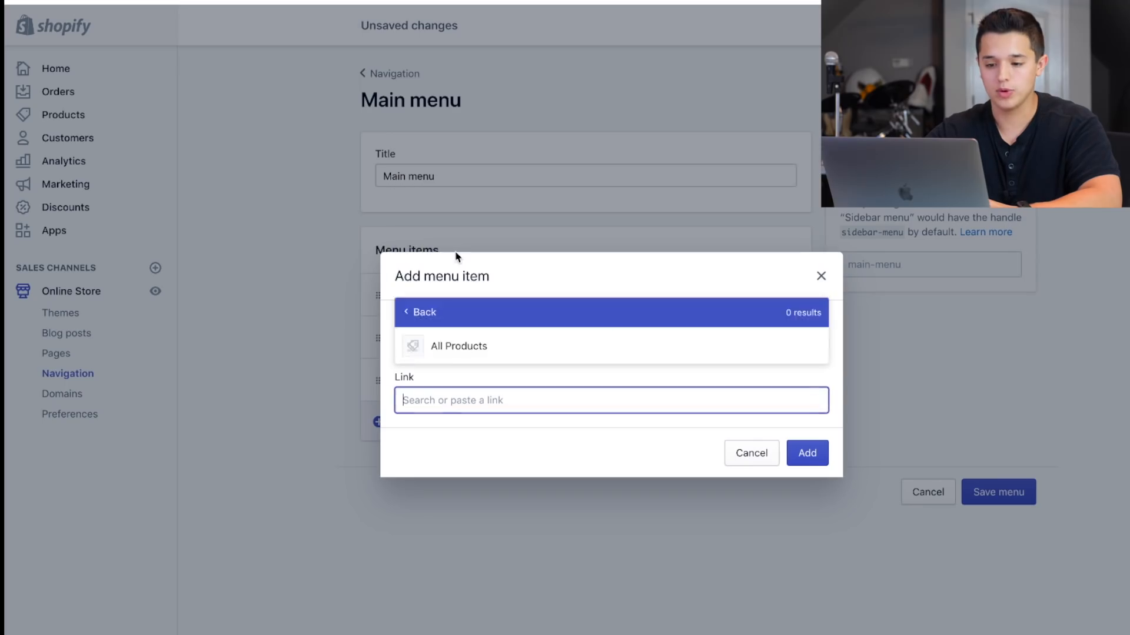
left_click(464, 352)
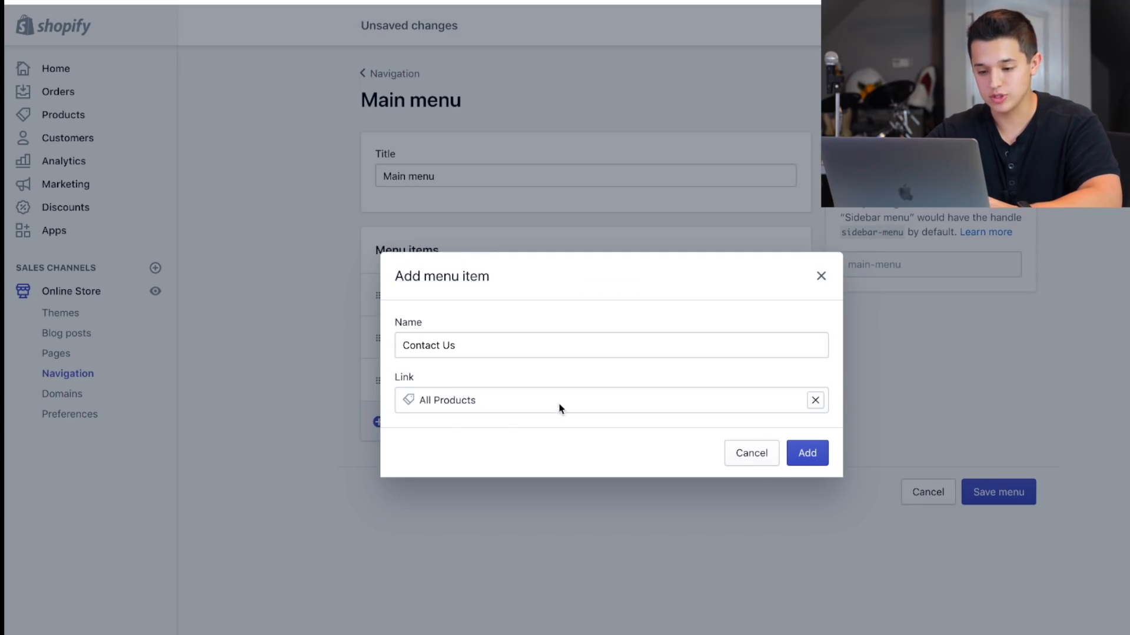
left_click(810, 463)
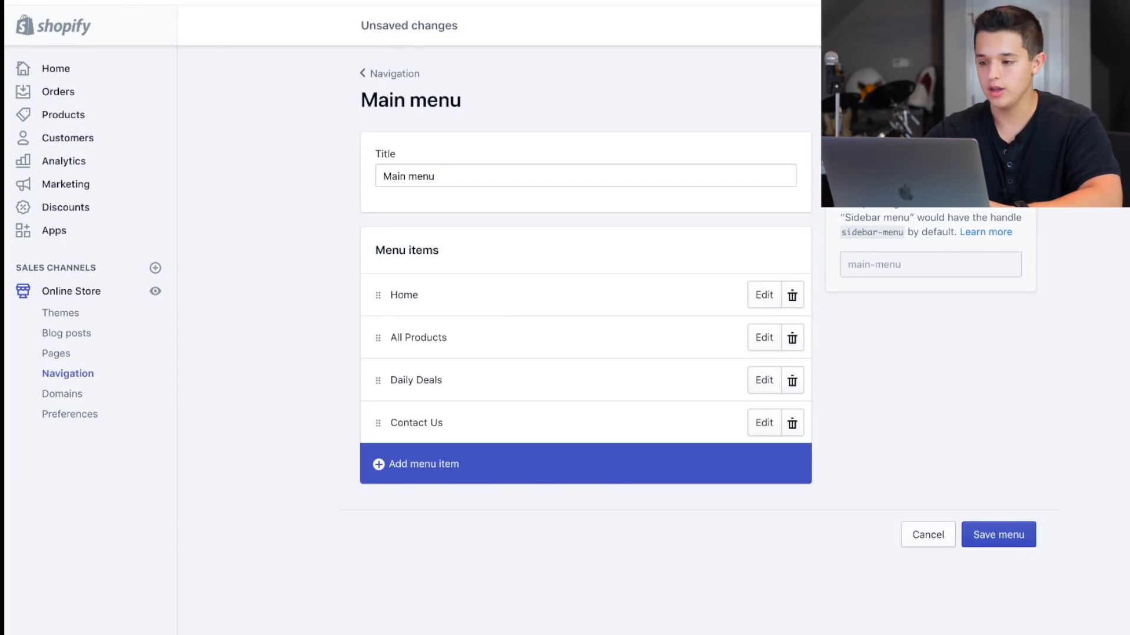
left_click(999, 535)
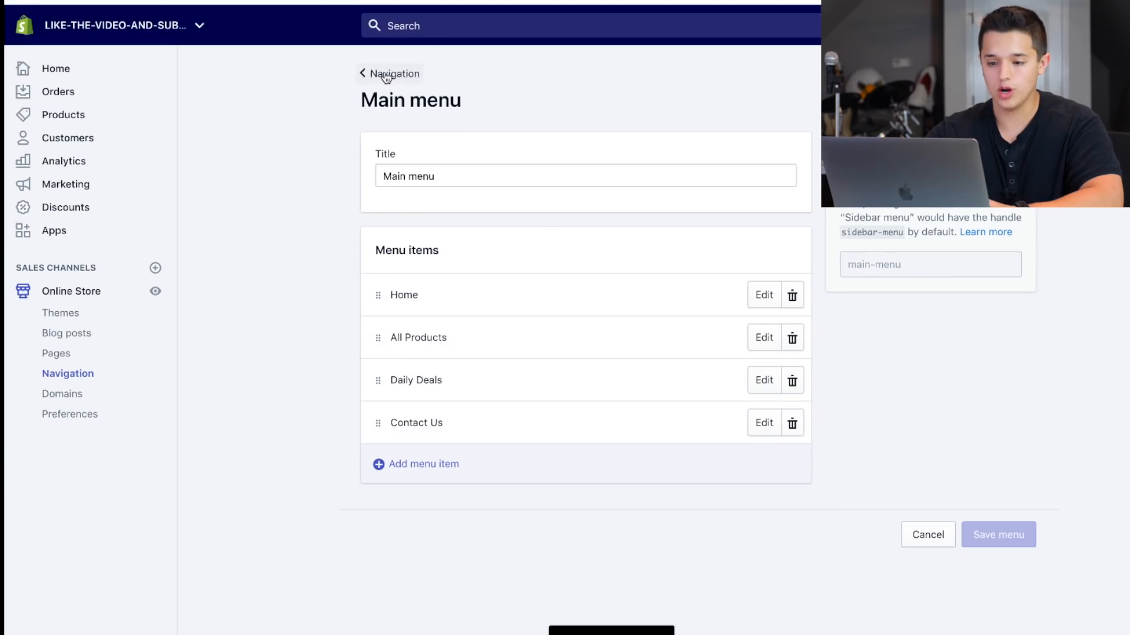
left_click(385, 75)
left_click(630, 232)
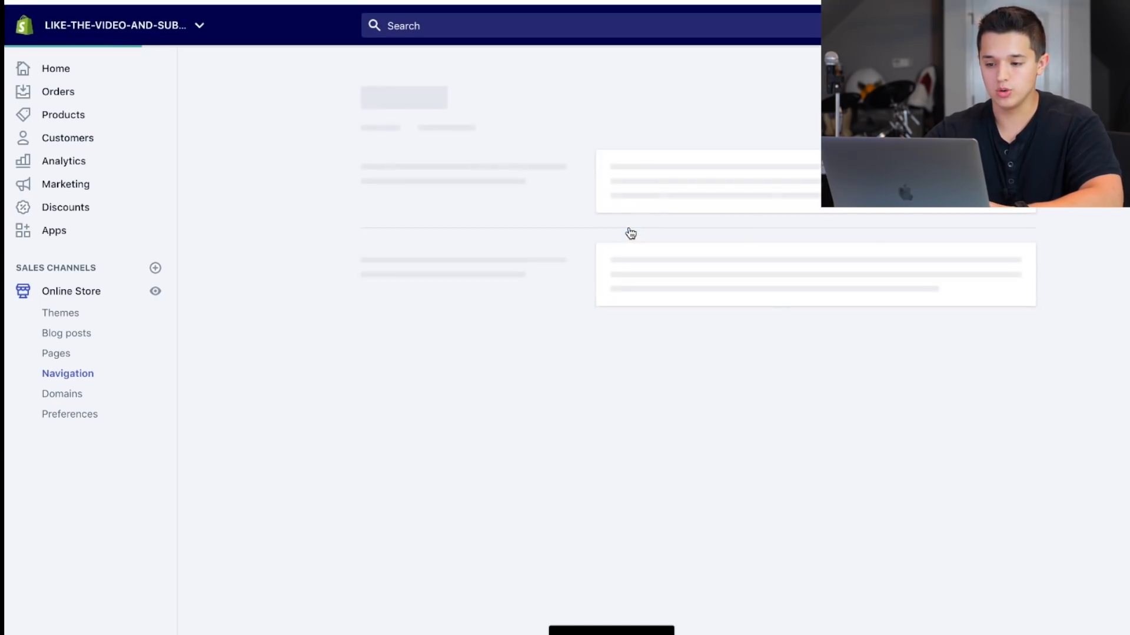
left_click(384, 352)
left_click(436, 341)
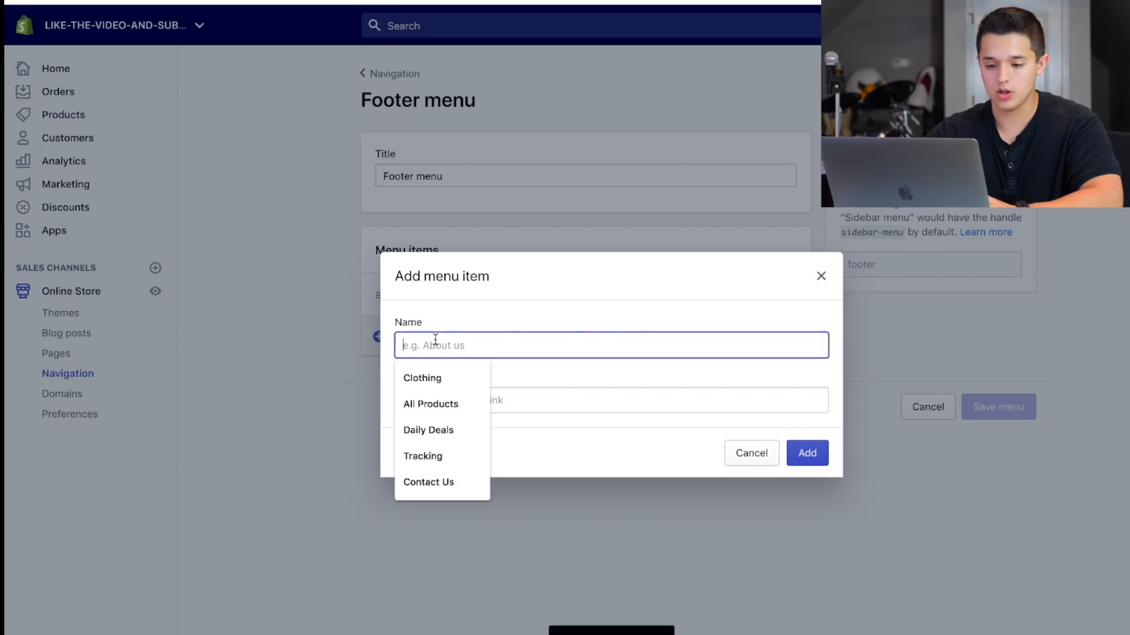
left_click(821, 278)
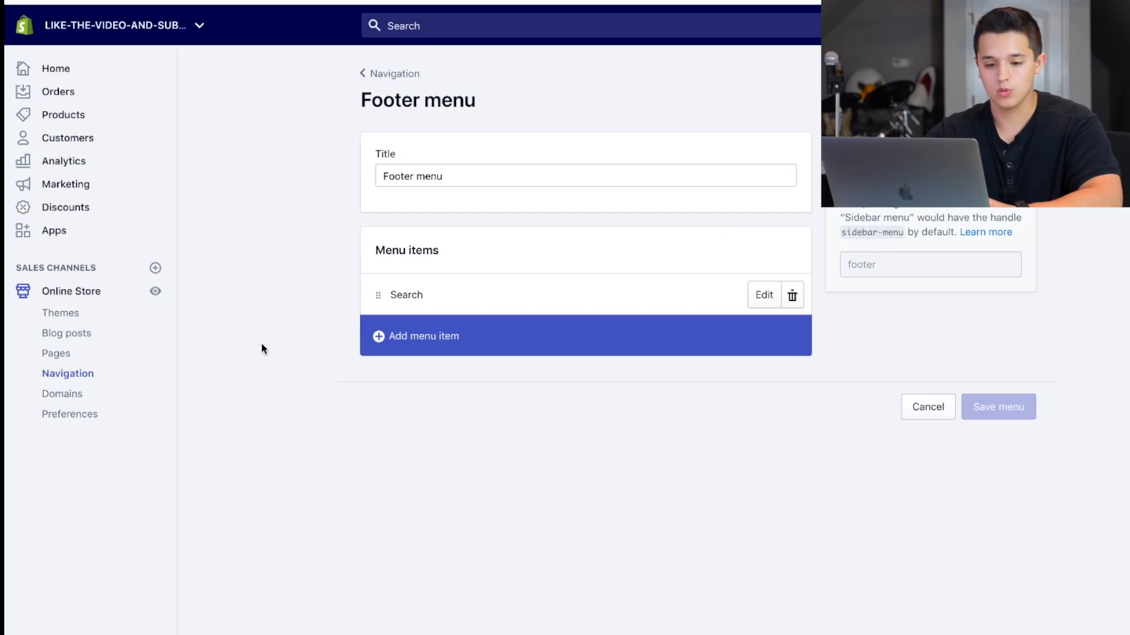
Start a new page in the Online Store and title it "Privacy Policy".
left_click(81, 359)
left_click(386, 379)
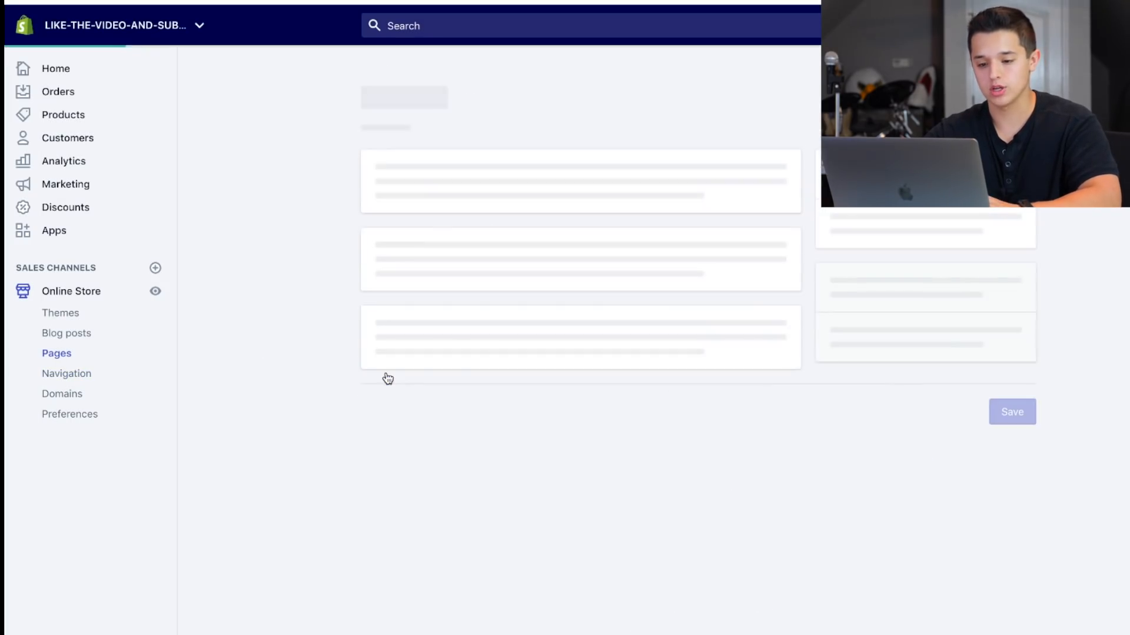
left_click(457, 200)
type("Pr")
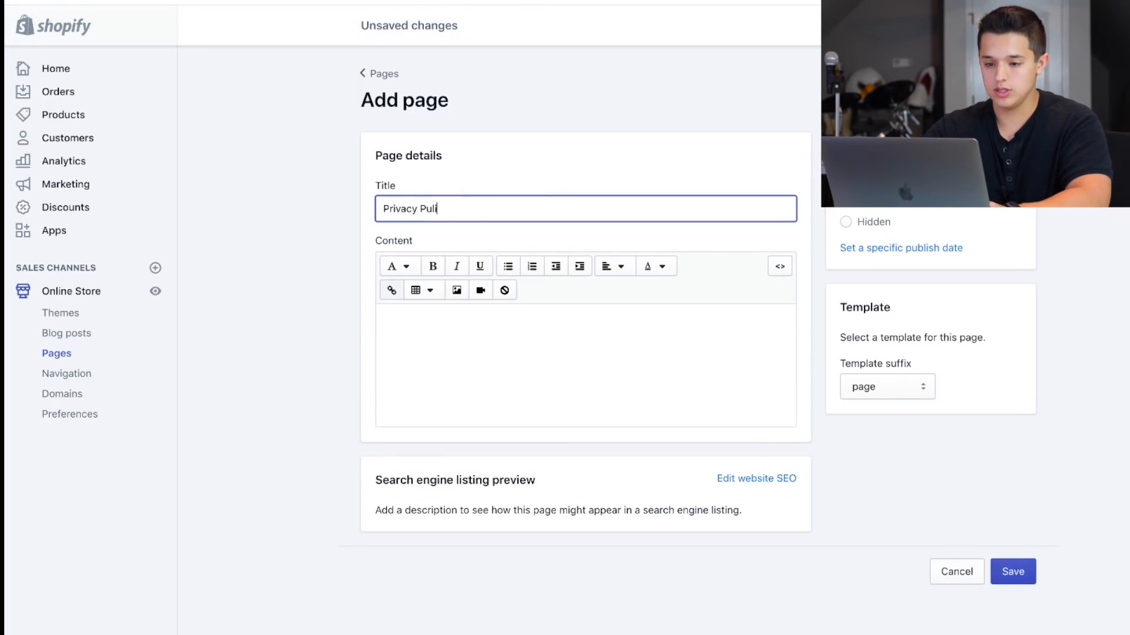
type("ivacy Policy")
left_click(694, 367)
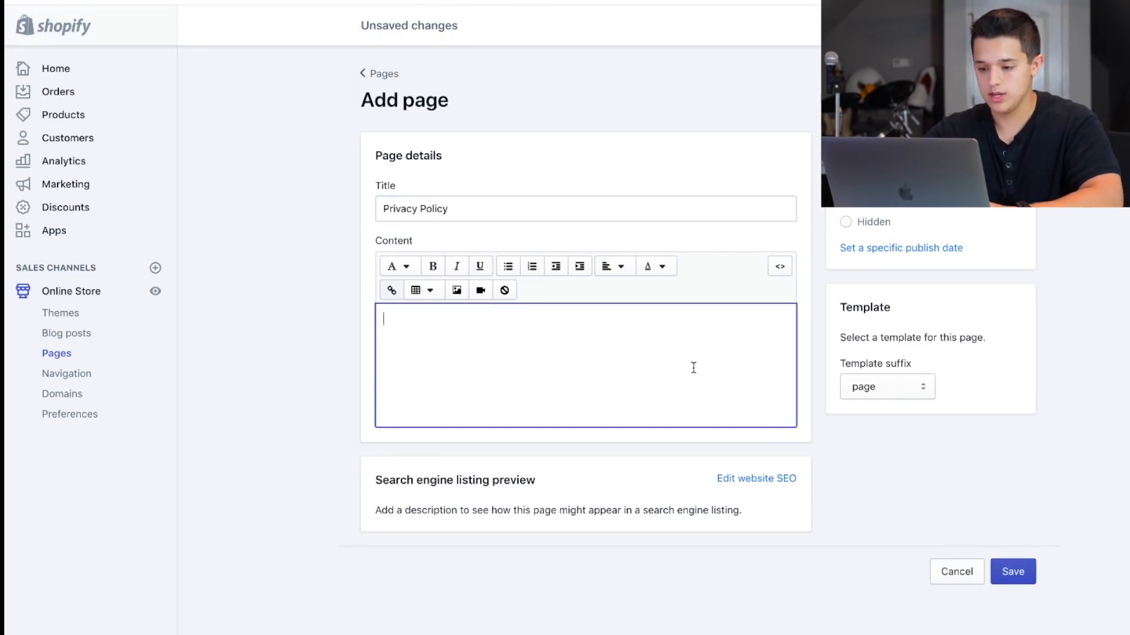
Check the new page's template options and set its template suffix to page.contact.
left_click(867, 387)
left_click(707, 376)
left_click(637, 320)
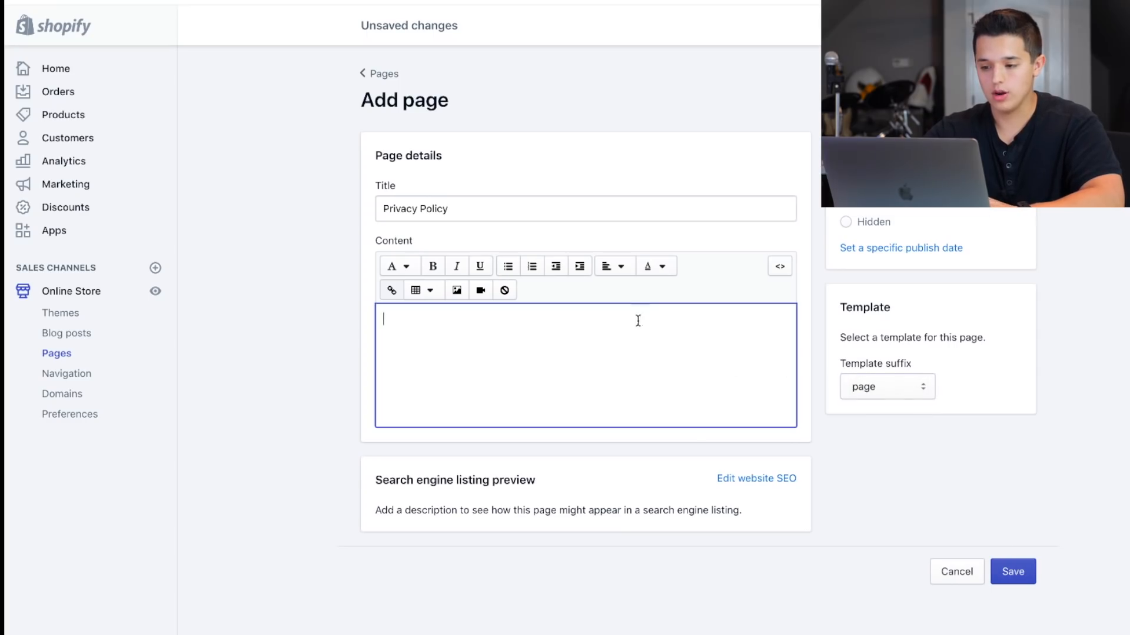
left_click(848, 395)
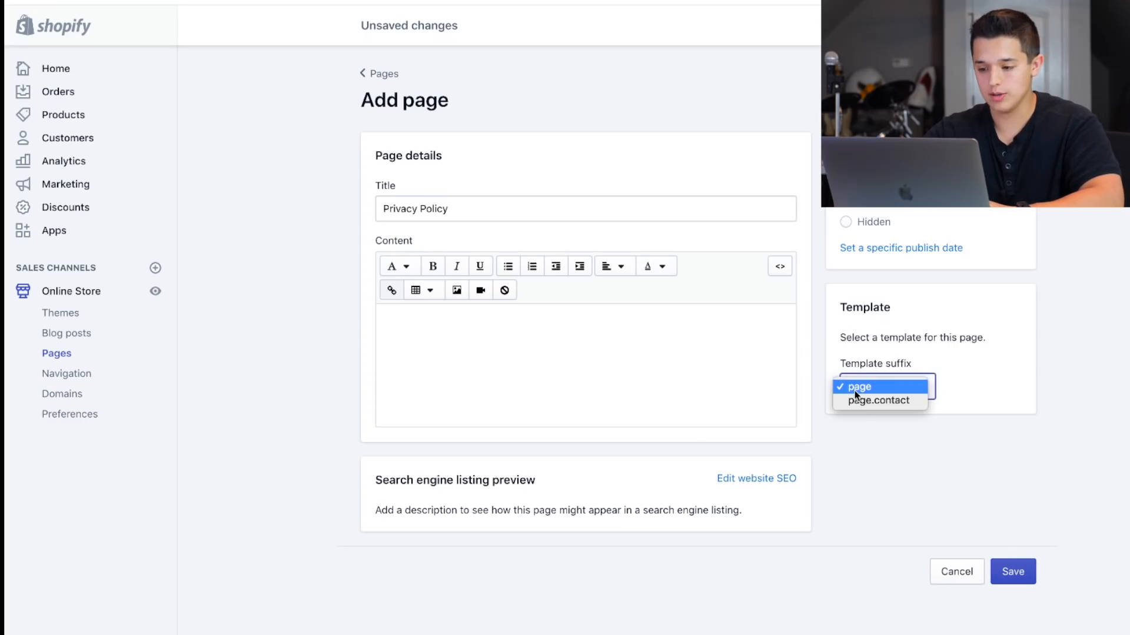
left_click(833, 349)
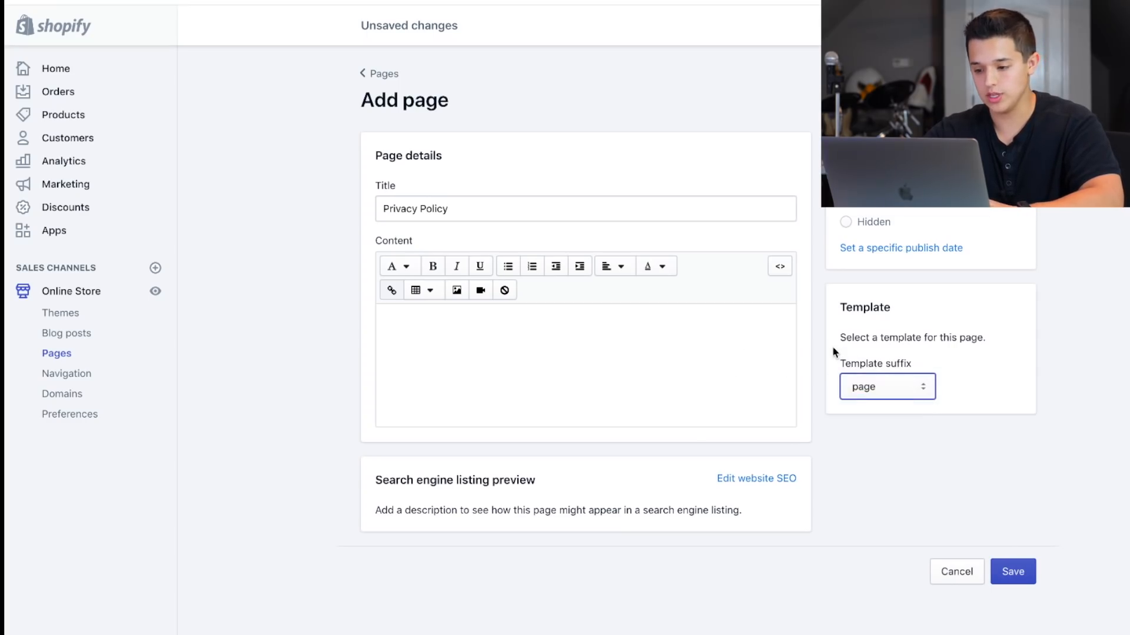
left_click(856, 379)
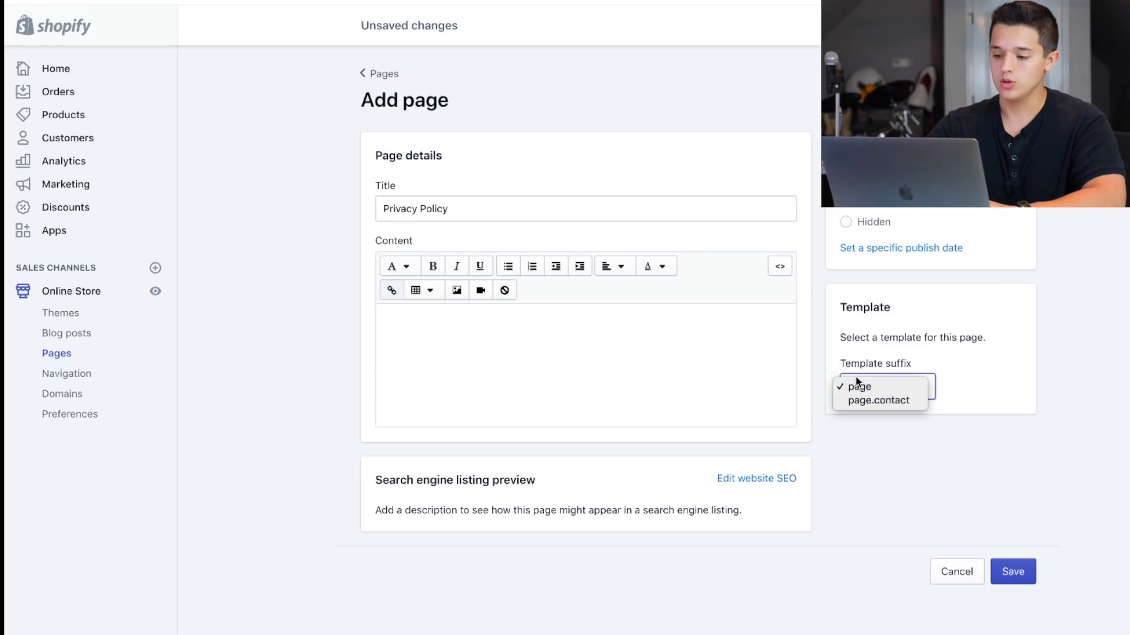
left_click(856, 400)
Replace the page's title with "Contact Us" and save the page.
left_click(429, 205)
key("super+a")
type("Contact ")
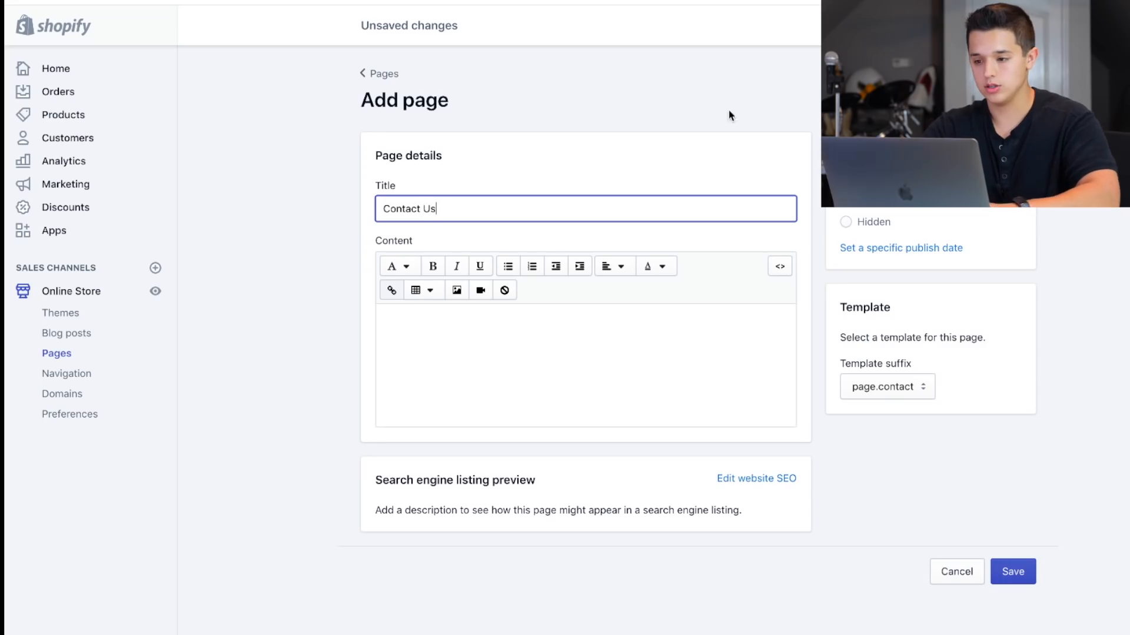
type("Us")
key("Return")
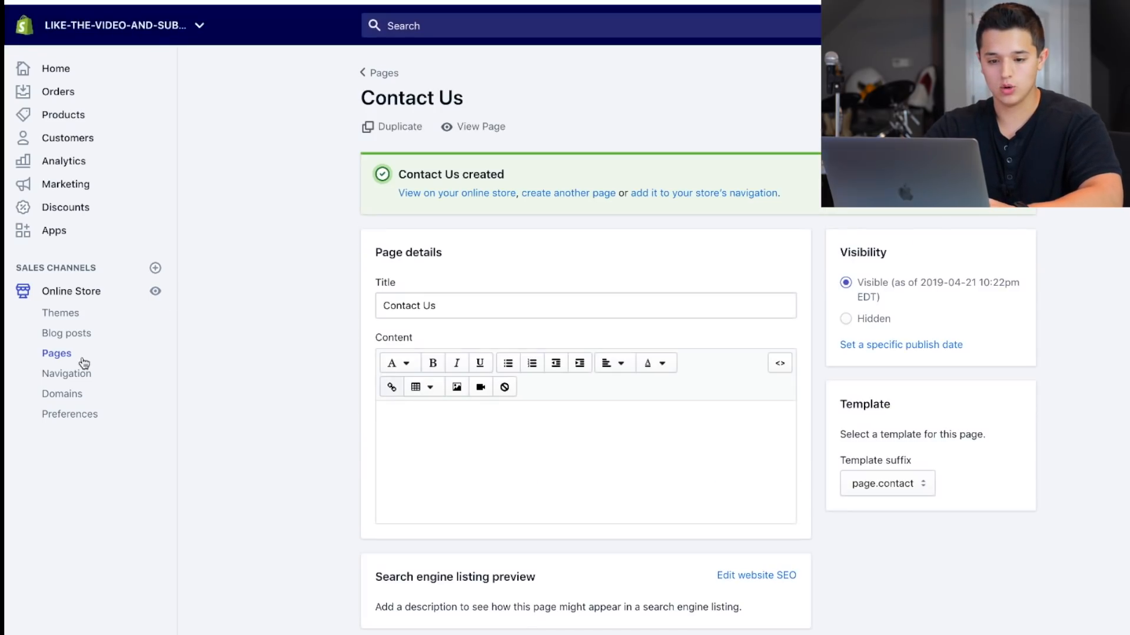
Relink the Main menu's Contact Us item to the Contact Us page and save the menu.
left_click(74, 374)
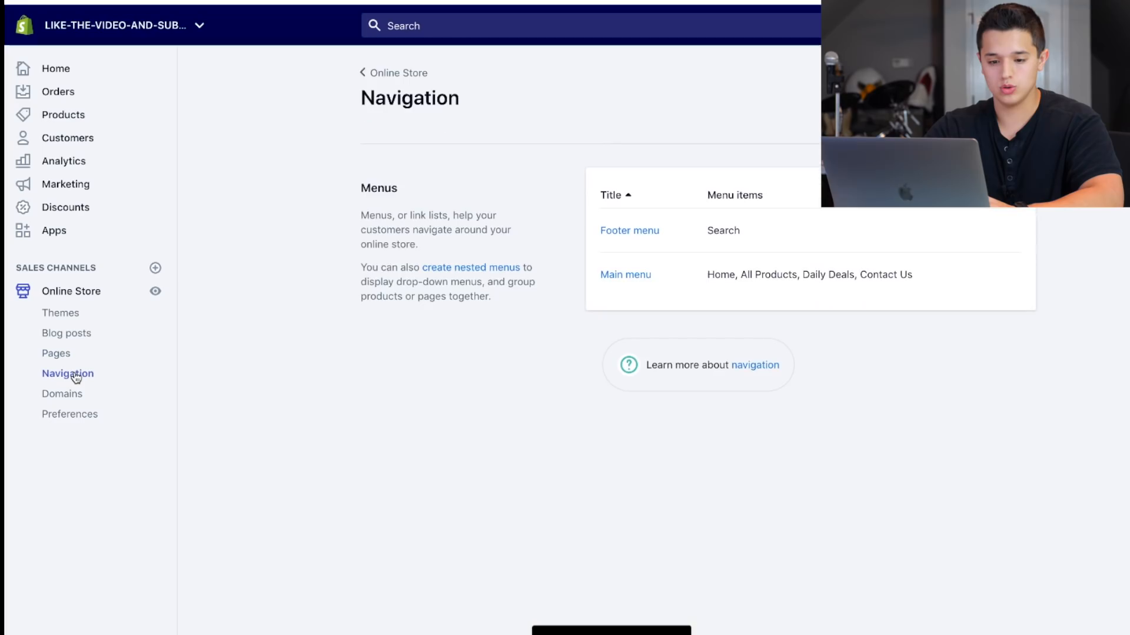
left_click(606, 276)
left_click(759, 425)
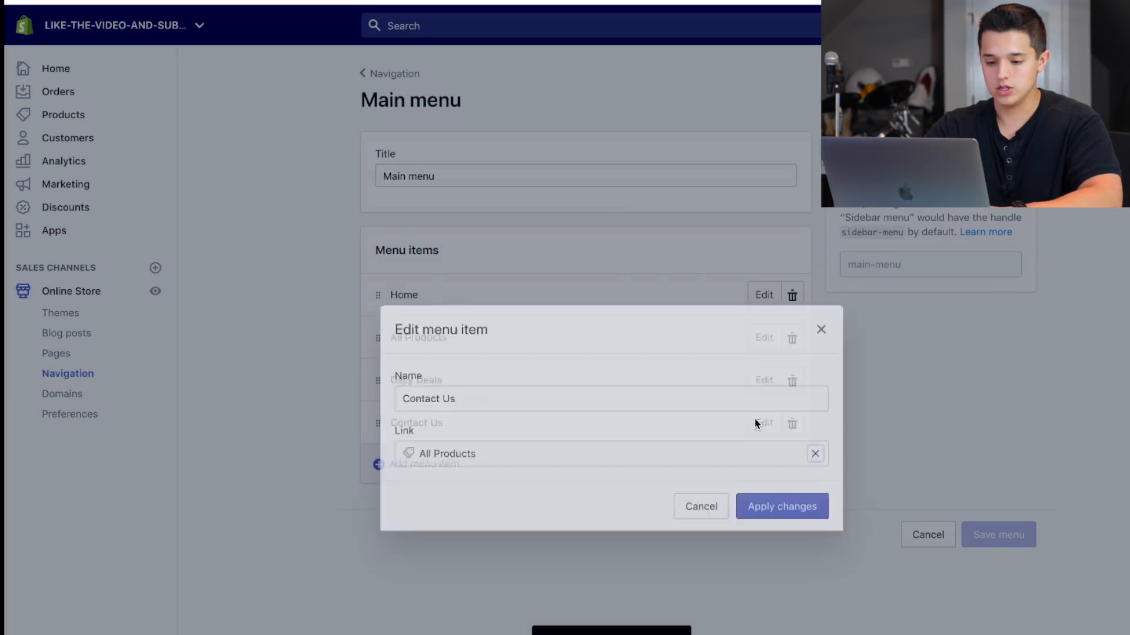
left_click(815, 400)
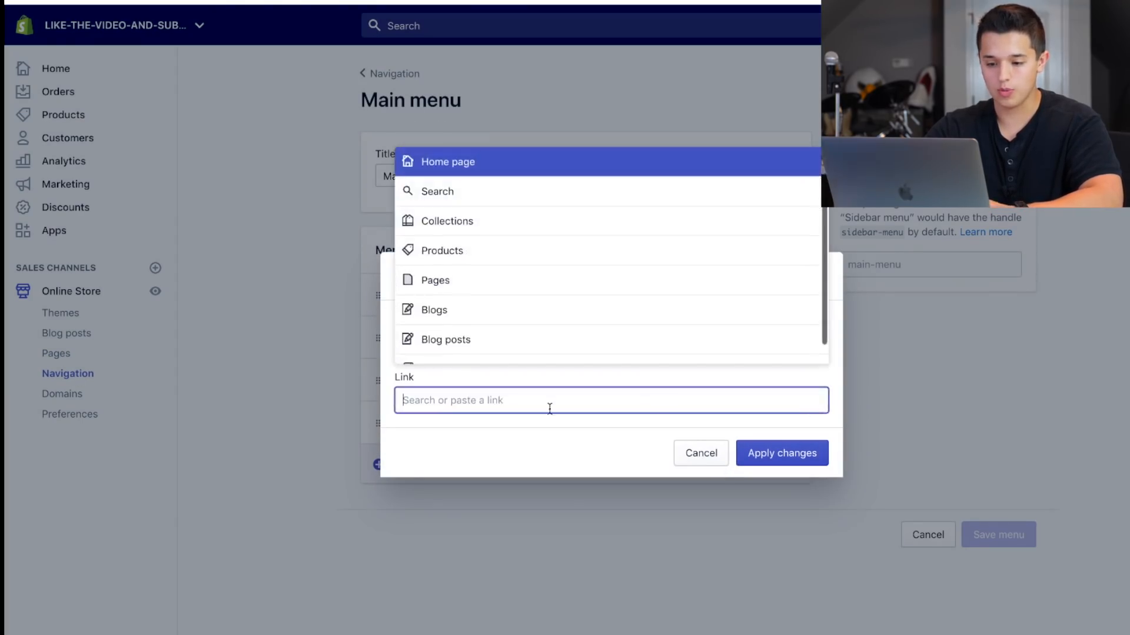
left_click(444, 293)
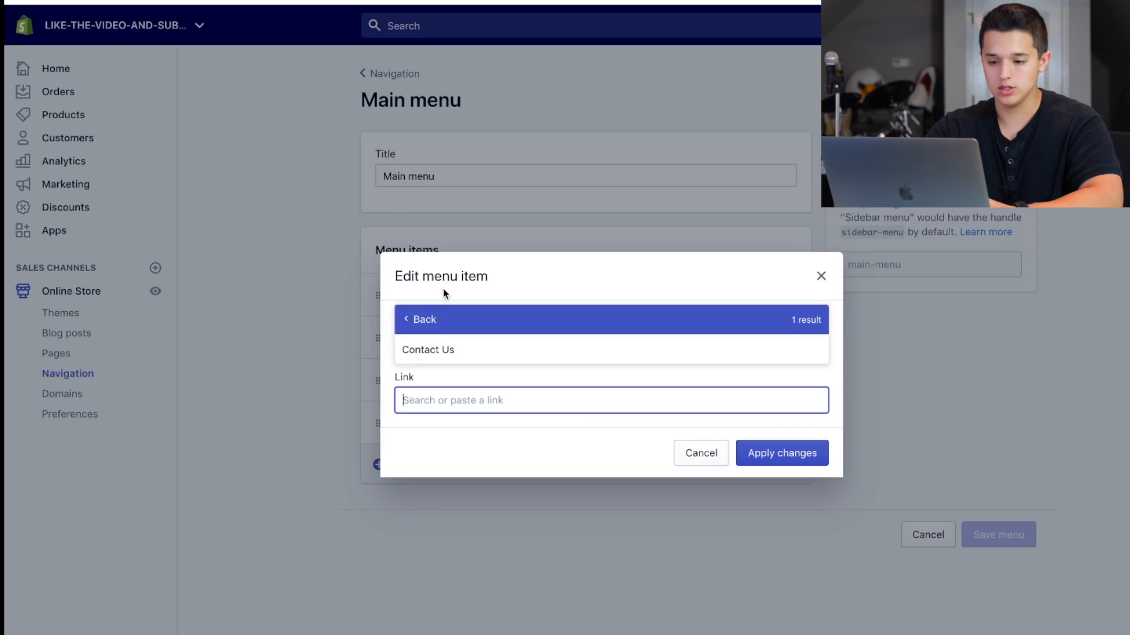
left_click(444, 350)
left_click(765, 456)
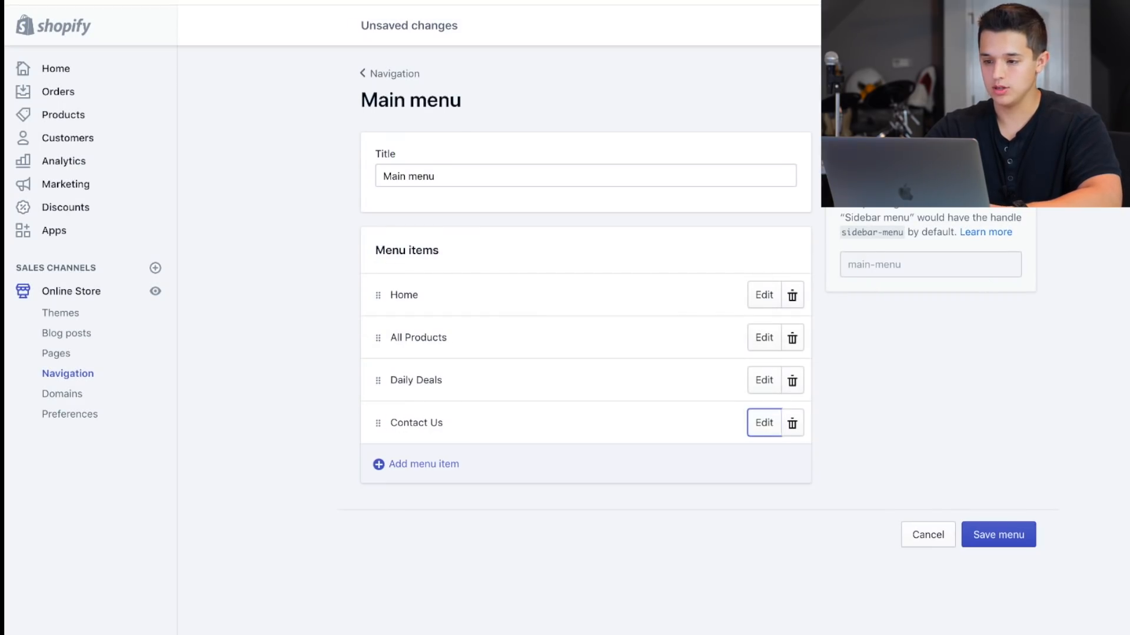
left_click(999, 535)
View the live online store and examine the Contact Us page's form and footer.
left_click(156, 293)
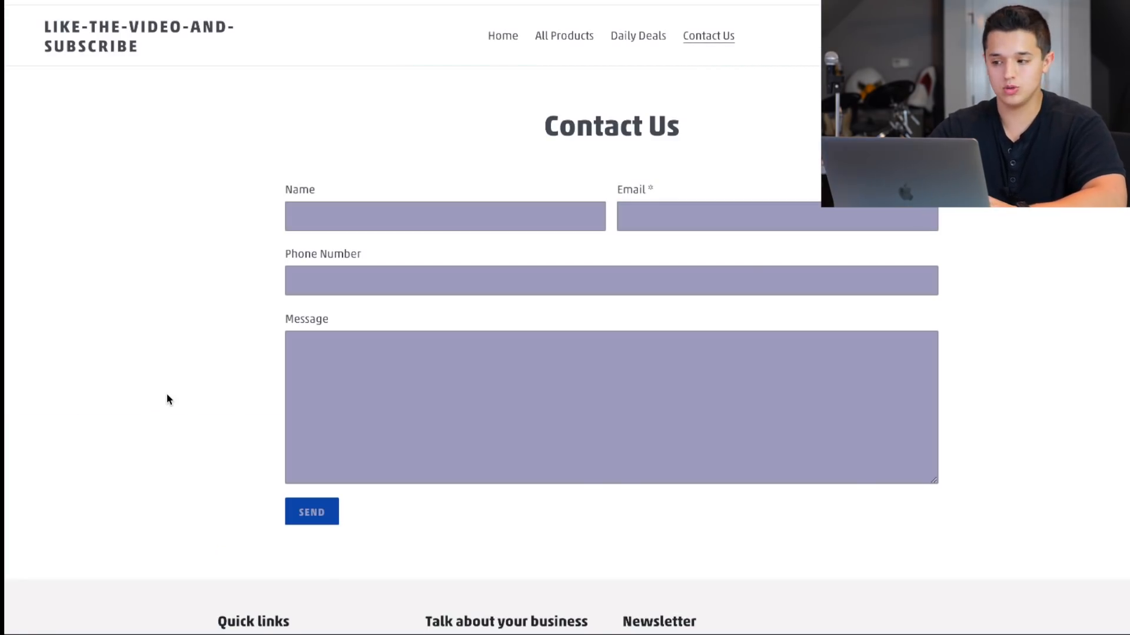
scroll(167, 395, "down", 3)
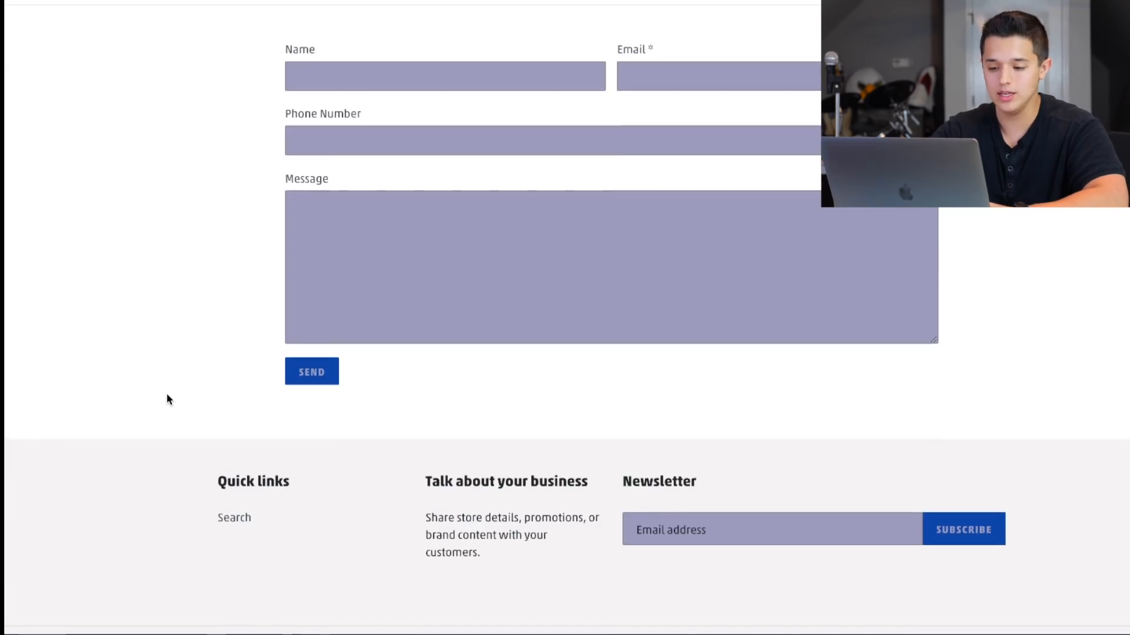
scroll(167, 395, "up", 3)
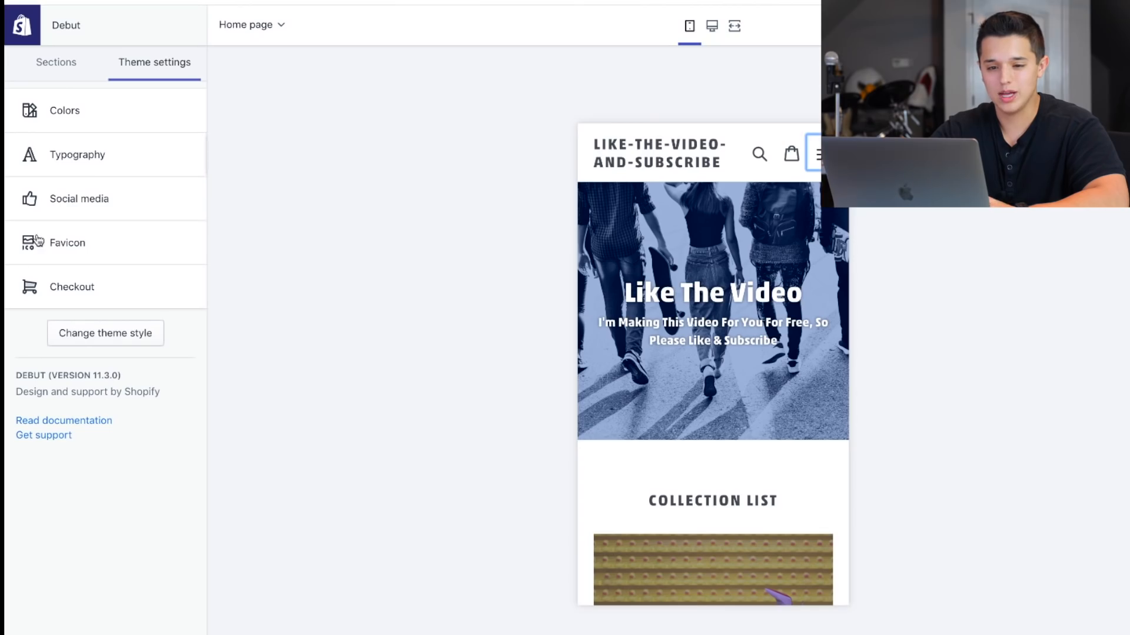
Set the form fields' background color in the theme's color settings to the gray used for the field borders.
left_click(61, 116)
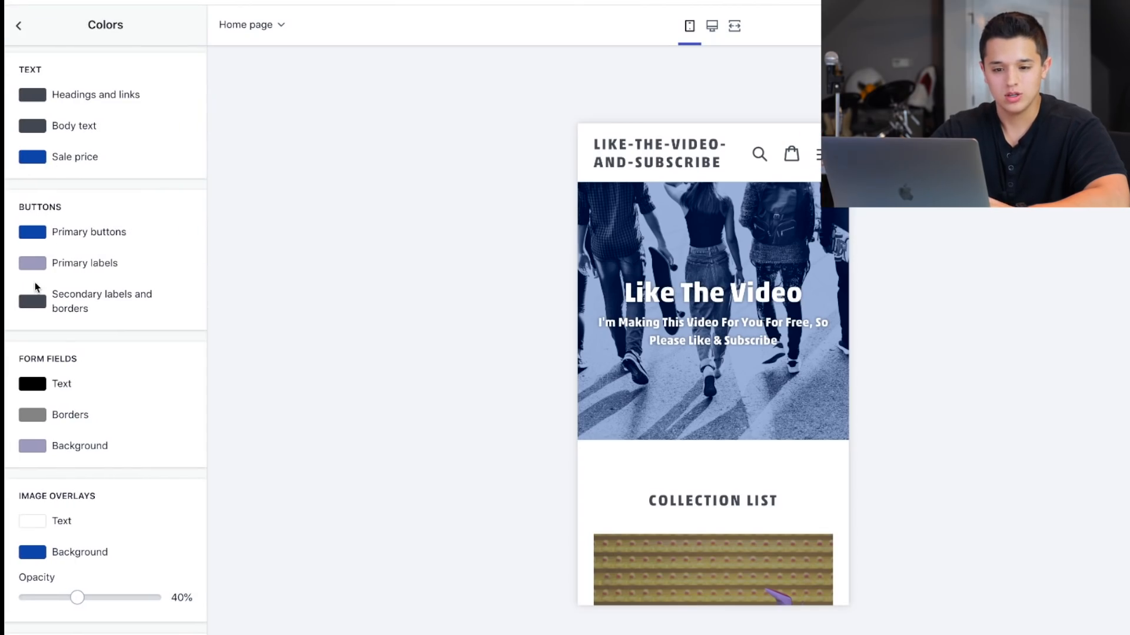
scroll(29, 266, "down", 2)
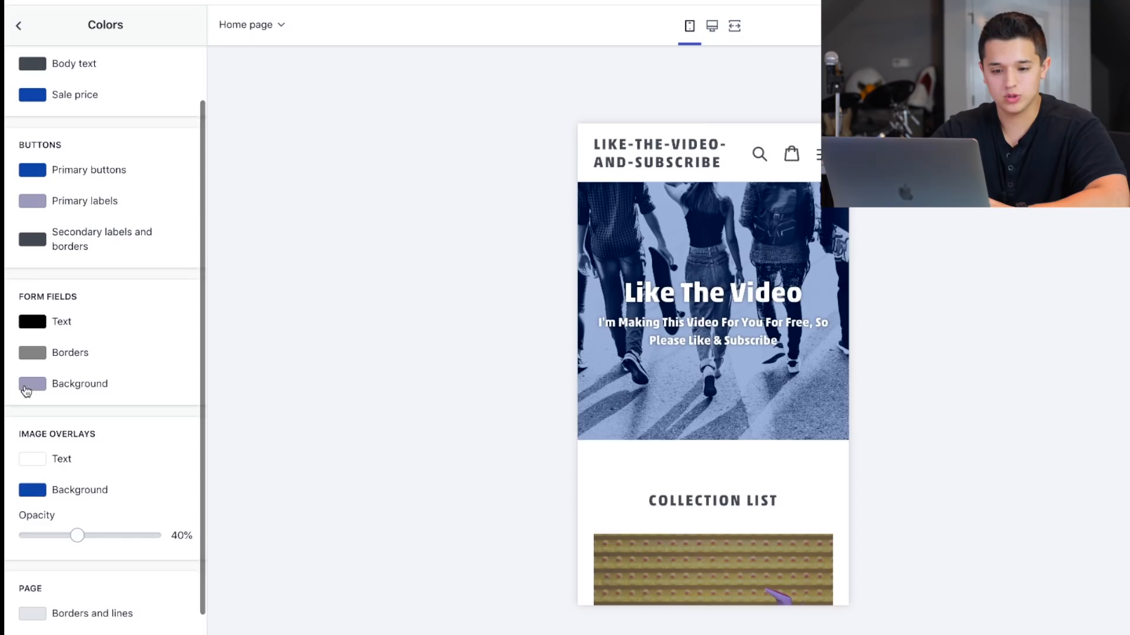
left_click(26, 389)
scroll(133, 334, "down", 1)
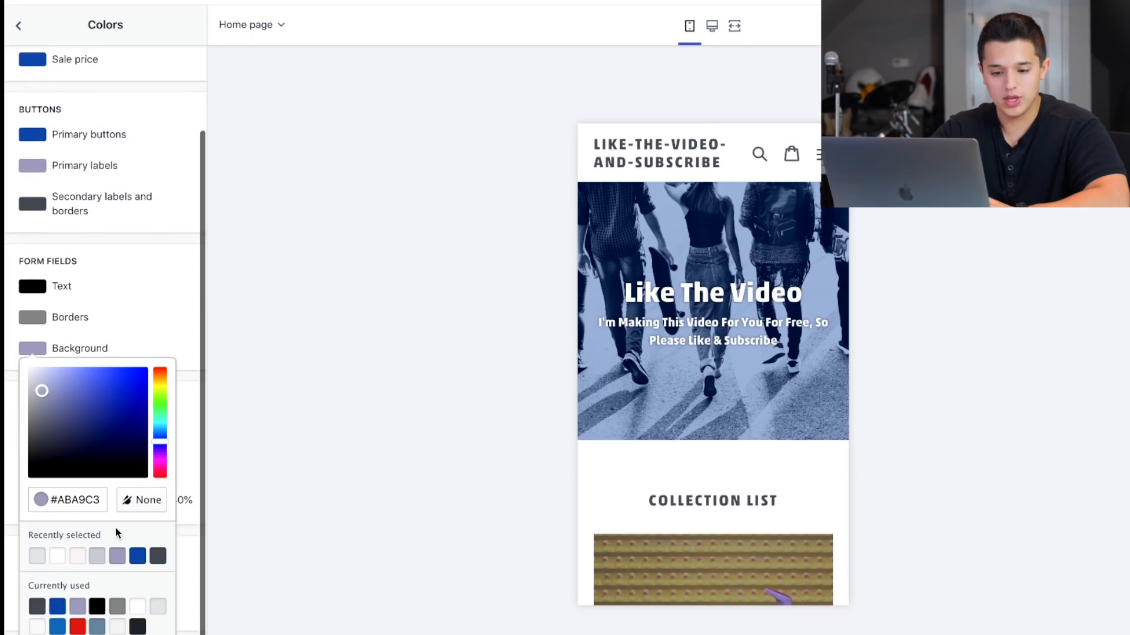
left_click(118, 606)
left_click(137, 331)
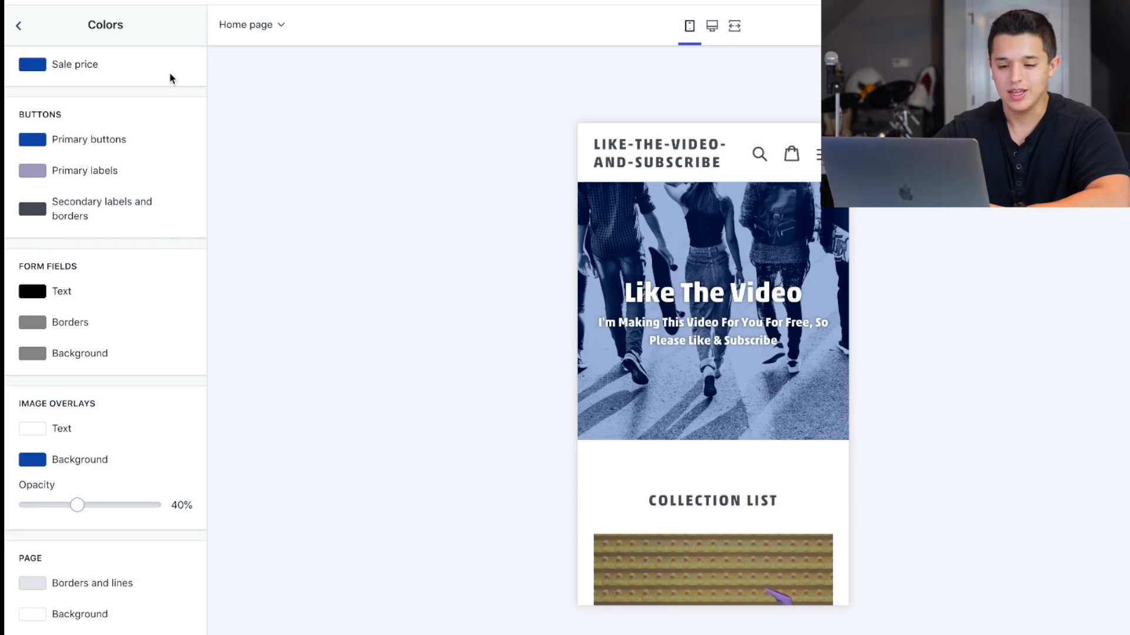
Set the theme's headings and links text color to the dark swatch #3D4246.
scroll(161, 88, "up", 1)
scroll(96, 124, "up", 2)
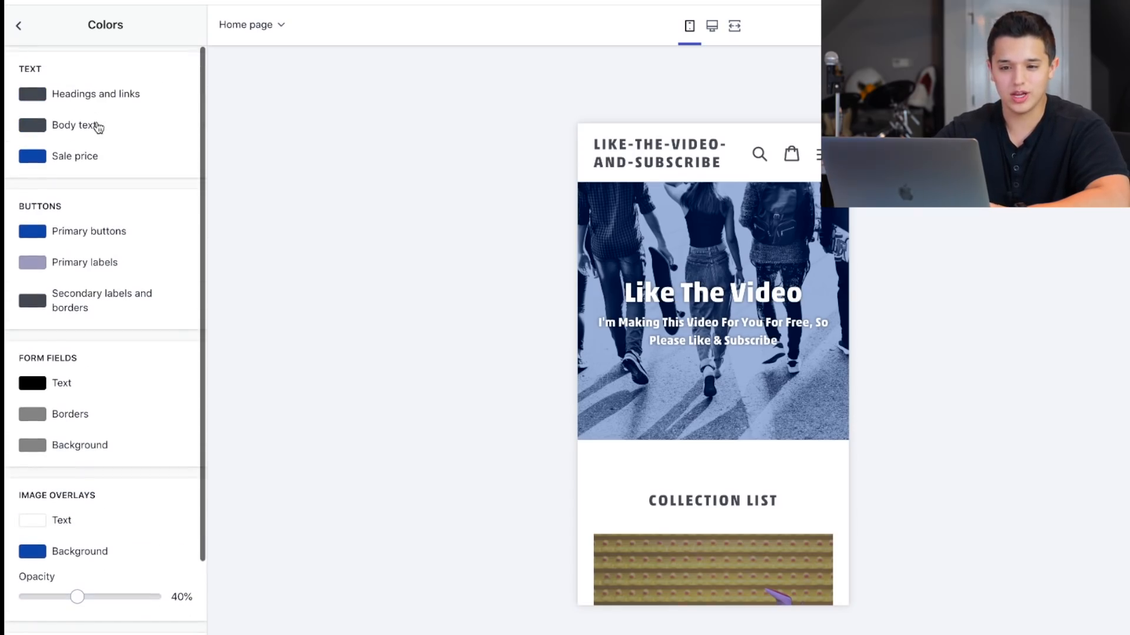
left_click(27, 98)
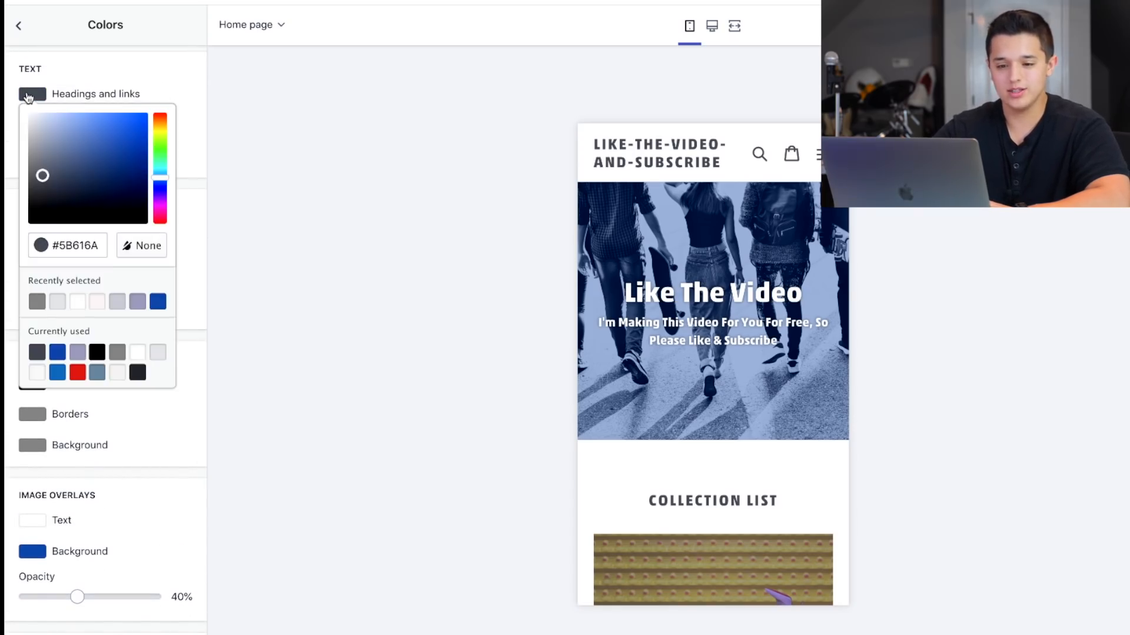
left_click(138, 373)
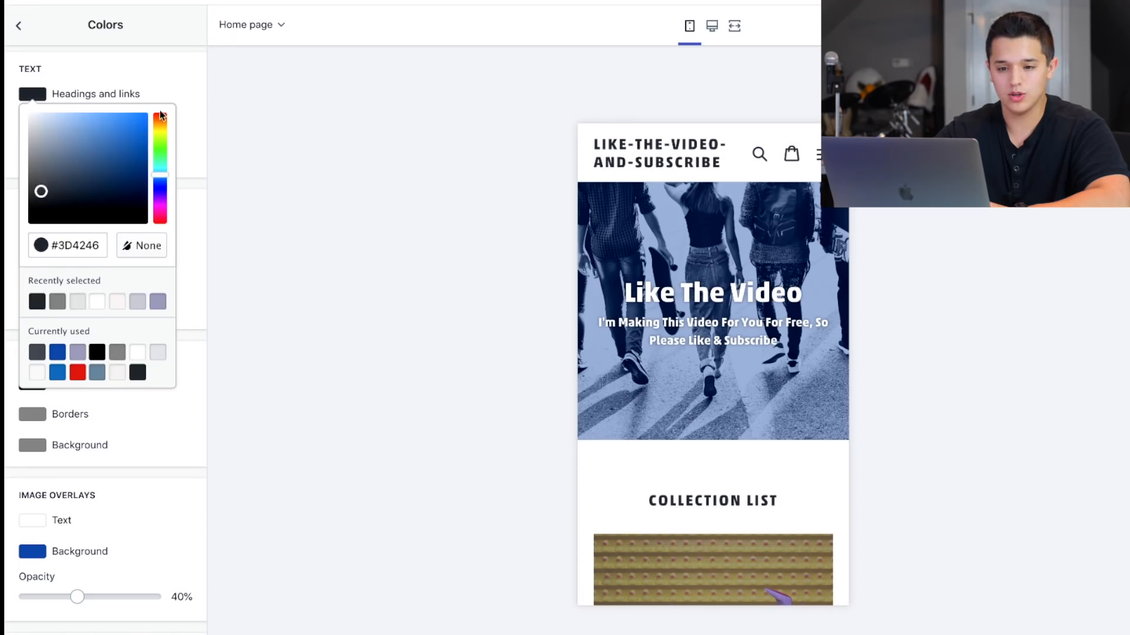
left_click(156, 63)
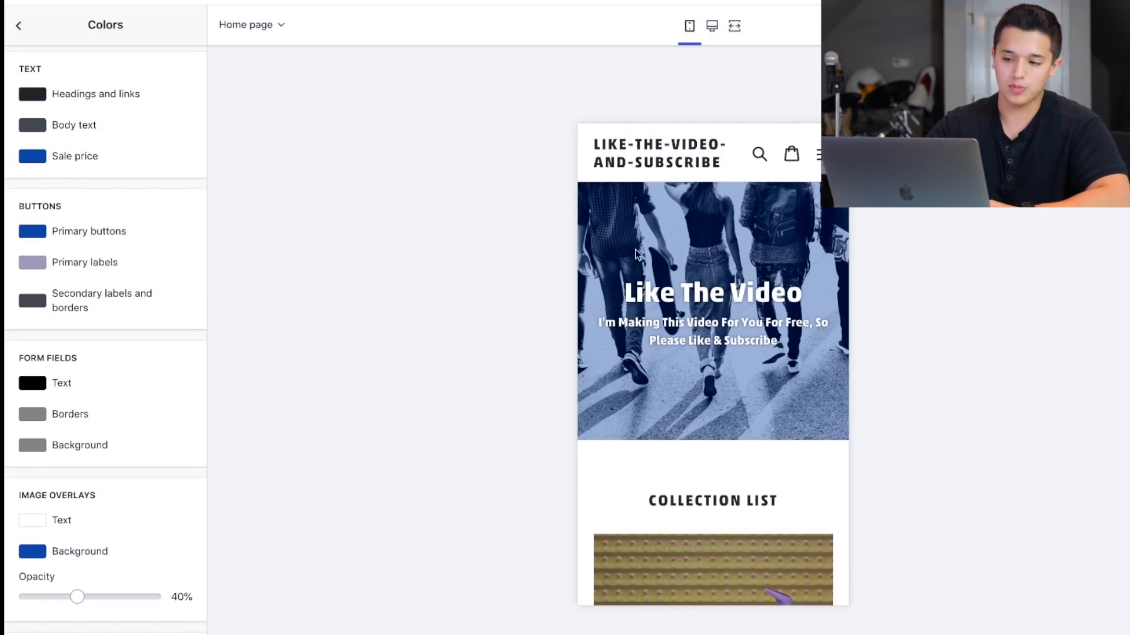
Review the home page in the mobile preview, and the Contact Us and Home pages of the live store.
scroll(666, 412, "down", 10)
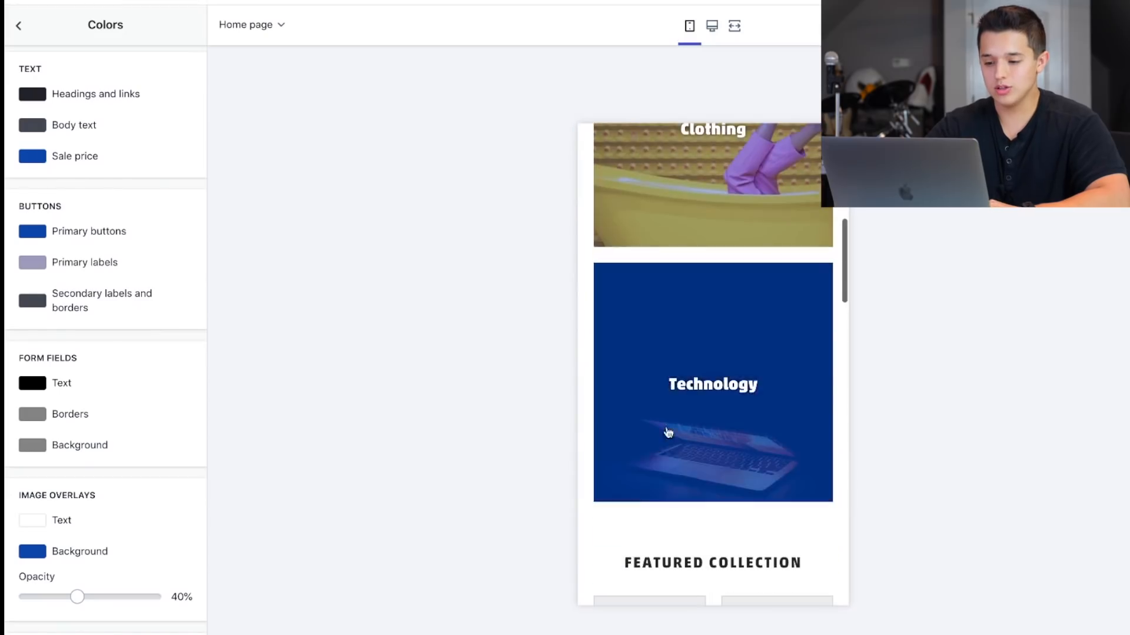
scroll(650, 459, "up", 10)
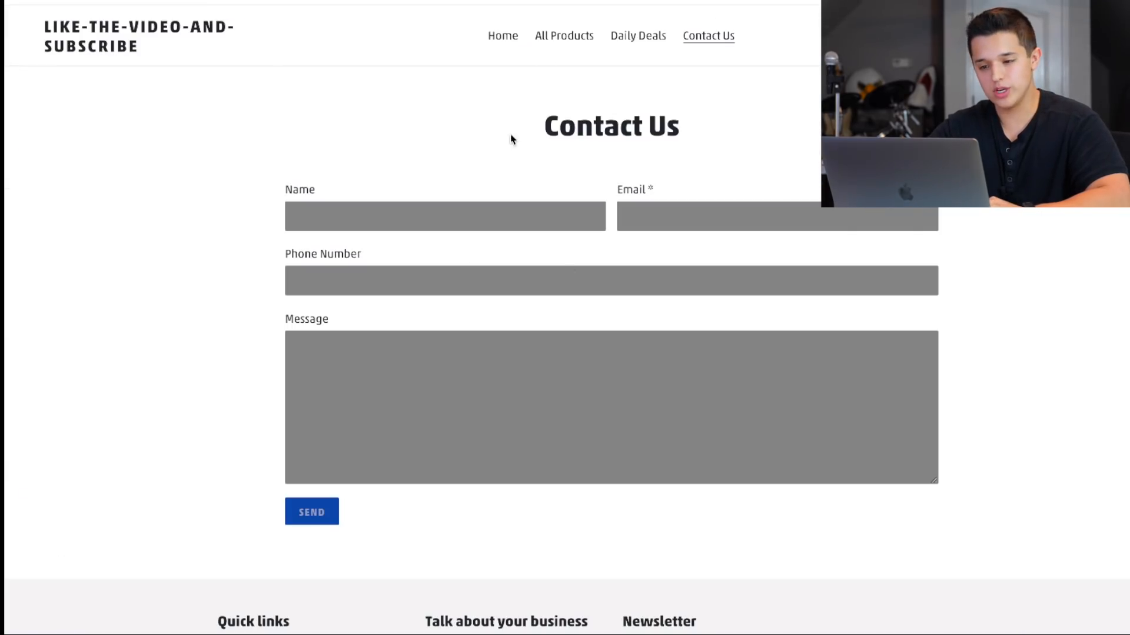
left_click_drag(734, 141, 401, 129)
left_click(401, 133)
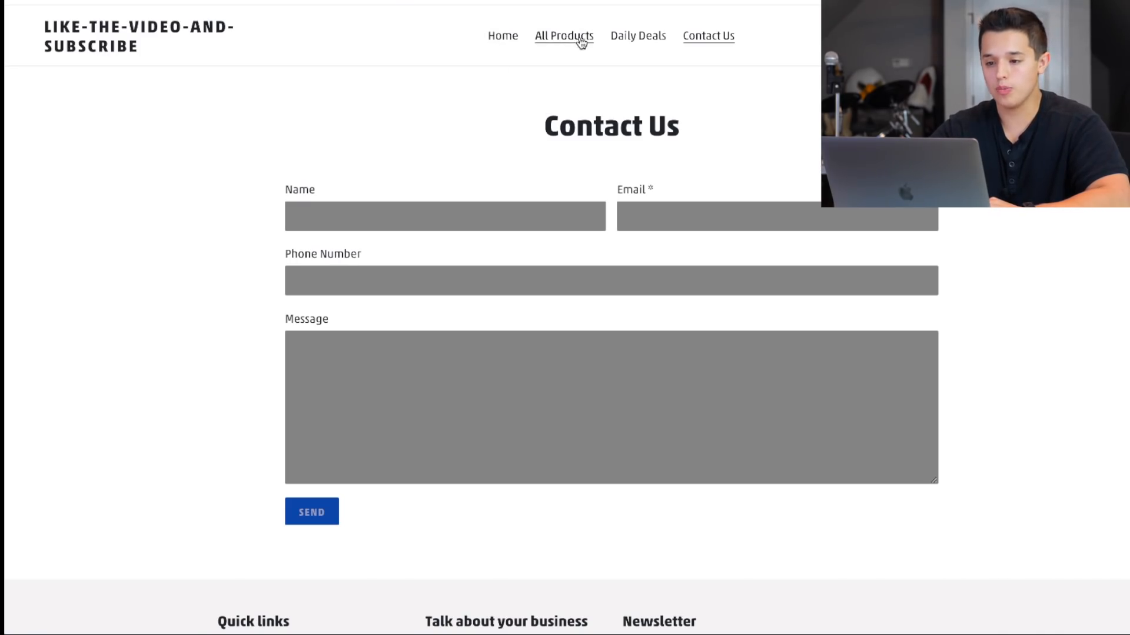
left_click(516, 35)
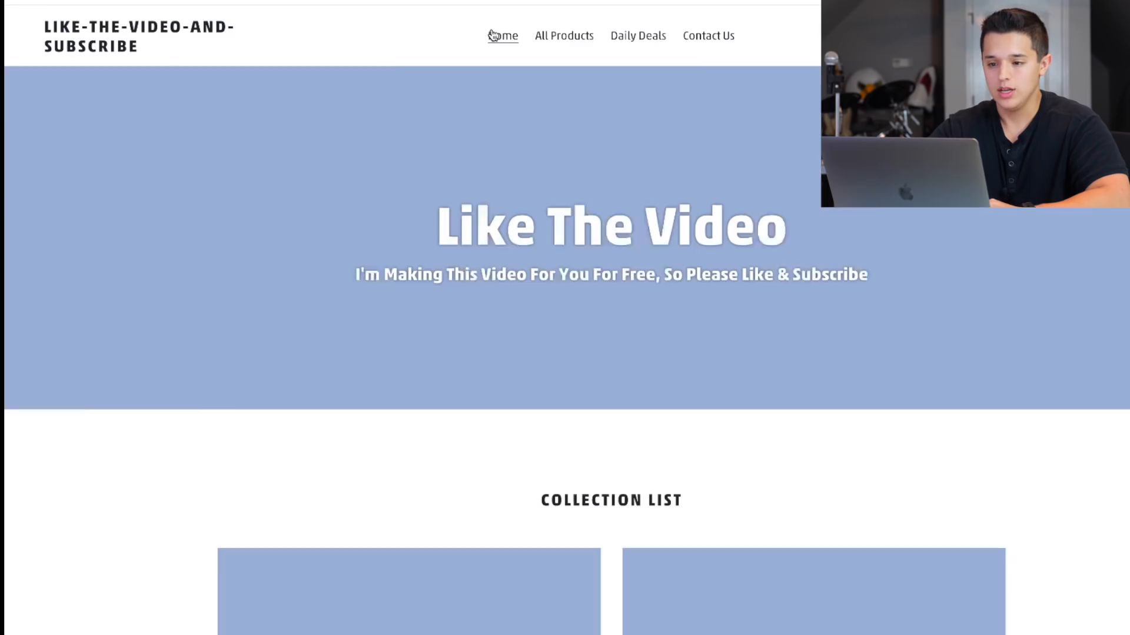
scroll(329, 282, "down", 8)
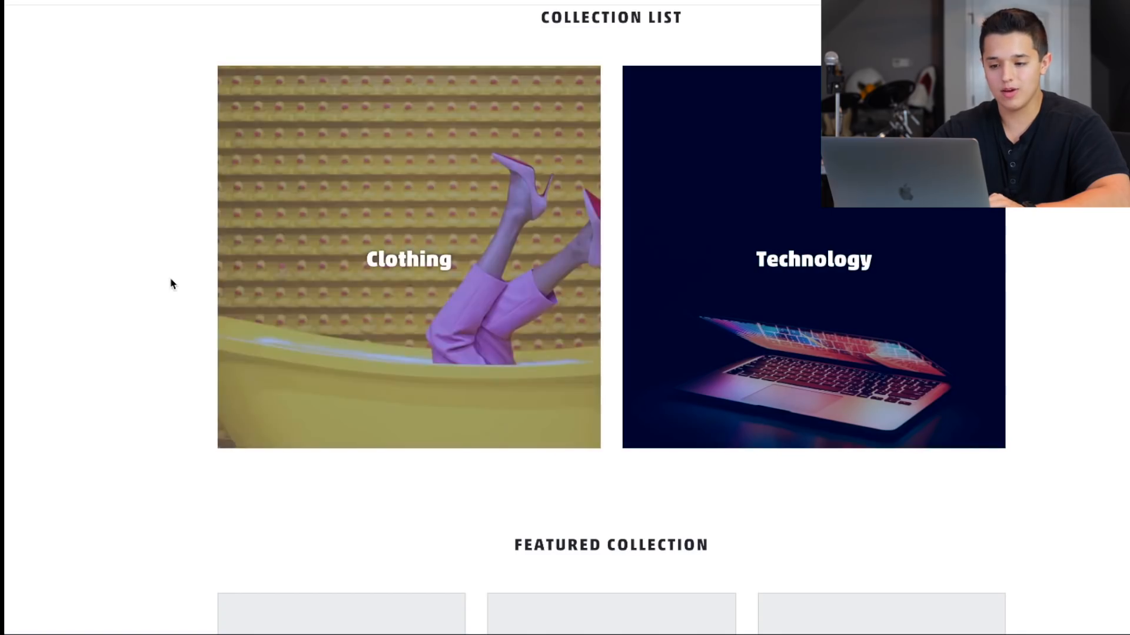
scroll(754, 465, "up", 8)
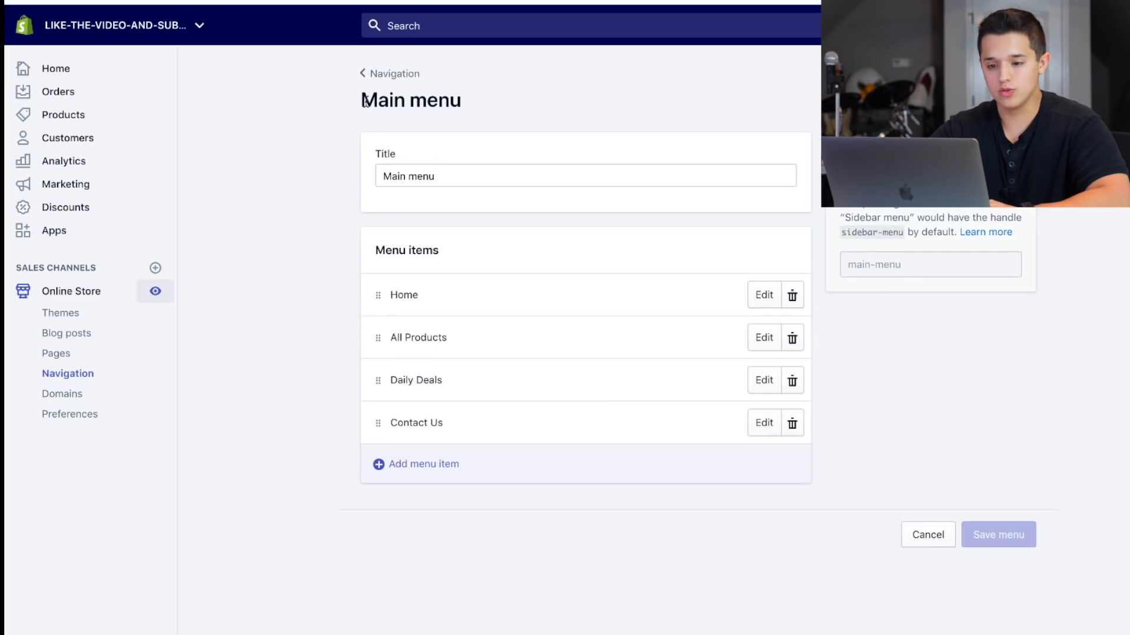
Leave the Main menu editor and the theme's color settings, and inspect the Featured collection section's settings.
left_click(366, 71)
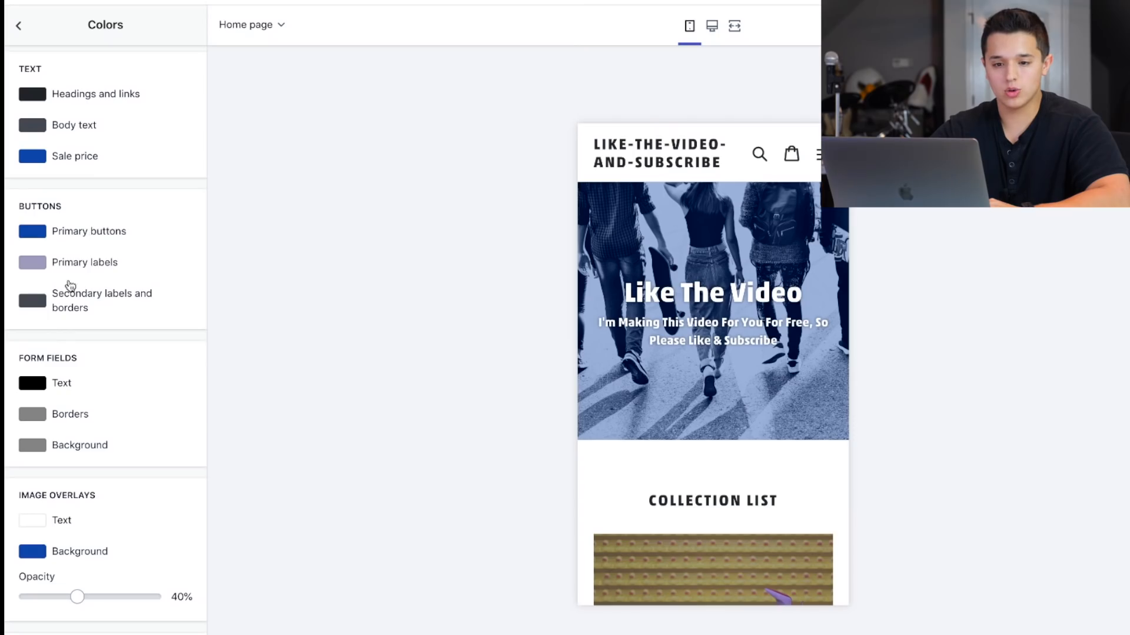
left_click(18, 24)
left_click(79, 69)
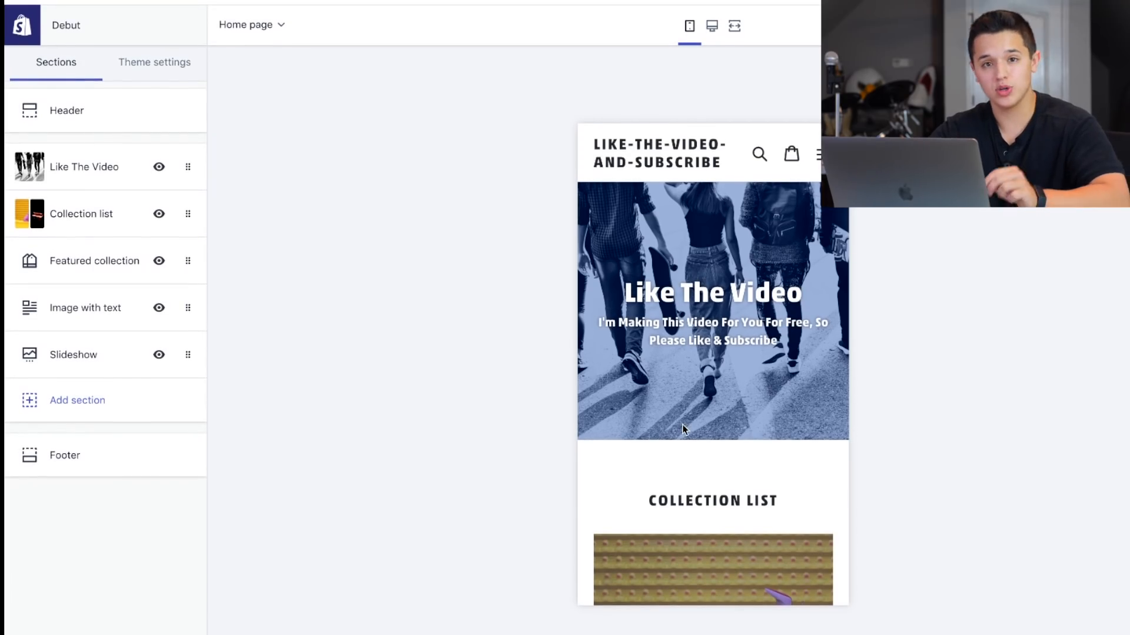
scroll(682, 429, "down", 8)
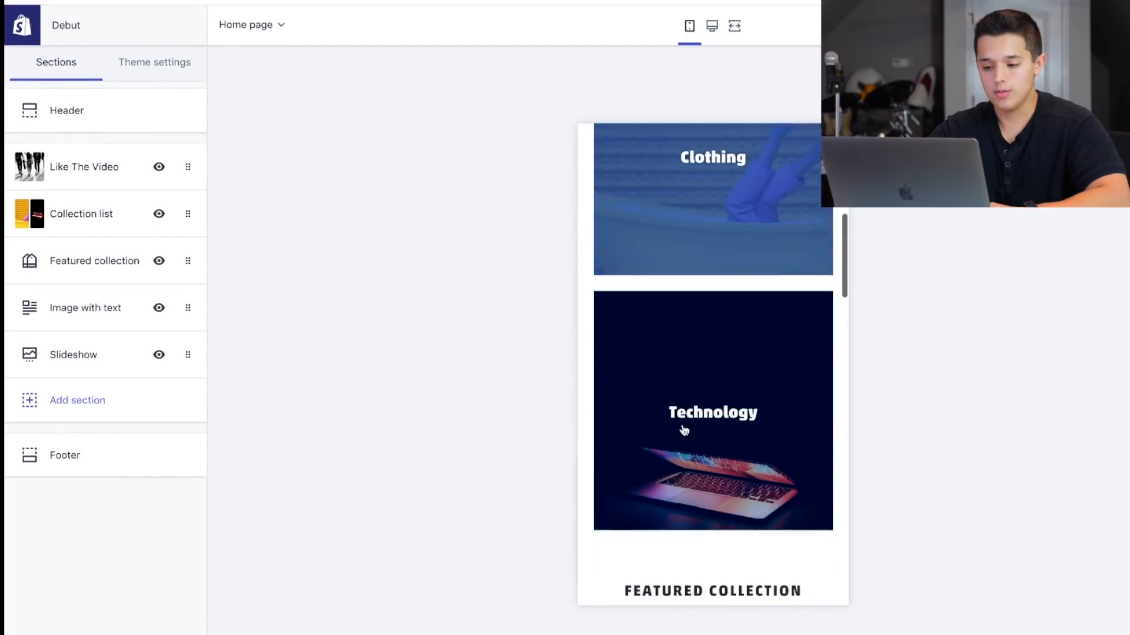
left_click(73, 261)
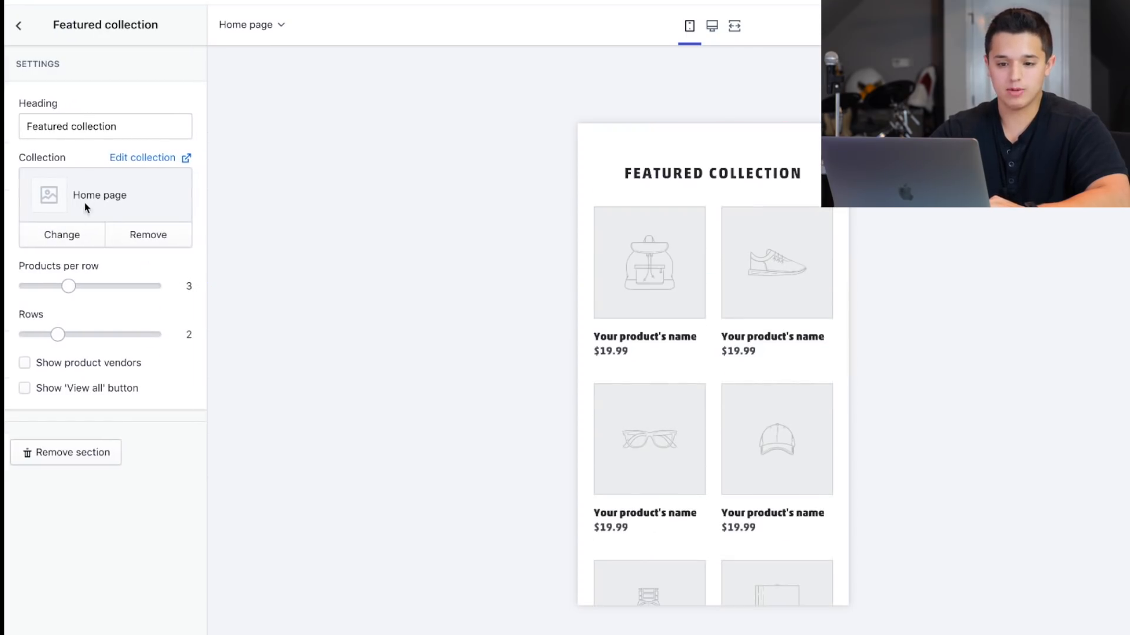
left_click(18, 25)
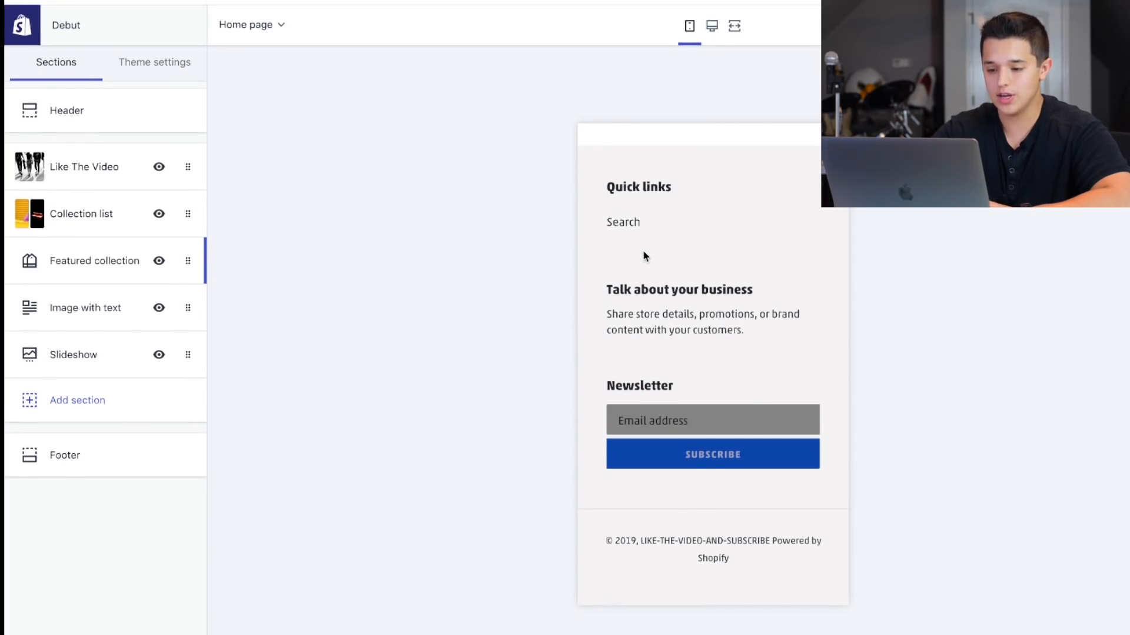
Look over the mobile home page preview from the footer up to the header and check its navigation menu.
scroll(644, 256, "up", 10)
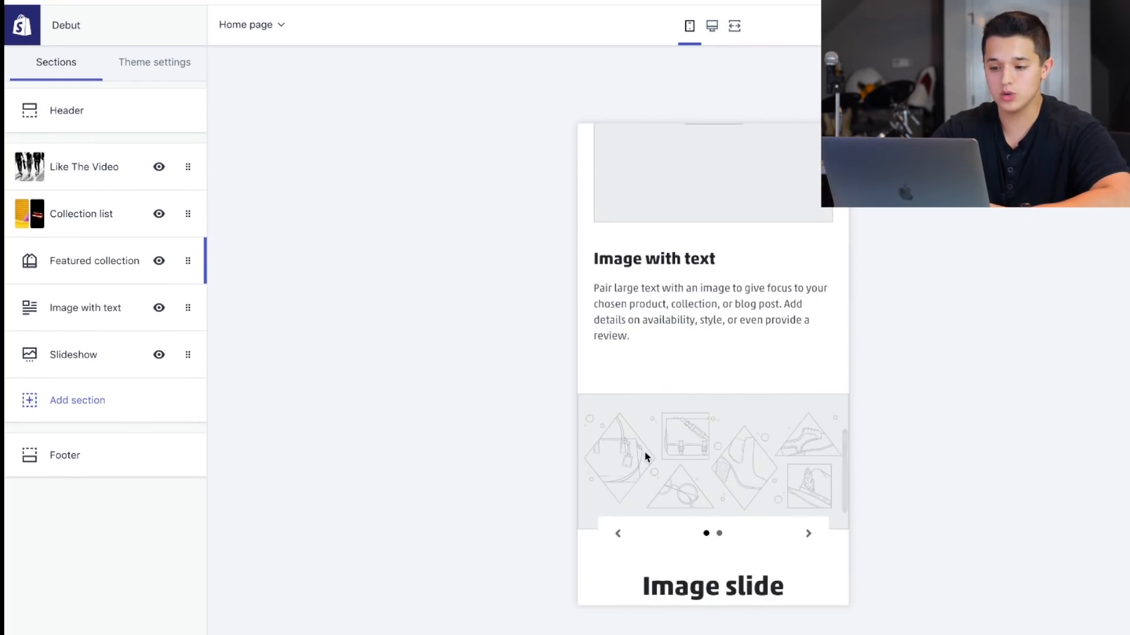
scroll(646, 456, "up", 10)
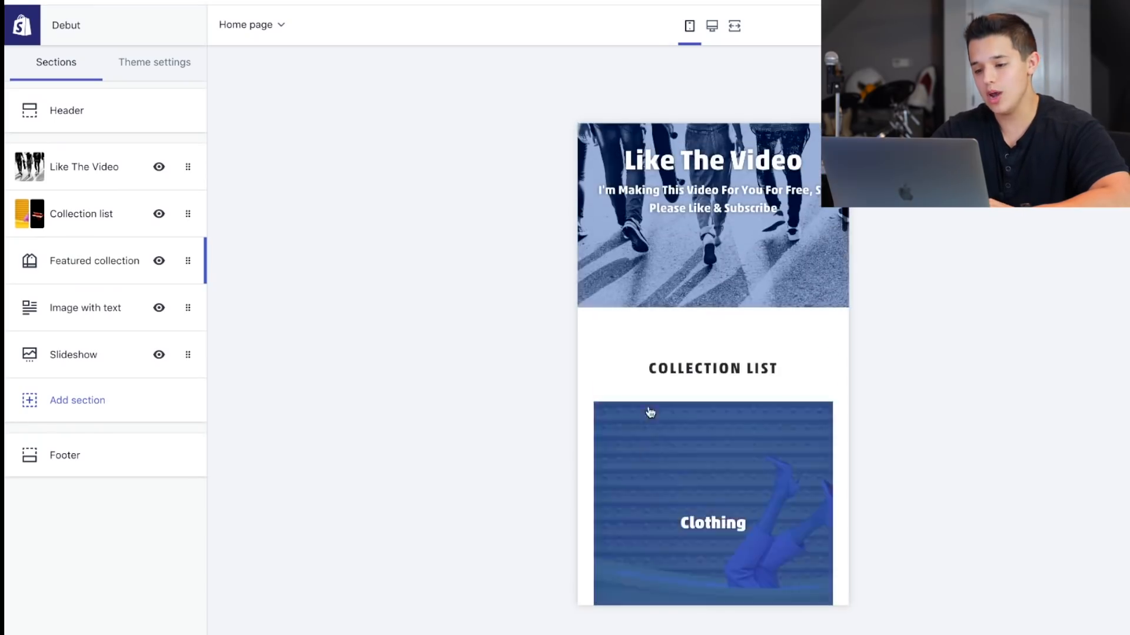
scroll(651, 412, "up", 2)
left_click(813, 154)
left_click(817, 154)
Examine the mobile preview's collection, product and image sections, and flip the slideshow forward and back.
scroll(729, 352, "down", 2)
scroll(635, 358, "down", 4)
scroll(636, 358, "down", 6)
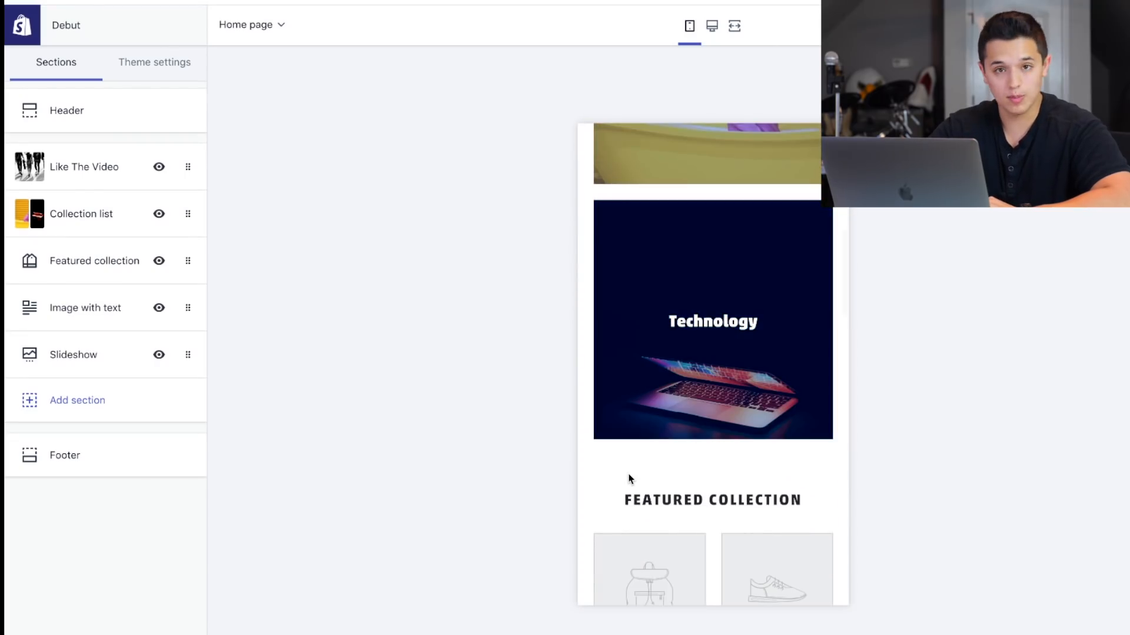
scroll(629, 480, "down", 10)
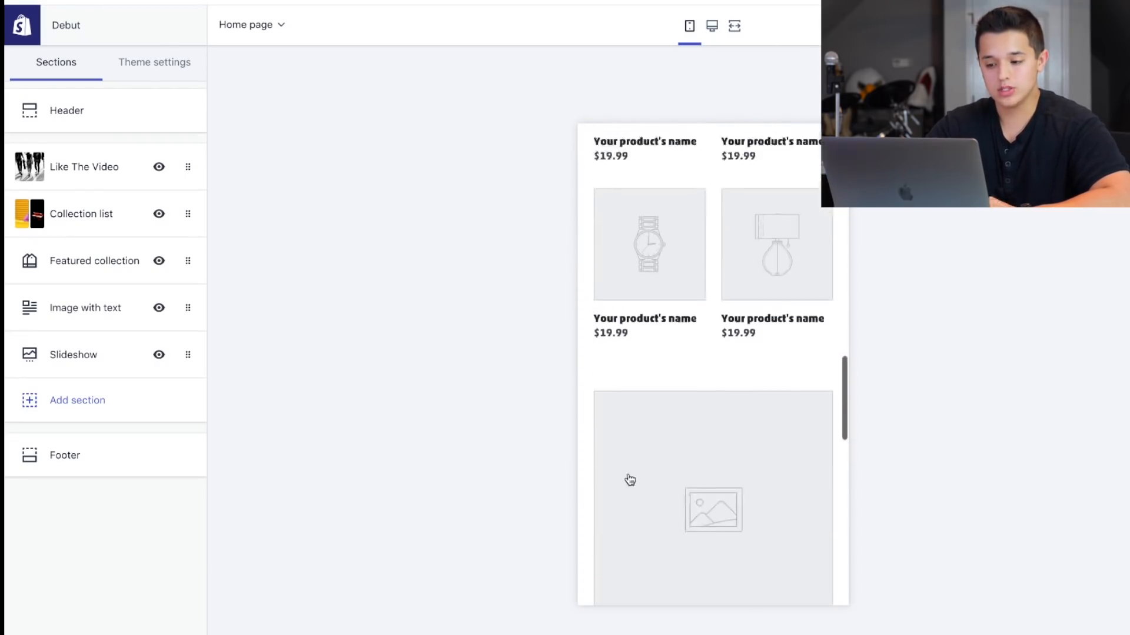
scroll(629, 479, "down", 4)
scroll(687, 291, "down", 3)
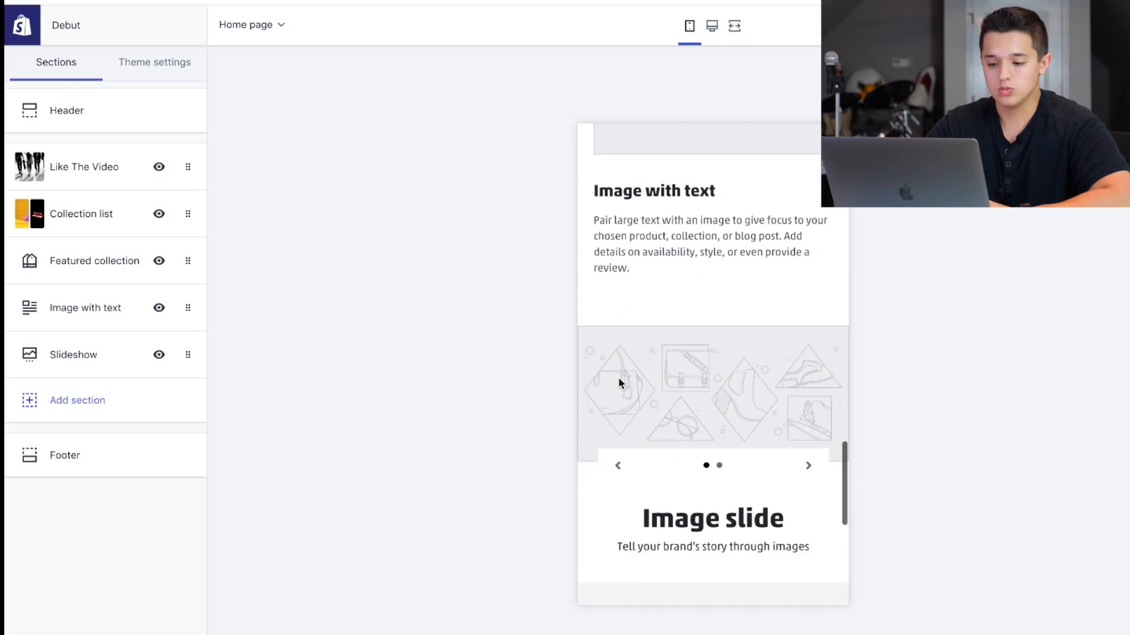
left_click(808, 463)
left_click(618, 463)
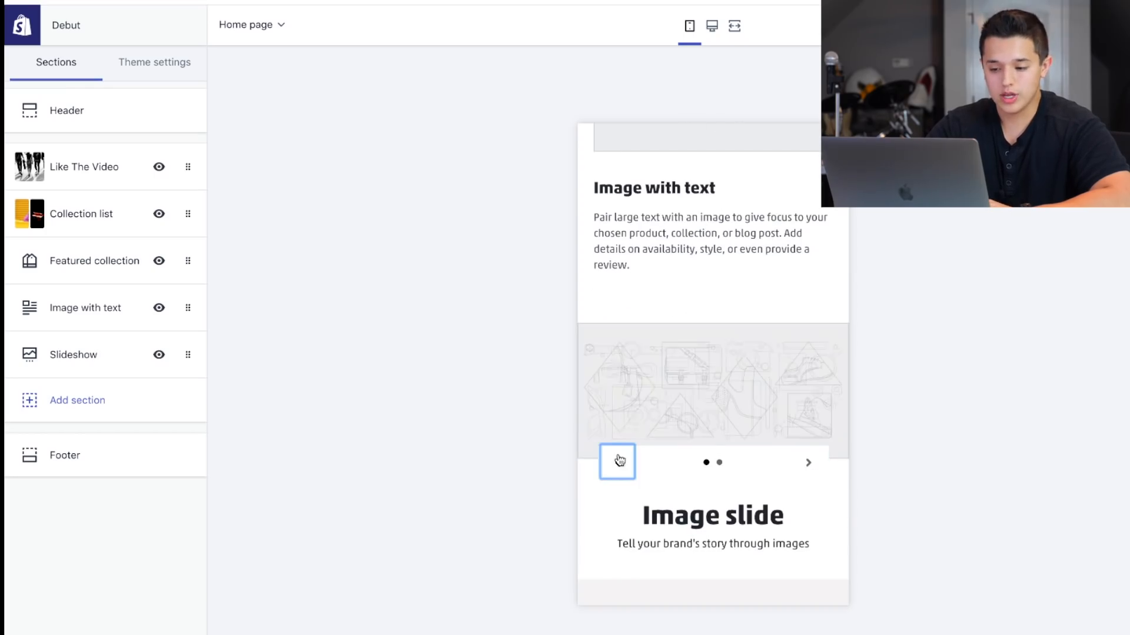
Recheck the banner and collection list in the mobile preview, and switch the preview to desktop view.
scroll(646, 364, "up", 15)
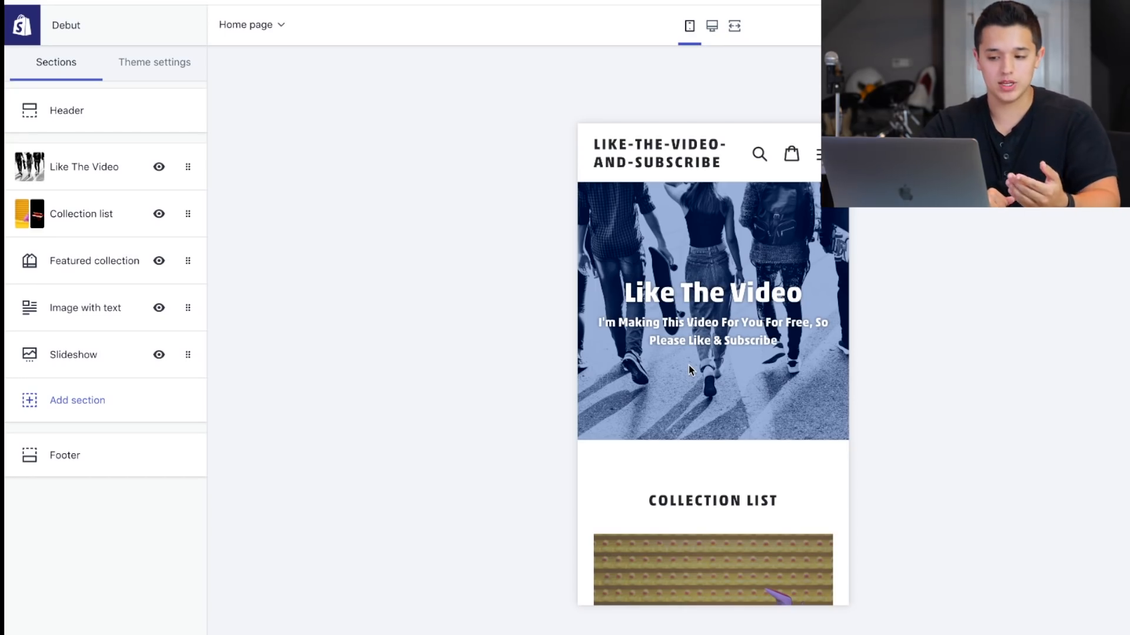
scroll(691, 370, "down", 2)
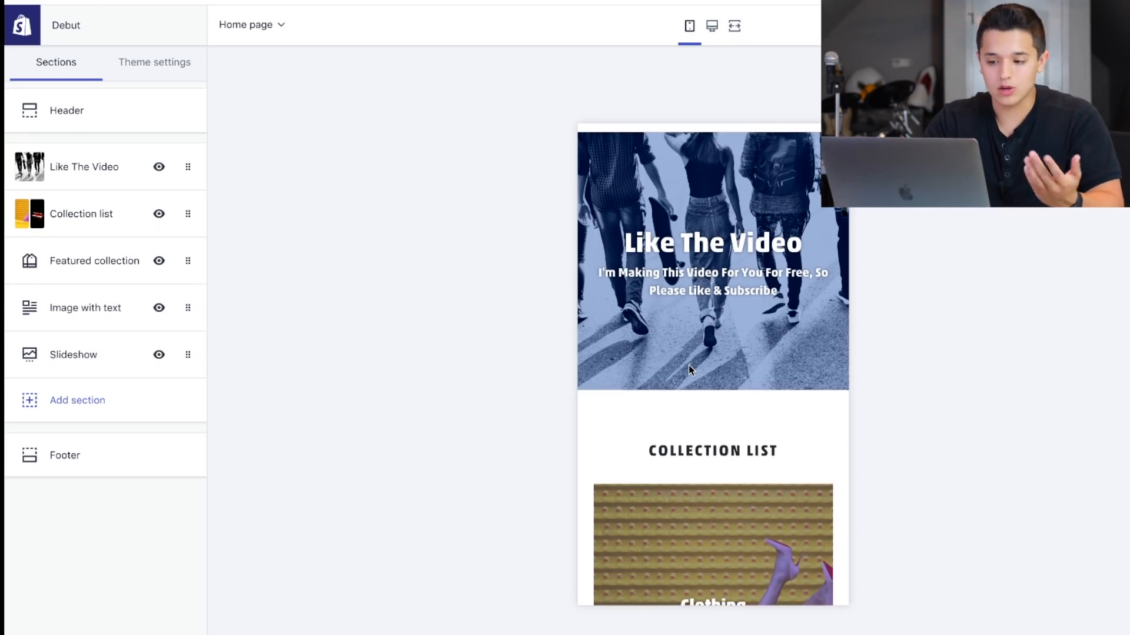
scroll(676, 235, "up", 3)
left_click(712, 25)
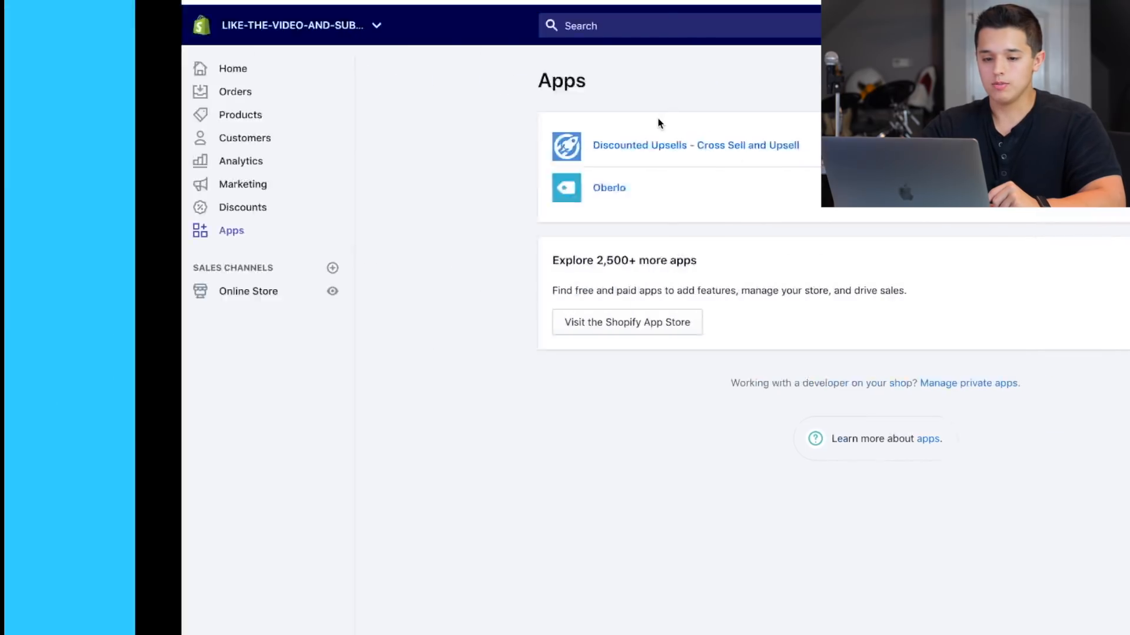
Switch to AliExpress and open the Men's Clothing category.
key("Right")
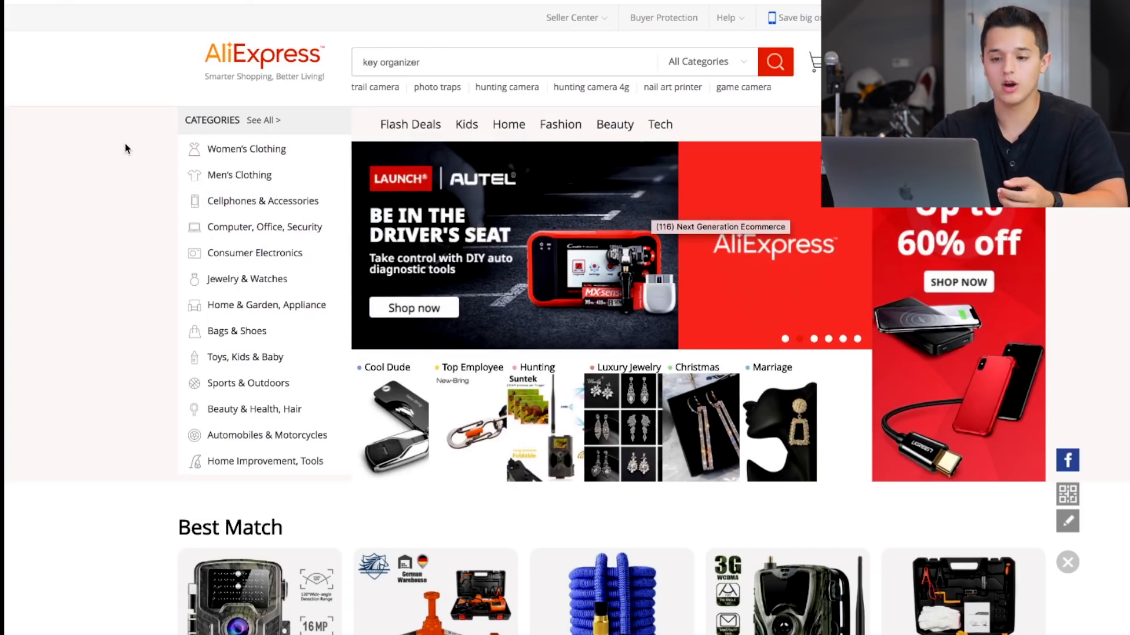
mouse_move(223, 179)
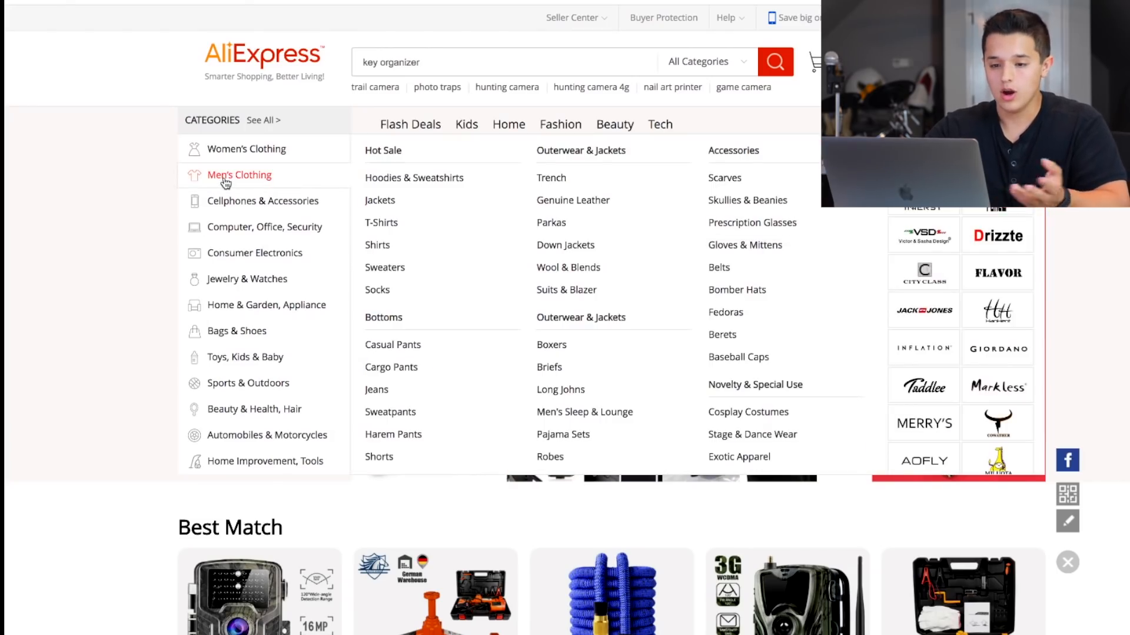
left_click(225, 183)
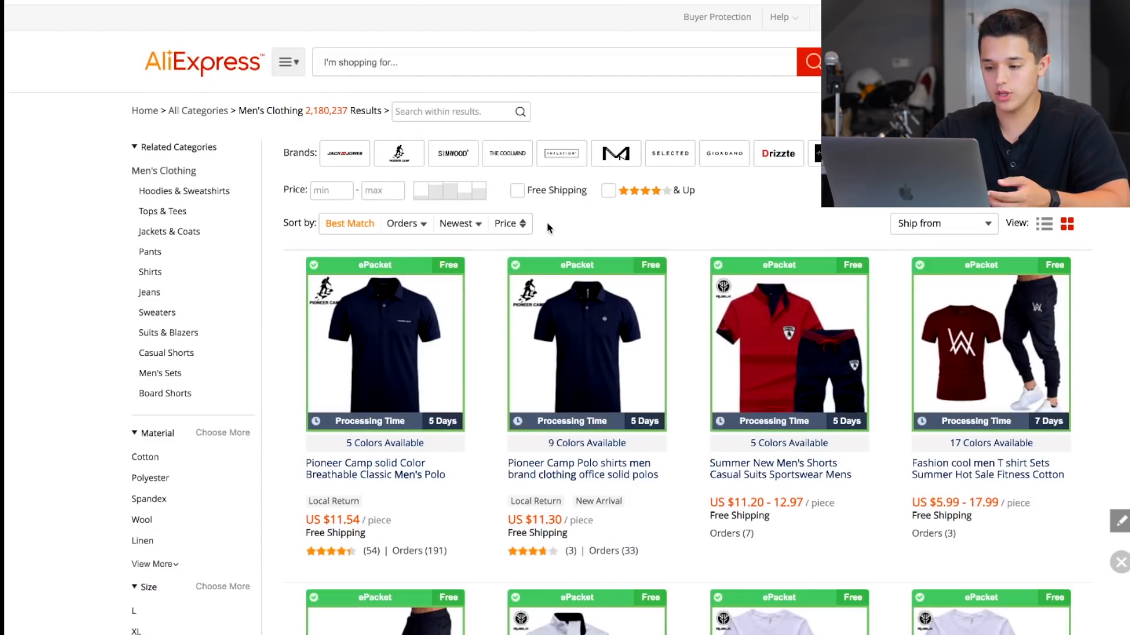
Find the XinYi Magic Square design T-shirt in the Men's Clothing listings, add it to Oberlo, and open Oberlo's Import List.
scroll(547, 228, "down", 4)
scroll(548, 228, "down", 12)
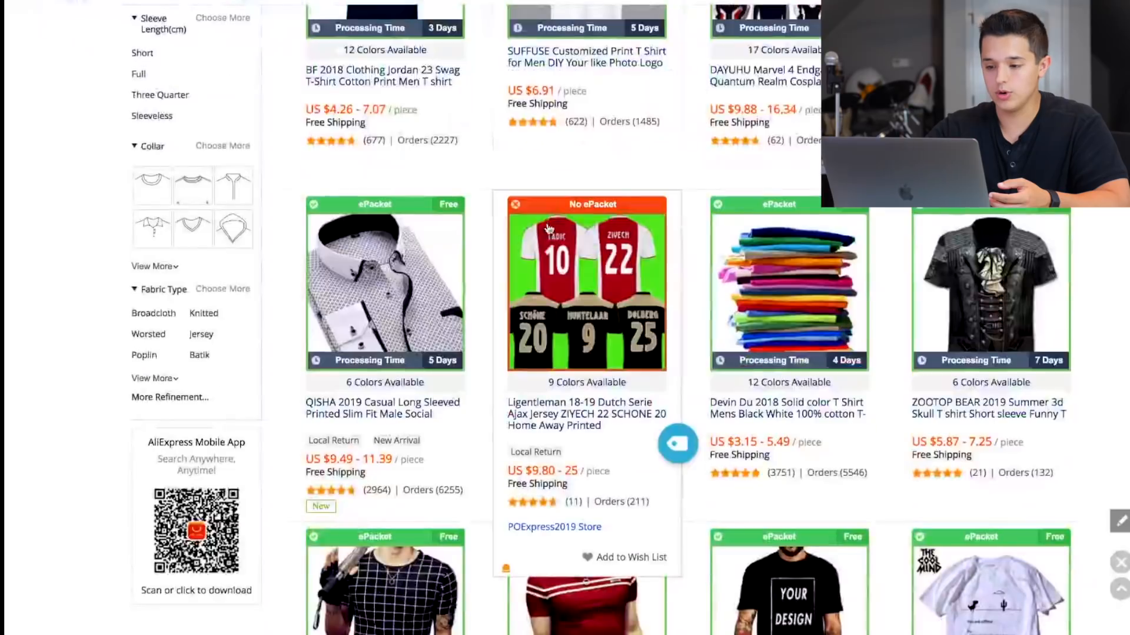
scroll(549, 228, "down", 5)
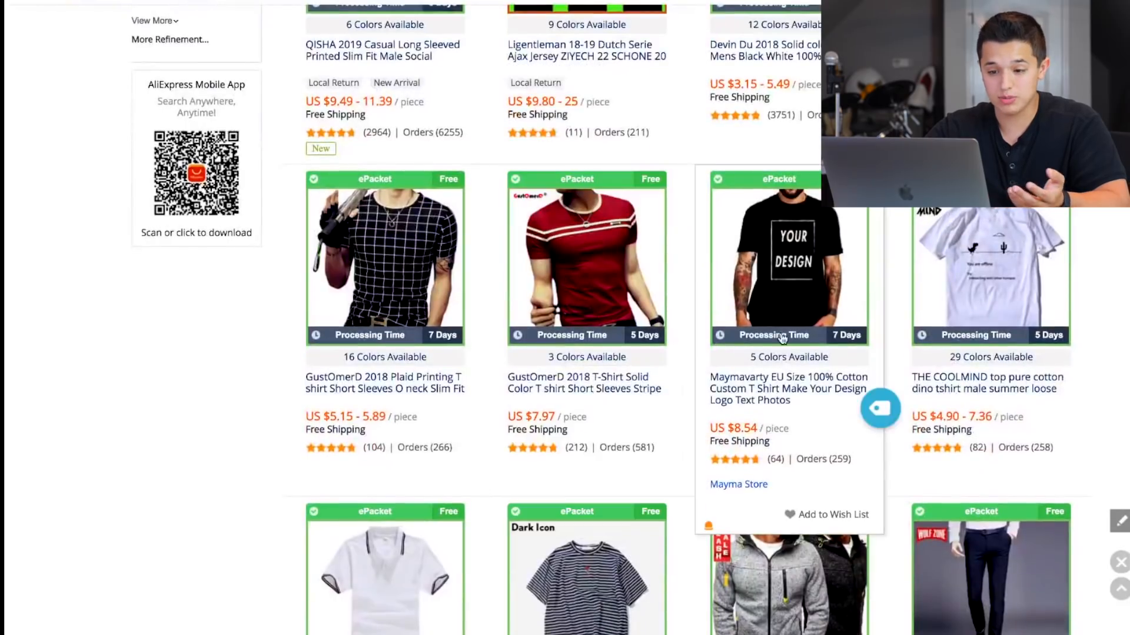
scroll(504, 243, "down", 5)
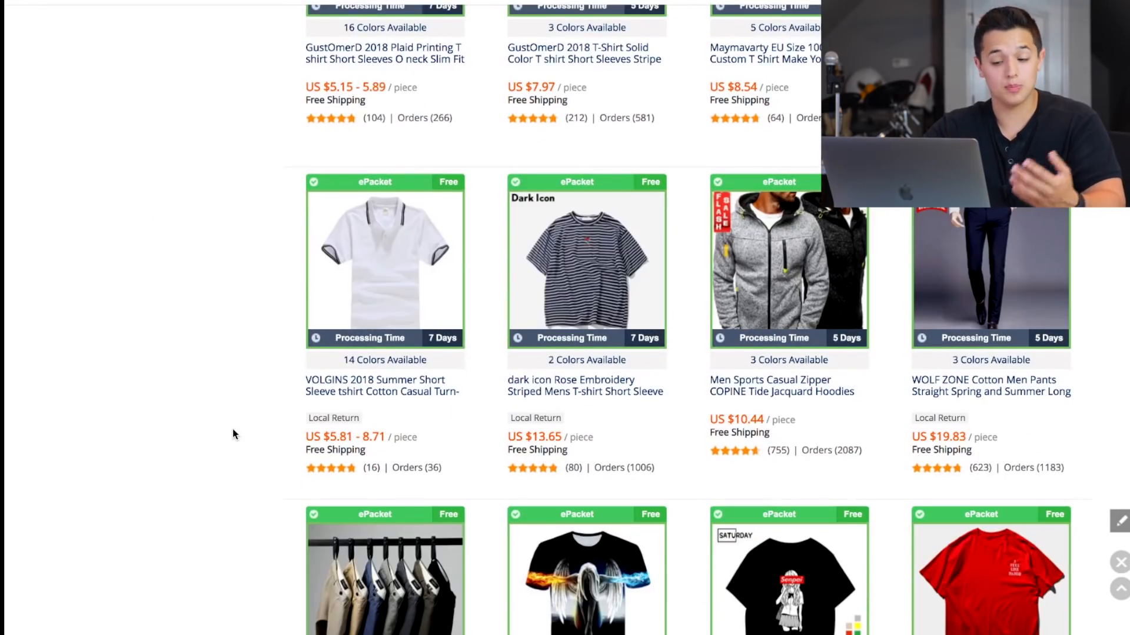
scroll(233, 434, "down", 3)
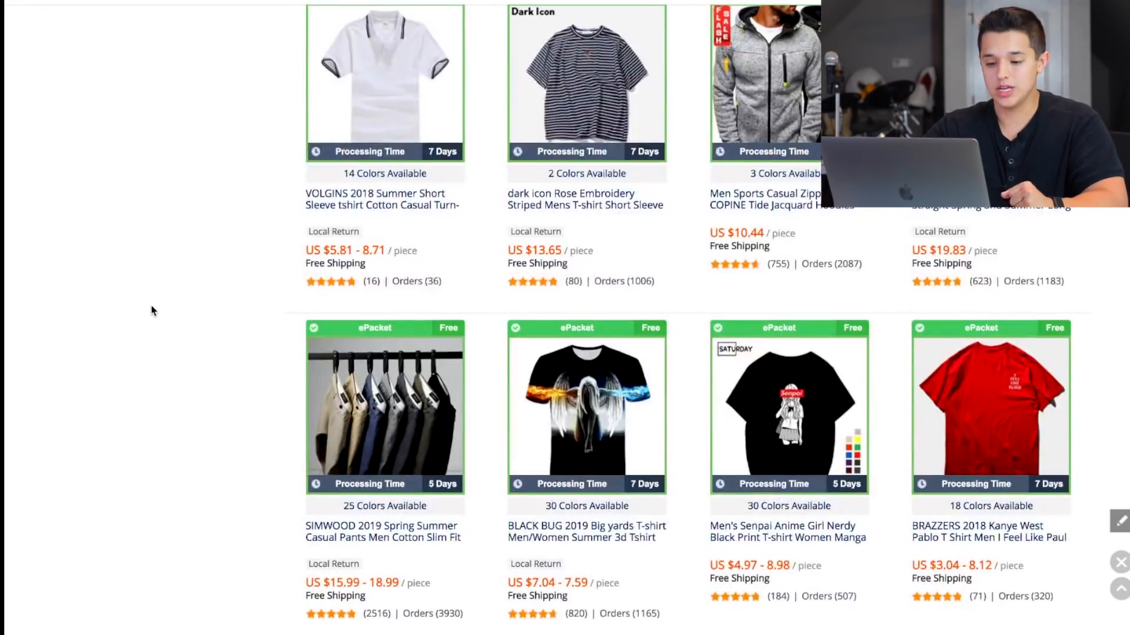
scroll(151, 311, "down", 10)
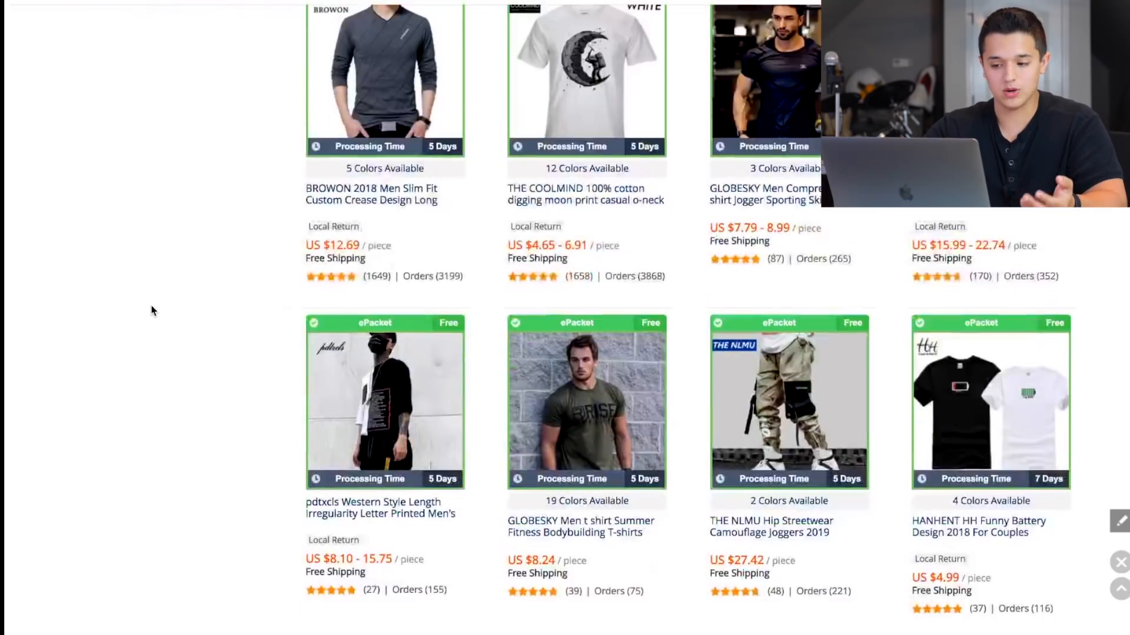
scroll(151, 311, "down", 7)
scroll(152, 311, "down", 5)
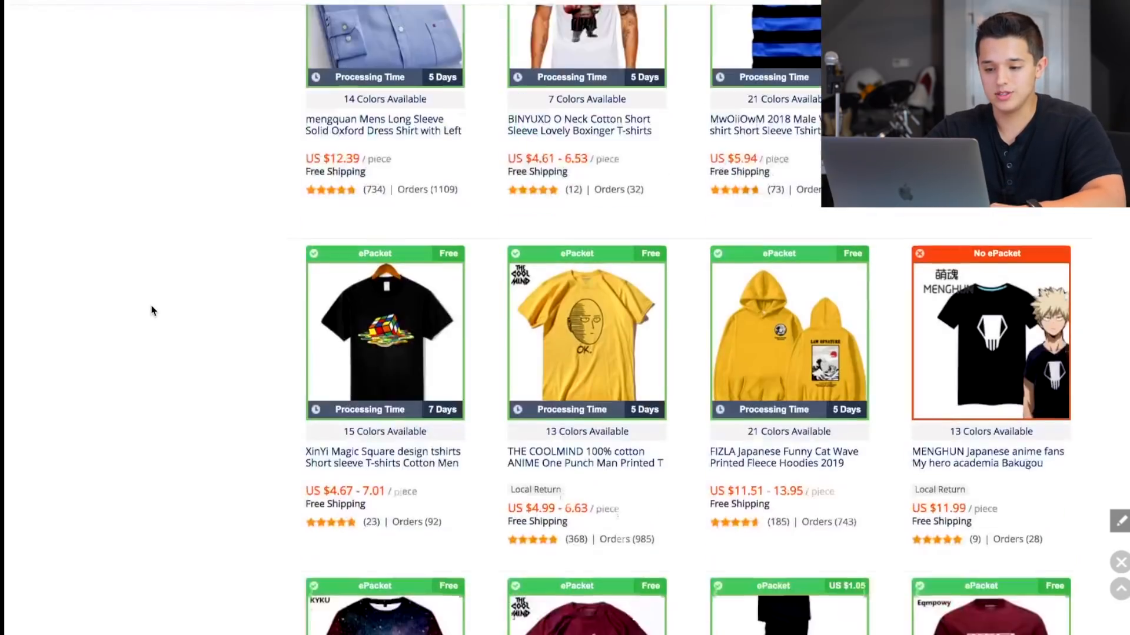
scroll(152, 311, "down", 1)
scroll(151, 310, "up", 15)
scroll(152, 311, "down", 15)
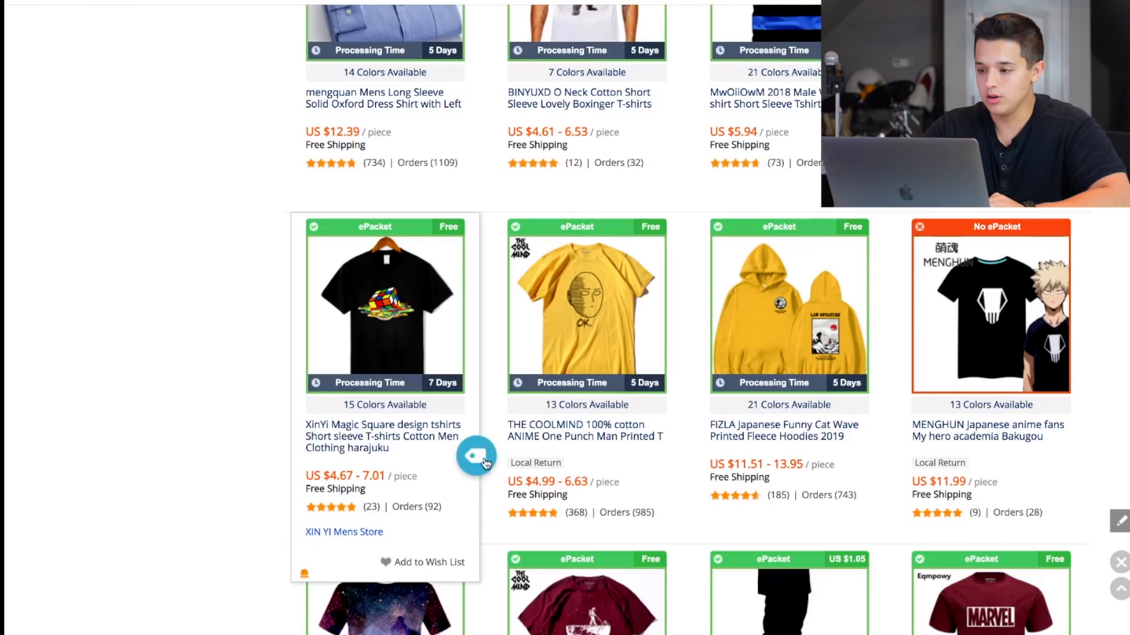
left_click(677, 2)
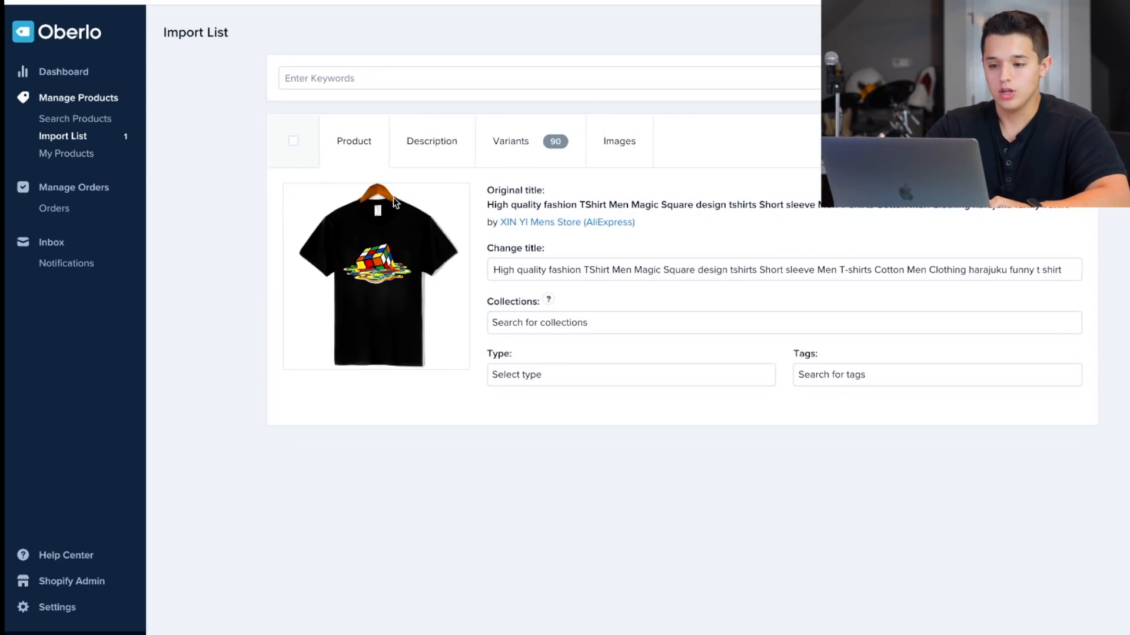
Examine the imported Magic Square T-shirt's variants, with their colors, sizes, costs and prices.
left_click(512, 145)
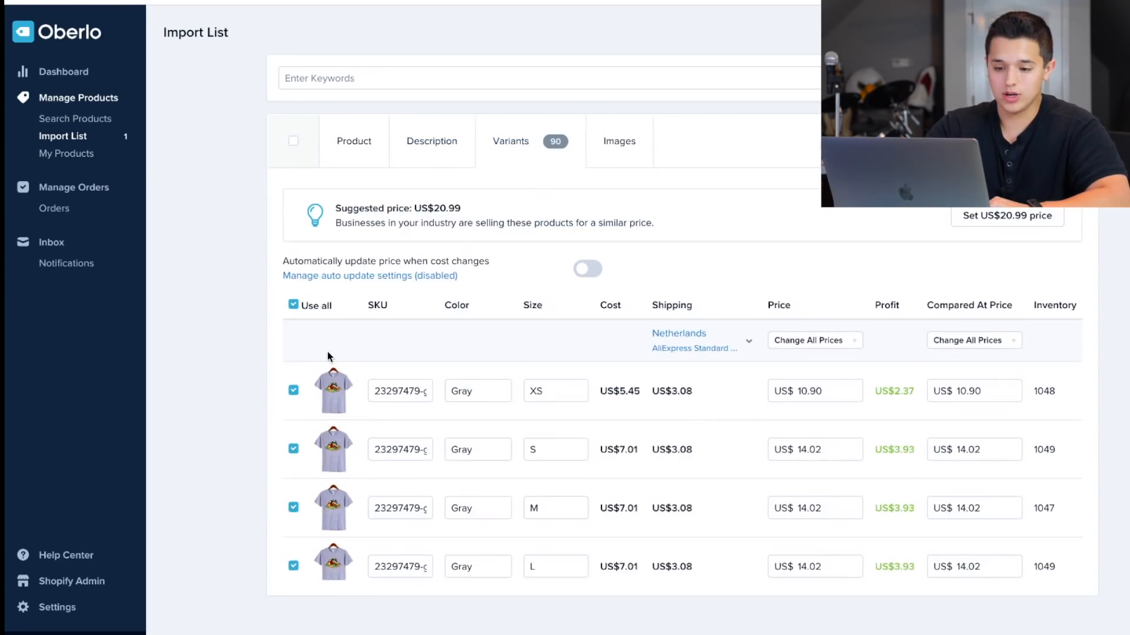
scroll(298, 378, "down", 20)
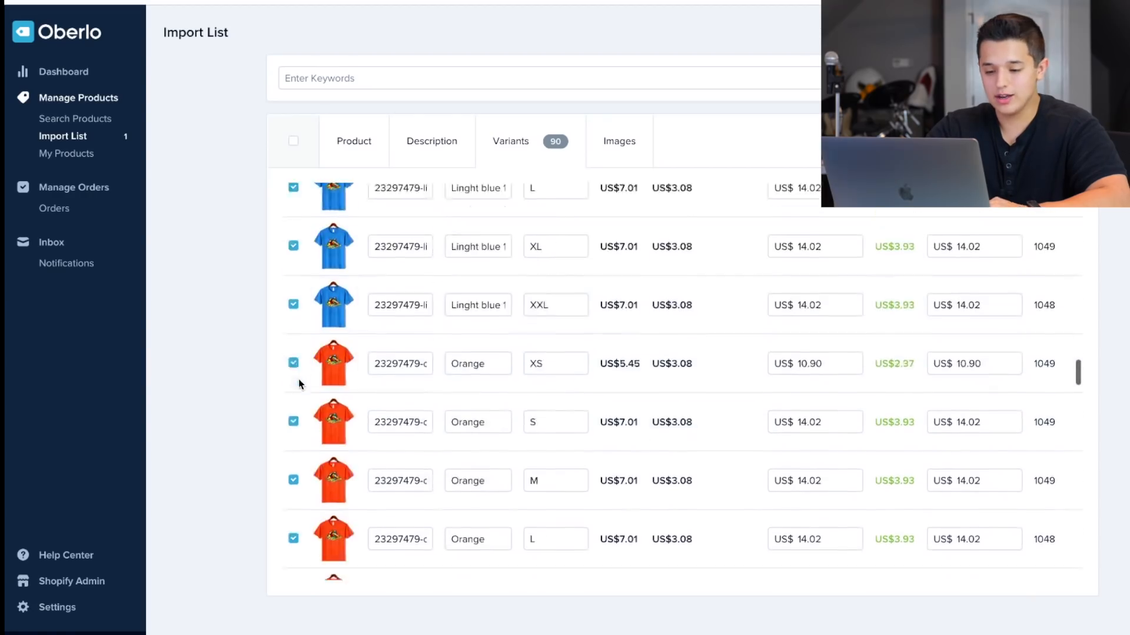
scroll(404, 316, "down", 3)
scroll(403, 315, "up", 20)
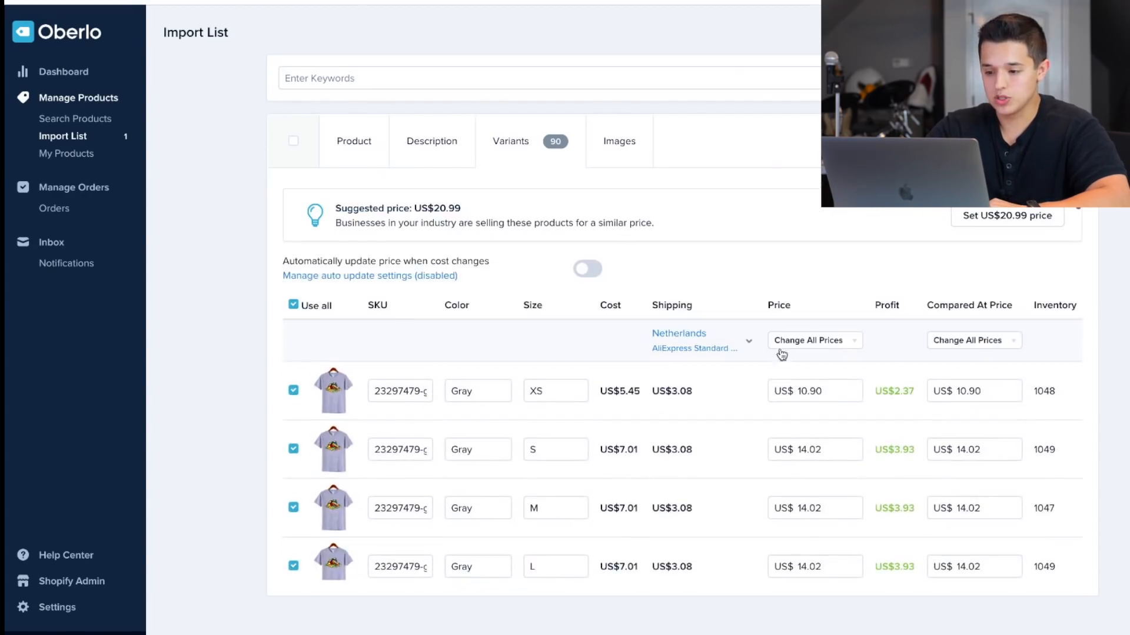
left_click(812, 340)
left_click(802, 365)
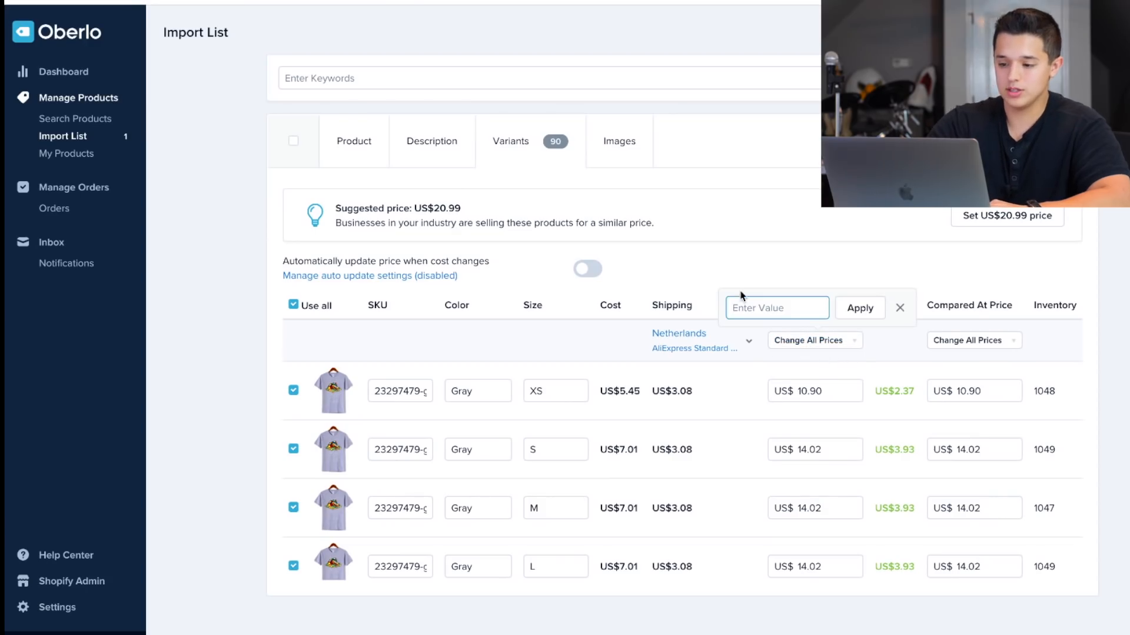
left_click(866, 260)
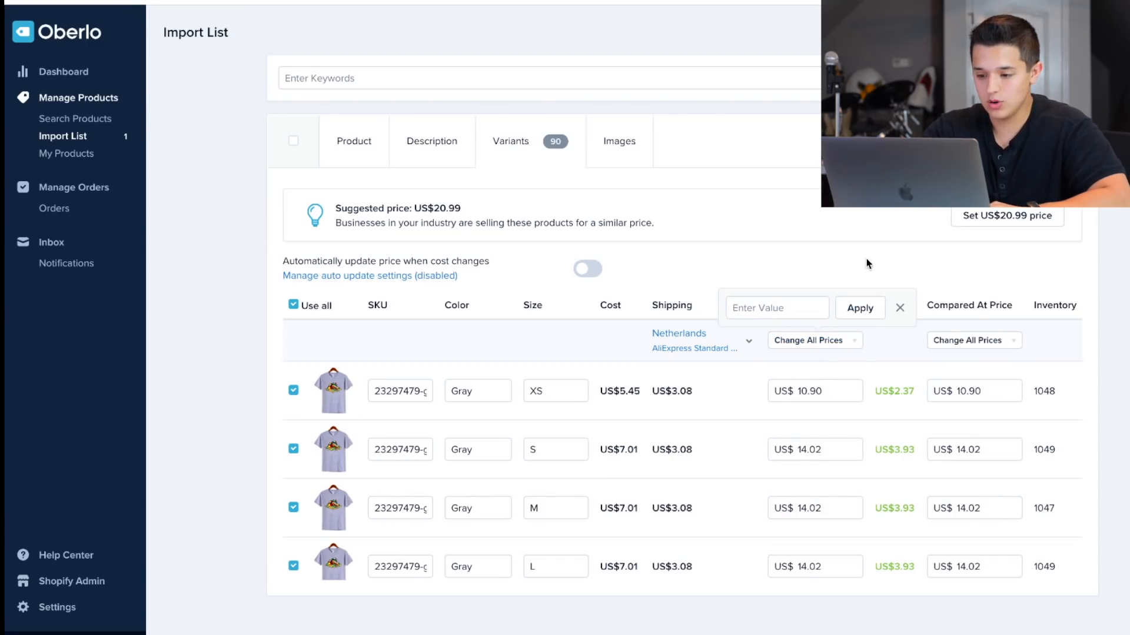
left_click(901, 307)
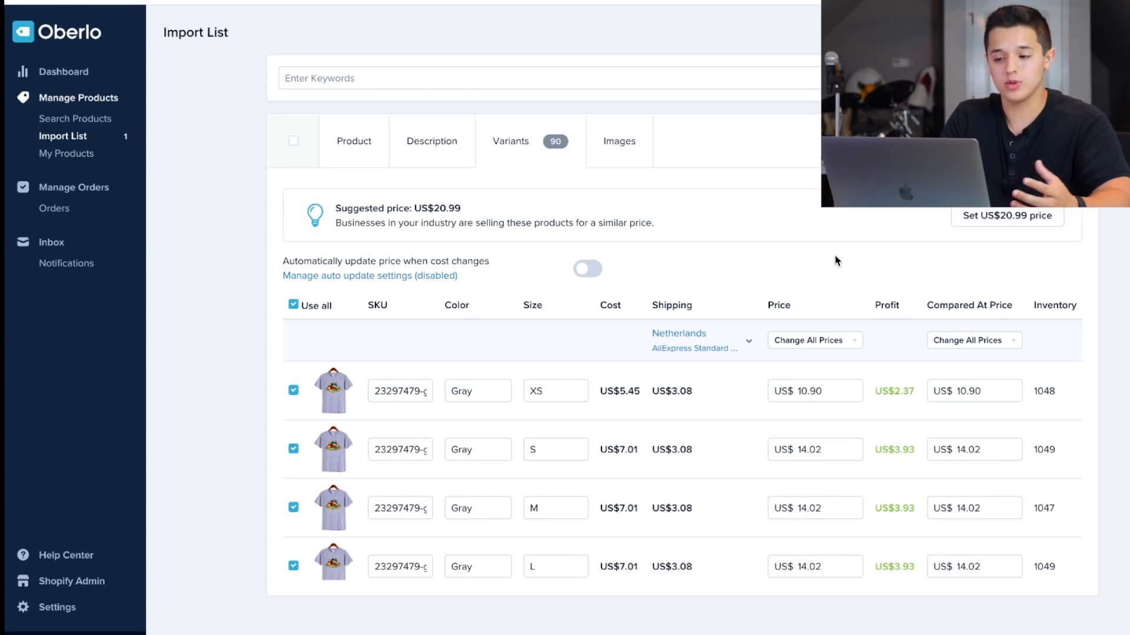
Set the price of all T-shirt variants to US$19.99 and their compared-at price to US$49.99.
left_click(815, 340)
left_click(798, 370)
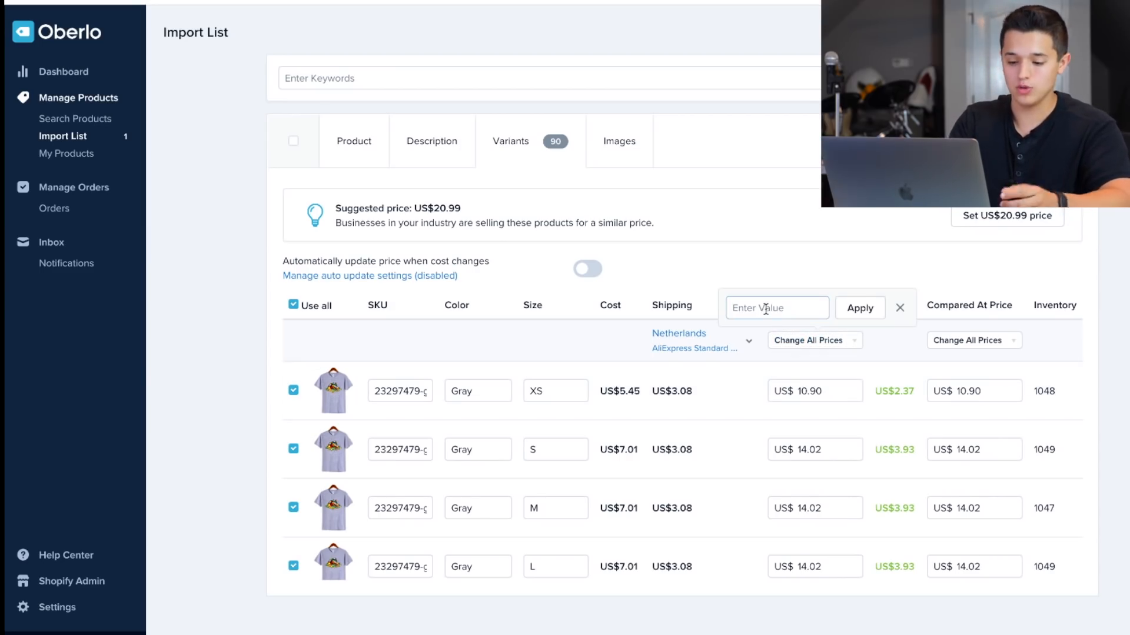
type("19.99")
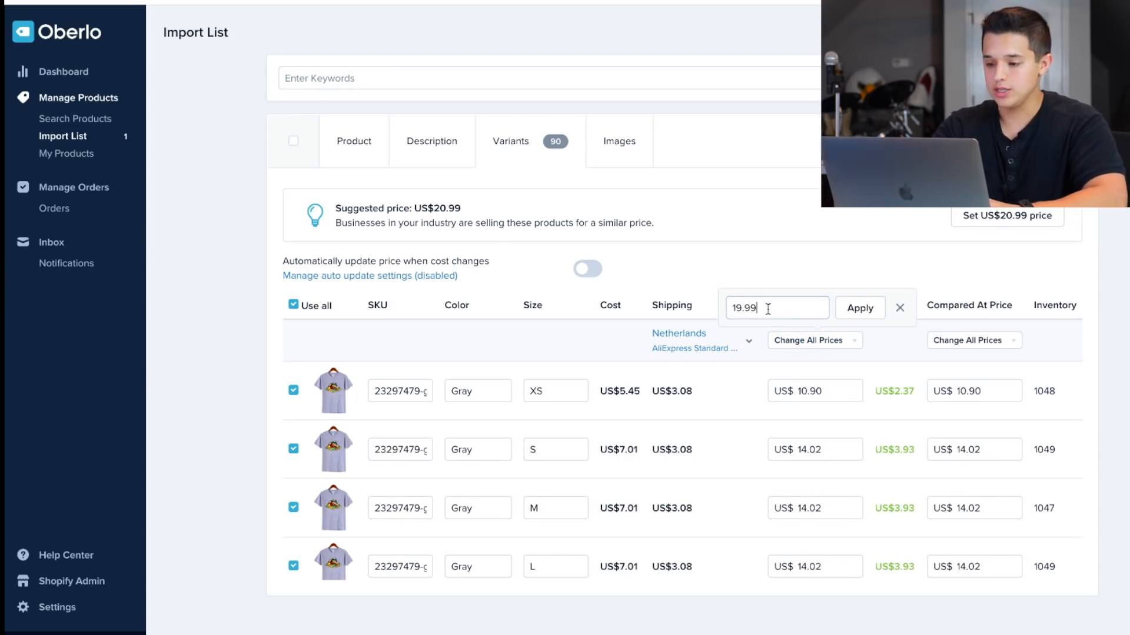
left_click(859, 308)
left_click(951, 344)
left_click(955, 368)
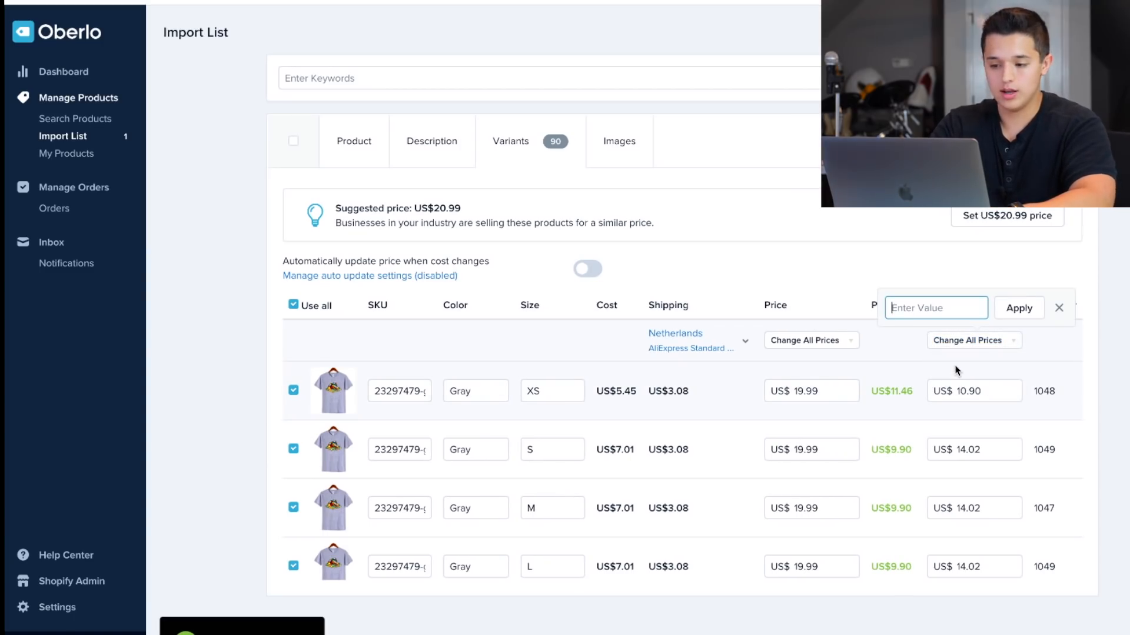
type("49.99")
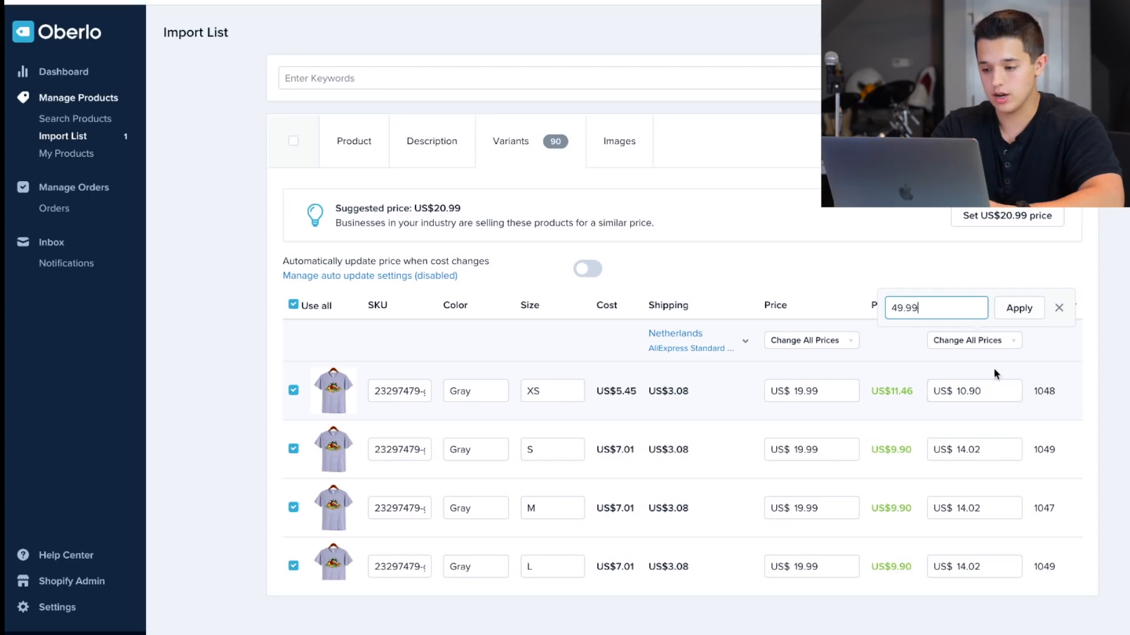
left_click(1018, 308)
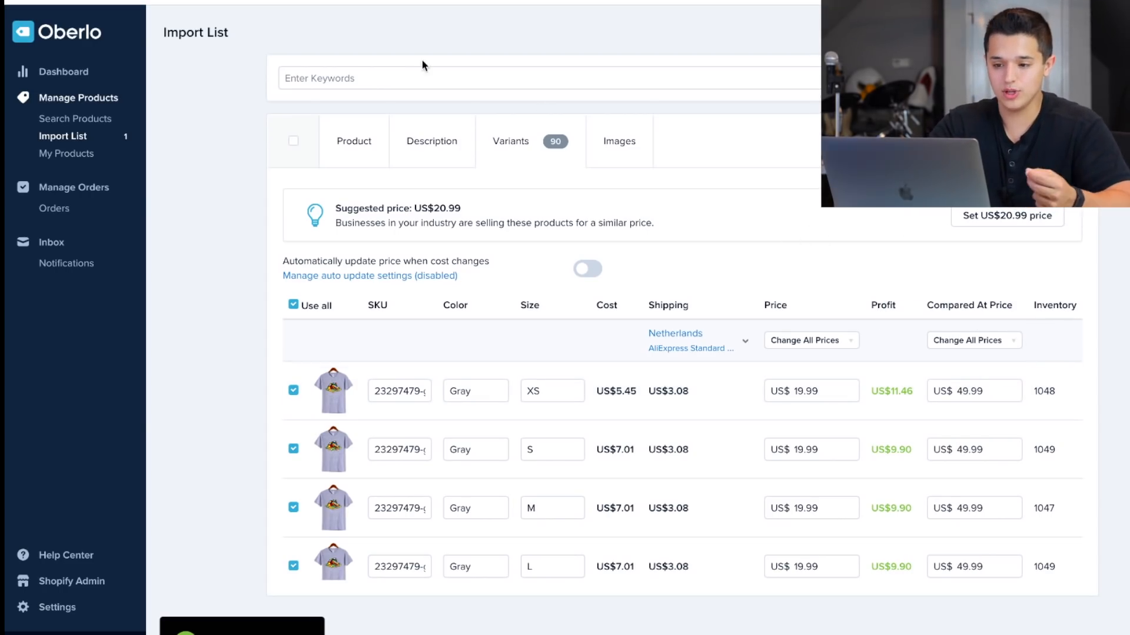
Delete the T-shirt's entire imported description.
left_click(447, 151)
key("ctrl+a")
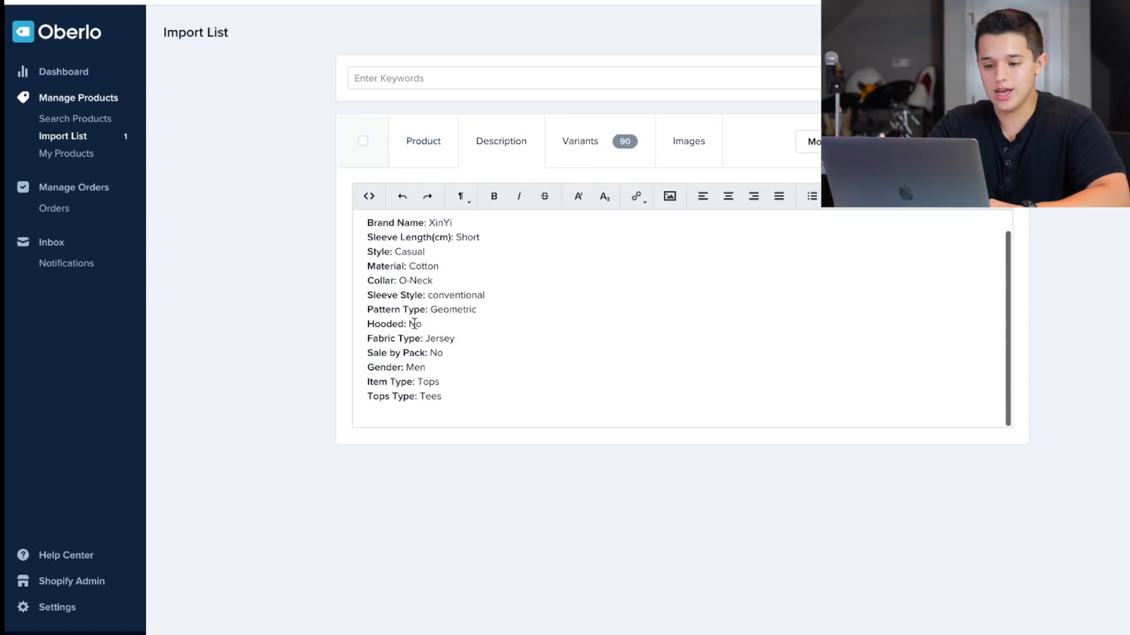
key("BackSpace")
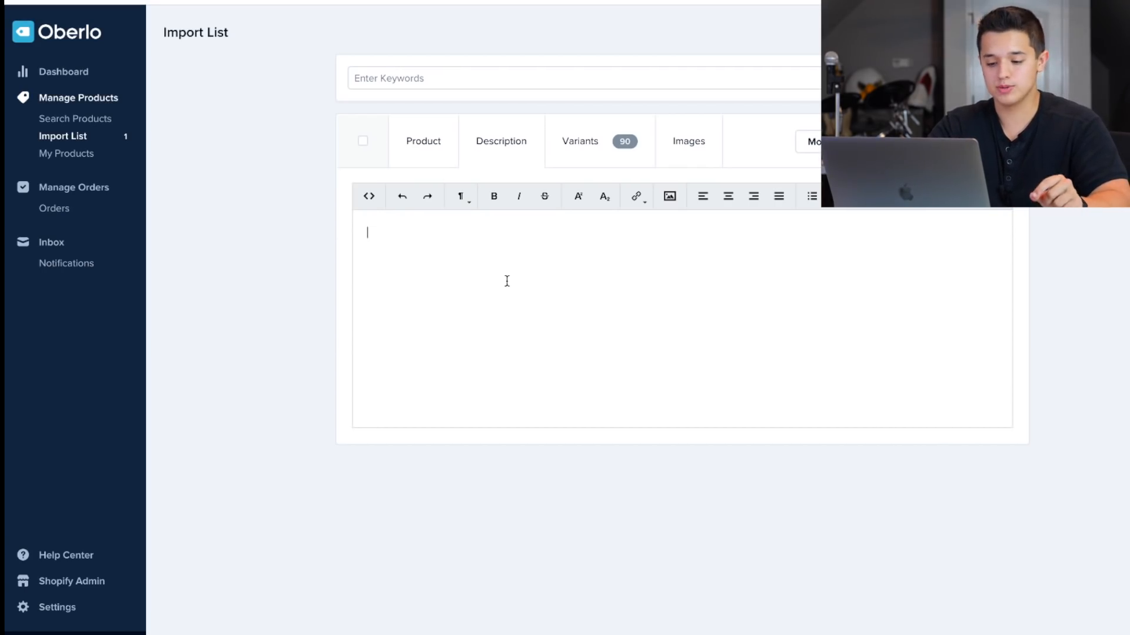
Write "Did you grow up playing with a Rubik's cube?" as the T-shirt's new description, followed by blank lines.
left_click(423, 140)
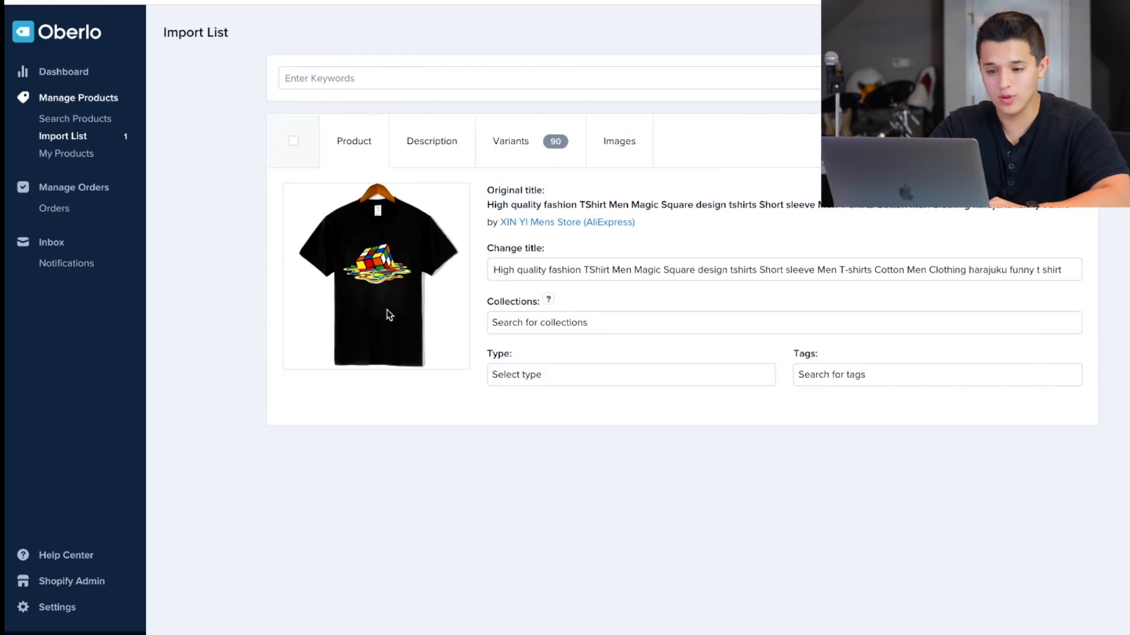
left_click(434, 136)
left_click(432, 245)
type("Did ")
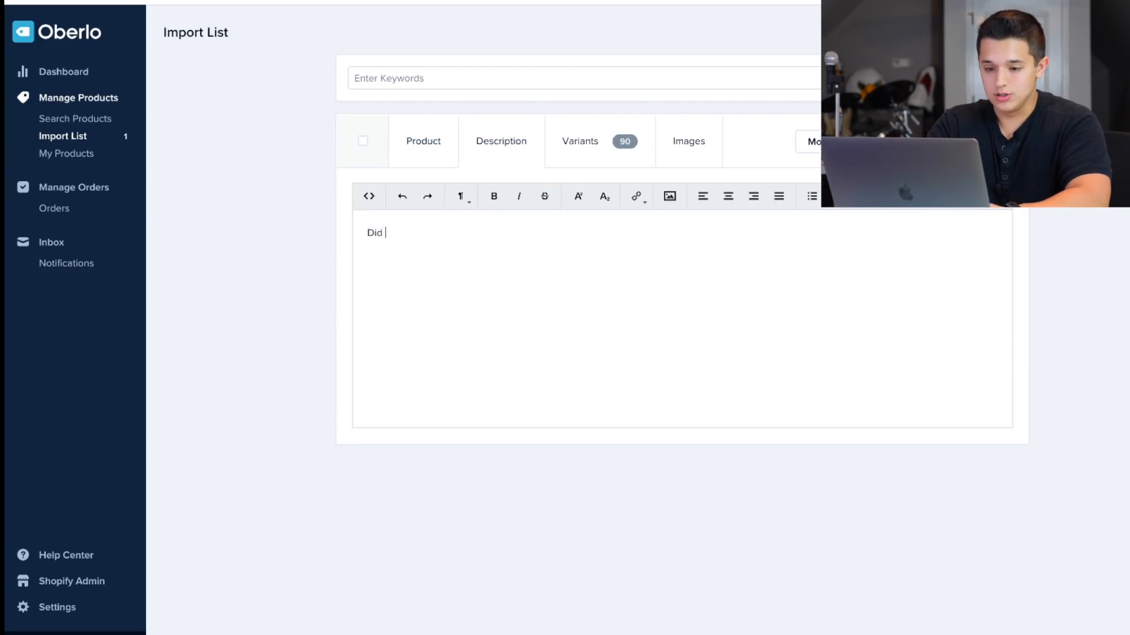
type("you grow up playing")
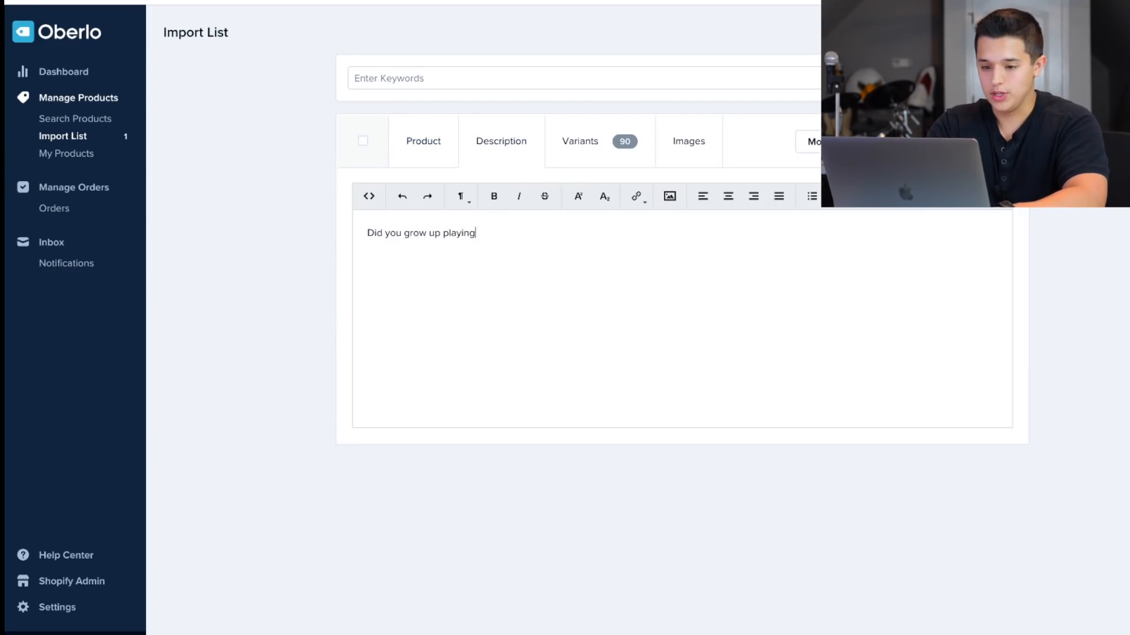
type(" with a Rubik")
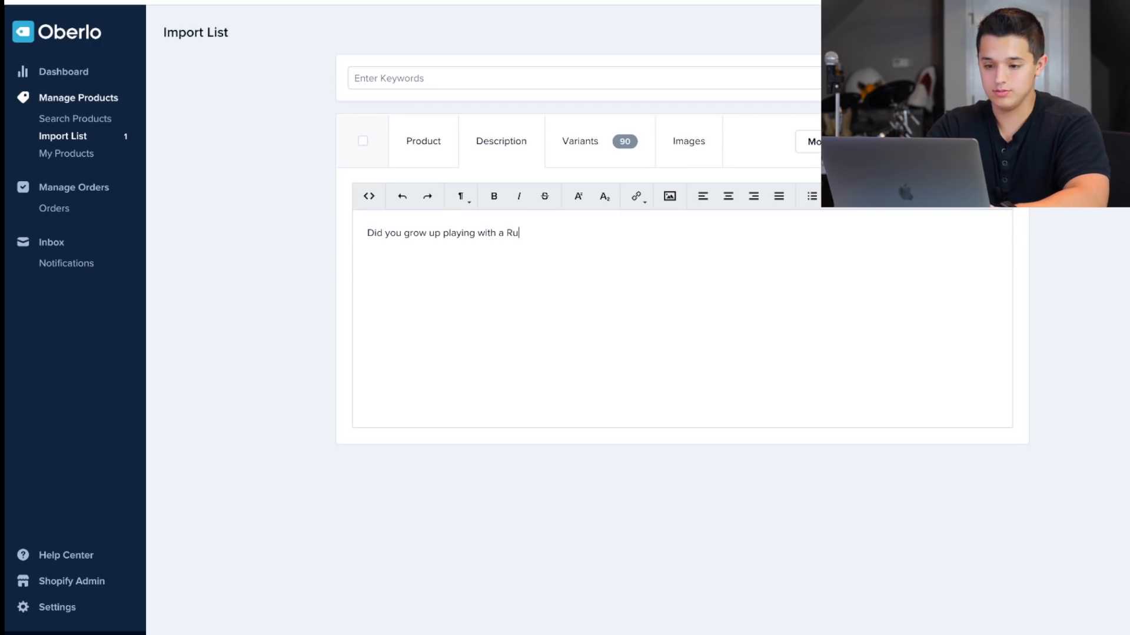
key("BackSpace")
type("ik's cibew")
key("BackSpace")
key("BackSpace")
key("BackSpace")
key("BackSpace")
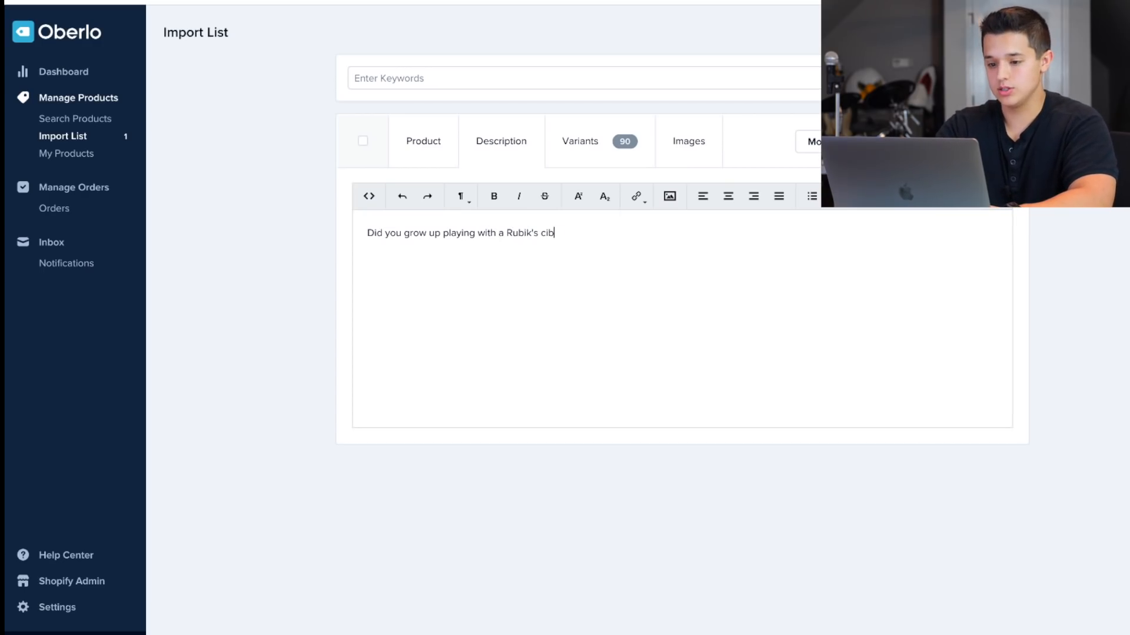
type("ueb")
key("BackSpace")
key("BackSpace")
type("be?")
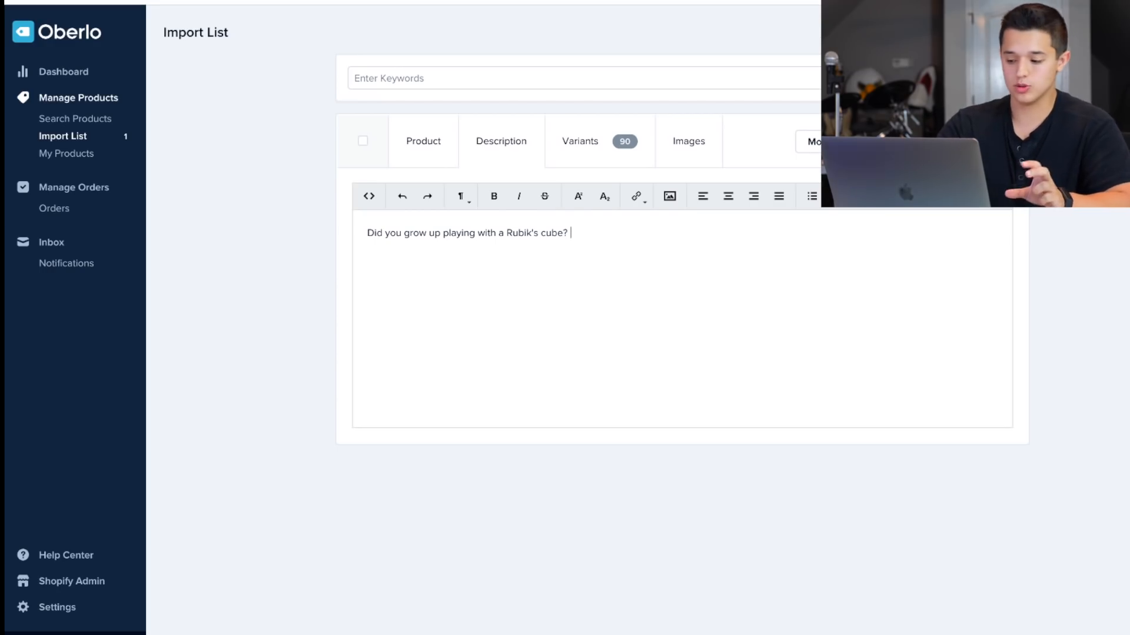
key("Return")
key("Return")
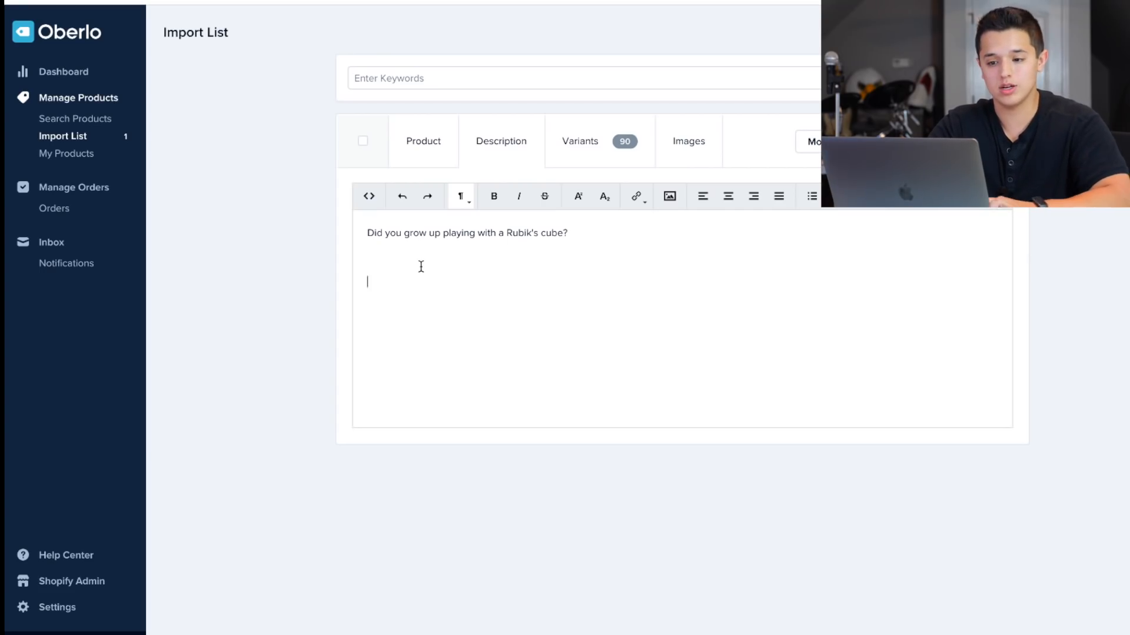
Change the product title to "Cube T-Shirt" and assign the product to the Clothing collection.
left_click(433, 159)
triple_click(516, 266)
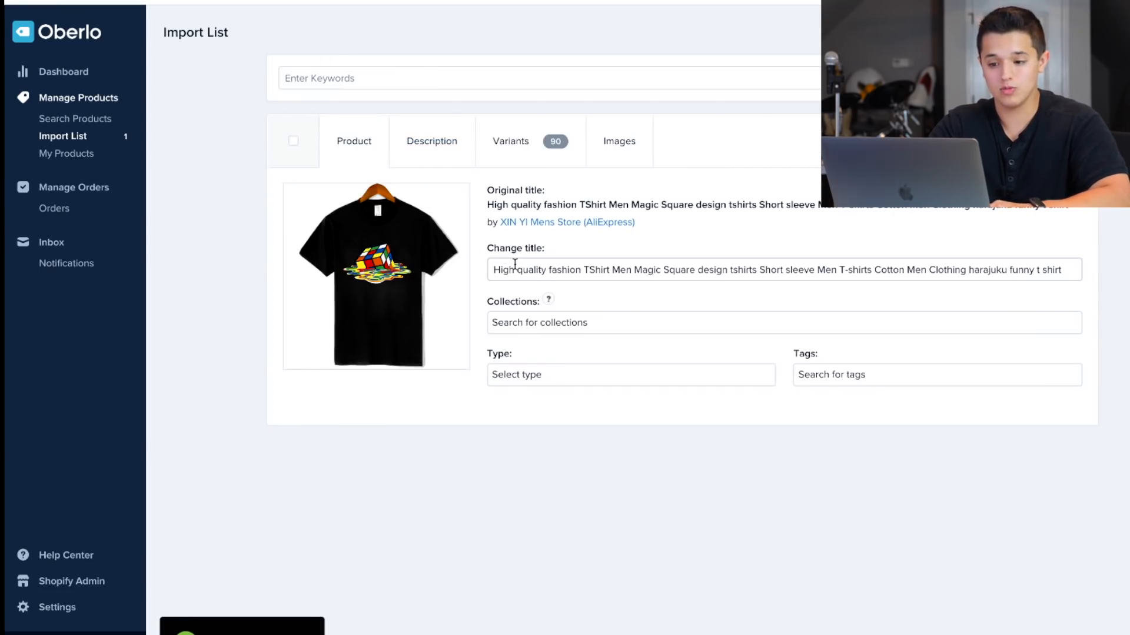
type("Cube T-Shirt")
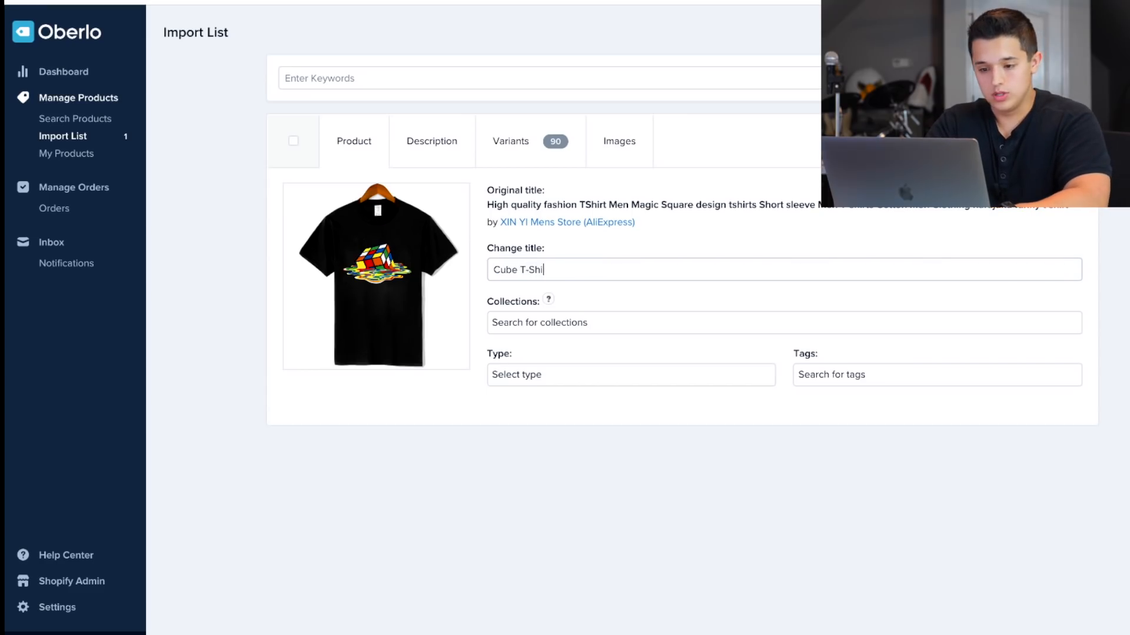
left_click(593, 317)
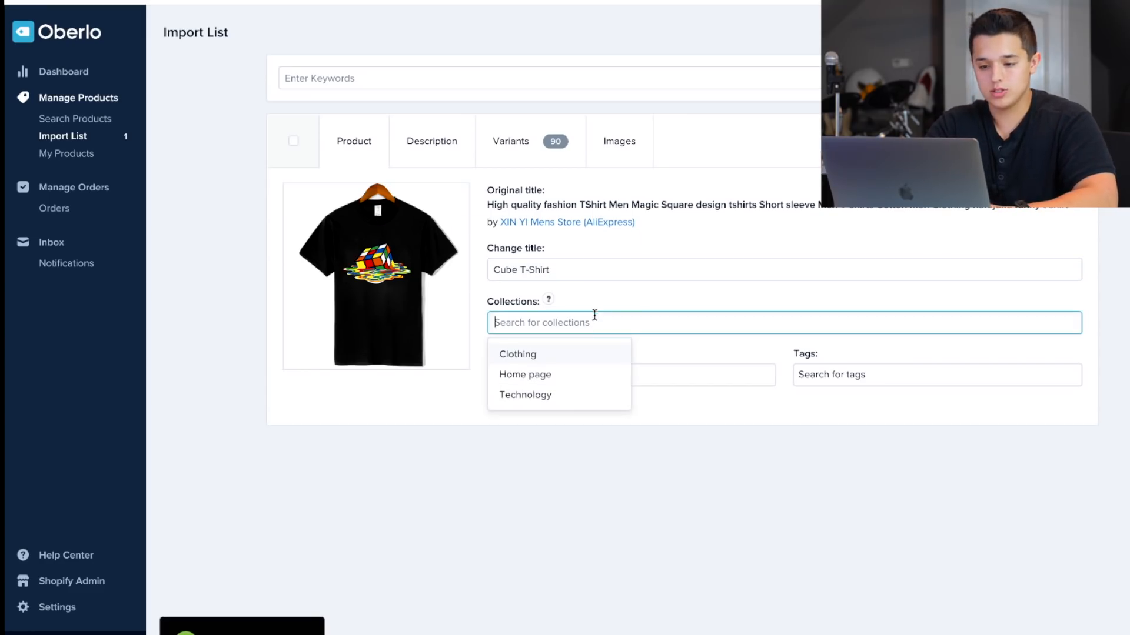
left_click(550, 353)
left_click(486, 299)
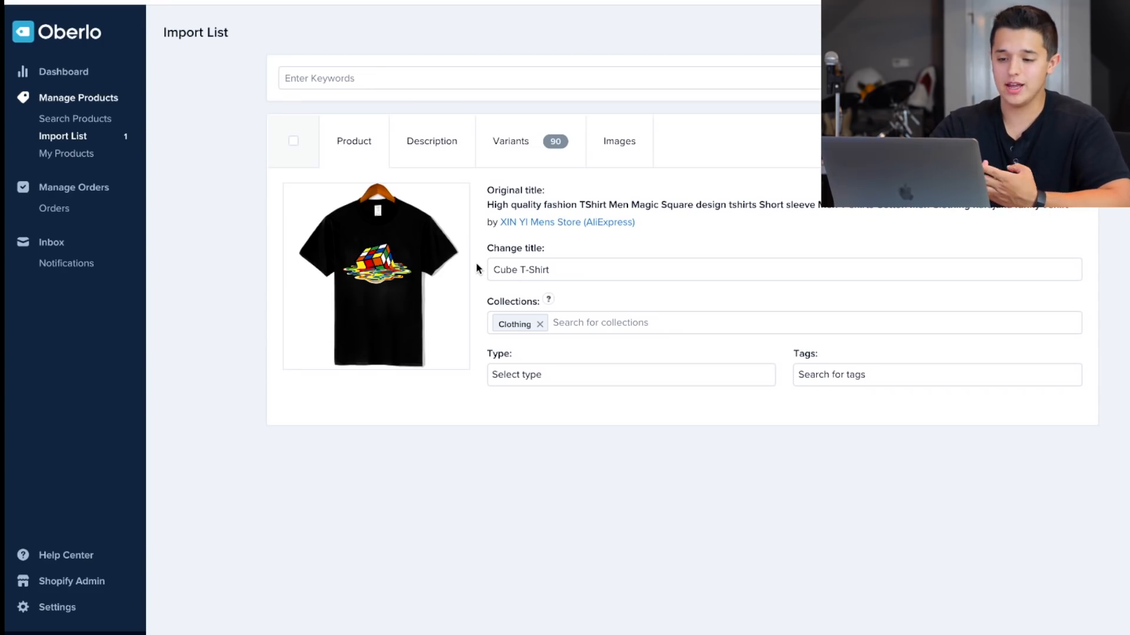
Add five placeholder lines, each with a single dash, below the Rubik's cube question in the description.
left_click(449, 147)
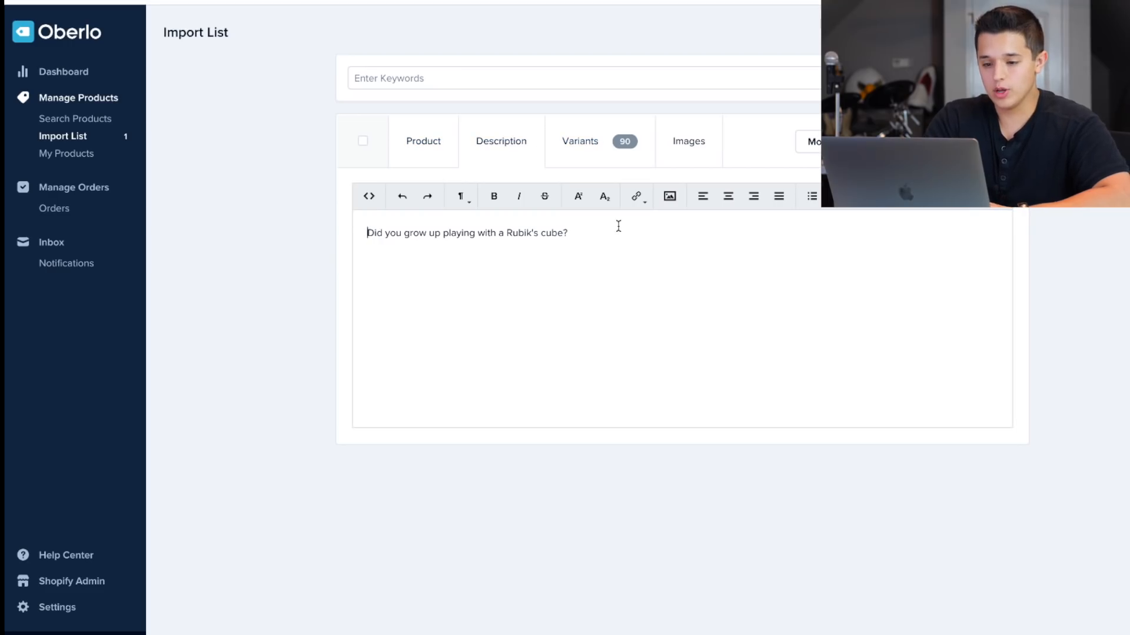
left_click(610, 242)
key("Return")
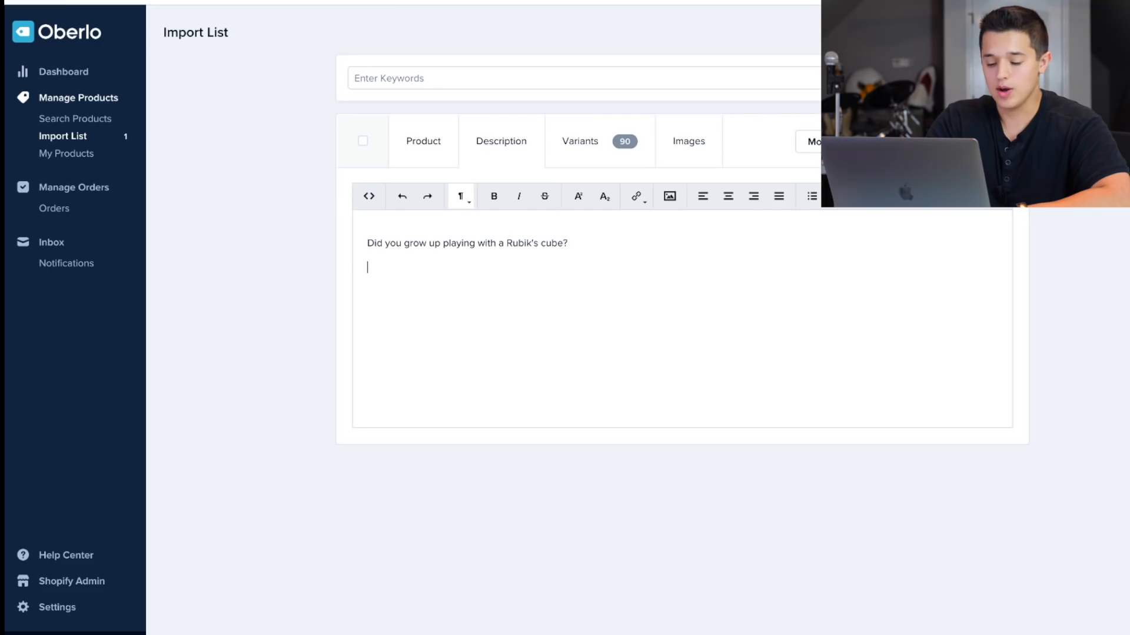
type("-")
key("Return")
type("-")
key("Return")
type("-")
key("Return")
type("-")
key("Return")
type("-")
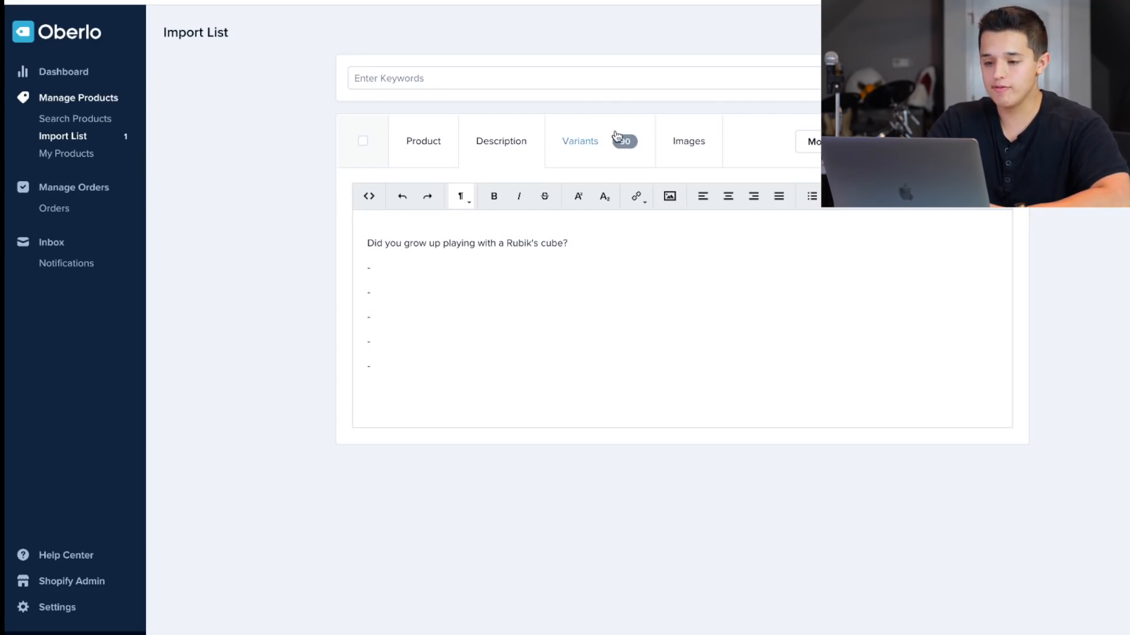
Check the T-shirt's variants and selected images, and import the product to the store.
left_click(570, 142)
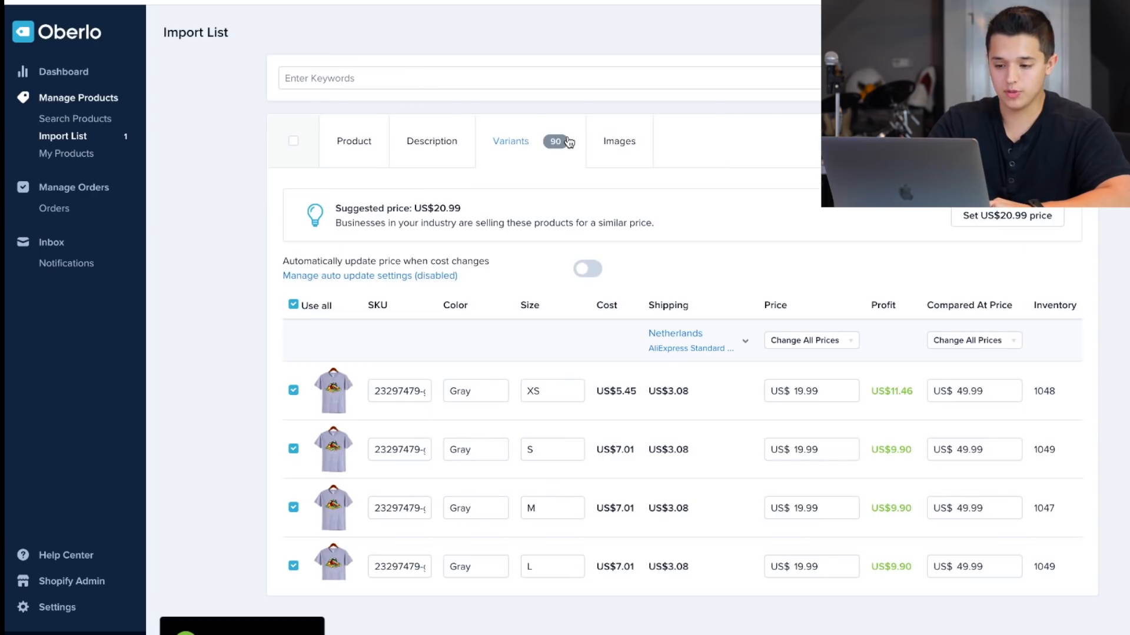
left_click(620, 145)
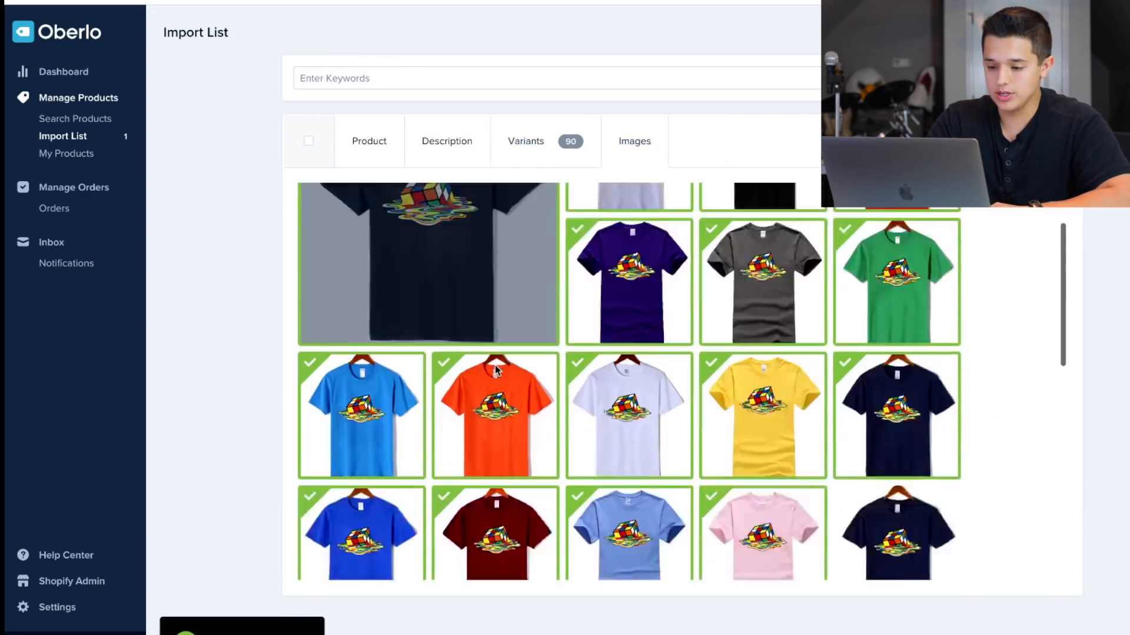
left_click(1025, 141)
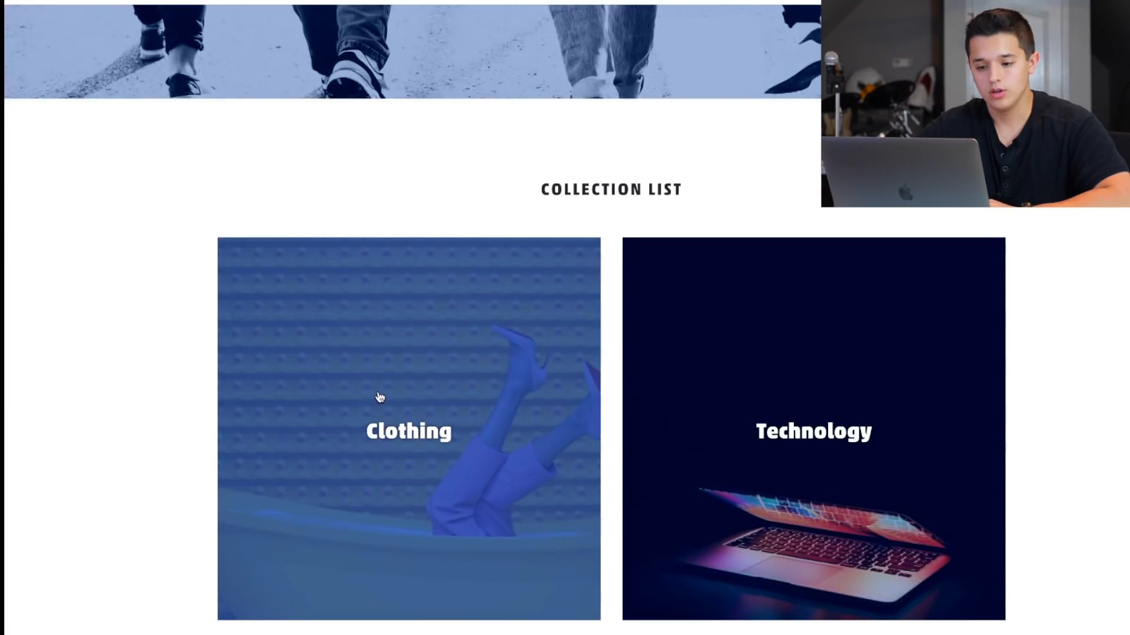
On the store's website, open the Clothing collection and examine the Cube T-Shirt listing and the newsletter sign-up.
left_click(379, 396)
scroll(560, 486, "down", 3)
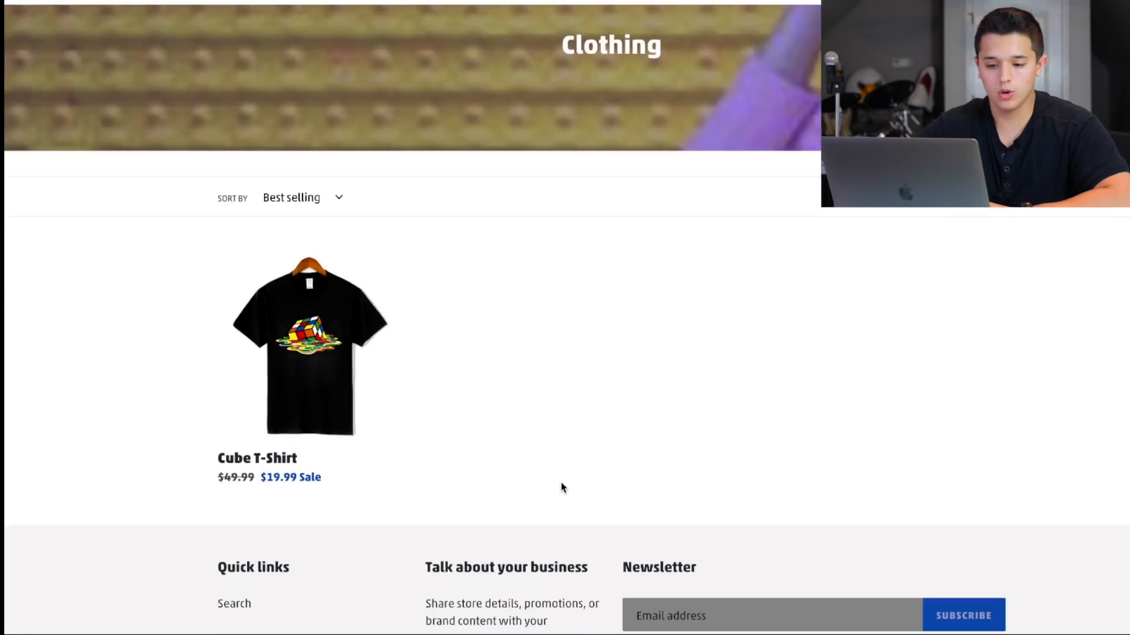
scroll(587, 312, "up", 2)
scroll(587, 312, "down", 3)
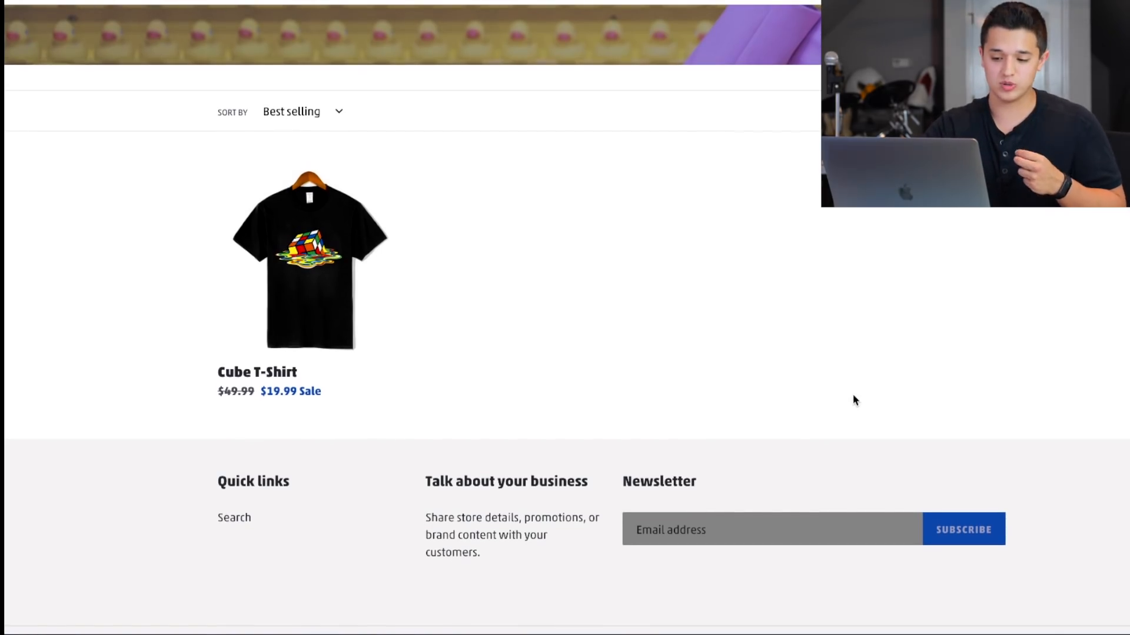
left_click(799, 530)
left_click(700, 572)
left_click(700, 543)
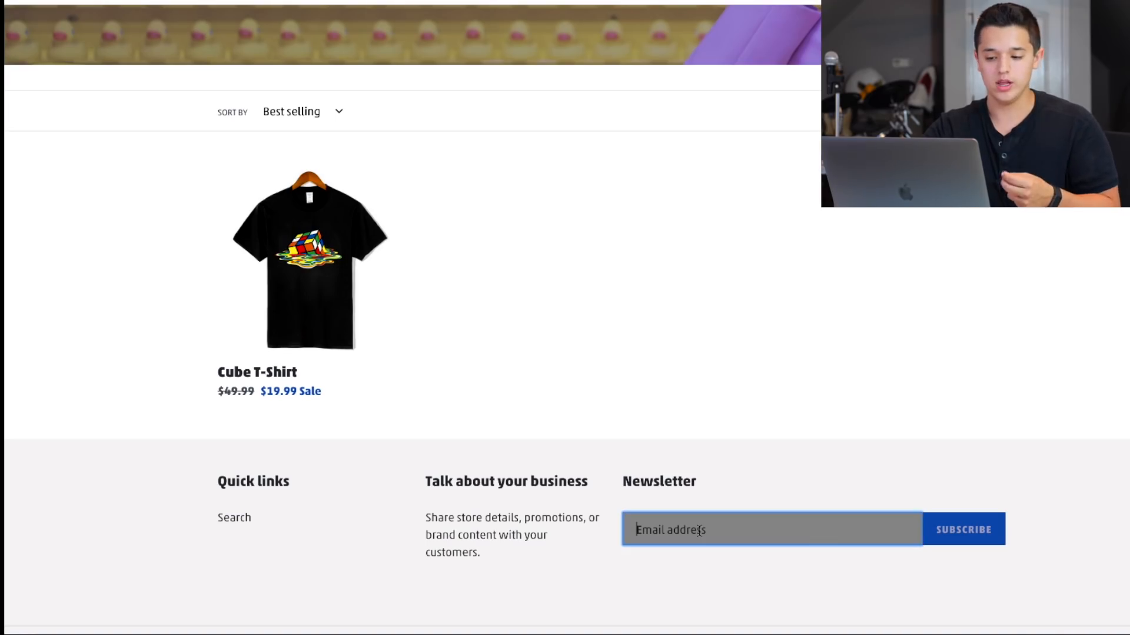
left_click(703, 560)
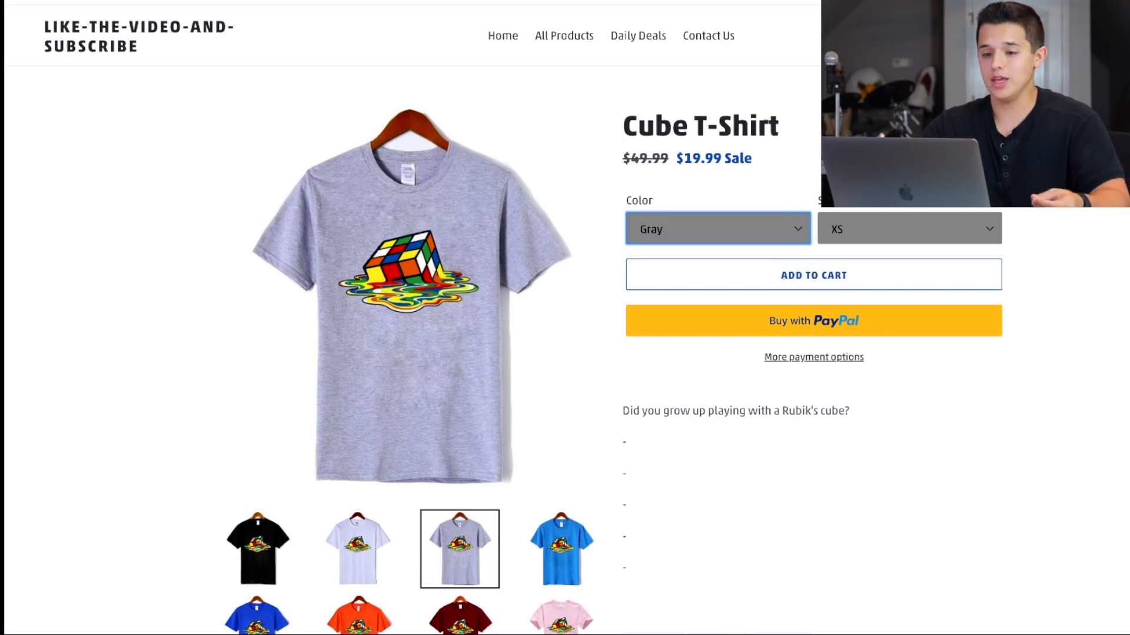
Revisit the Clothing collection from the store's home page, and switch to the Apps page of the Shopify admin.
left_click(500, 41)
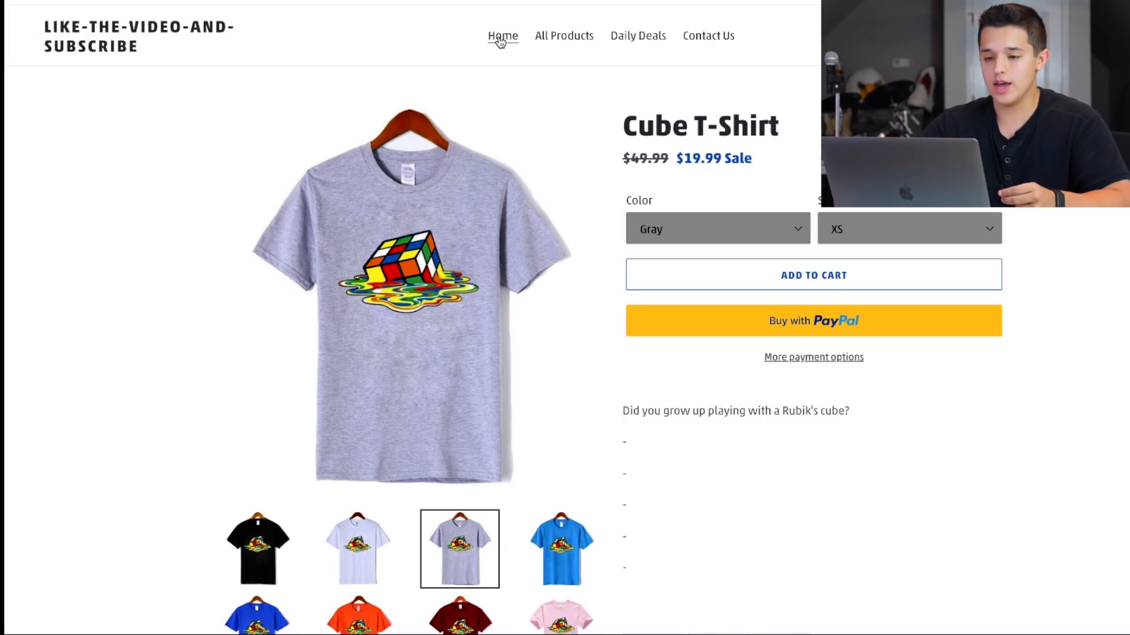
scroll(544, 325, "down", 5)
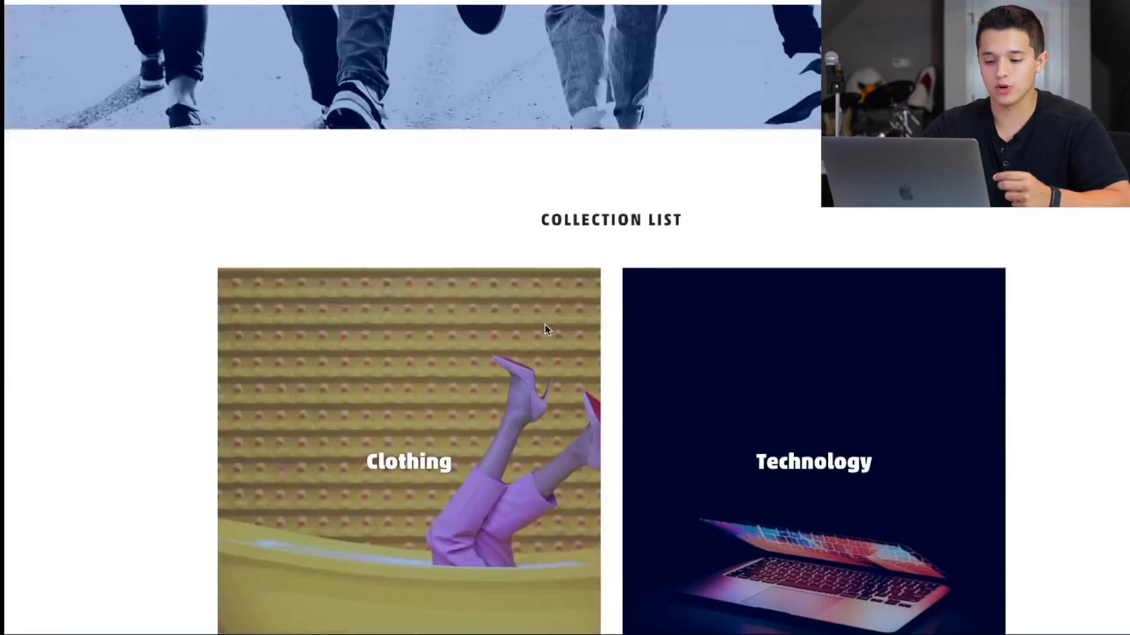
scroll(427, 370, "down", 2)
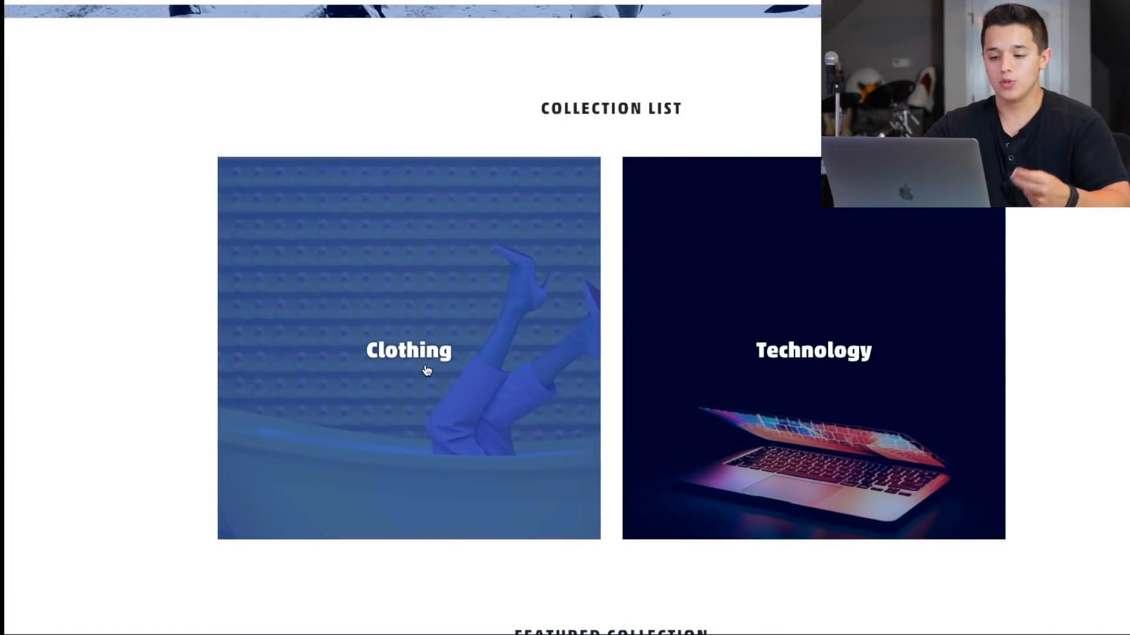
left_click(427, 371)
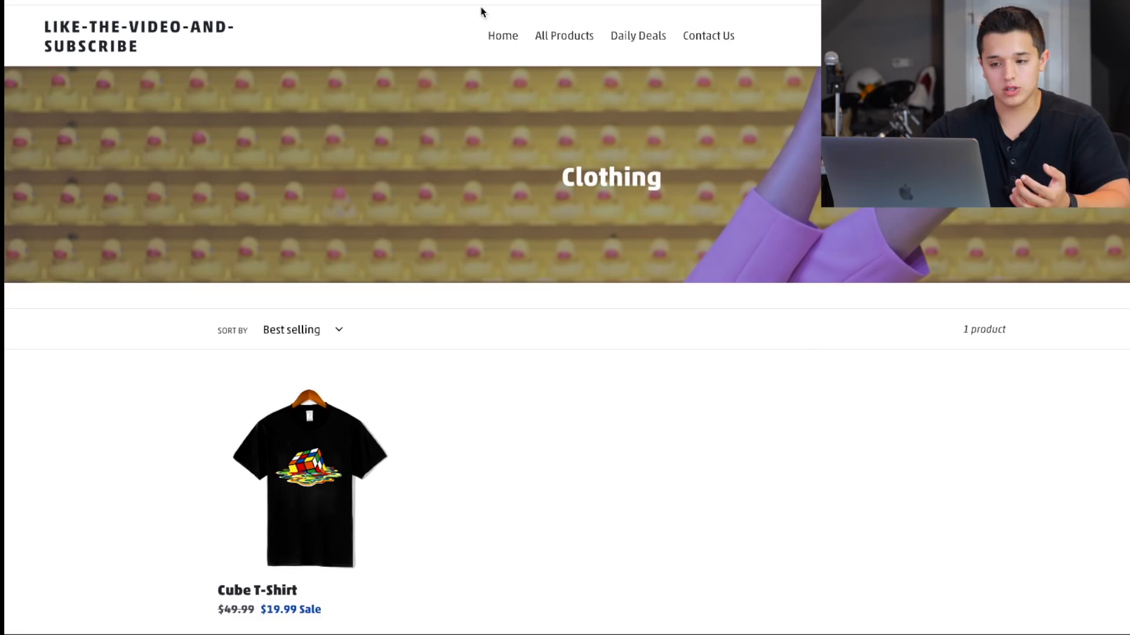
left_click(499, 35)
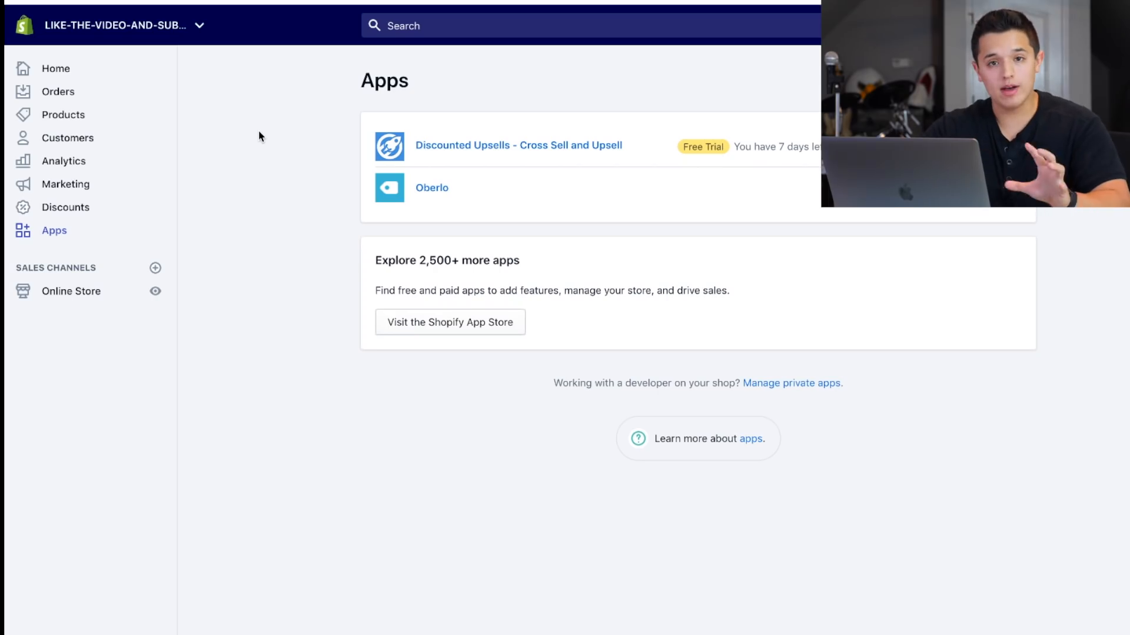